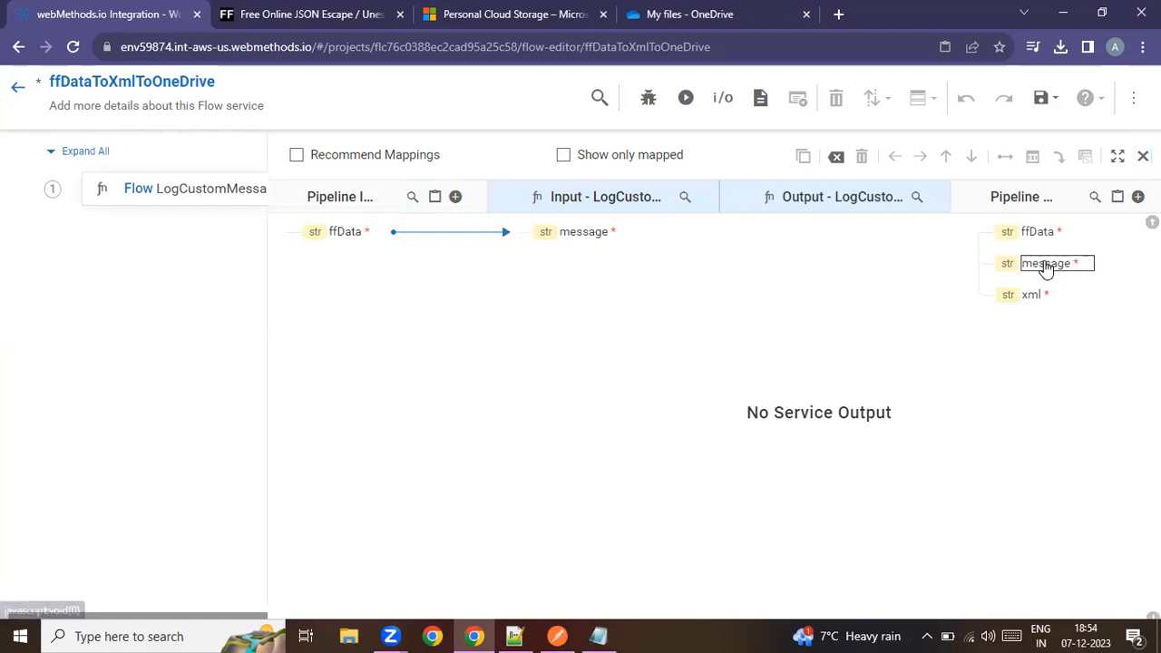
Drop the message field from the LogCustomMessage step's pipeline output, and remove that drop again
left_click(1059, 158)
left_click(1143, 156)
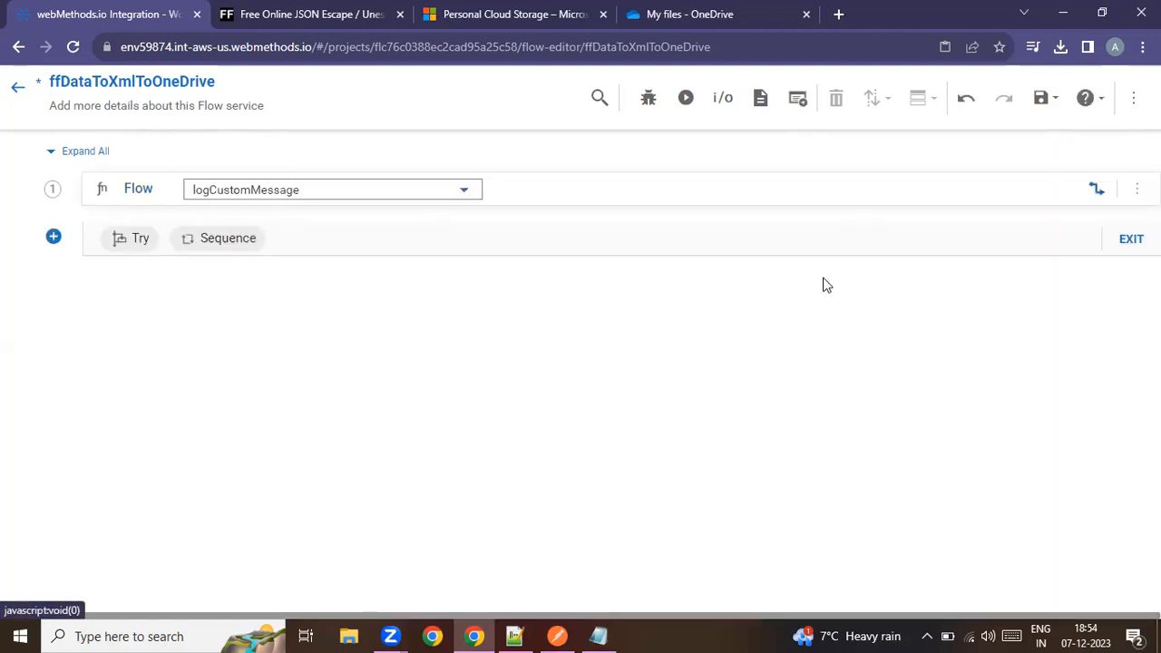
left_click(1098, 192)
left_click(1085, 263)
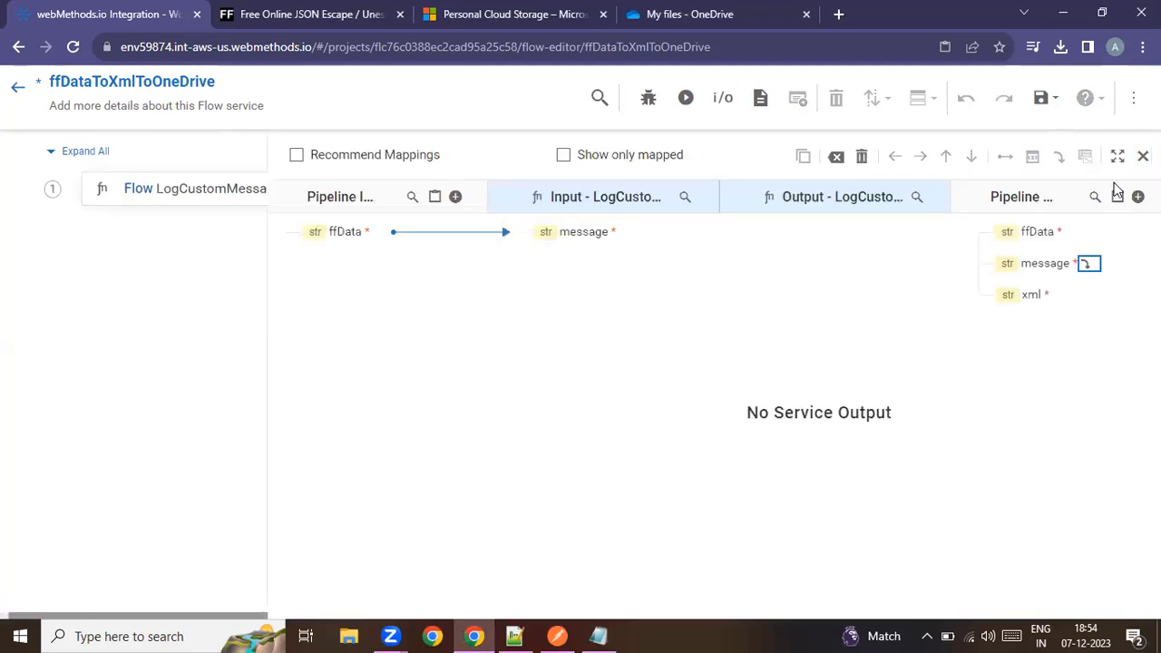
left_click(862, 158)
left_click(1143, 156)
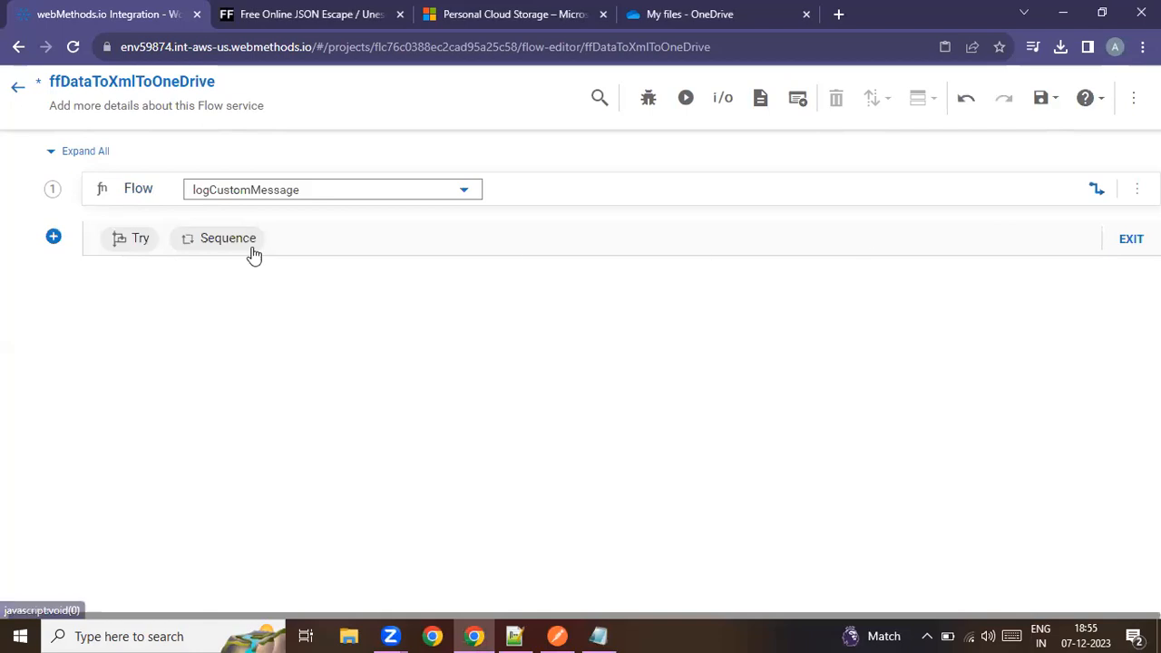
Add a second flow step that uses wmIoFFDemo with the convertFlatFileToDocument action
left_click(45, 235)
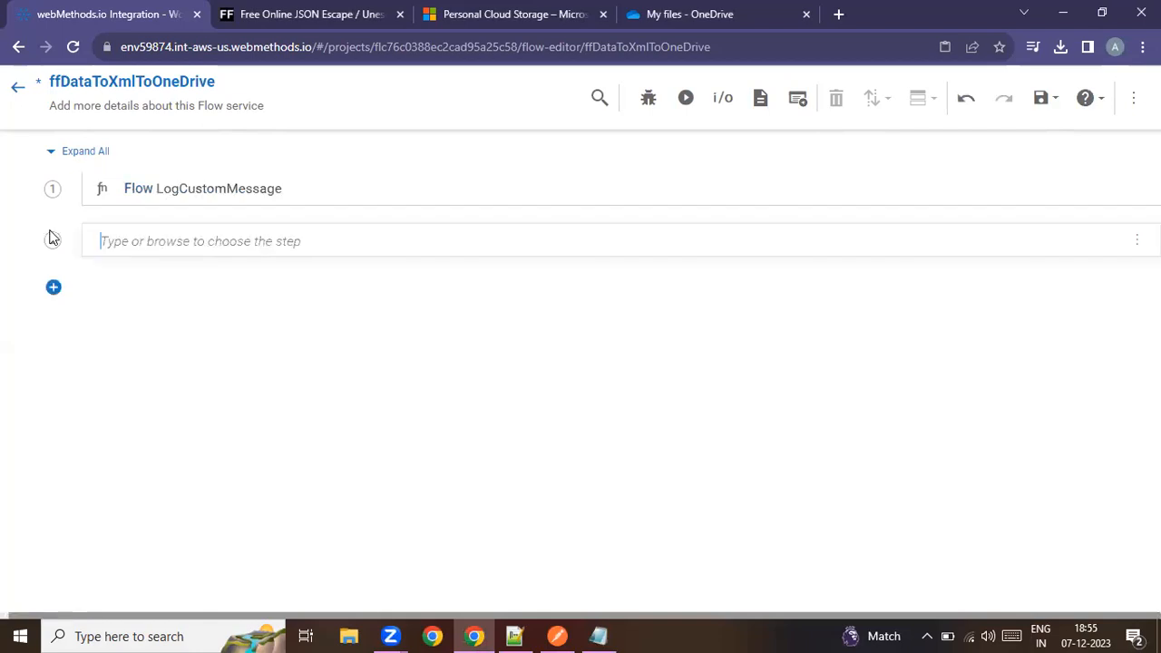
left_click(180, 241)
type("wm")
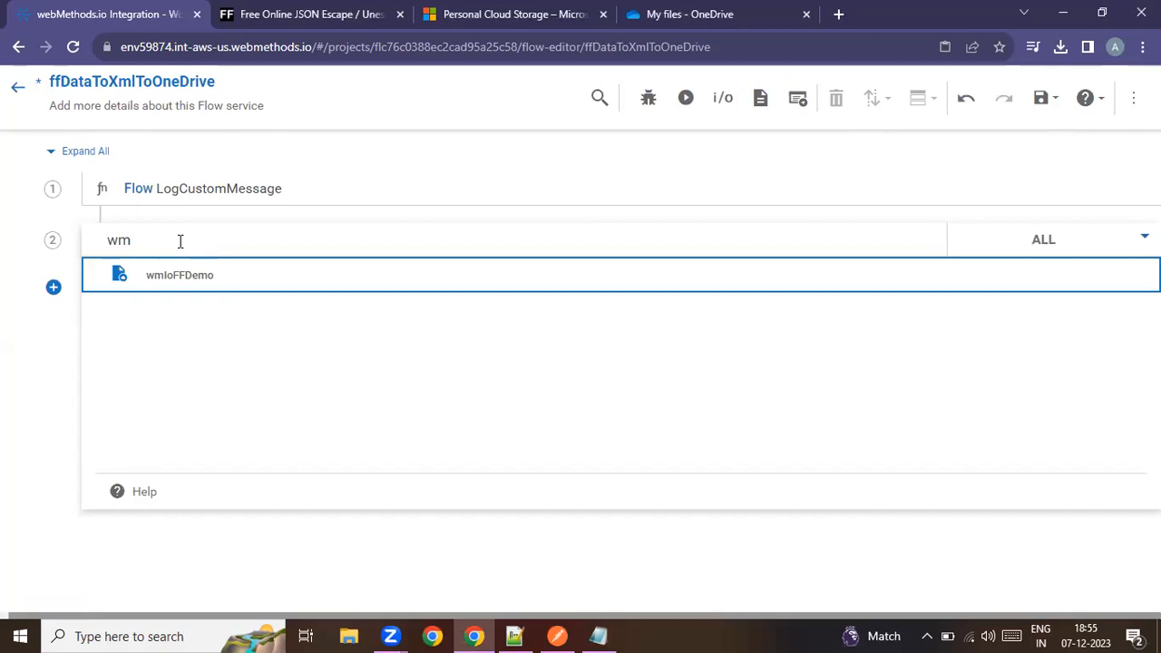
left_click(177, 277)
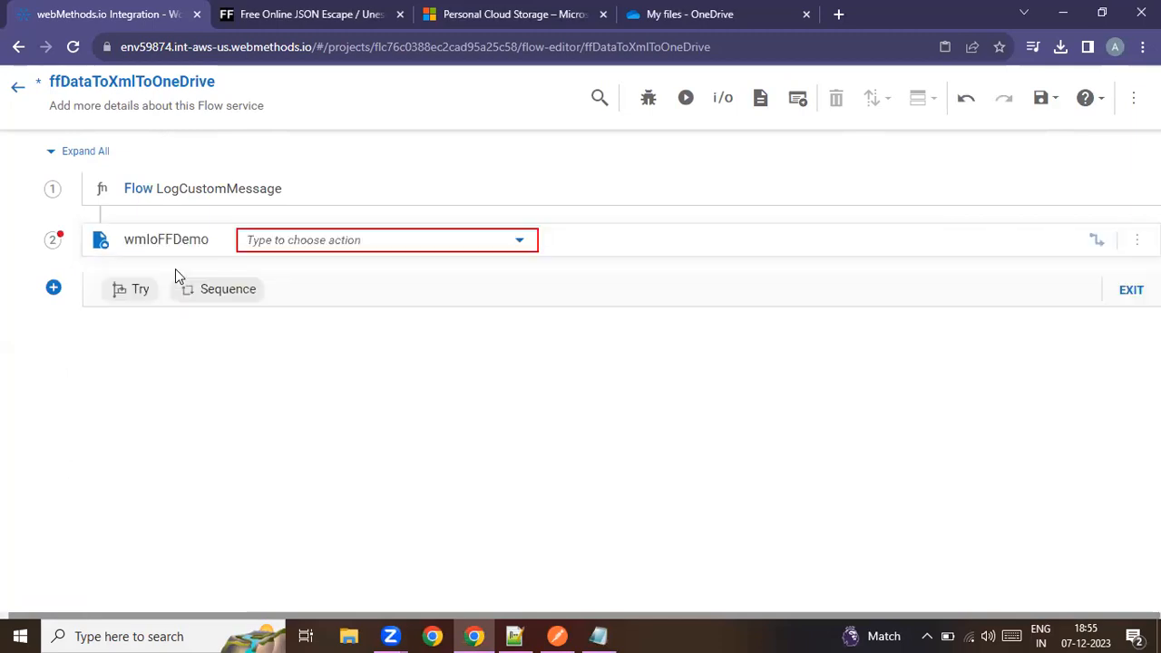
left_click(525, 243)
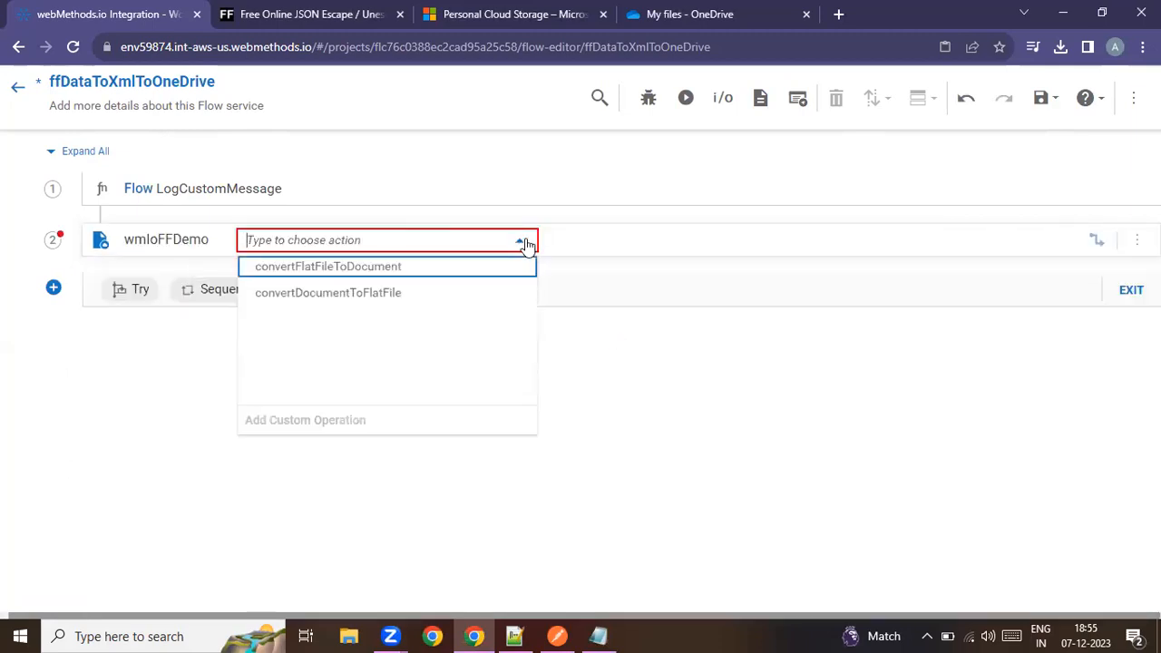
left_click(343, 267)
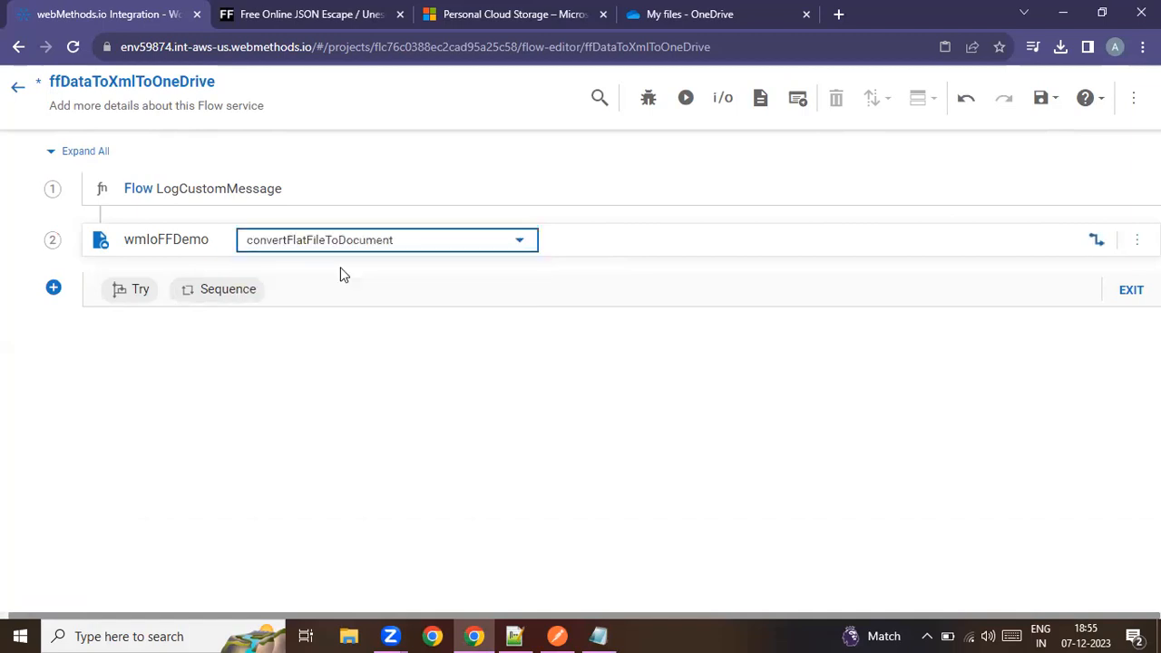
Map the pipeline's ffData field to the ffDataString input of the Convert Flat File To Document step
left_click(1097, 240)
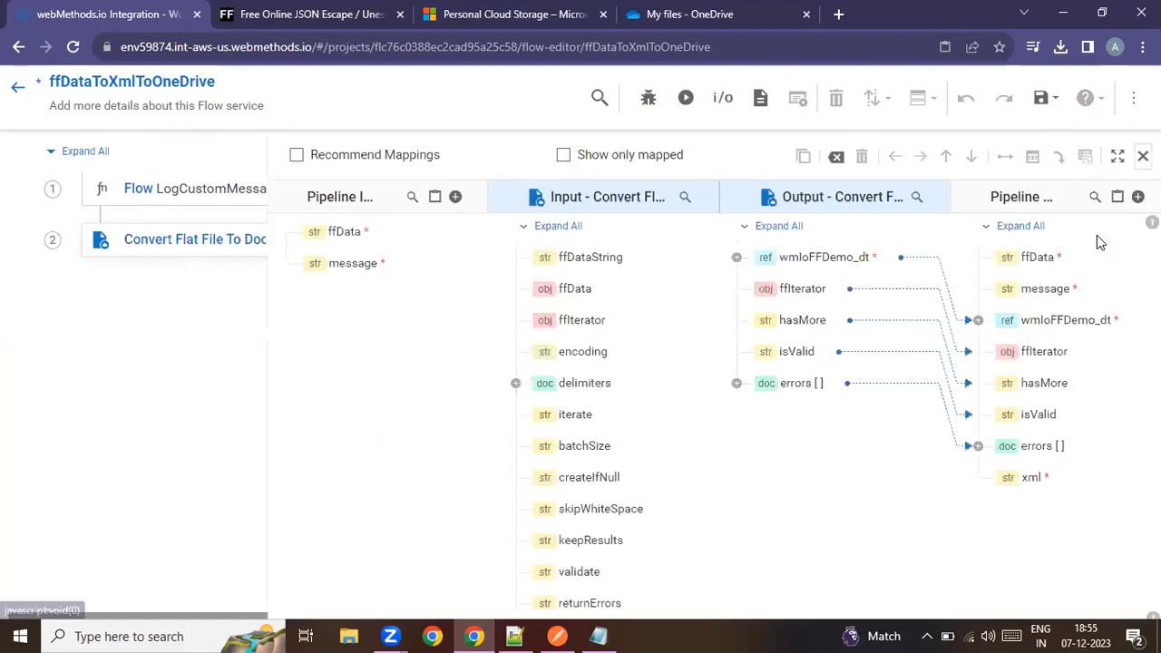
left_click_drag(345, 231, 586, 260)
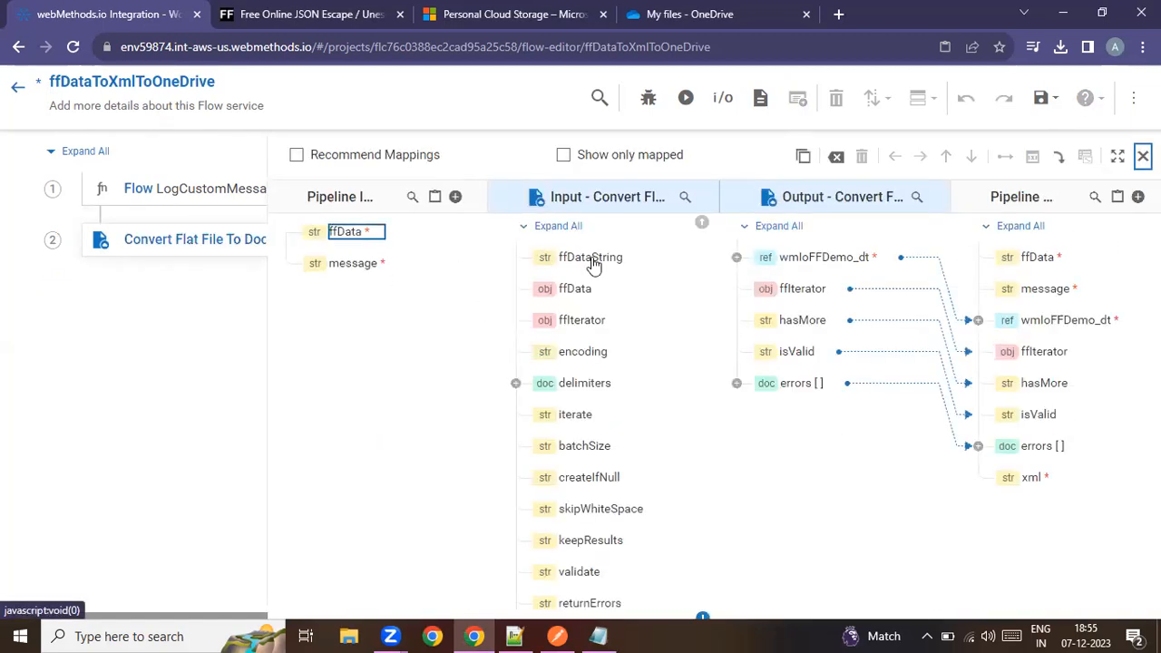
left_click(1004, 156)
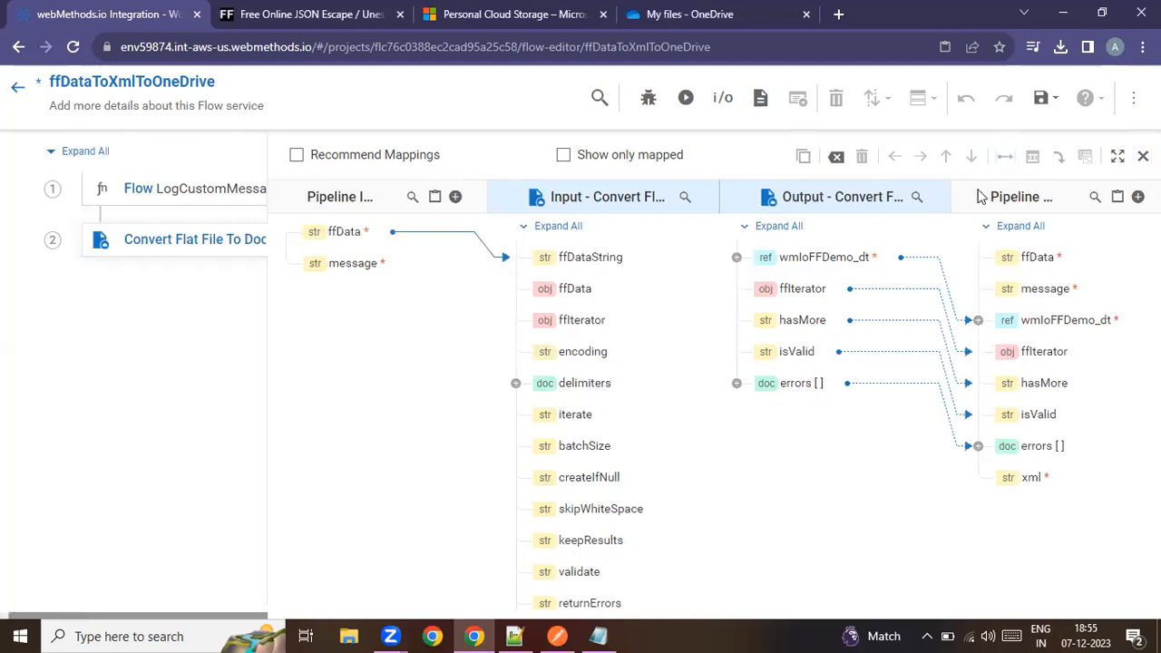
Drop ffData, ffIterator, hasMore, isValid and errors from the conversion step's pipeline output, and save the flow service
left_click(1040, 261)
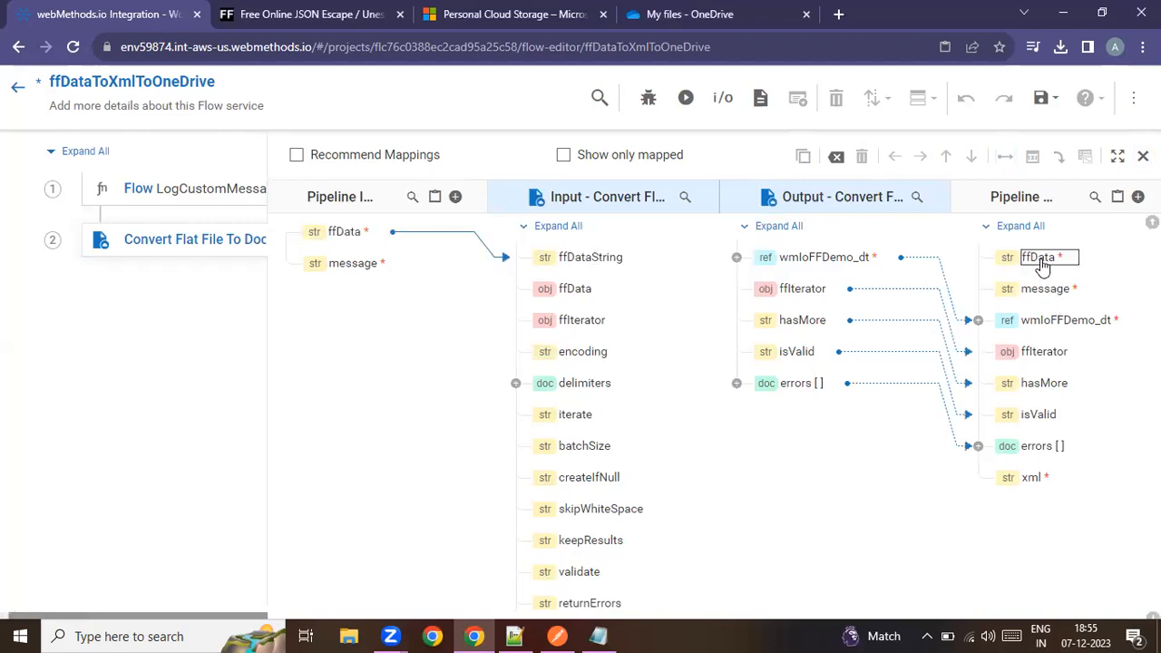
left_click(1058, 156)
left_click(1044, 352)
left_click(1058, 156)
left_click(1048, 383)
left_click(1058, 156)
left_click(1042, 415)
left_click(1058, 156)
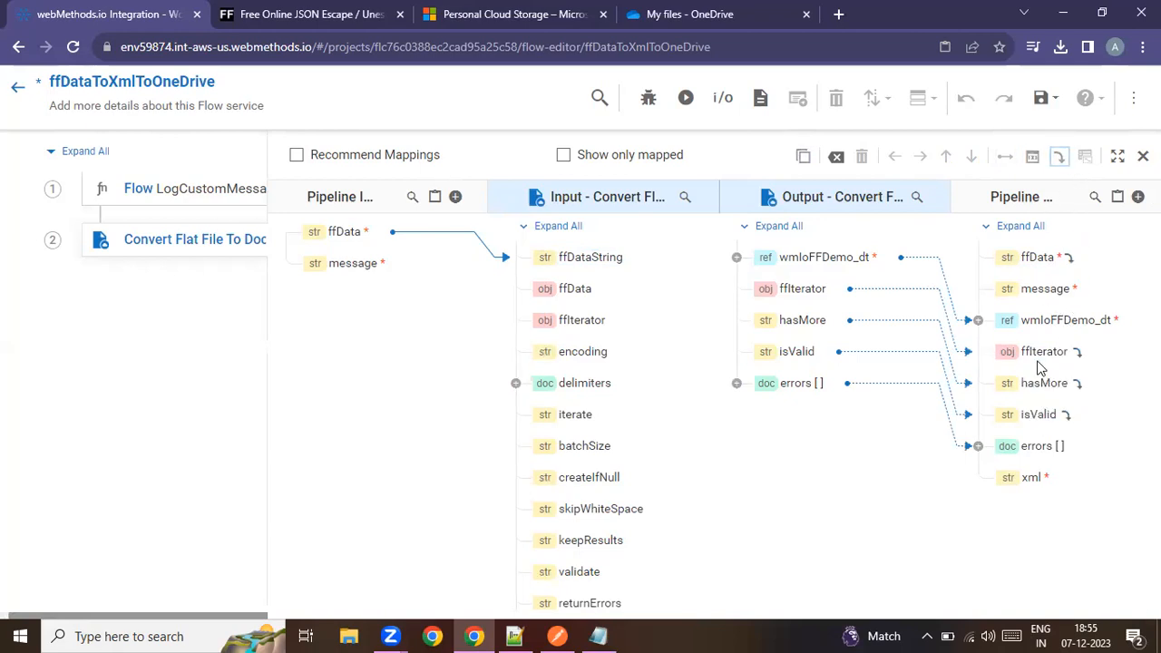
left_click(1039, 448)
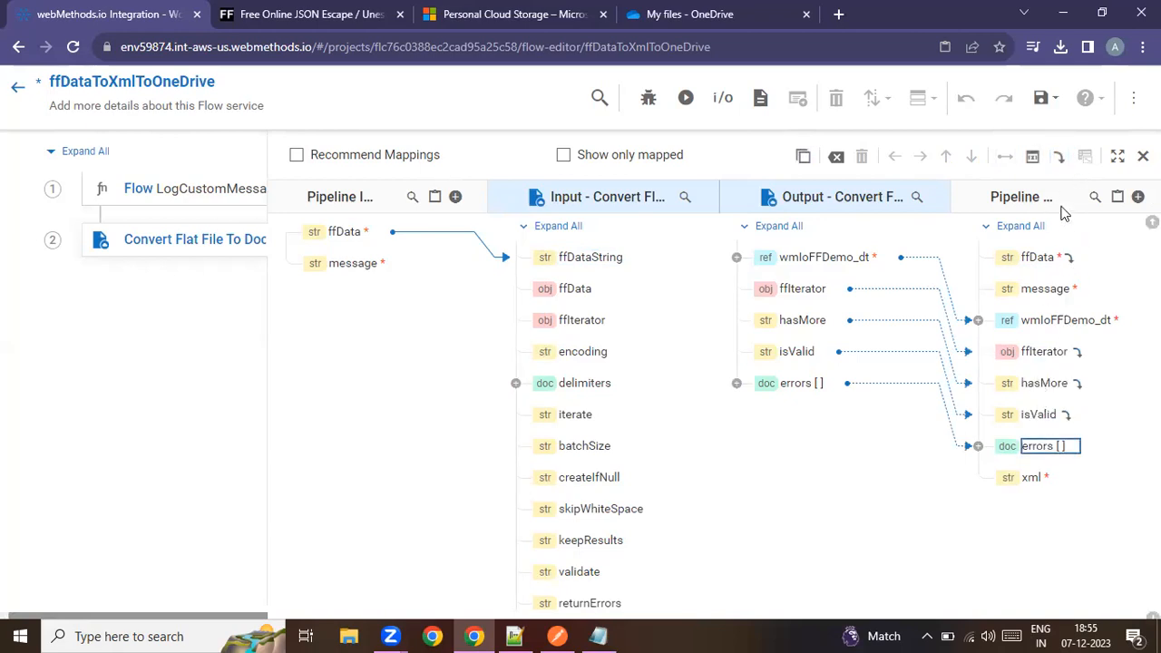
left_click(1057, 156)
left_click(1040, 100)
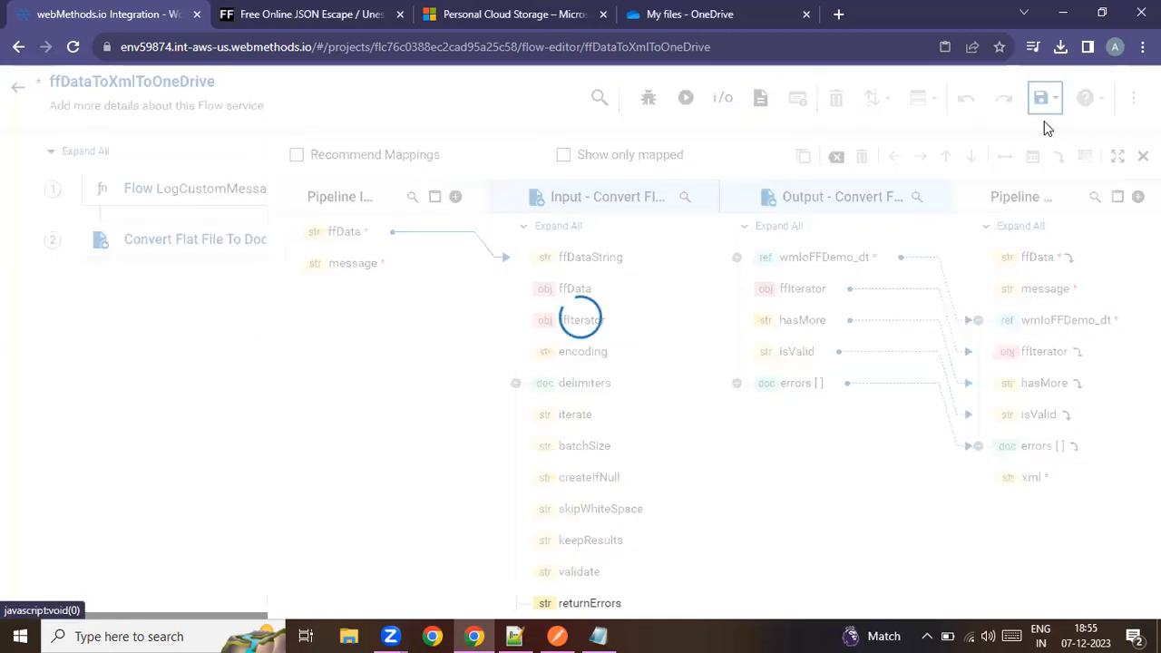
left_click(1144, 156)
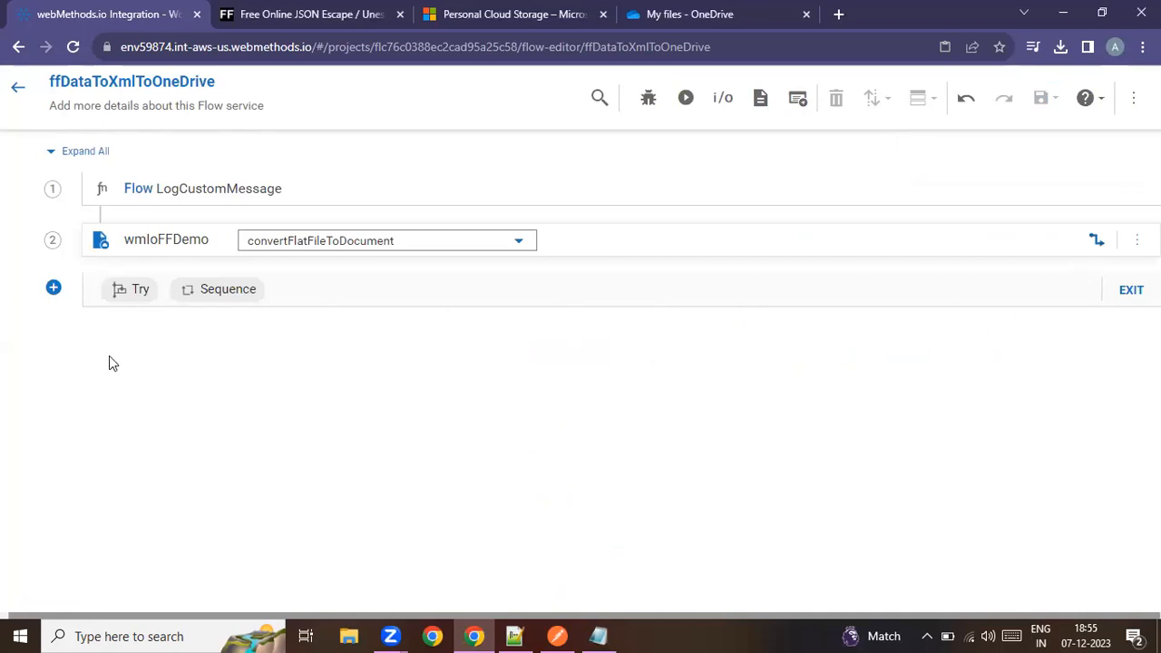
Add a Repeat step that loops over the EmployeeDetails list in wmIoFFDemo_dt
left_click(53, 290)
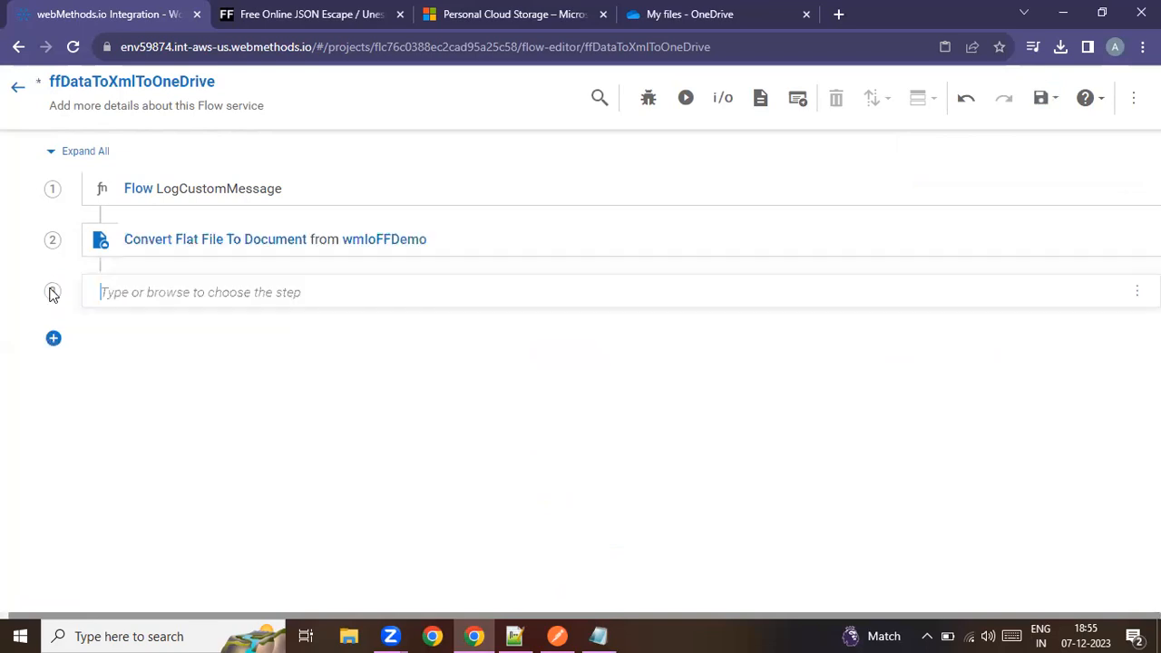
type("re")
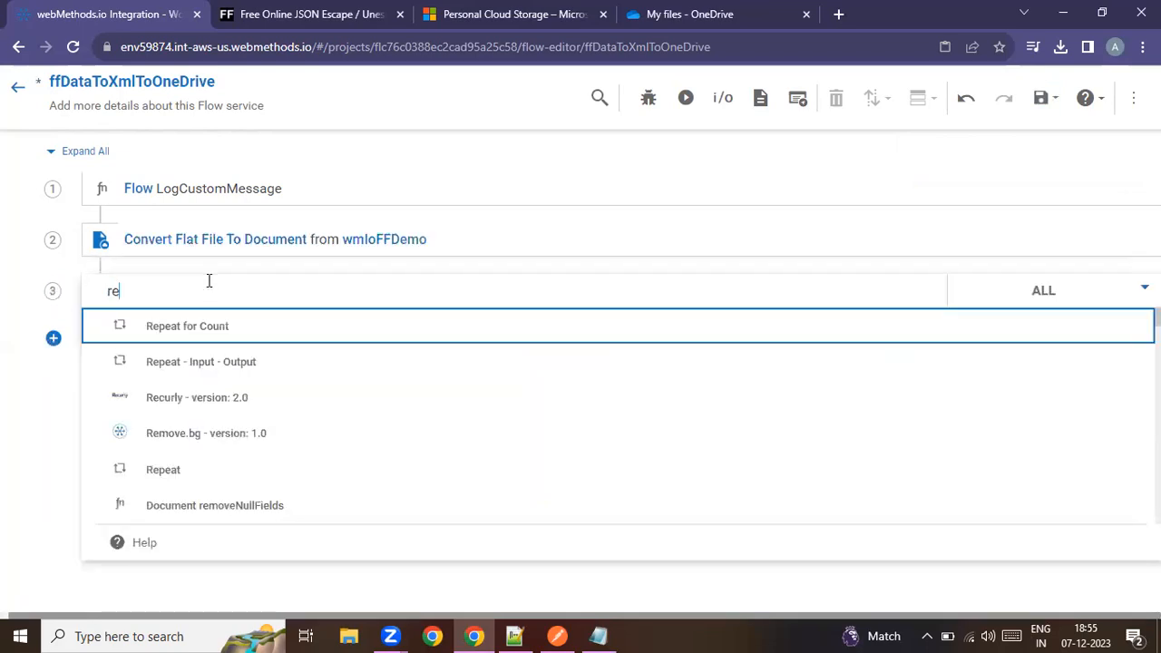
left_click(155, 466)
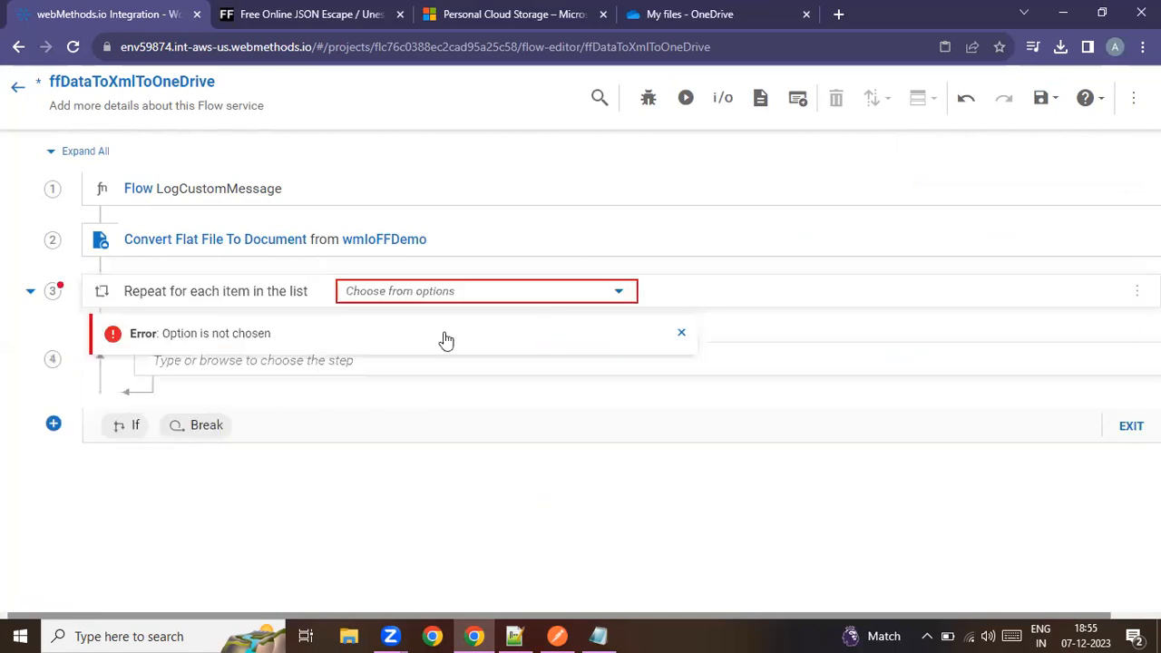
left_click(617, 293)
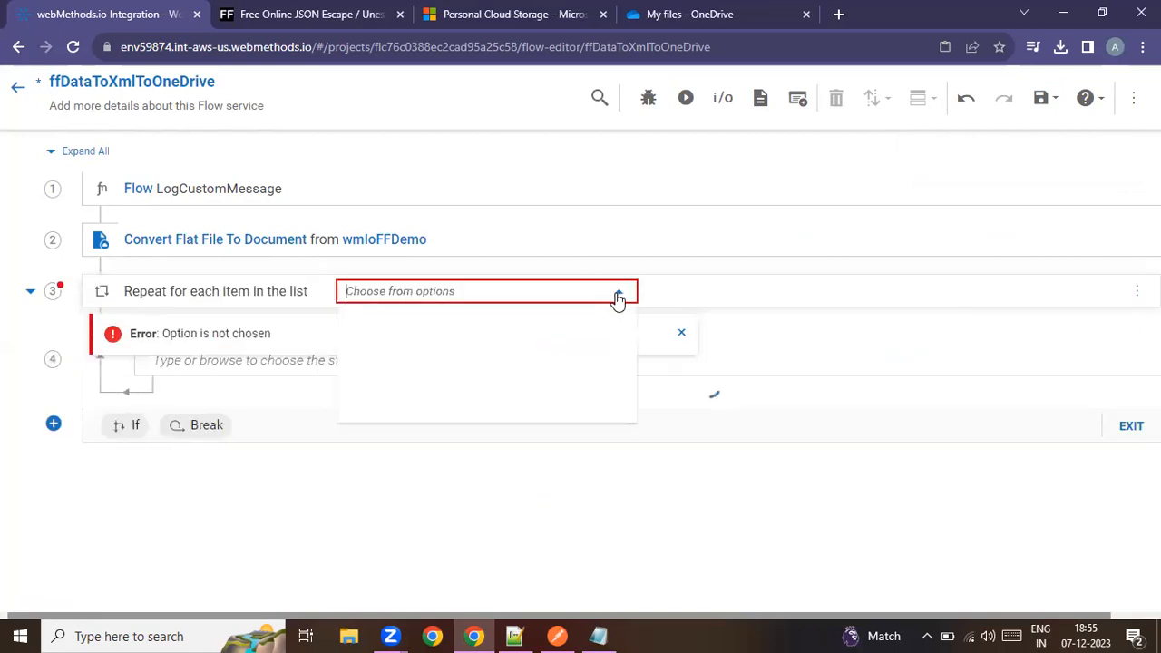
left_click(442, 319)
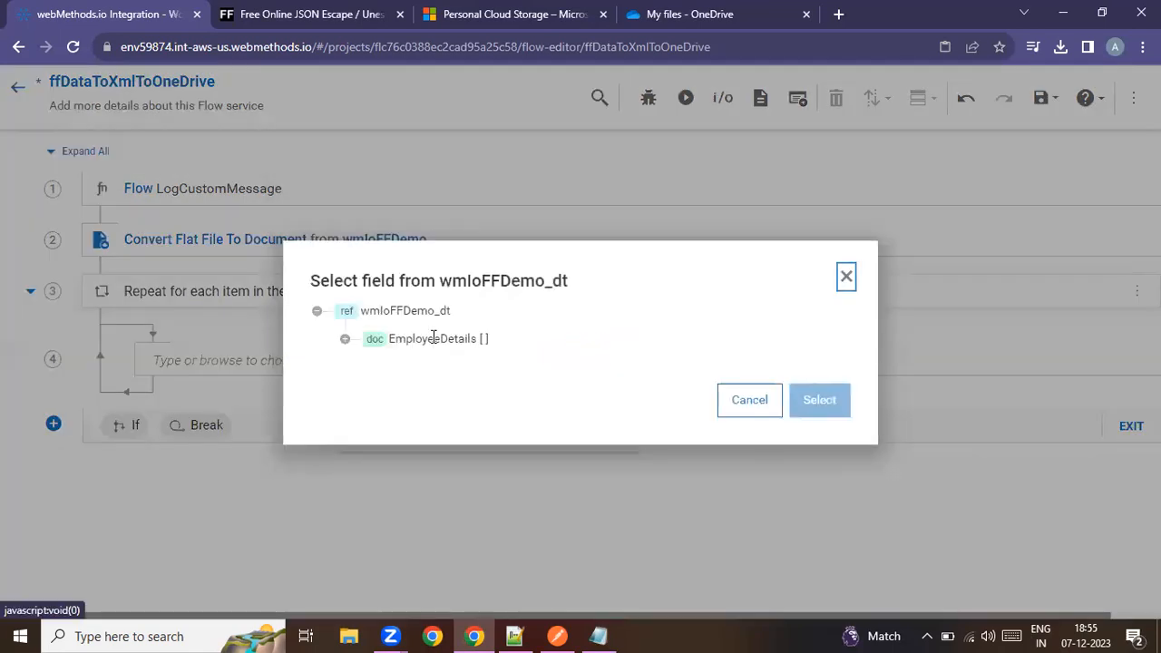
left_click(434, 338)
left_click(819, 400)
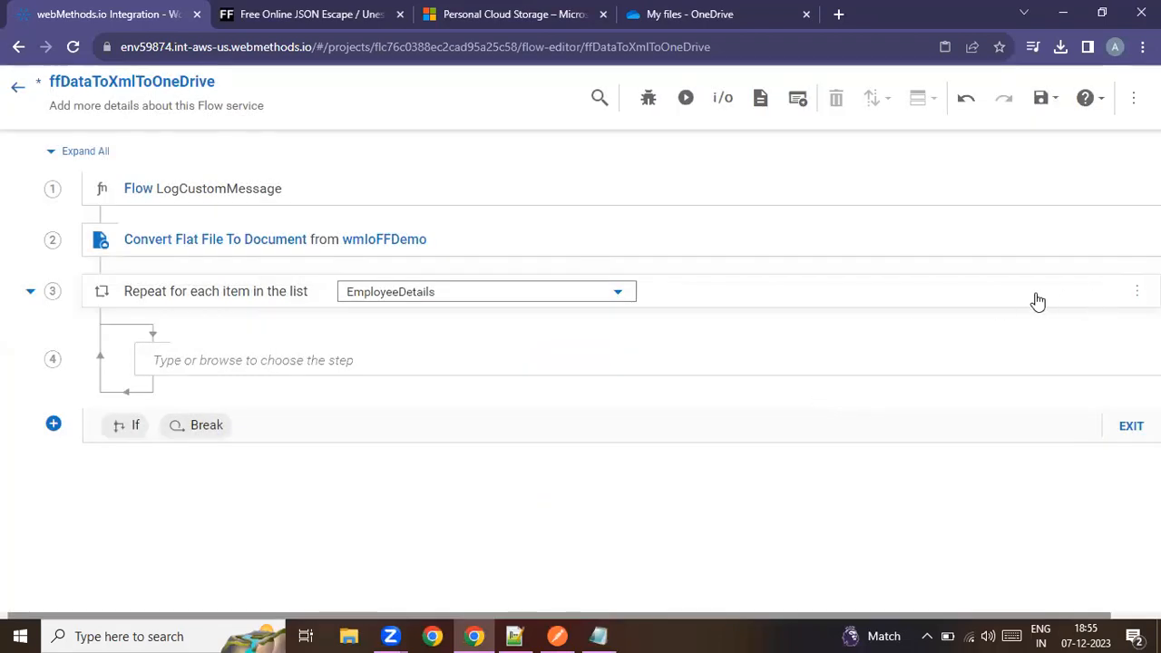
Add a Transform Pipeline step inside the Repeat loop and drop ffDataString from its pipeline output
left_click(181, 364)
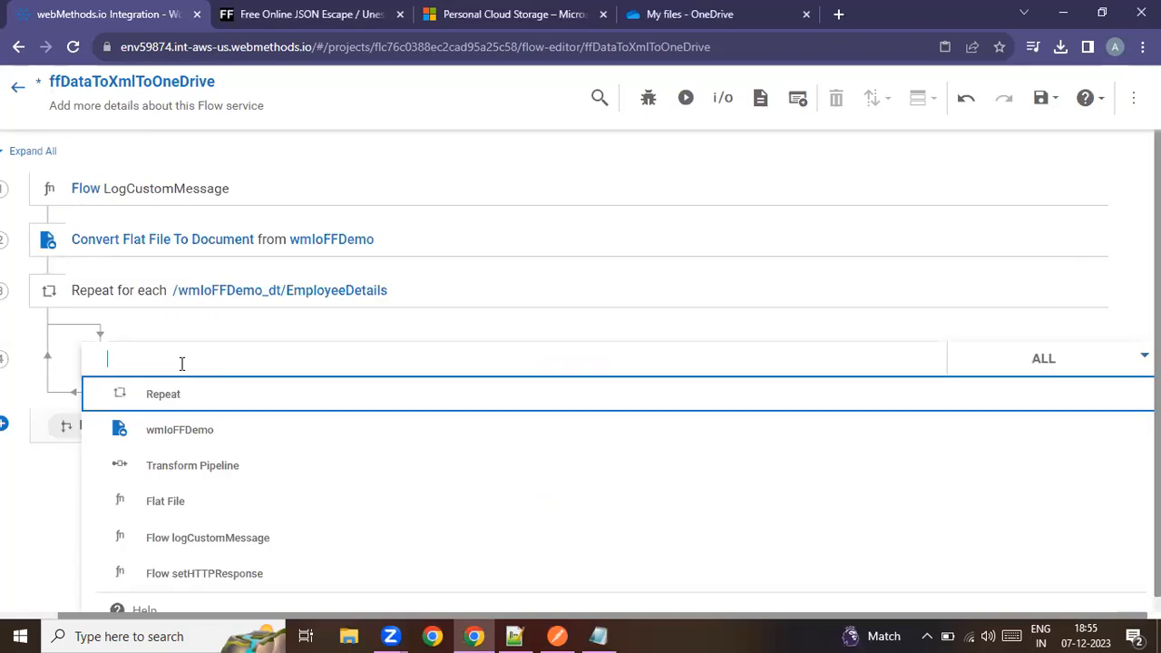
left_click(208, 466)
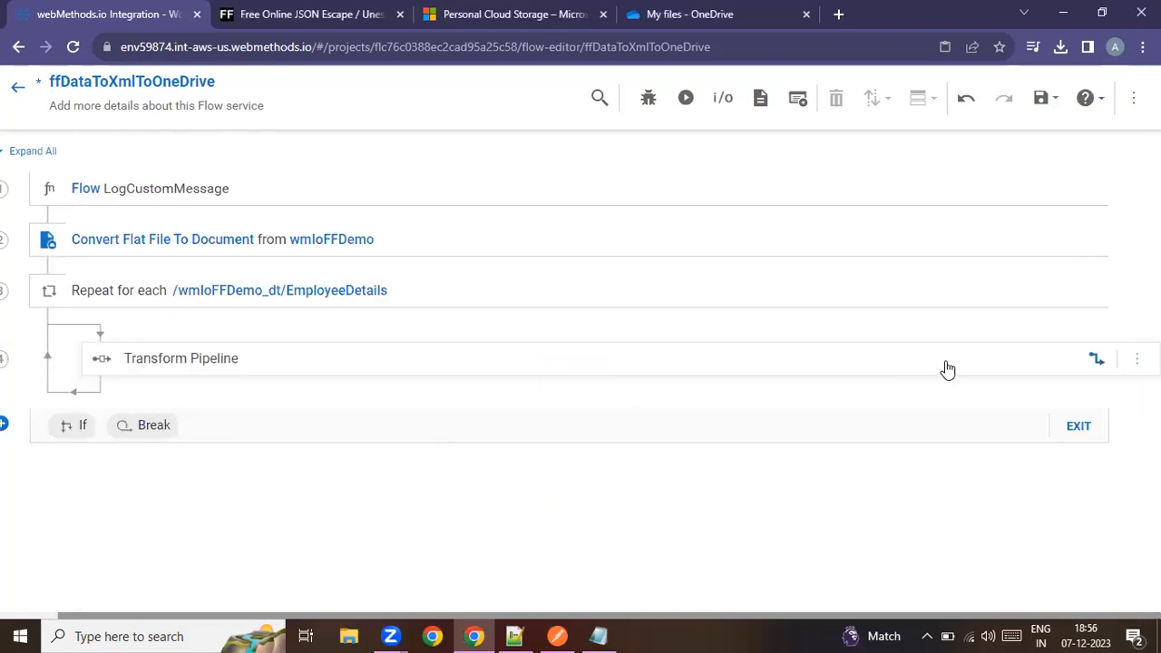
left_click(1095, 363)
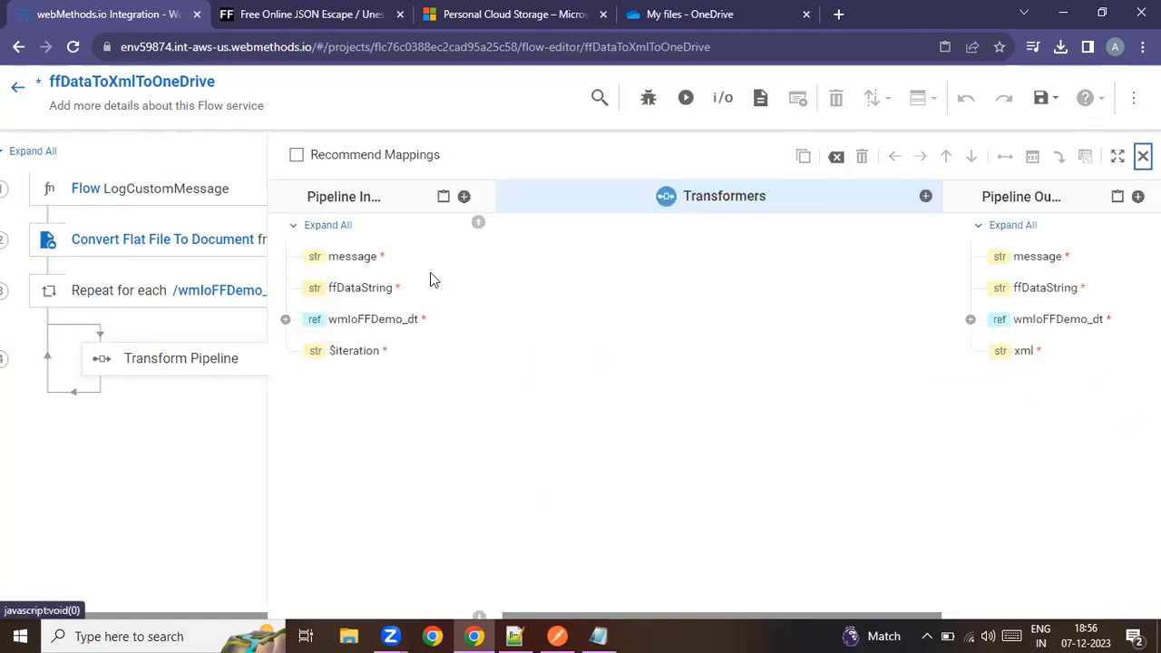
left_click(1044, 288)
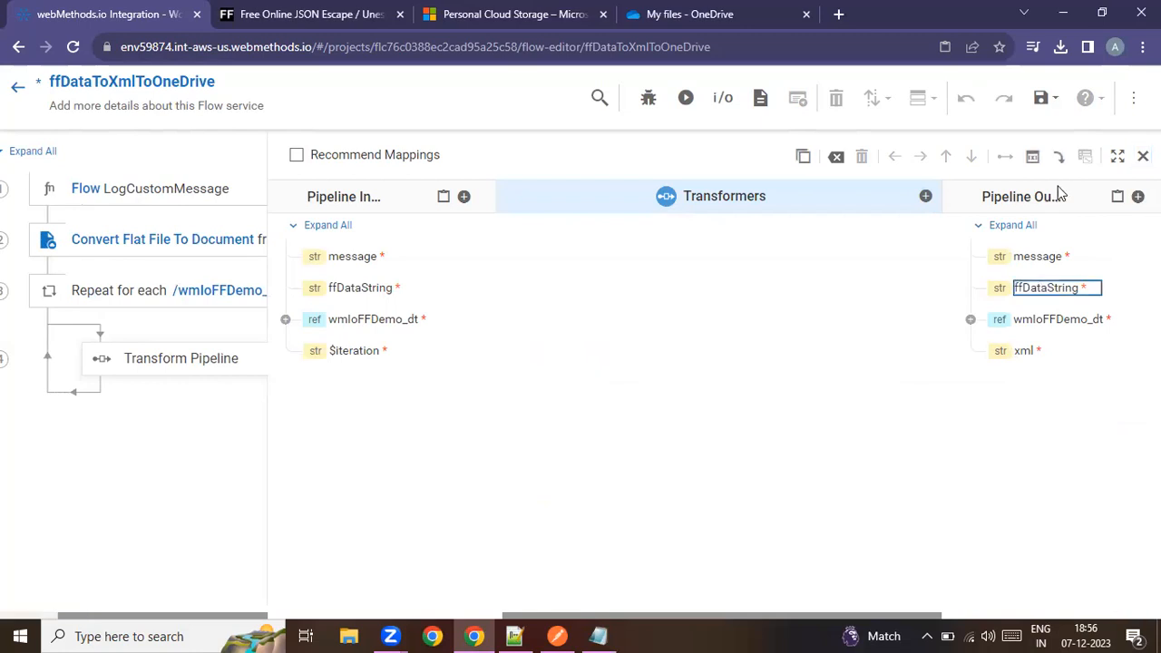
left_click(1060, 157)
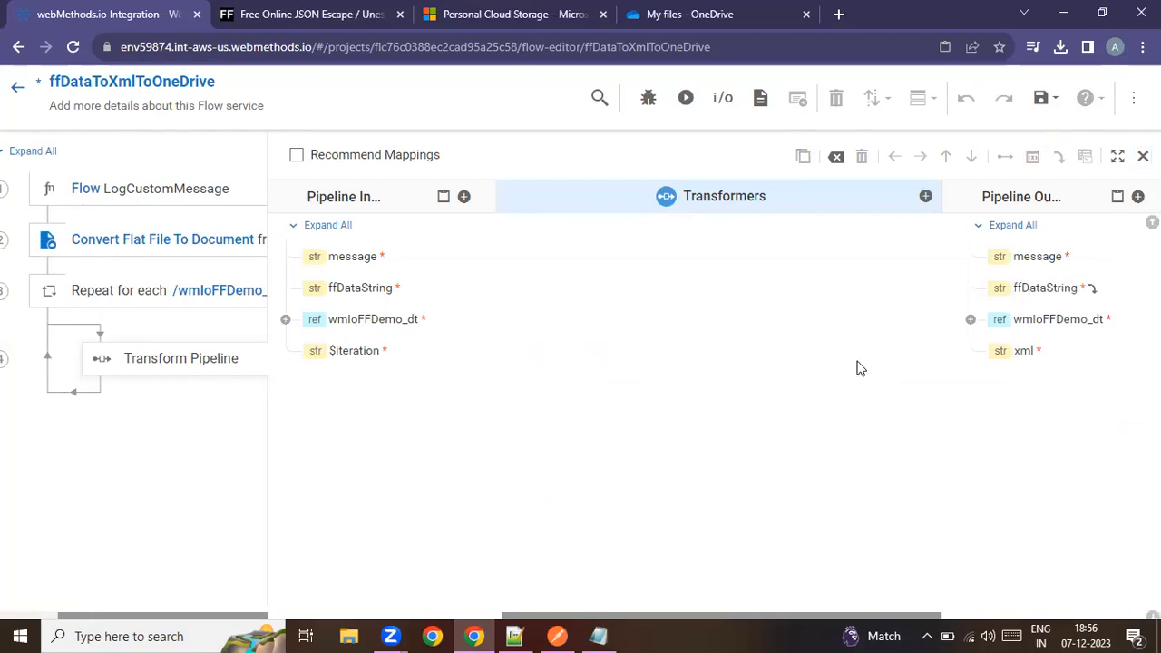
Expand EmployeeDetails in the pipeline input and add a document field named tempEmp to the pipeline output
left_click(284, 320)
left_click(314, 348)
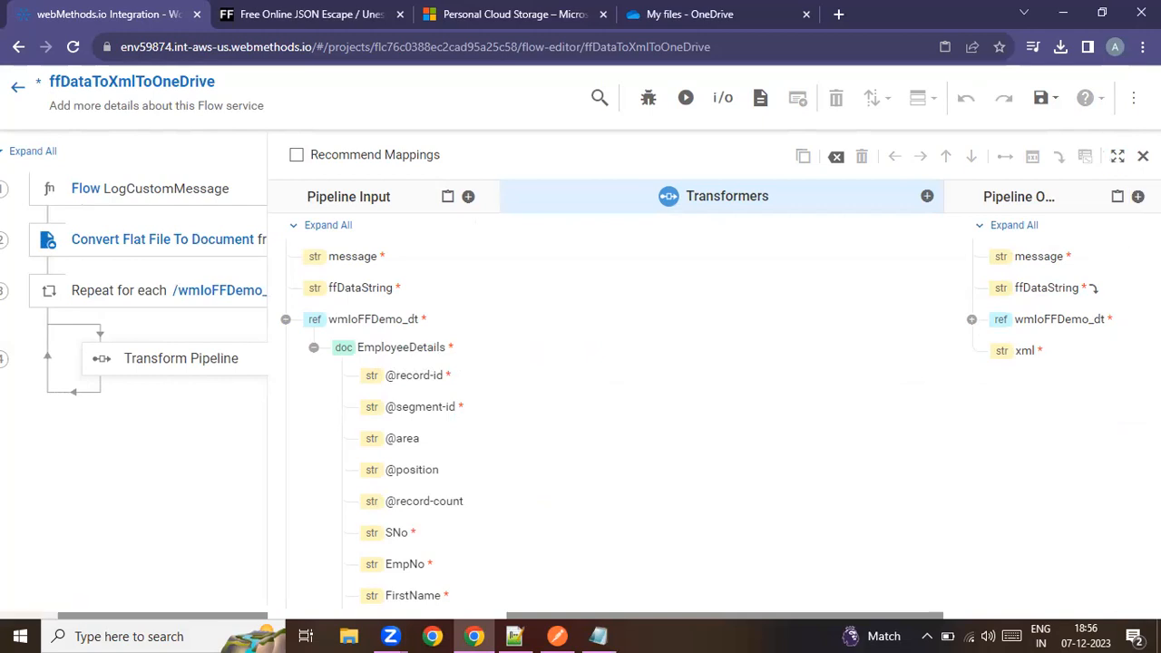
left_click(1139, 197)
left_click_drag(278, 333, 102, 331)
type("temp")
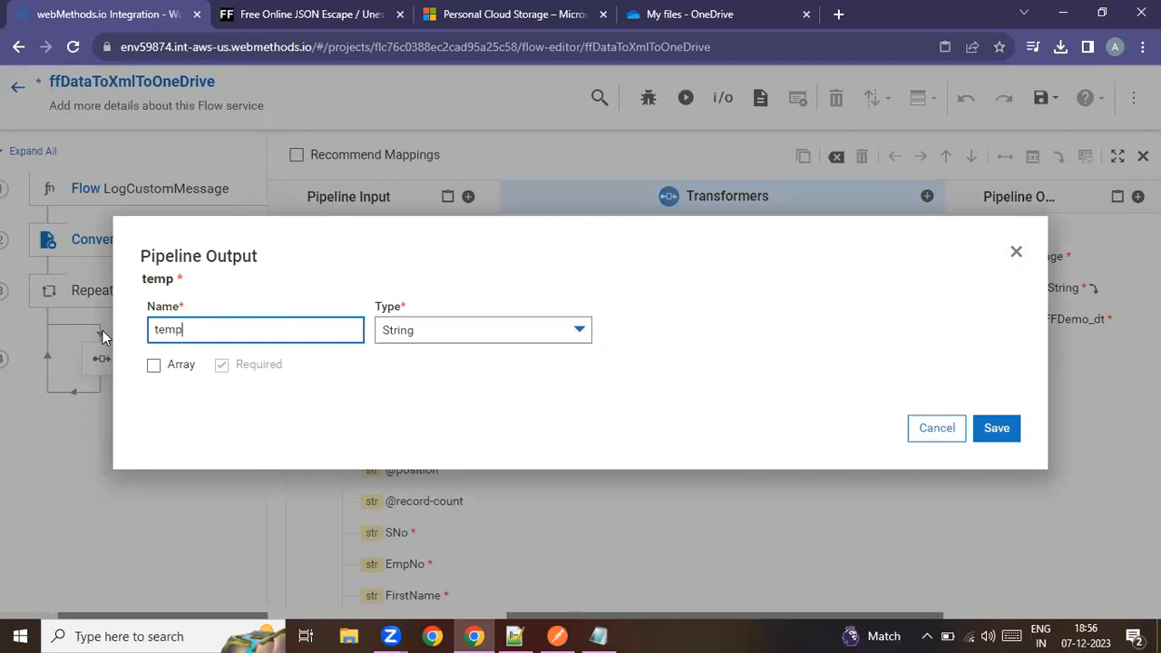
type("Emp")
left_click(430, 328)
left_click(420, 381)
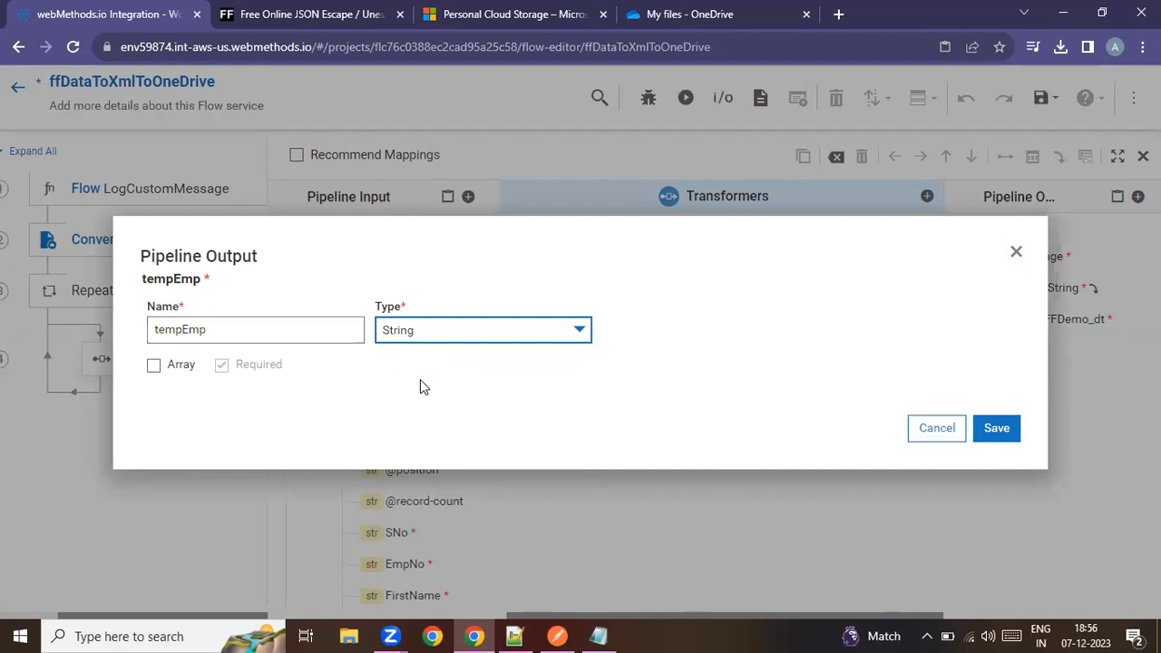
left_click(1003, 436)
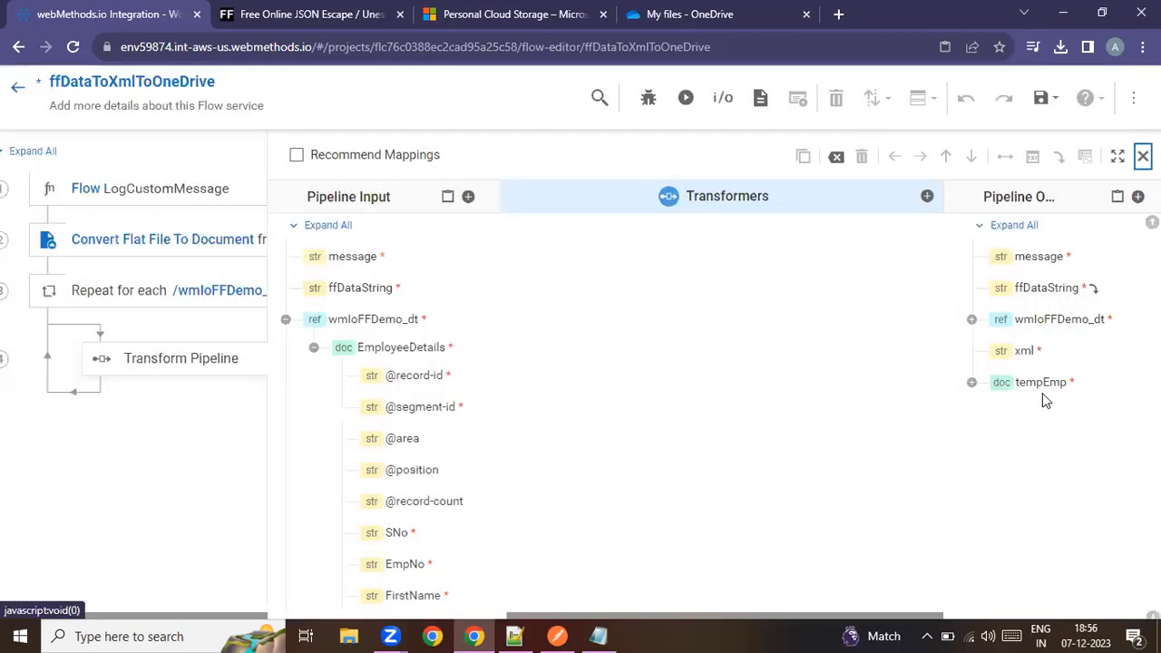
Add a Document field named EmpDetails under tempEmp in the pipeline output
left_click(1043, 383)
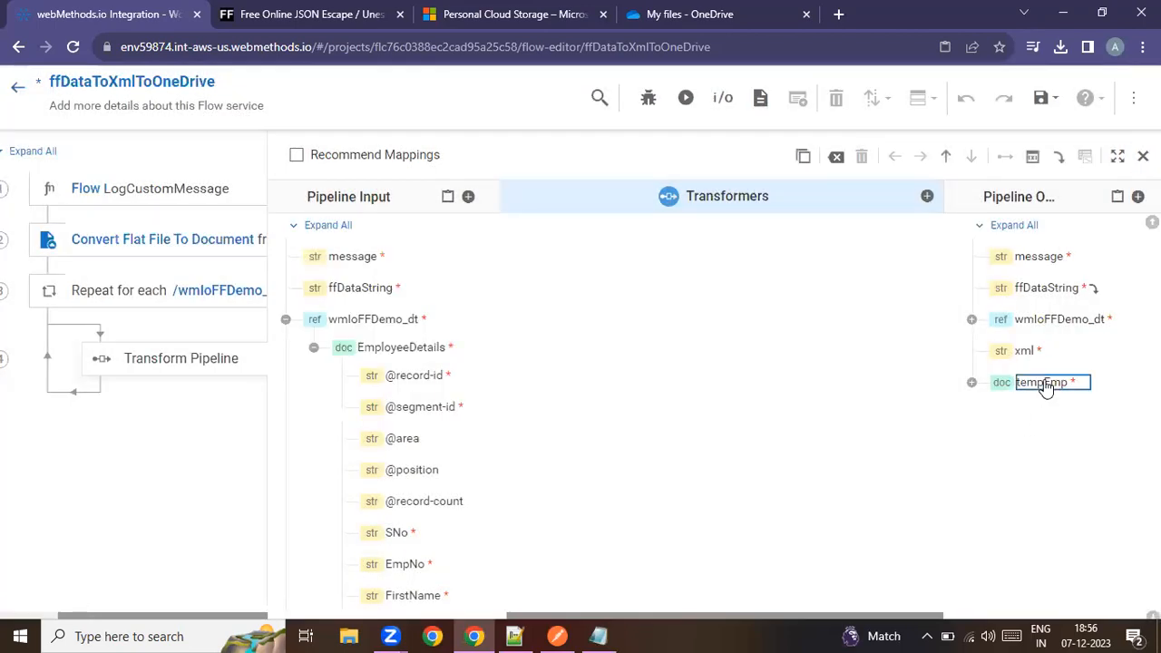
left_click(1137, 196)
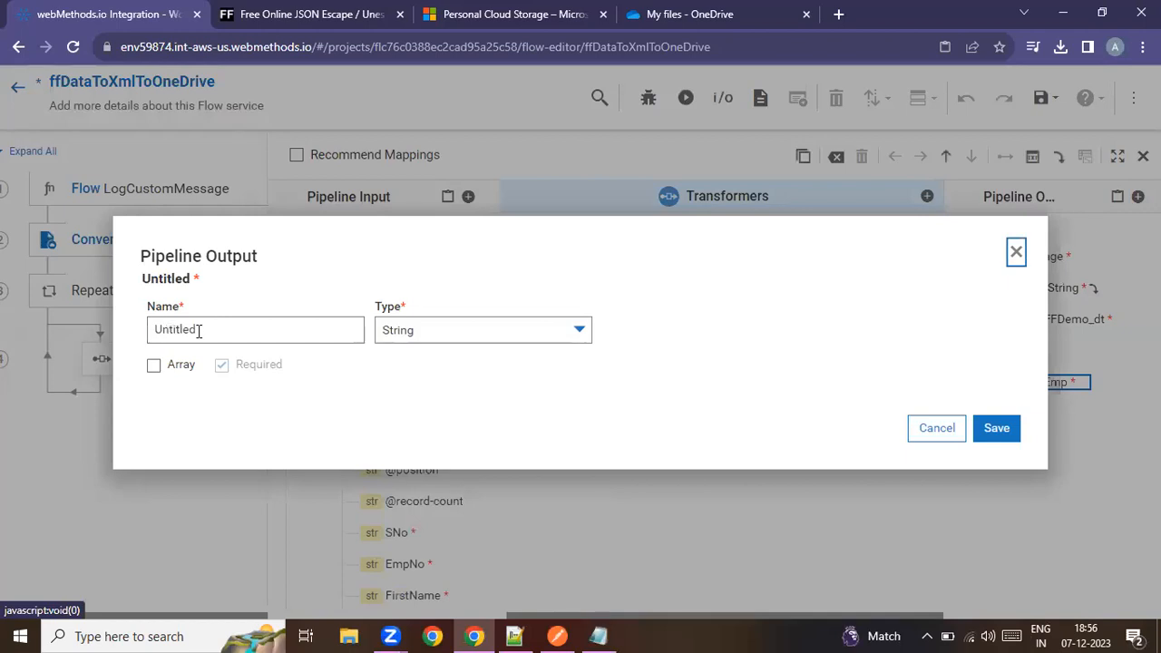
left_click(199, 331)
left_click_drag(199, 332, 112, 337)
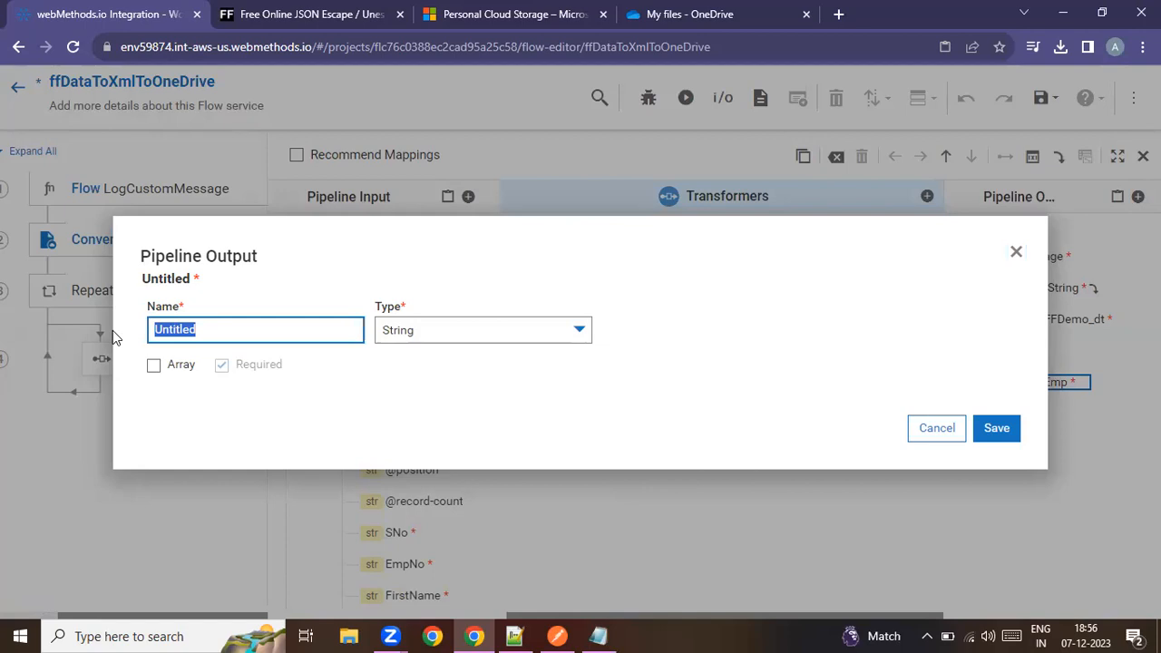
type("EmpDetails")
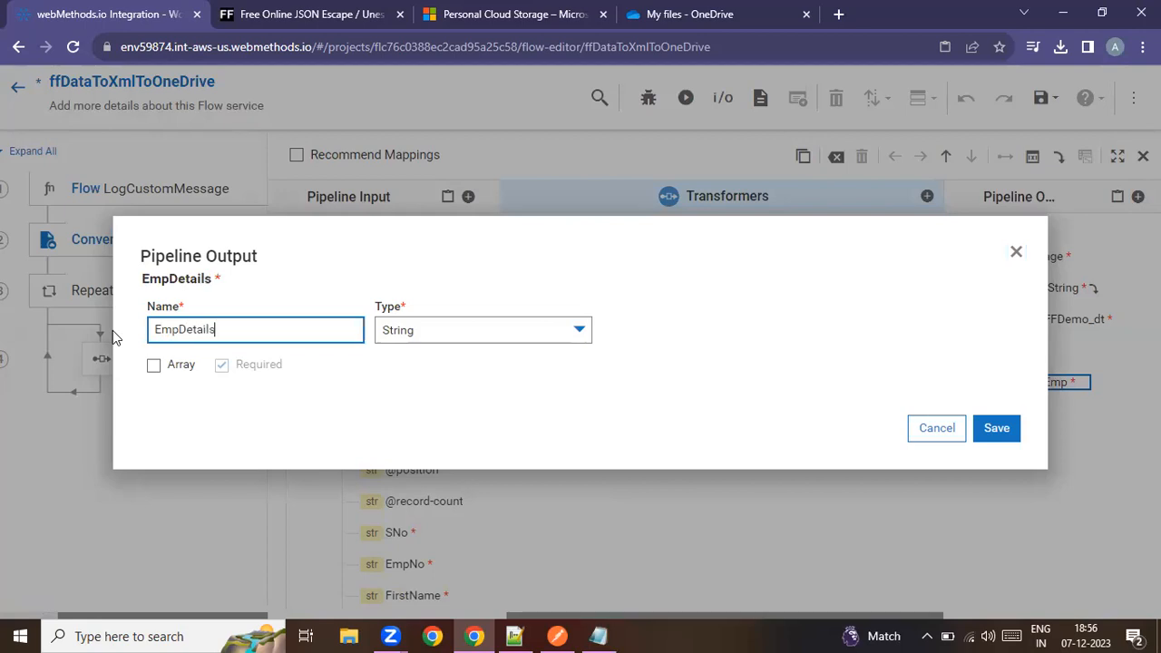
left_click(420, 336)
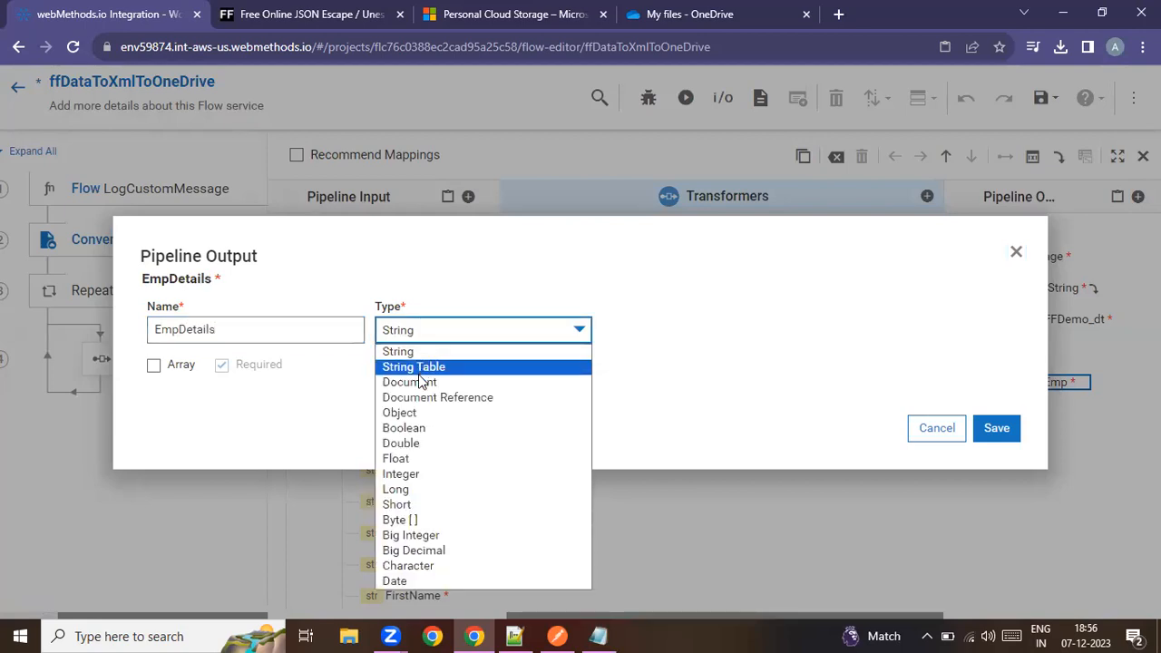
key("Escape")
key("d")
left_click(995, 432)
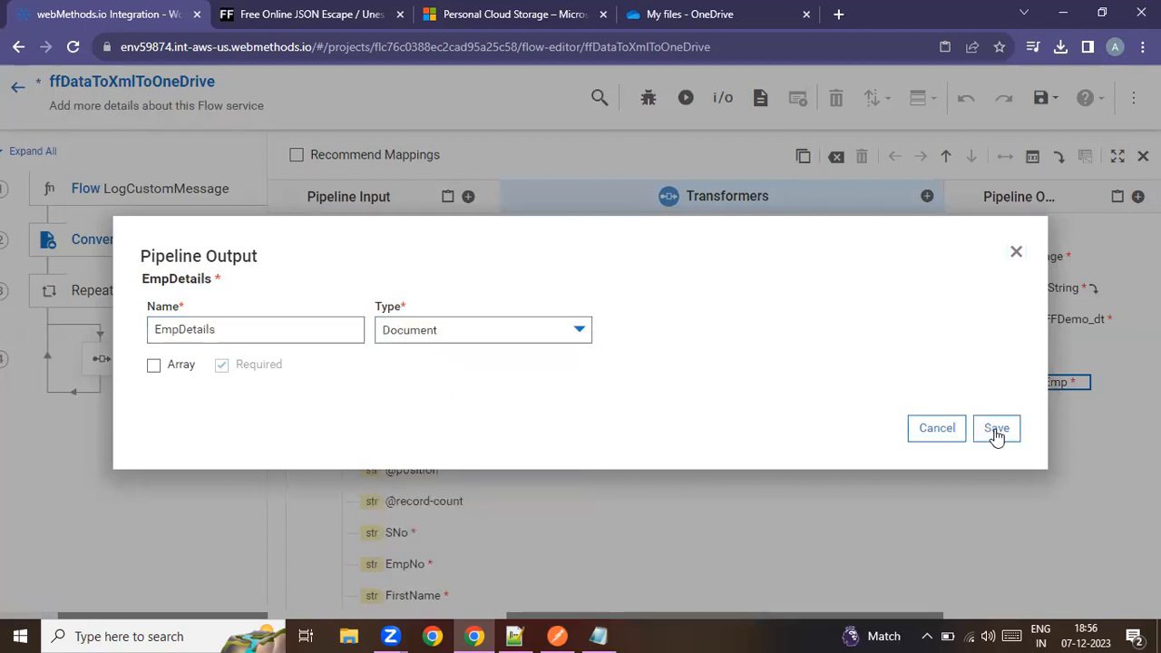
Add a String field named serialNumber under EmpDetails in the pipeline output and map SNo to it
left_click(1062, 420)
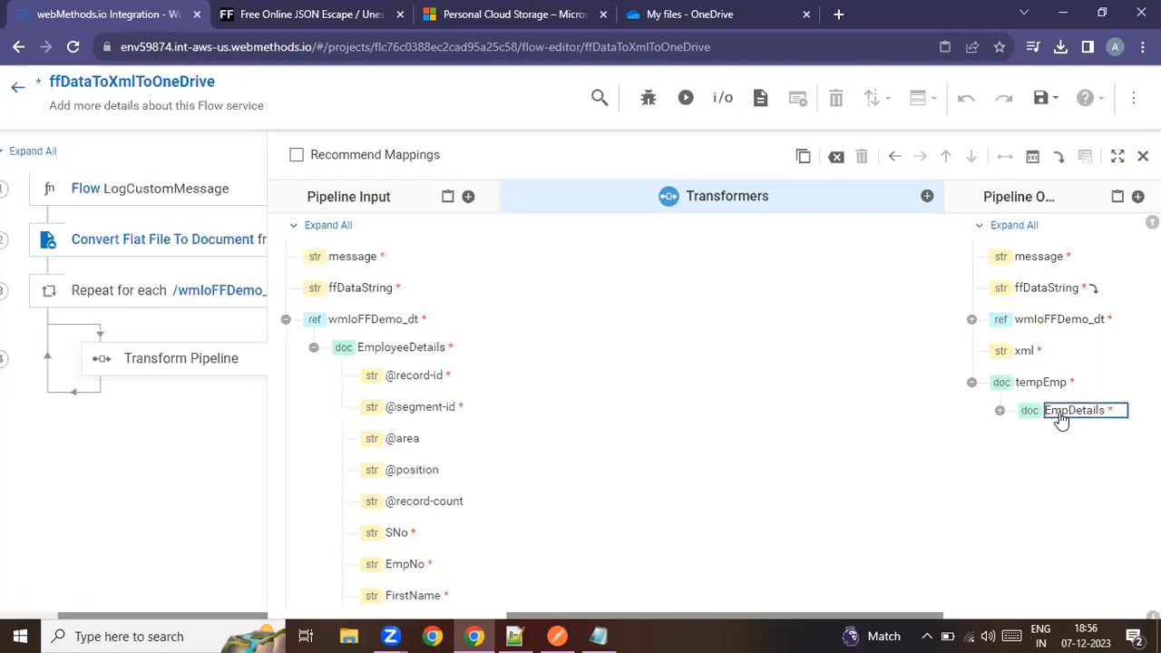
right_click(1062, 420)
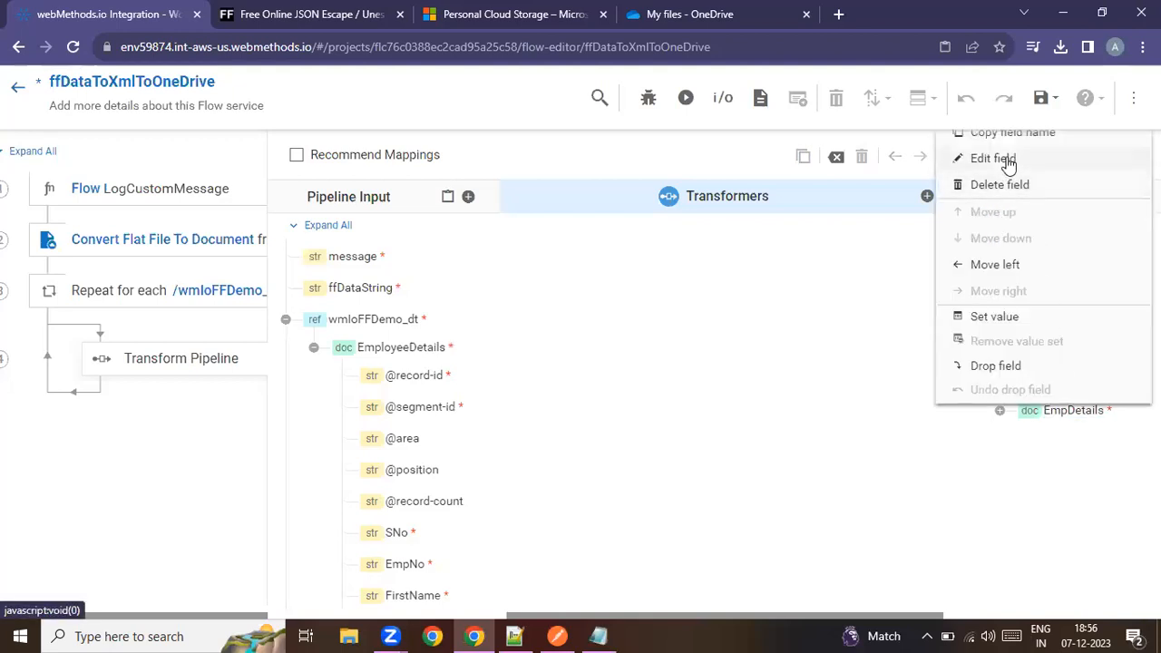
left_click(889, 402)
left_click(1080, 413)
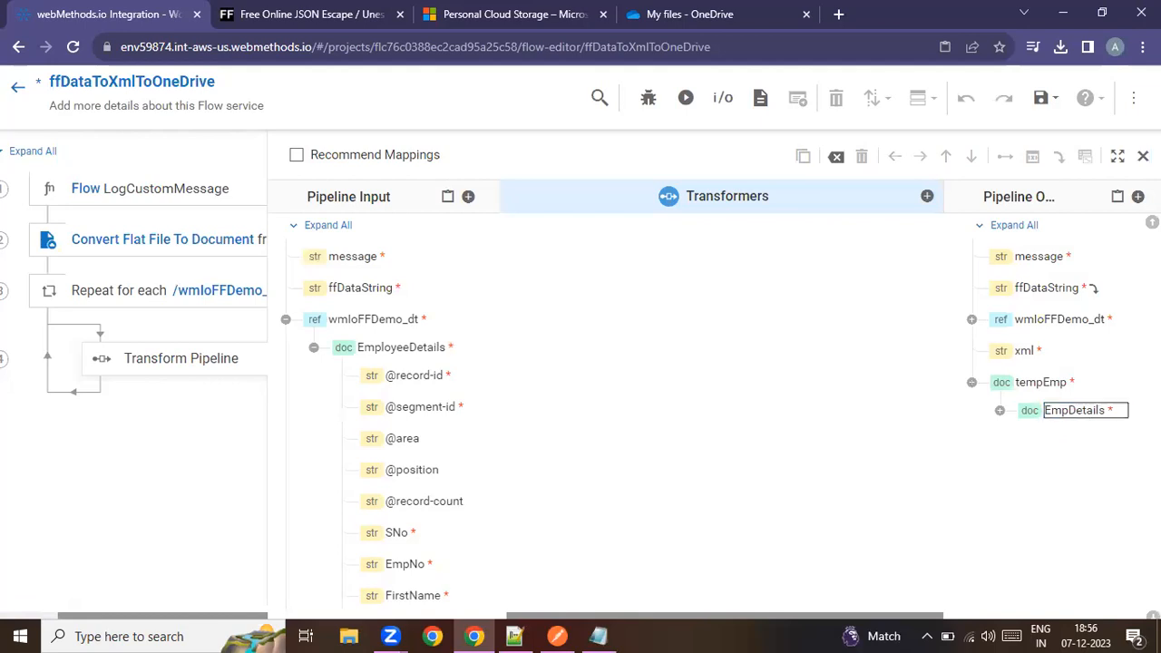
left_click(1138, 196)
left_click(234, 331)
double_click(155, 330)
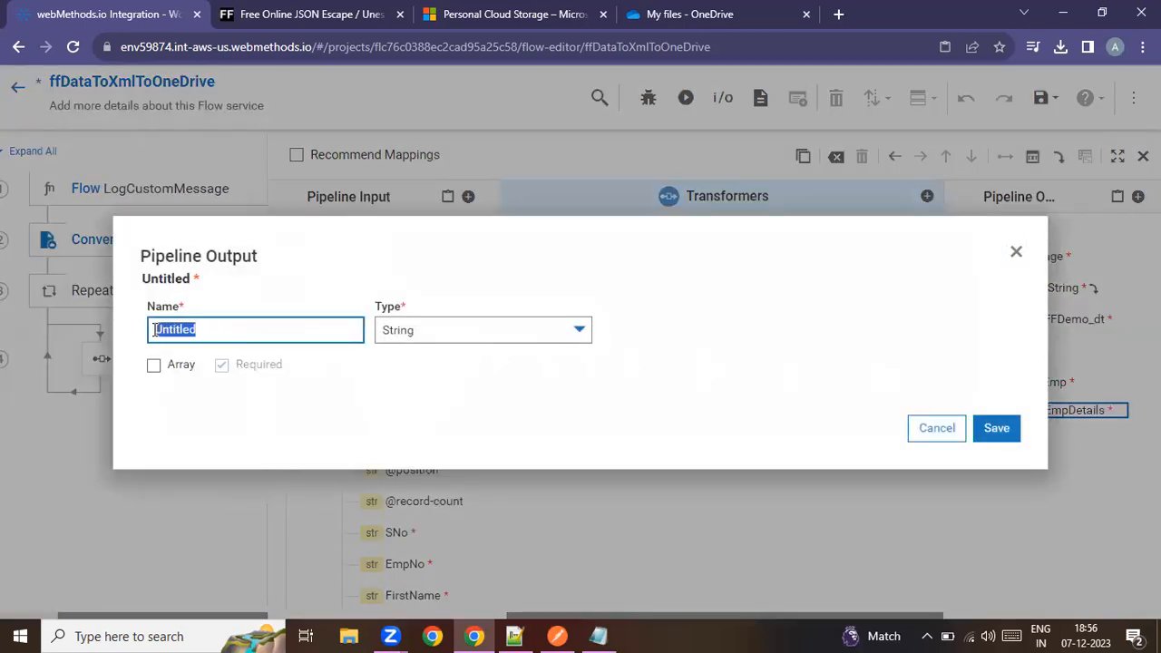
type("seri")
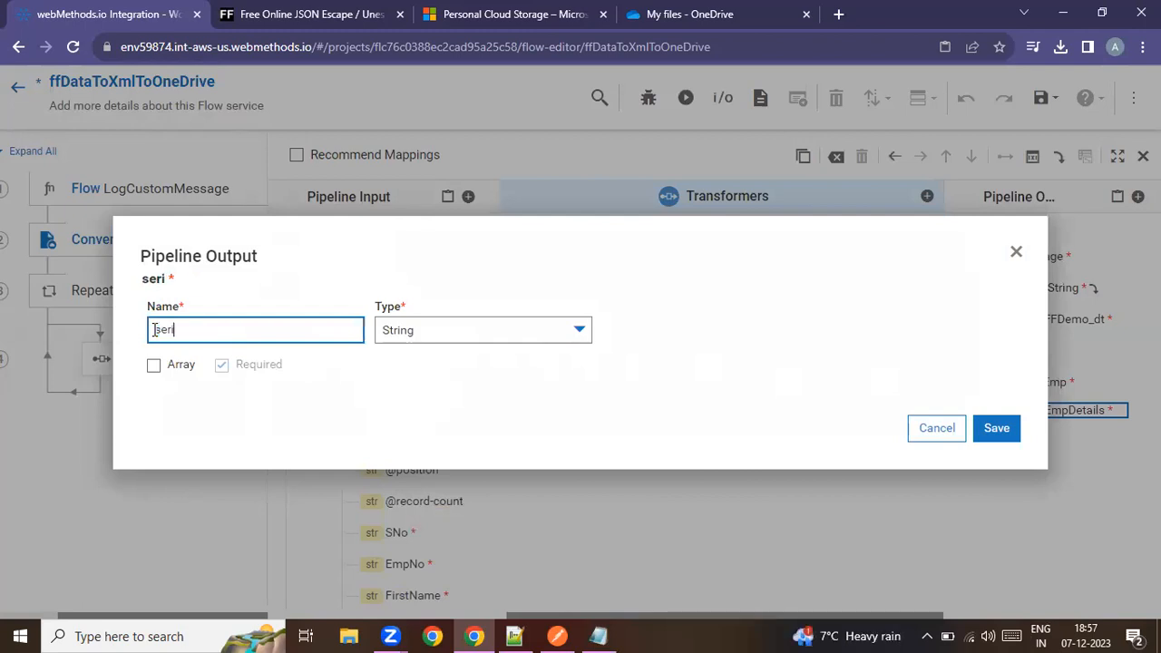
type("alNumber")
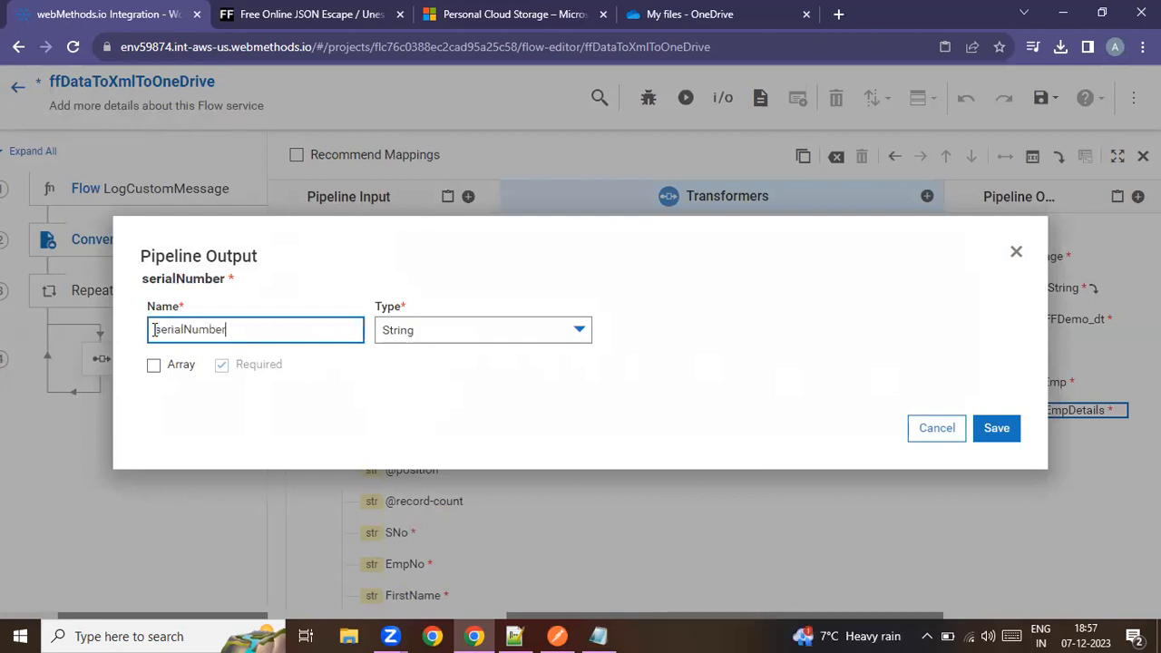
left_click(997, 427)
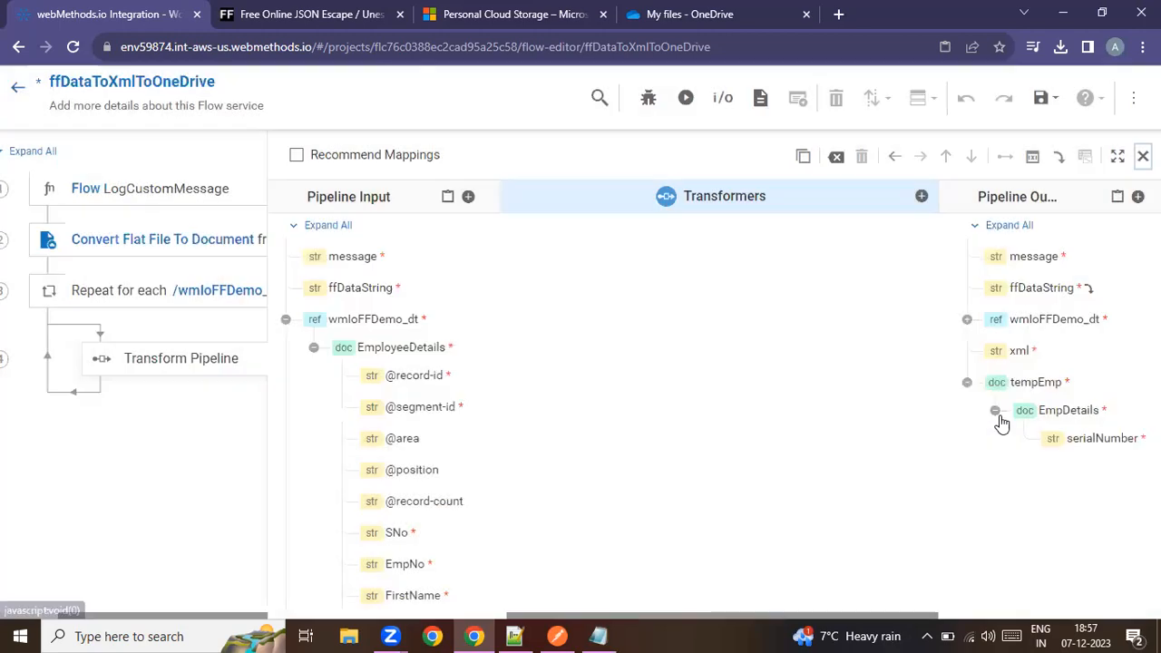
left_click(398, 537)
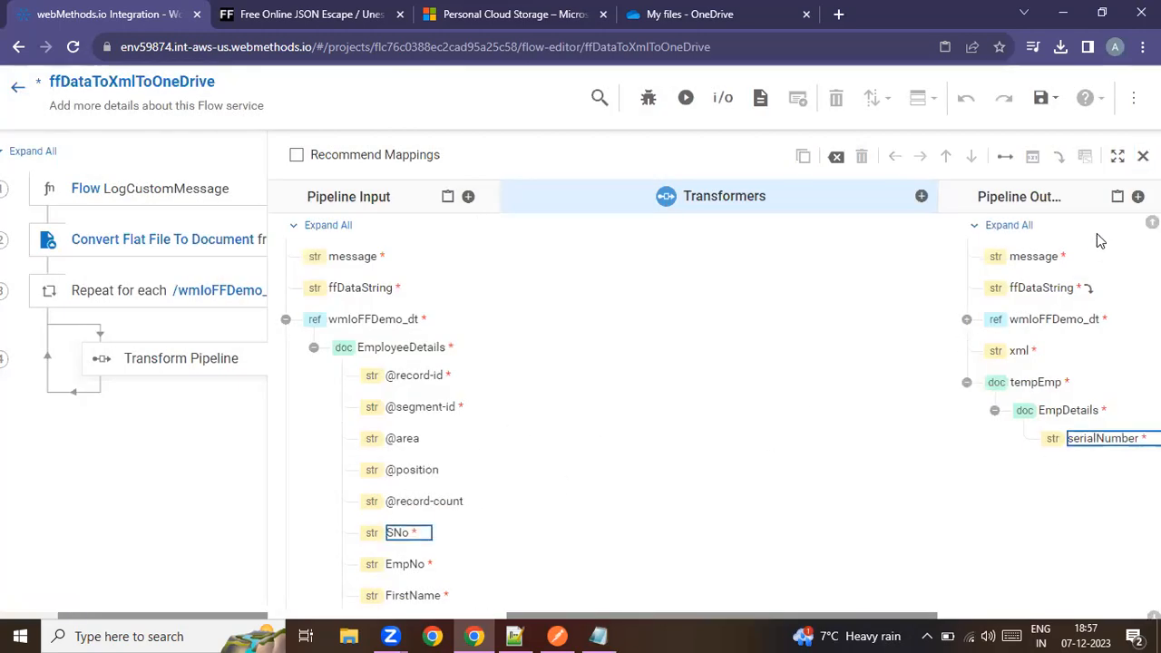
left_click(1005, 161)
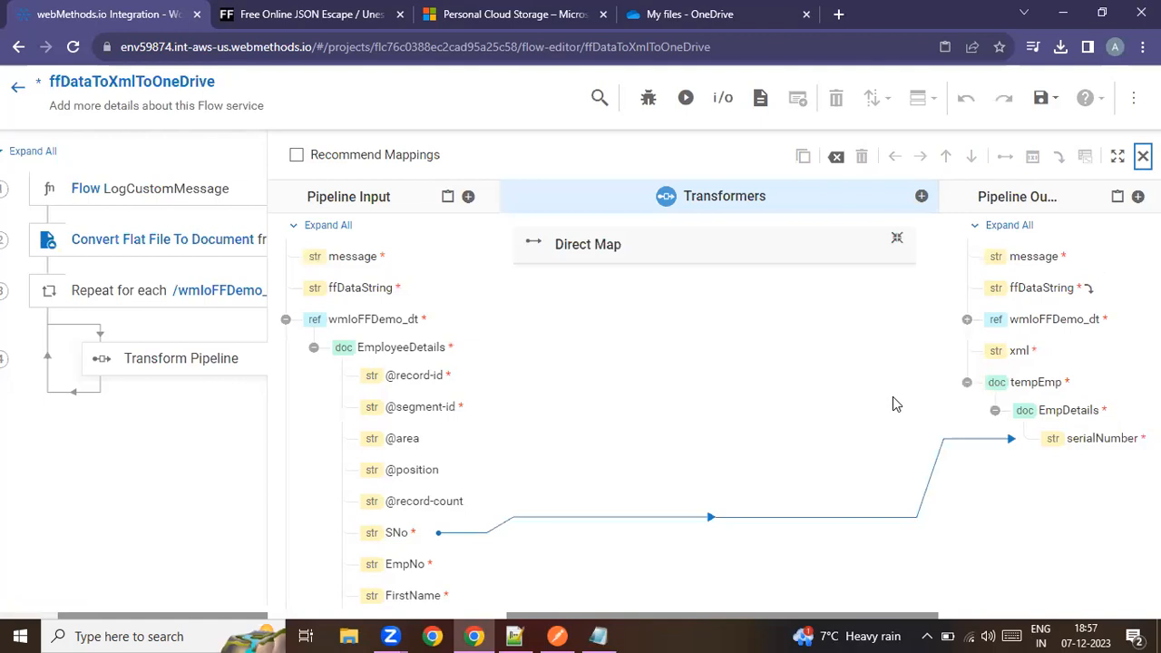
Add a String field named employeeNumber under EmpDetails in the pipeline output and map EmpNo to it
left_click(1059, 413)
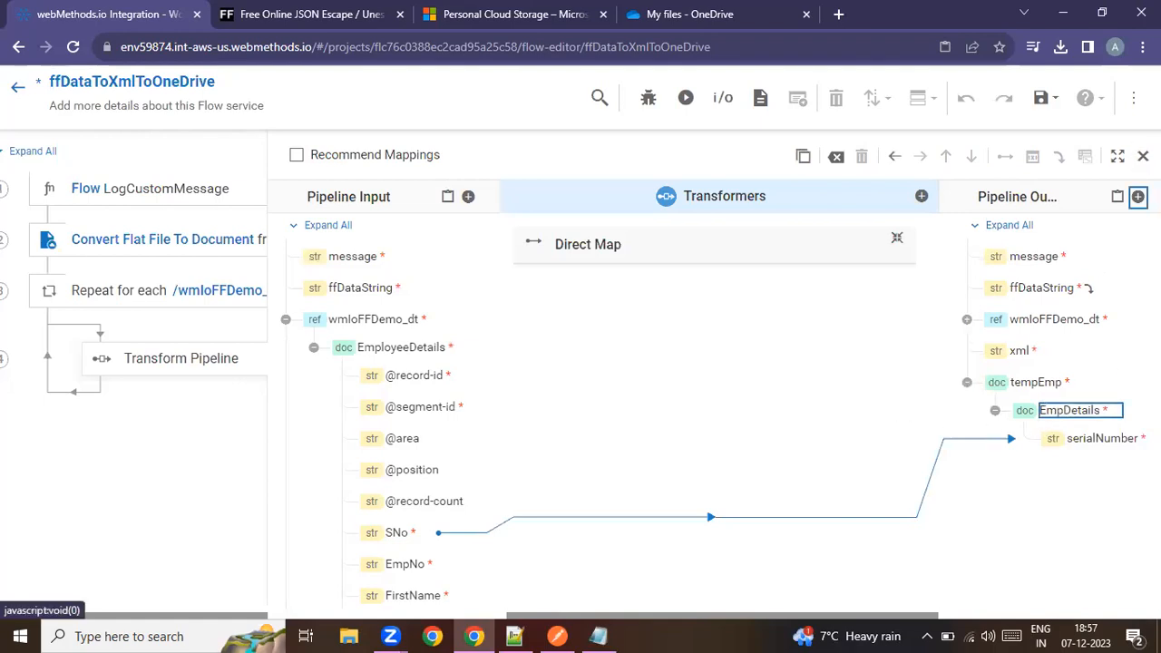
left_click(1138, 196)
left_click_drag(271, 336, 130, 343)
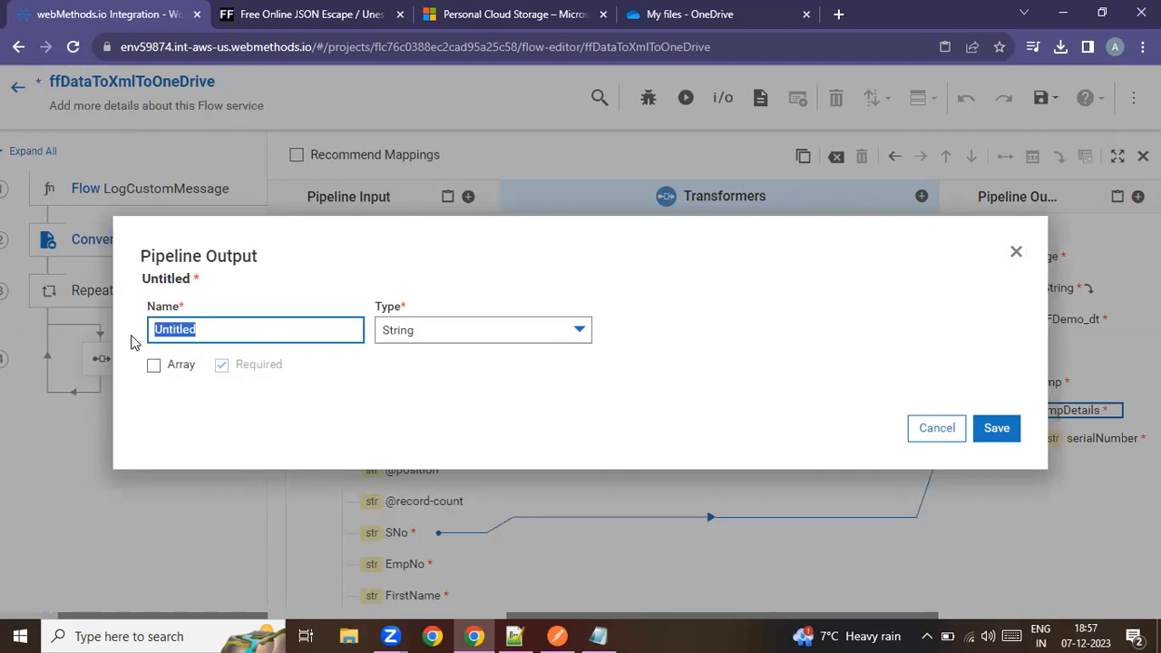
type("emp")
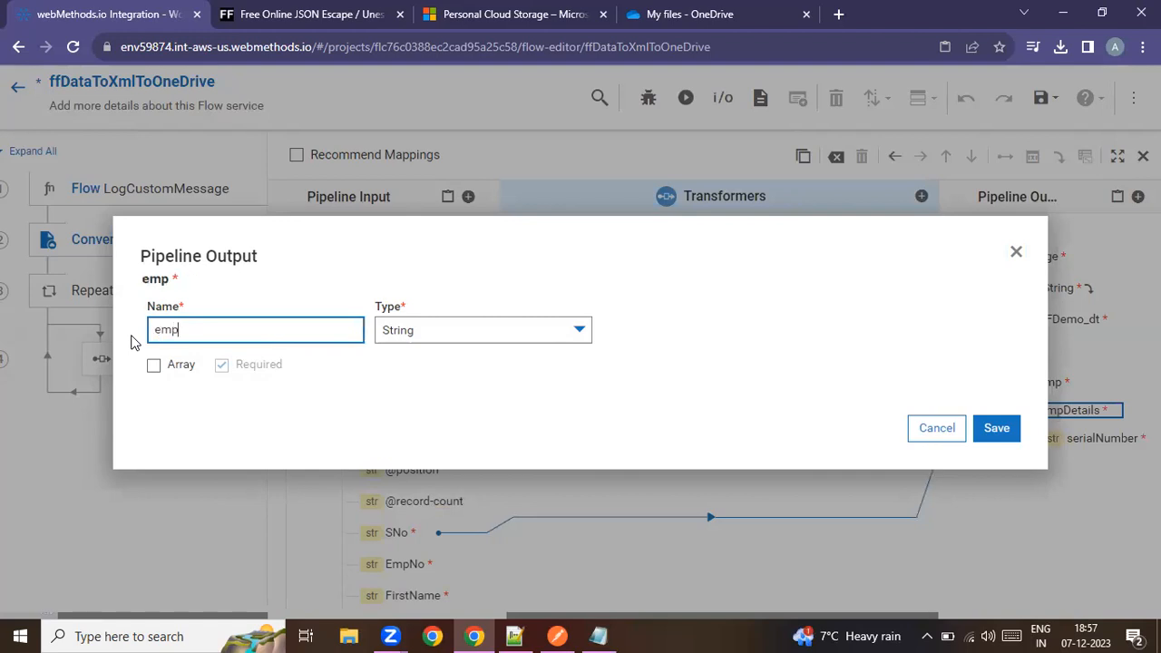
type("loyeeNo")
key("BackSpace")
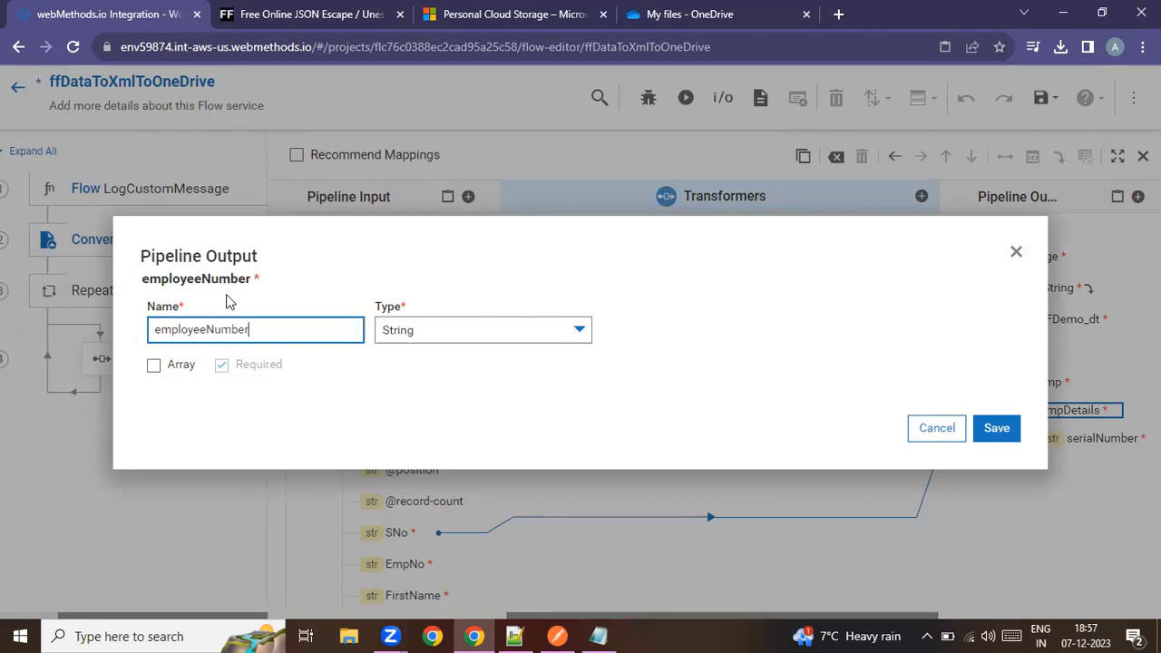
left_click(996, 429)
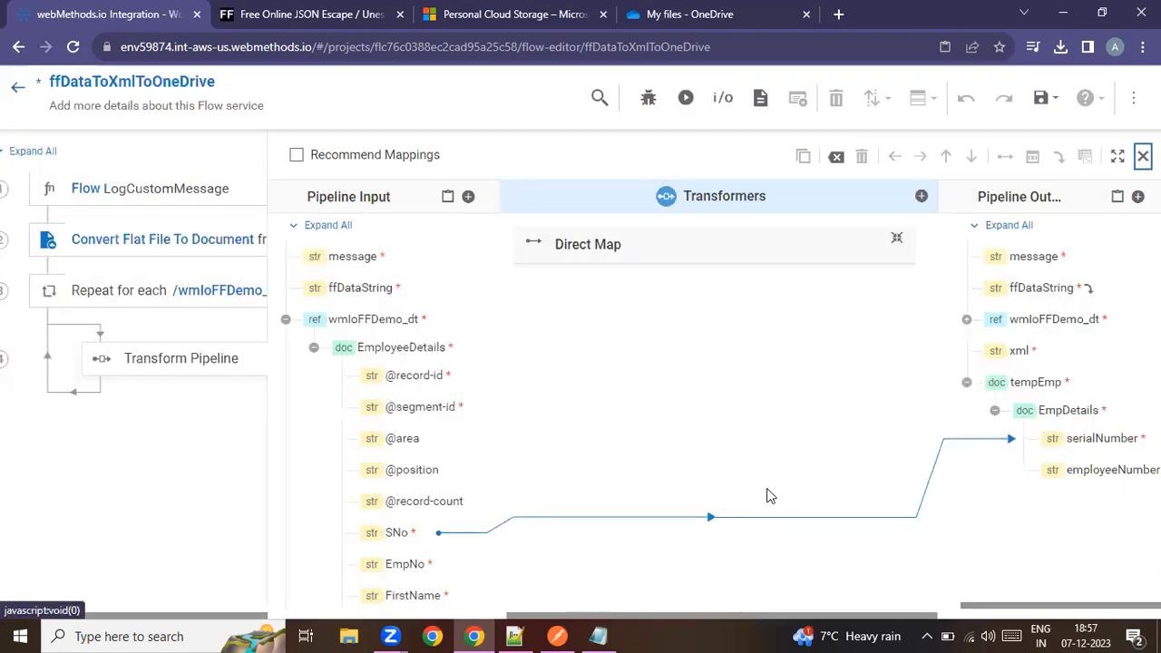
left_click_drag(399, 567, 1092, 482)
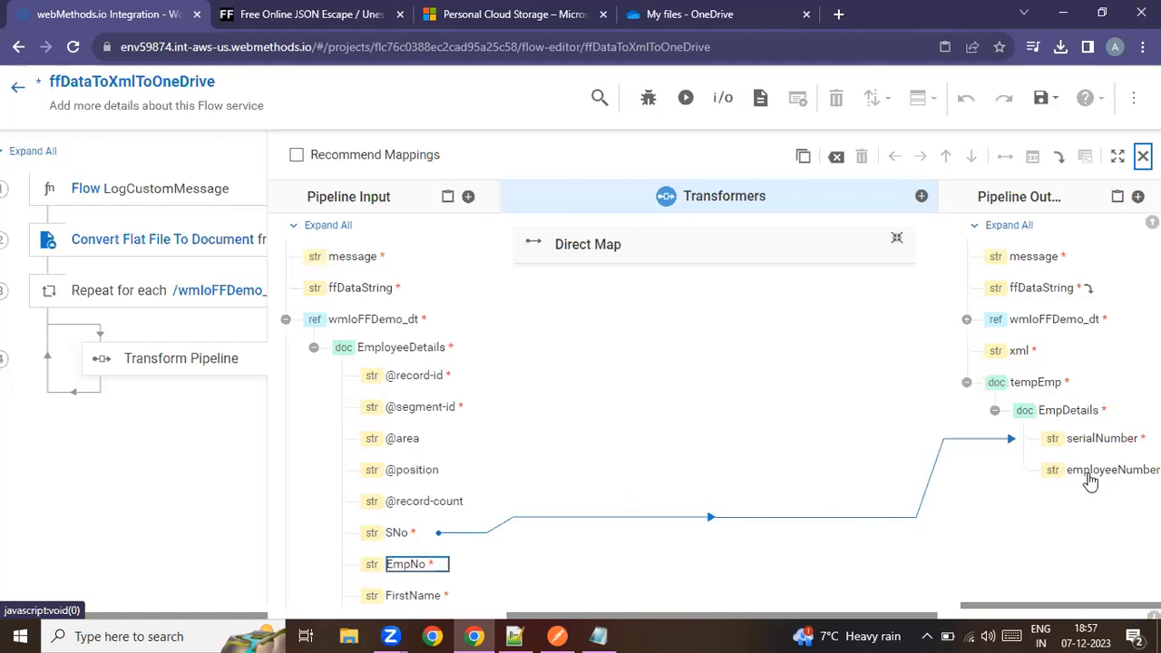
left_click(1094, 470)
left_click(1007, 159)
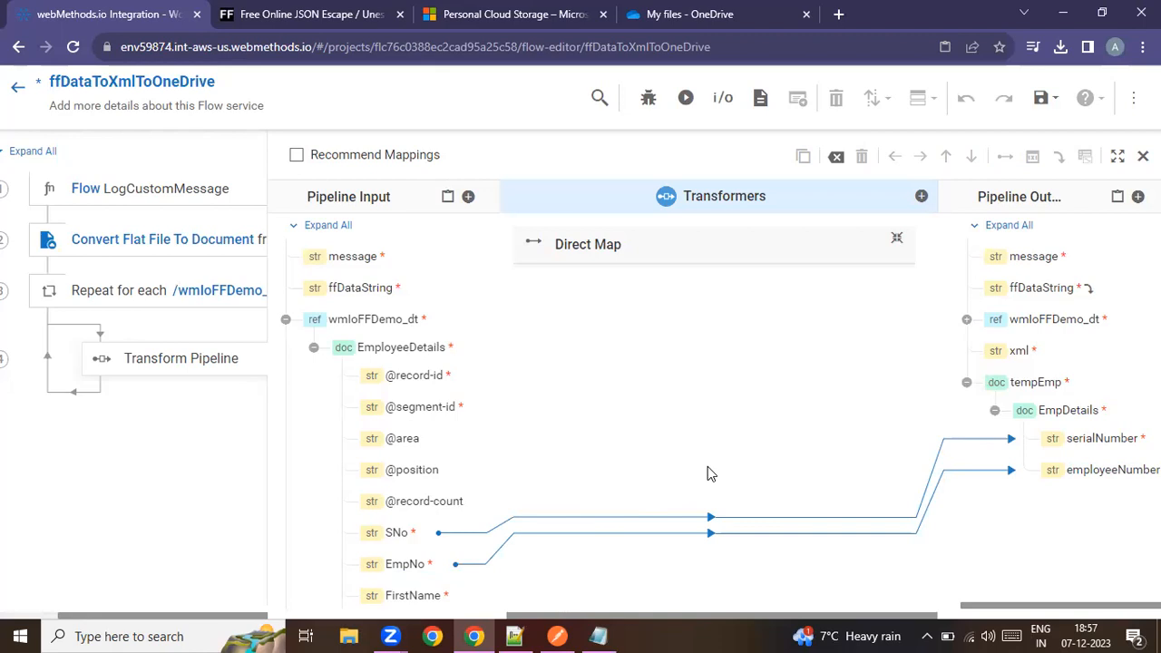
Add a String field named fullName under EmpDetails in the pipeline output
left_click(1066, 410)
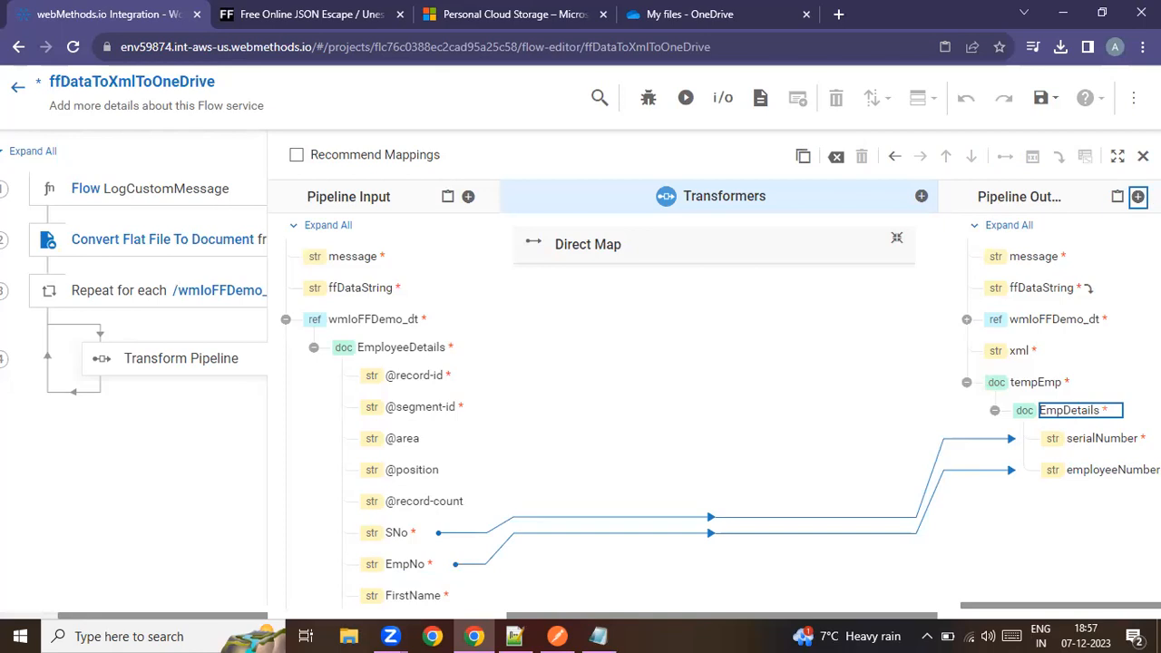
left_click(1138, 196)
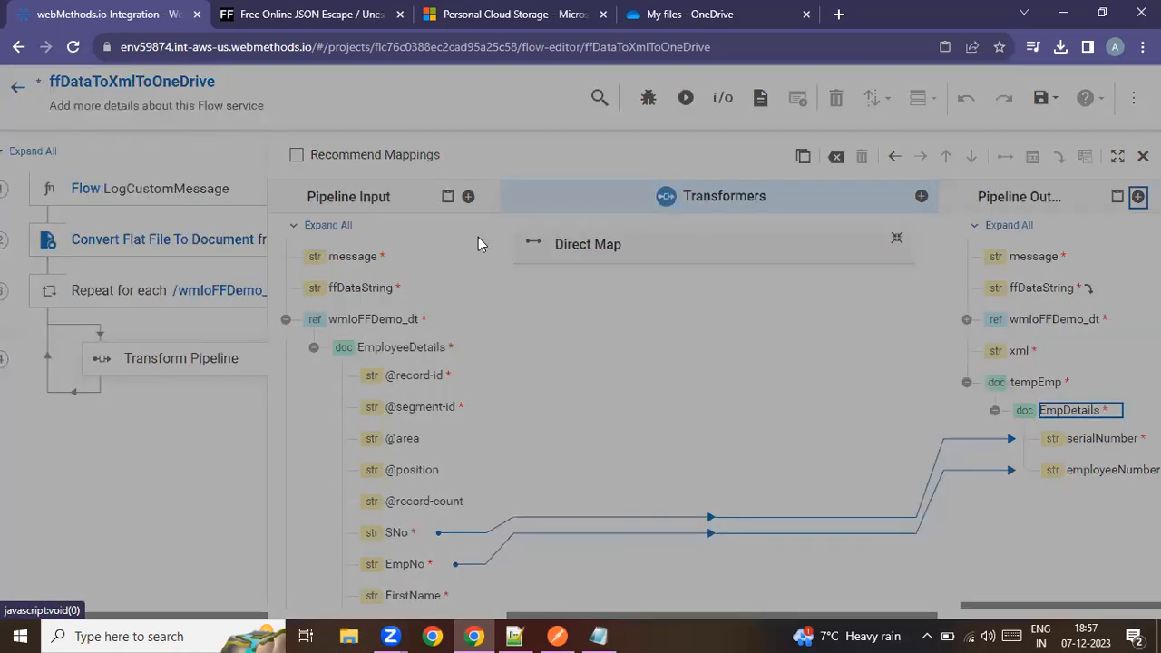
left_click_drag(311, 327, 127, 323)
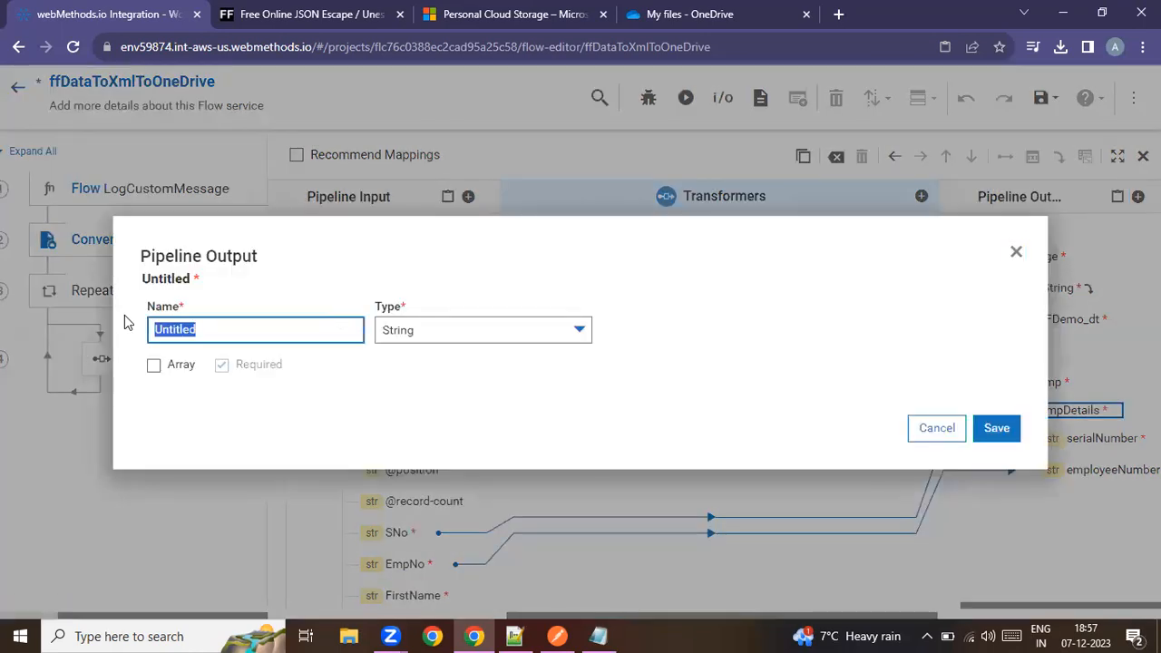
type("fullName")
left_click(998, 428)
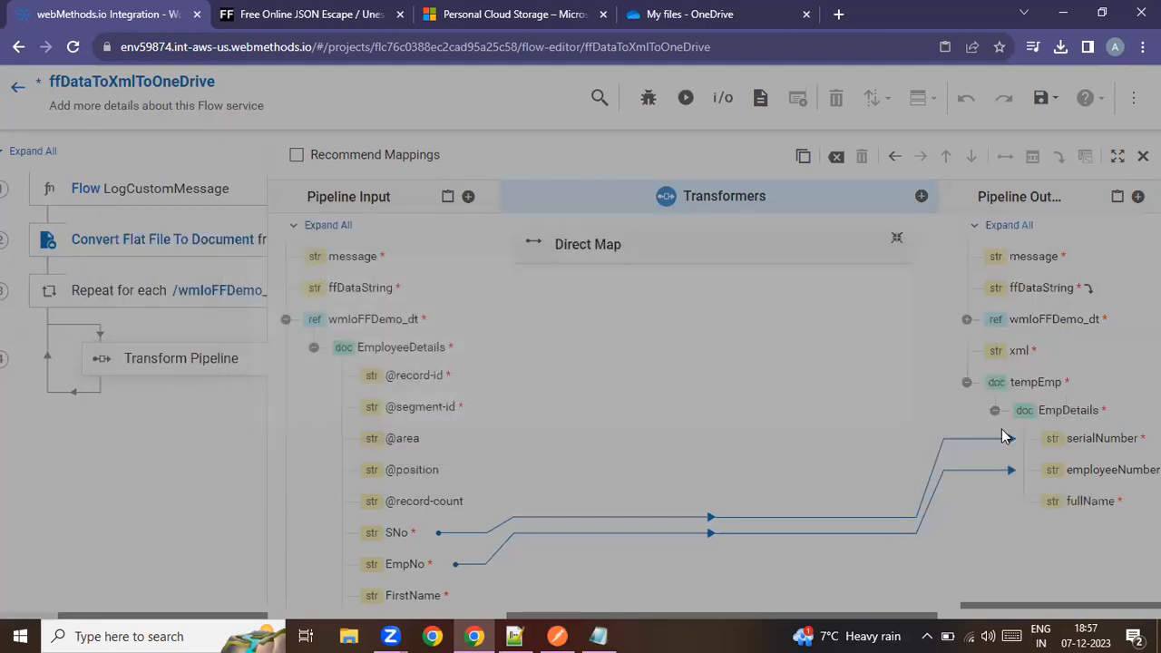
Add a String concat transformer to the Transform Pipeline step and expand its fields
left_click(921, 196)
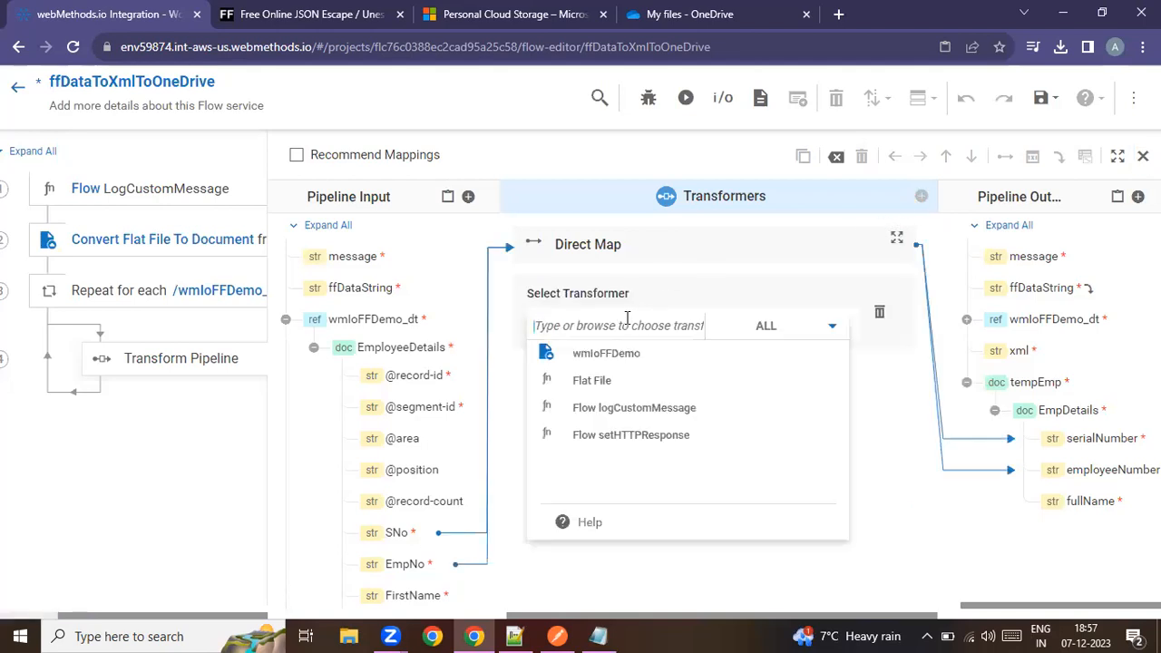
type("con")
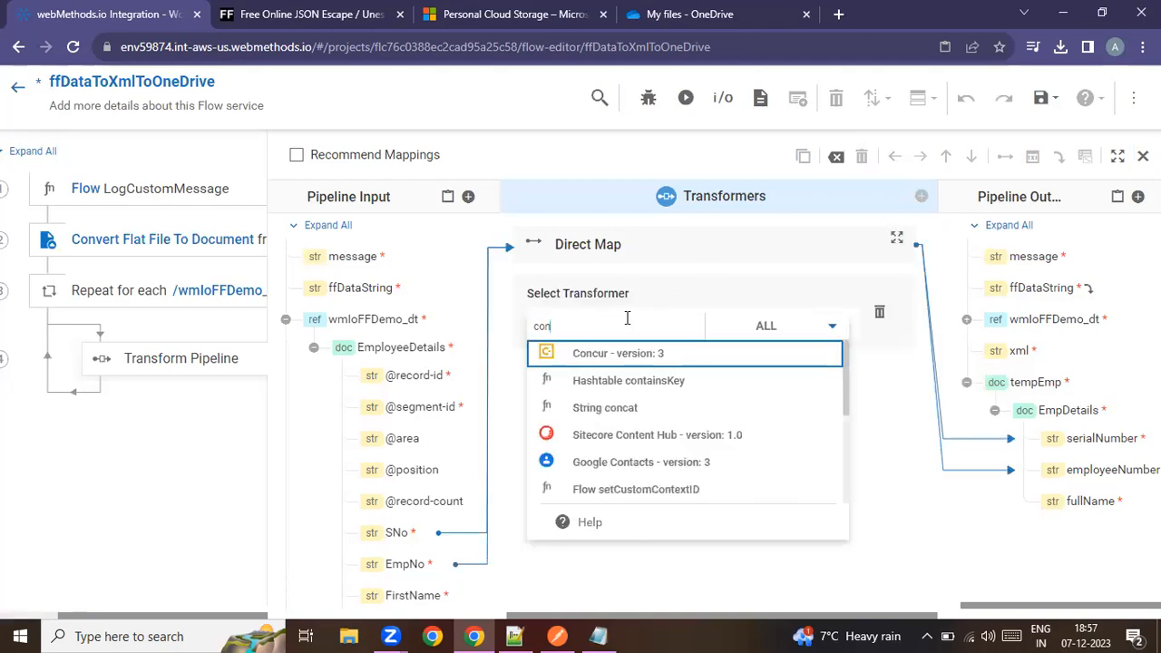
type("cat")
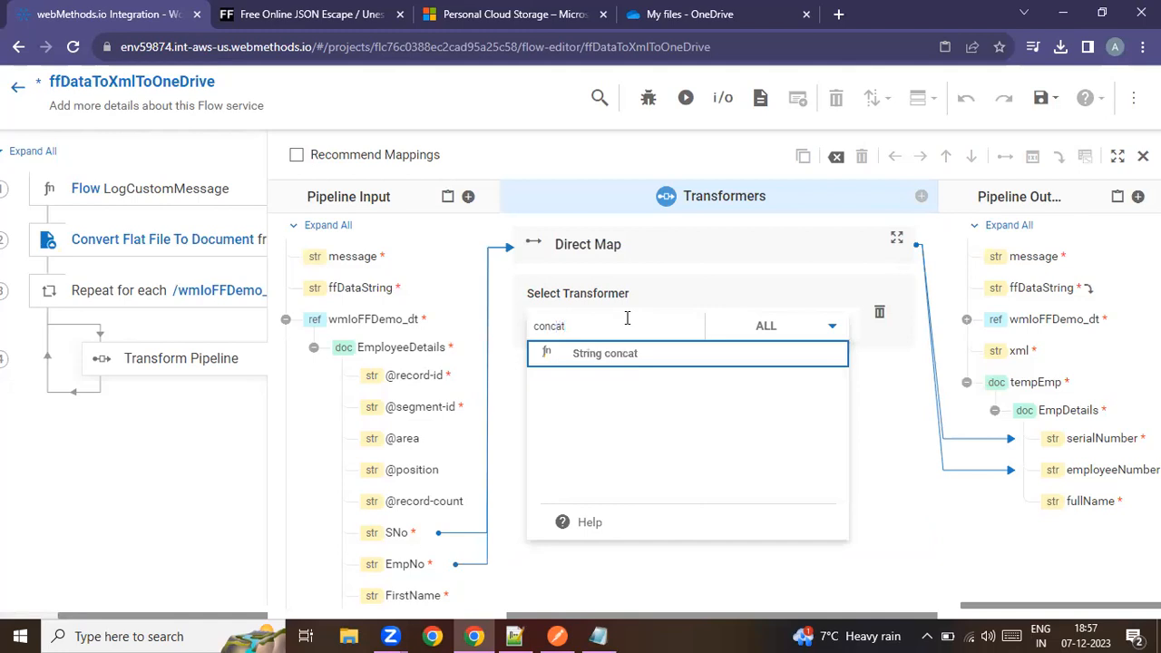
left_click(600, 355)
left_click(896, 291)
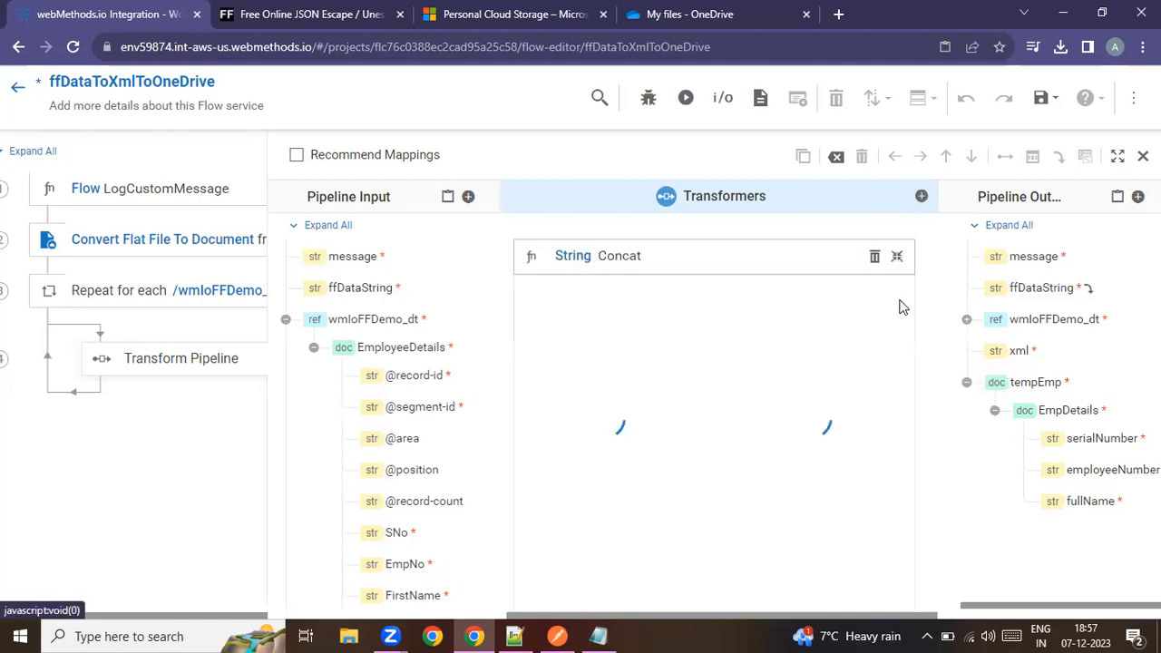
Map FirstName to inString1 and SecondName to inString2 of the String concat transformer
left_click(590, 295)
scroll(437, 468, "down", 2)
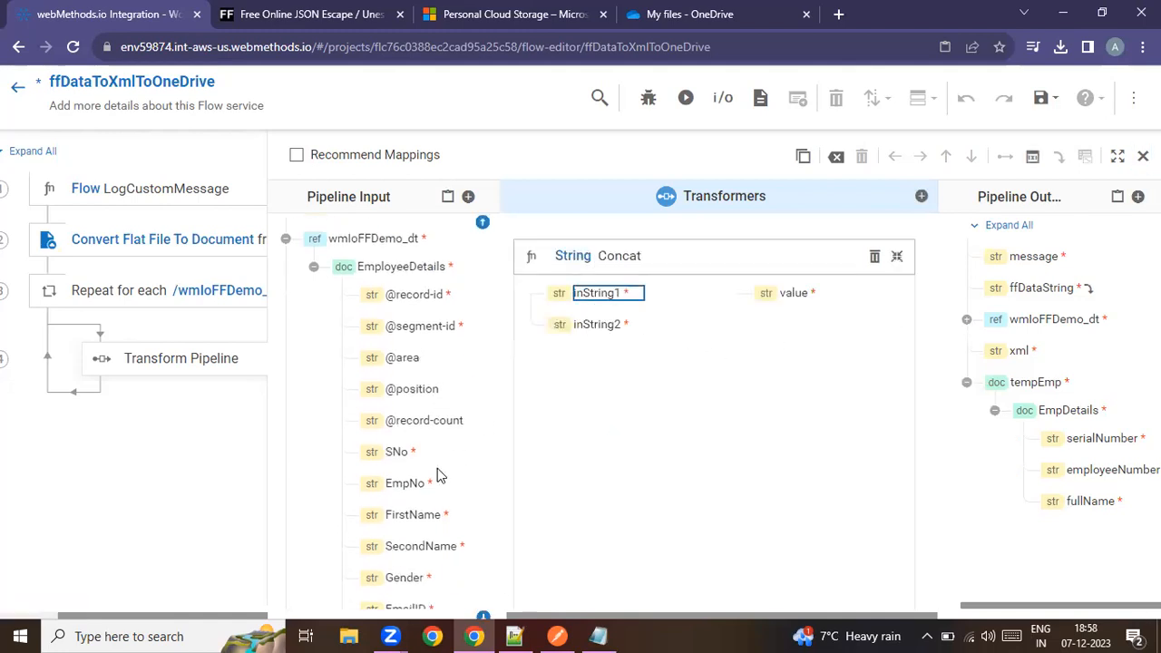
left_click(434, 426)
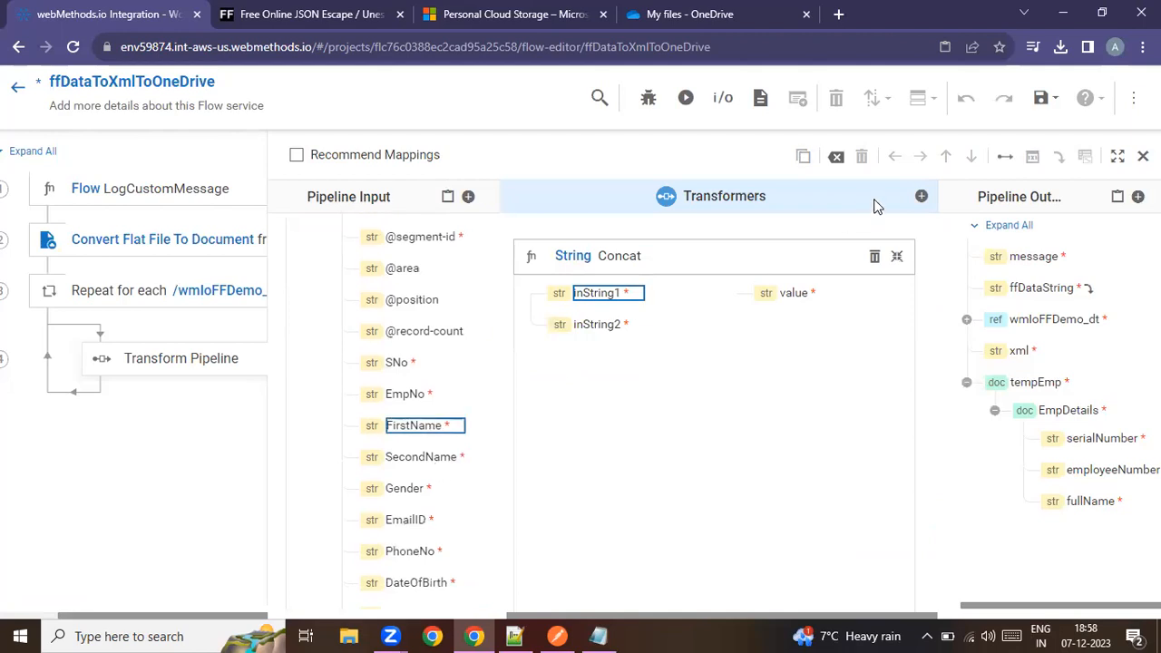
left_click(1006, 161)
left_click(422, 457)
left_click(1005, 158)
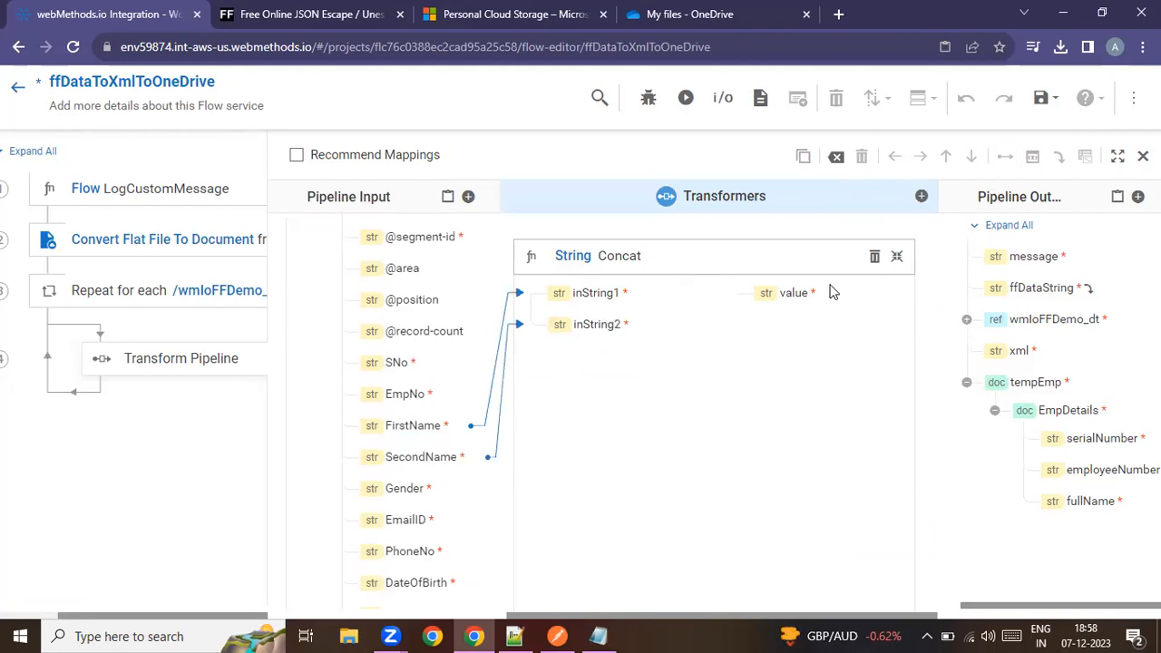
Map the concat transformer's value output to fullName under EmpDetails
left_click(802, 293)
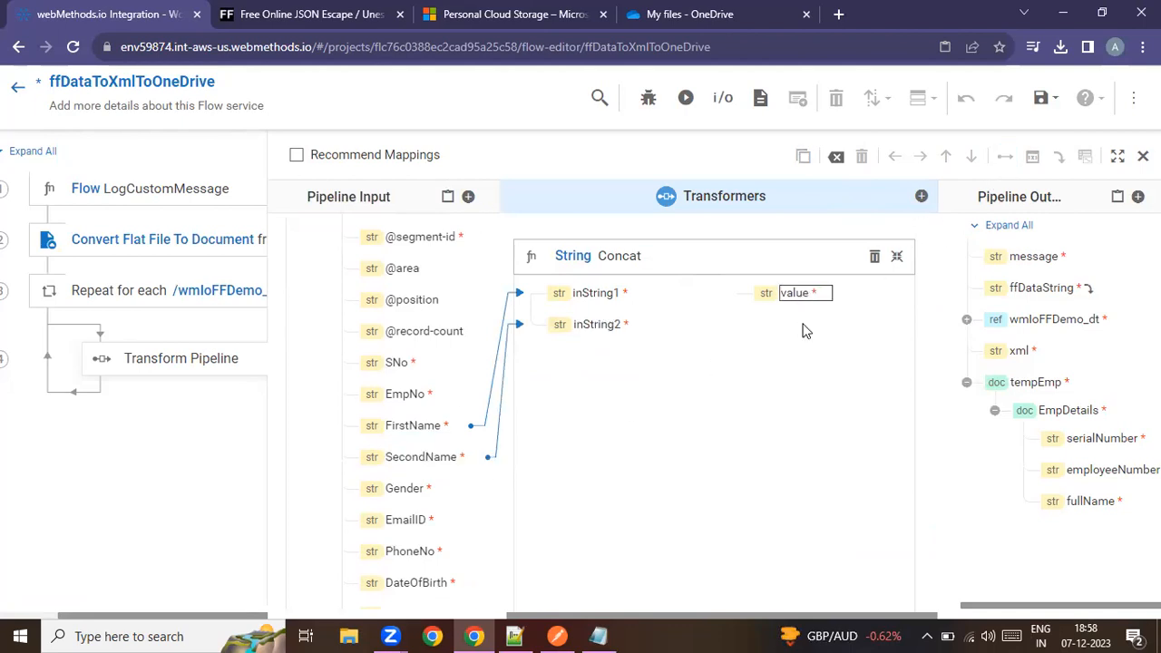
left_click(1089, 502)
left_click(1005, 159)
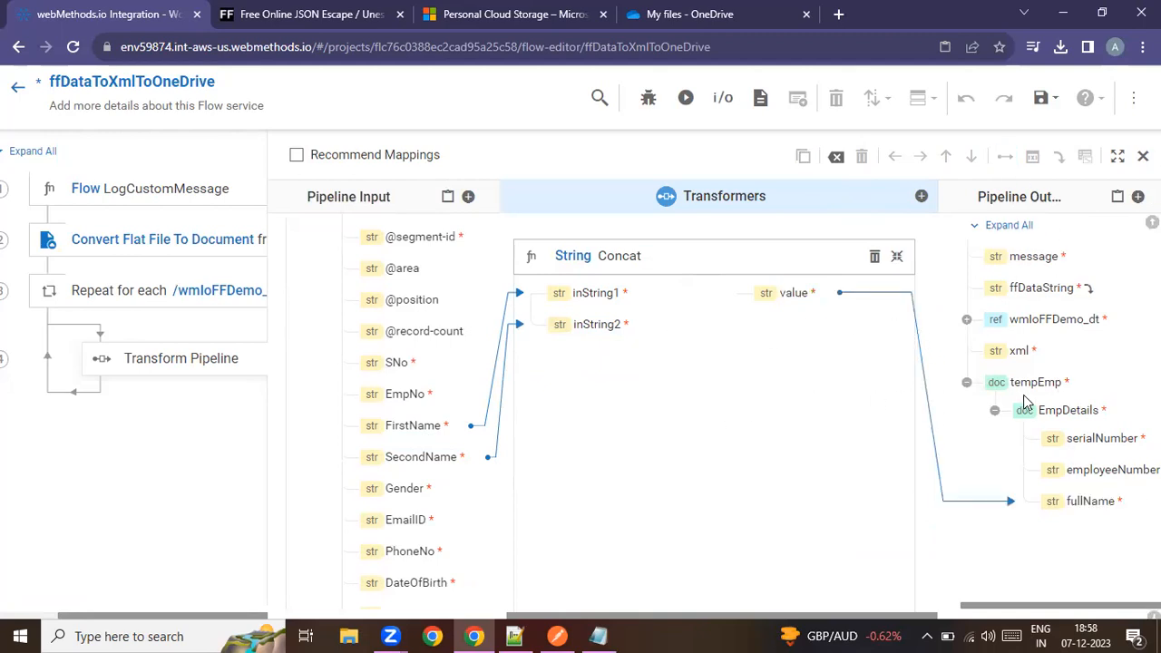
Add a String field named gender under EmpDetails in the pipeline output
left_click(1080, 417)
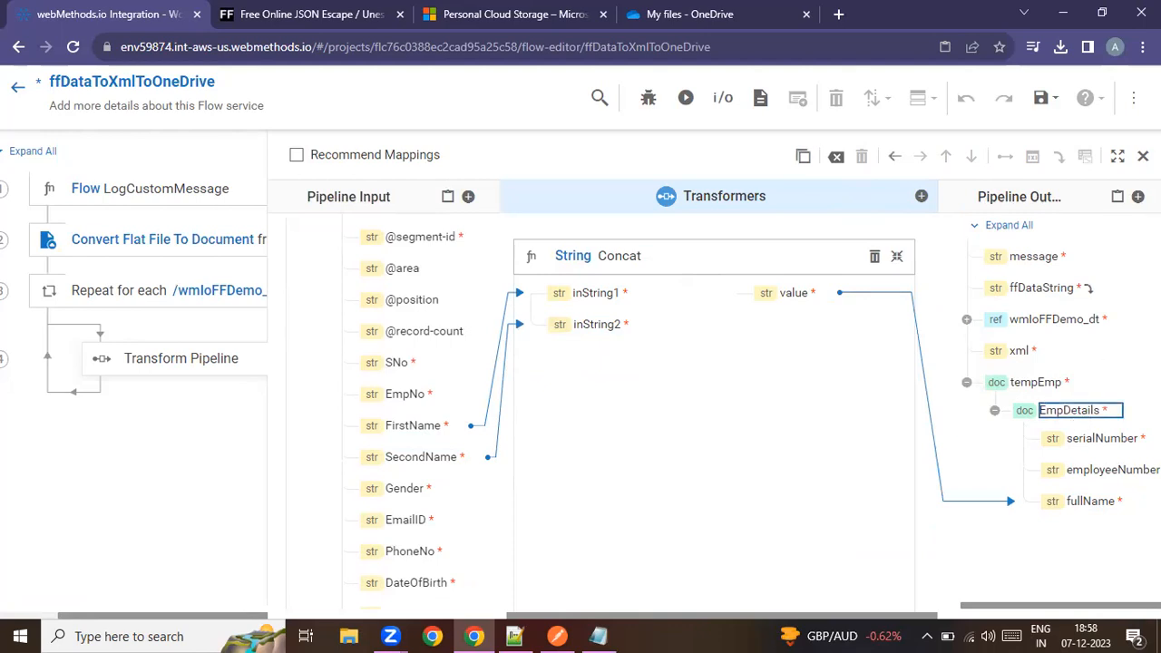
left_click(1138, 196)
left_click(294, 322)
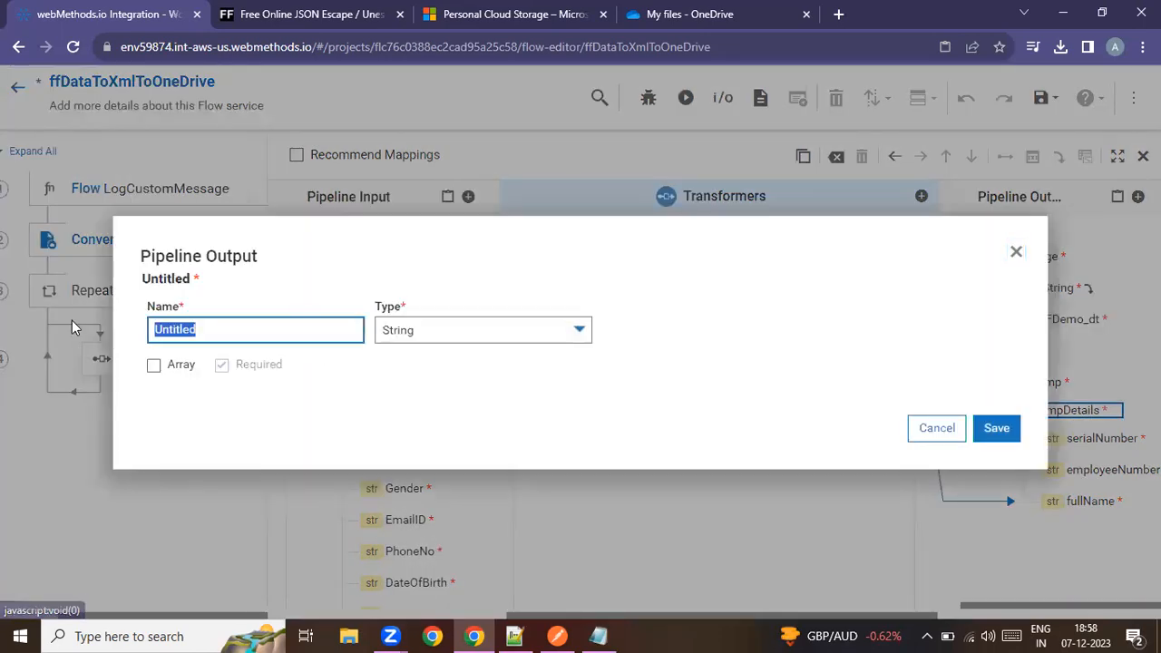
type("gender")
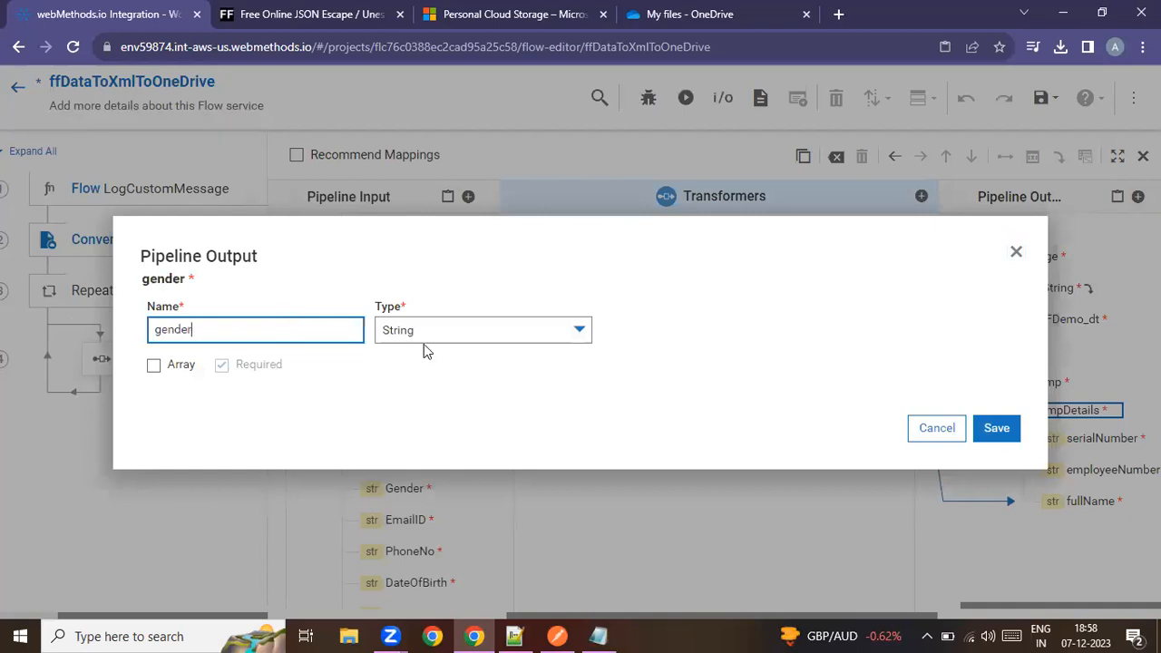
left_click(994, 432)
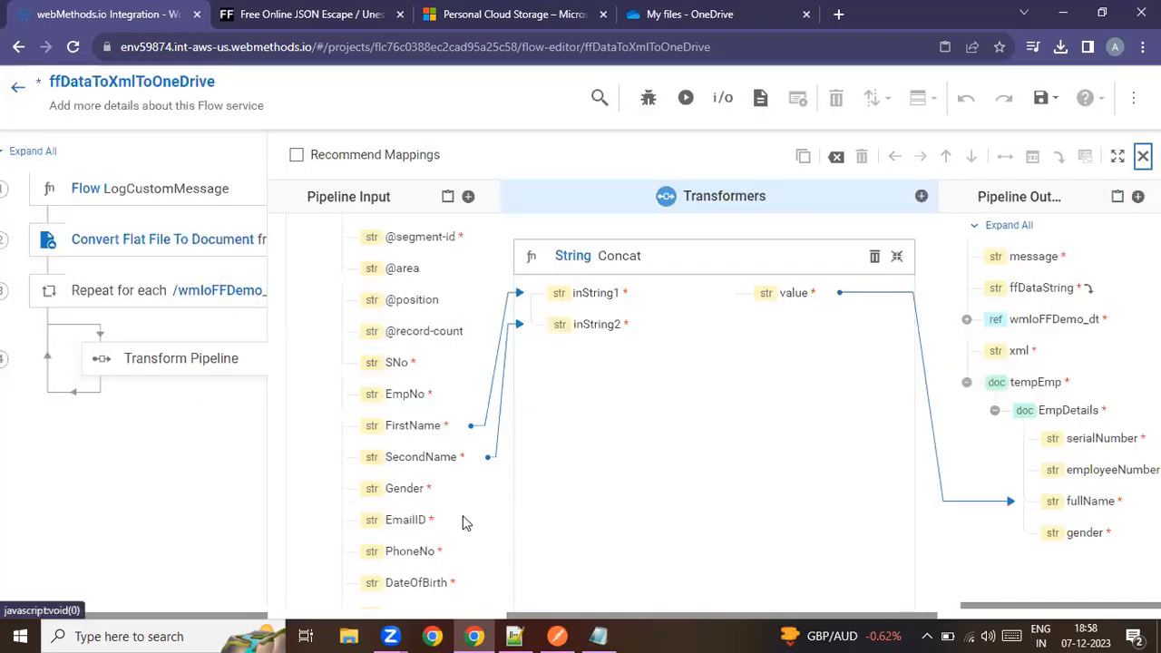
Map the Gender input field directly to gender under EmpDetails
left_click_drag(408, 493, 1082, 535)
left_click(1082, 535)
left_click(1005, 158)
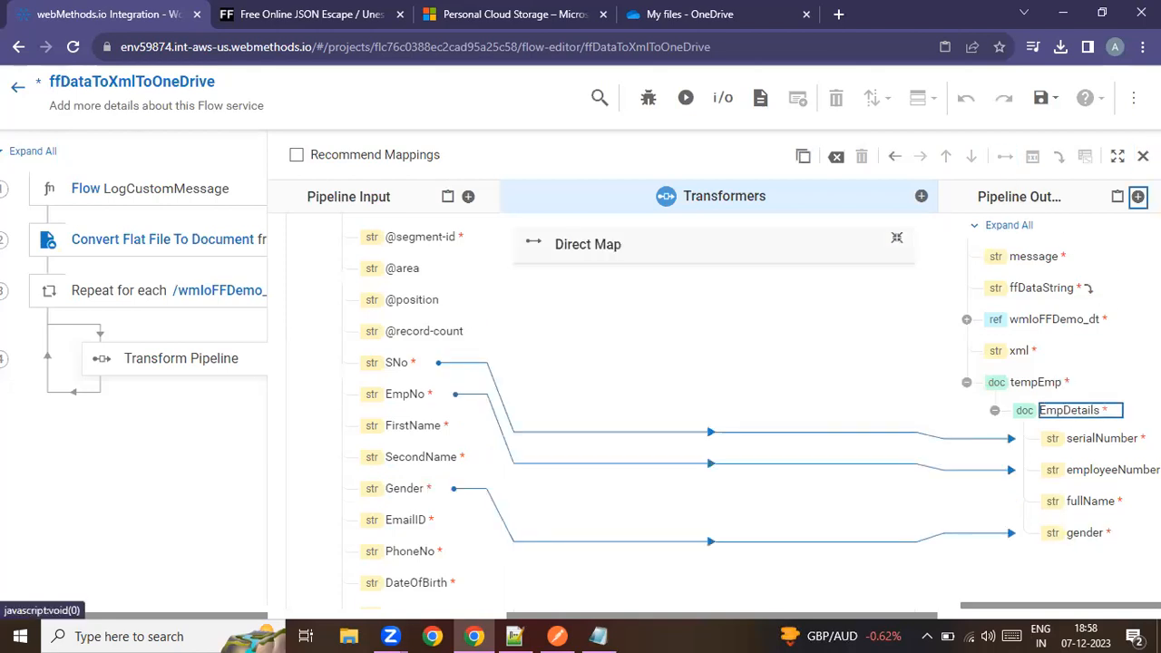
Add a String field named emailId under EmpDetails in the pipeline output
left_click(1137, 196)
type("emiL")
key("BackSpace")
type("a")
key("BackSpace")
key("BackSpace")
type("aill")
type("d")
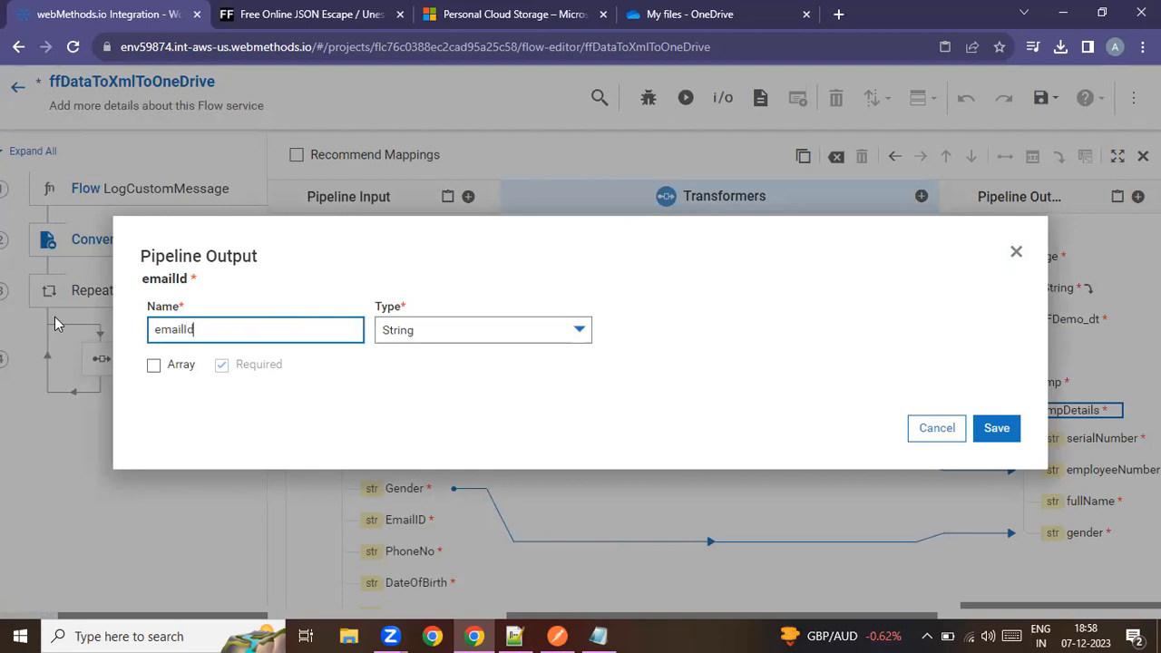
left_click(995, 435)
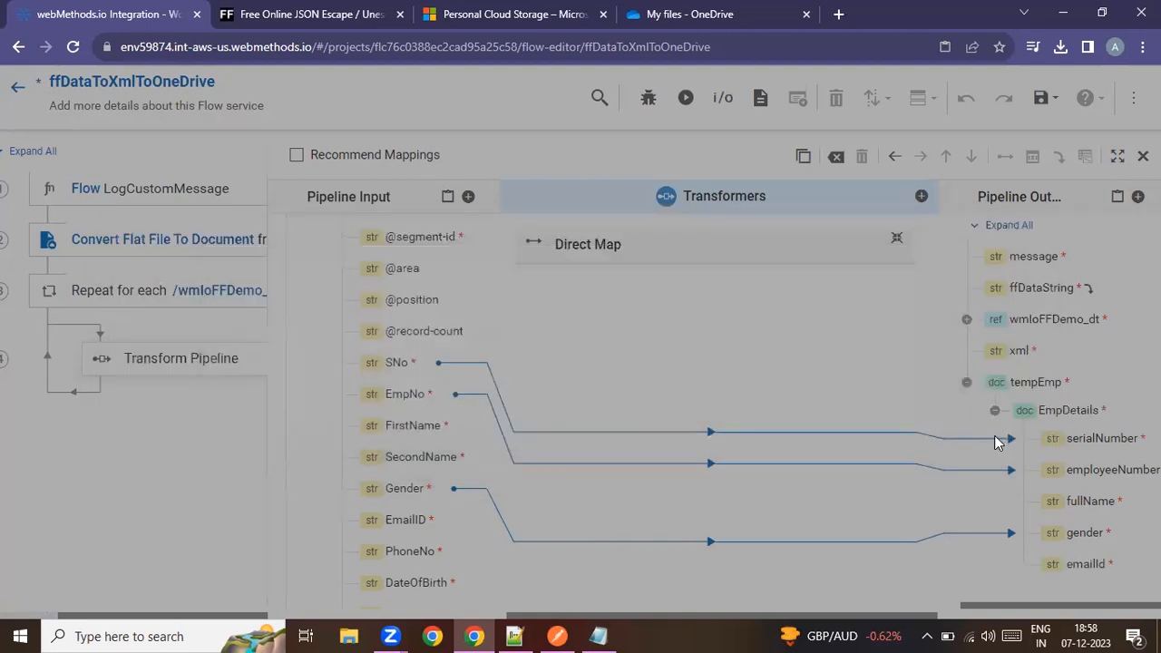
Map the EmailID input field directly to emailId under EmpDetails
left_click(1096, 572)
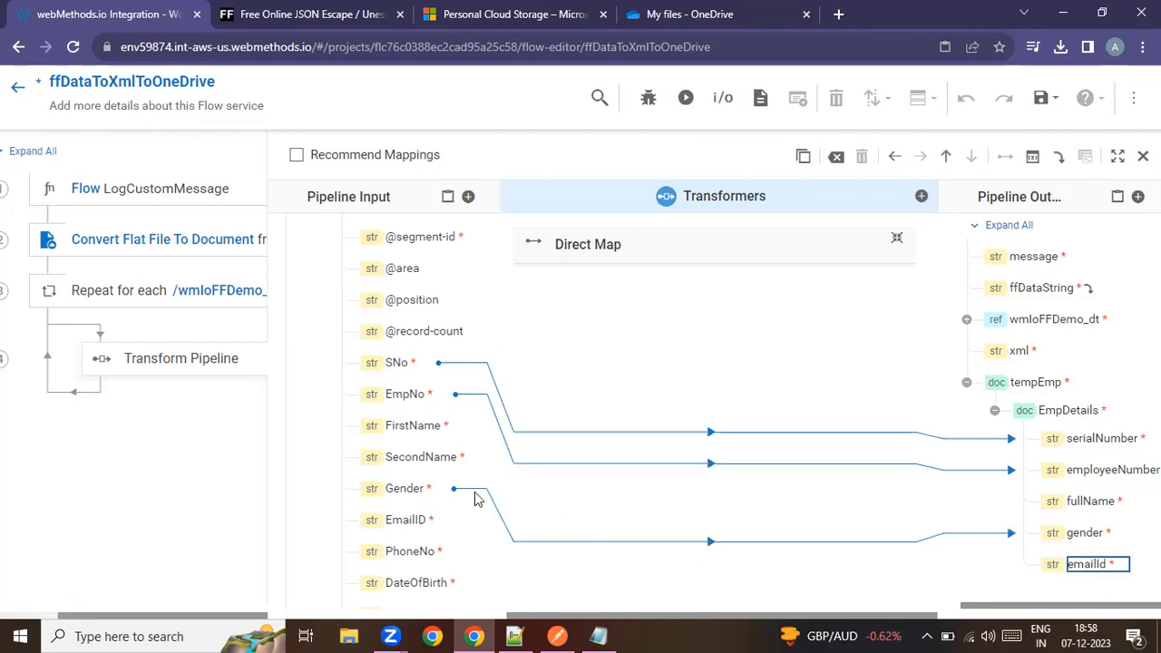
left_click(414, 522)
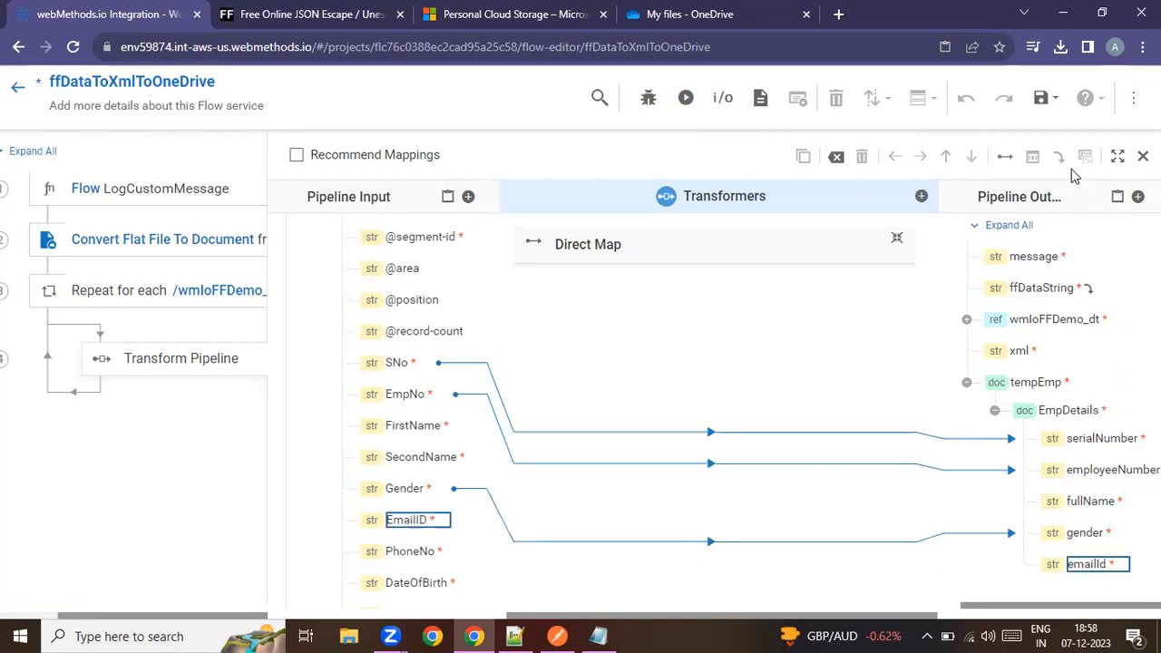
left_click(1006, 156)
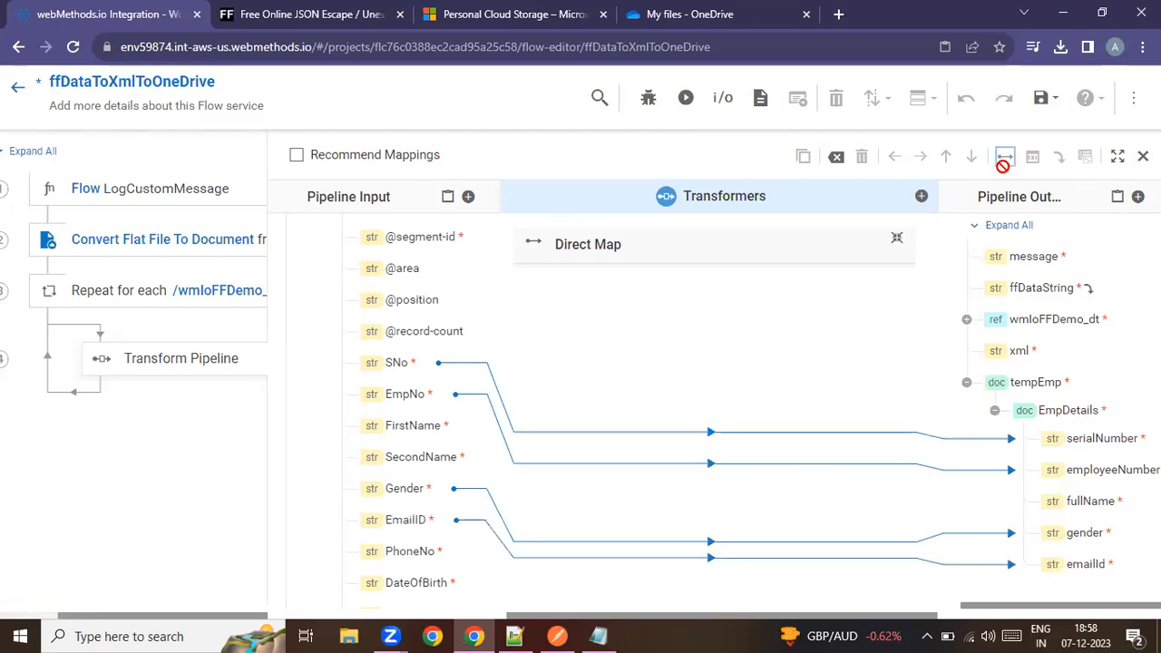
Add a String field named phoneNumber under EmpDetails in the pipeline output
left_click(1068, 413)
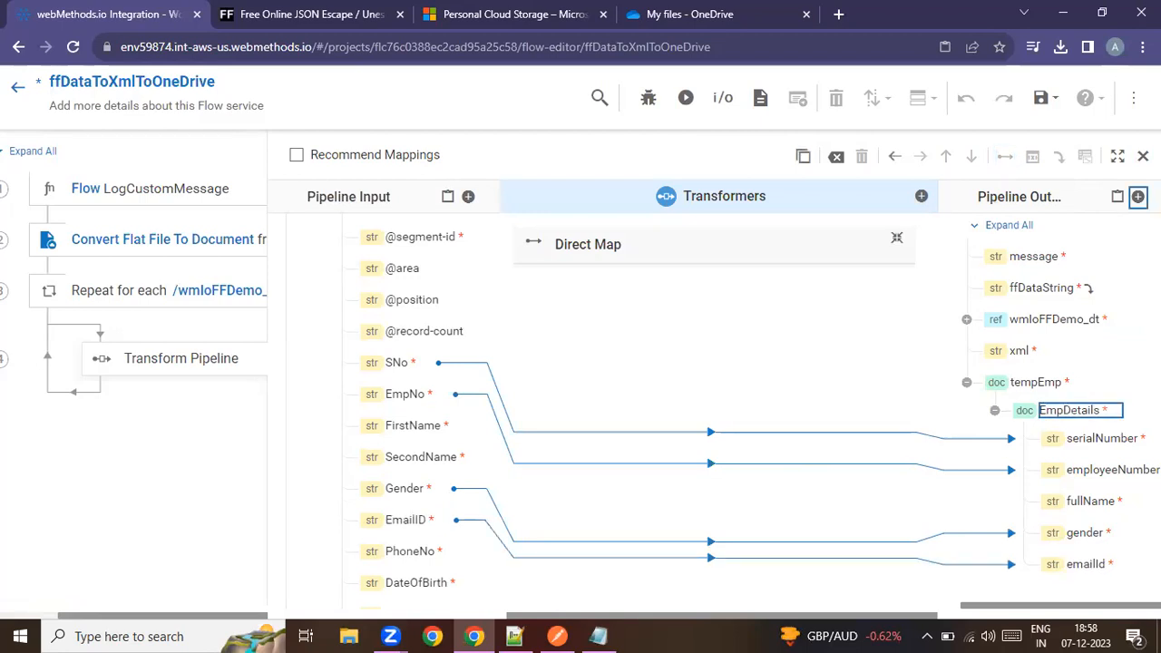
left_click(1138, 196)
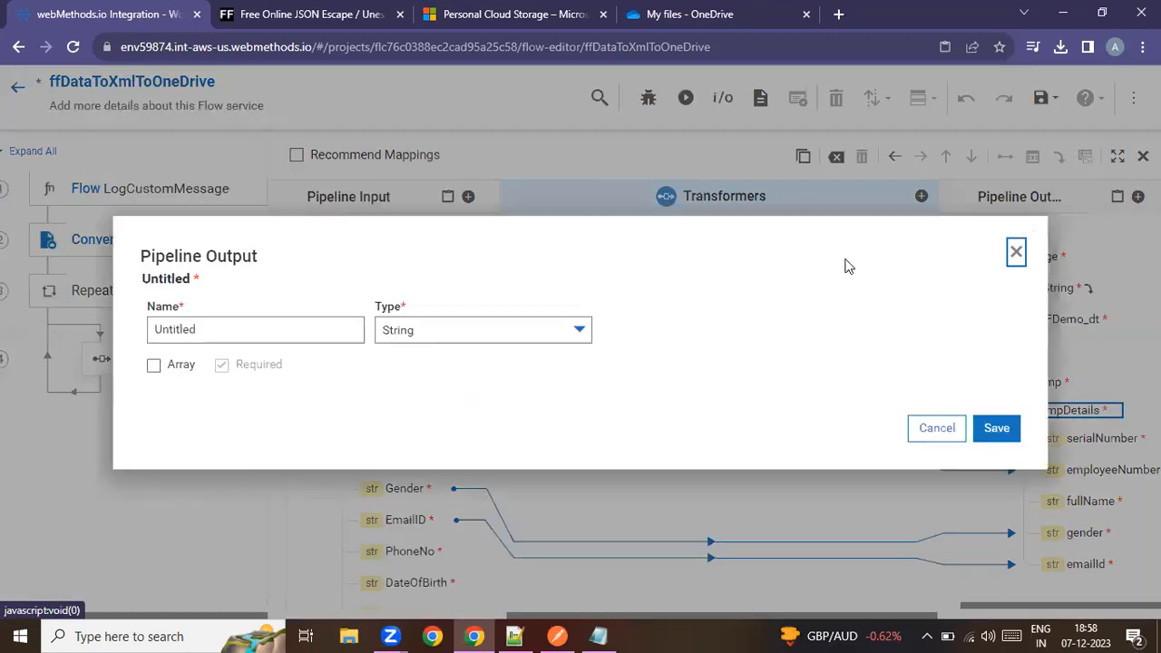
double_click(209, 329)
type("ph")
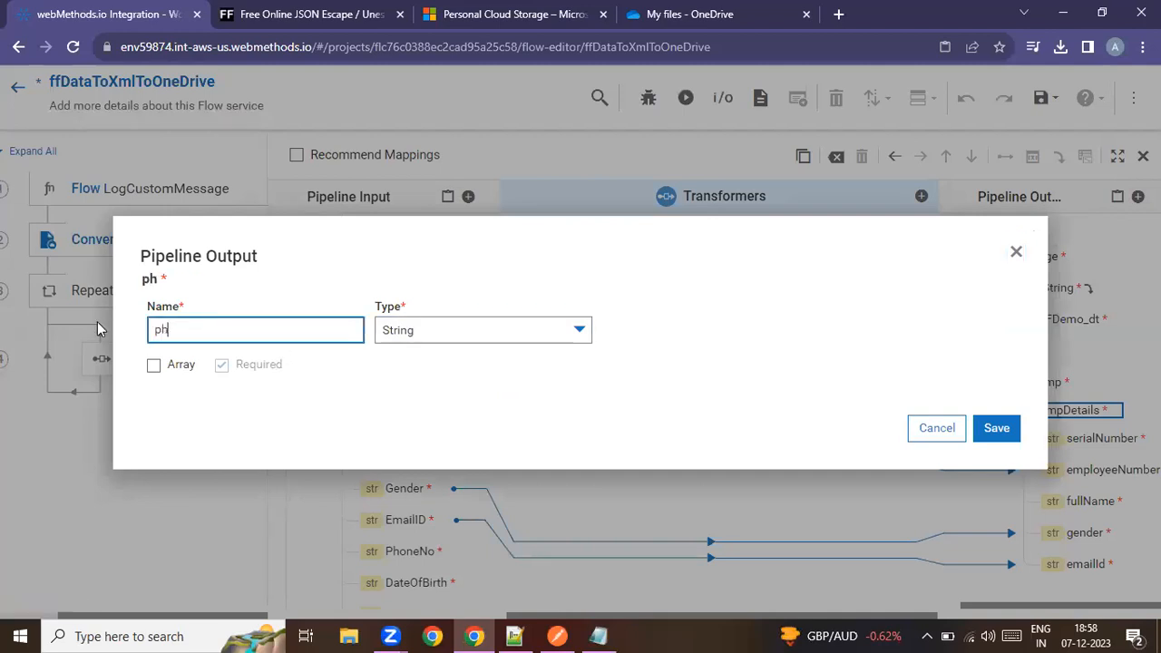
type("oneNumber")
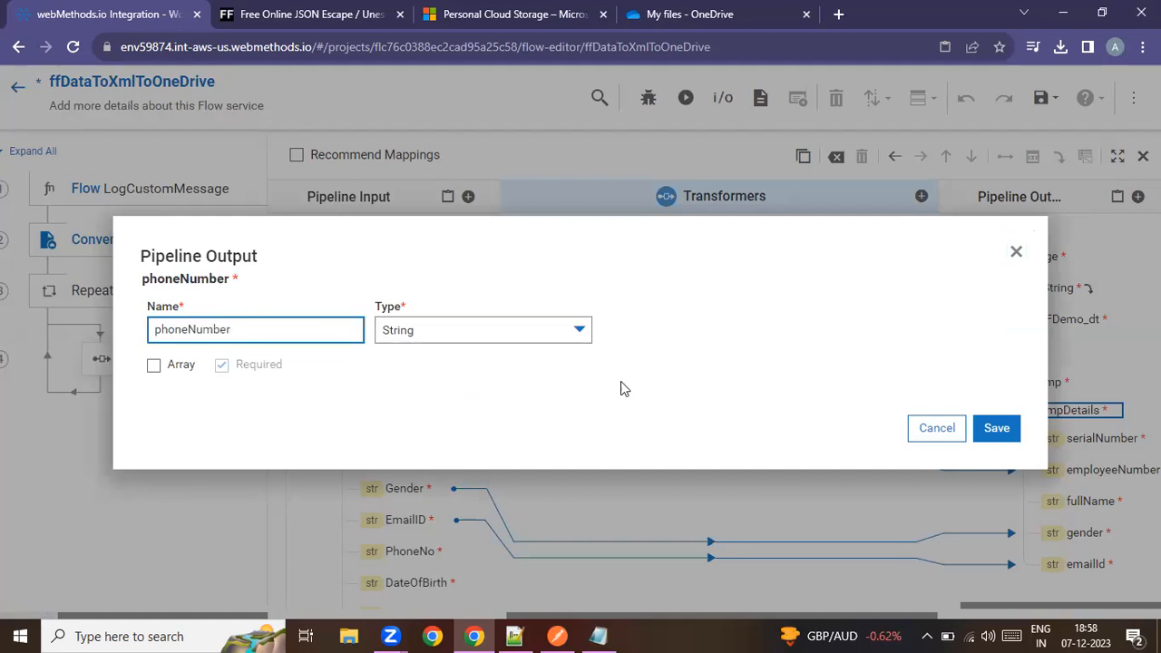
left_click(998, 428)
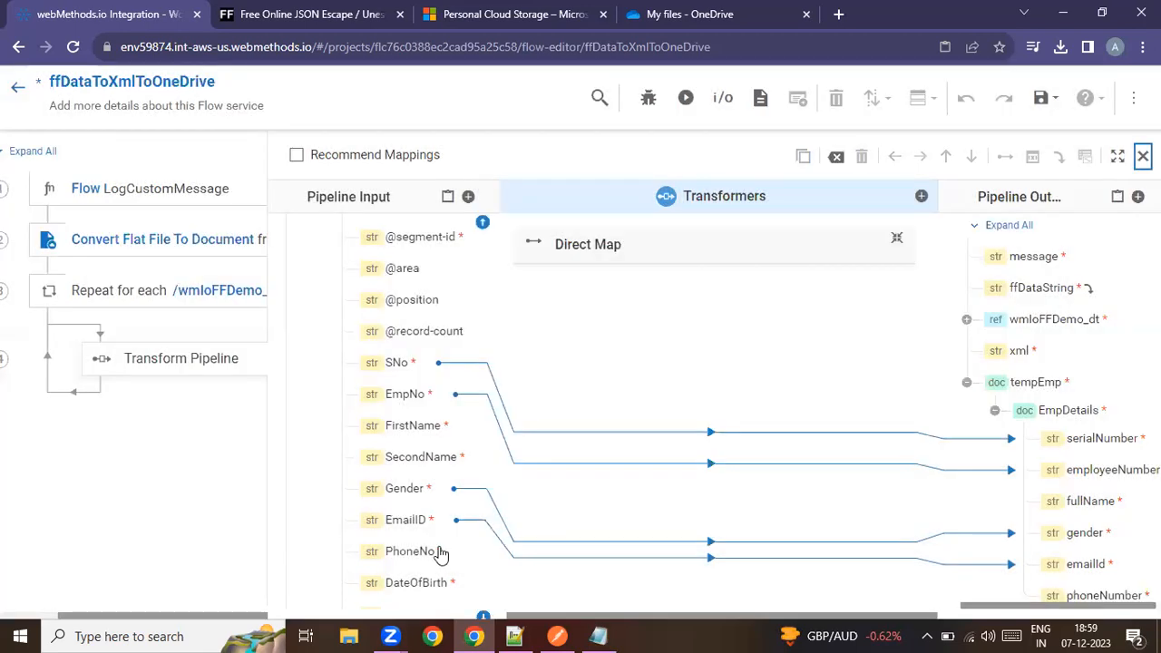
Map the PhoneNo input field directly to phoneNumber under EmpDetails
left_click(414, 556)
scroll(1089, 555, "down", 1)
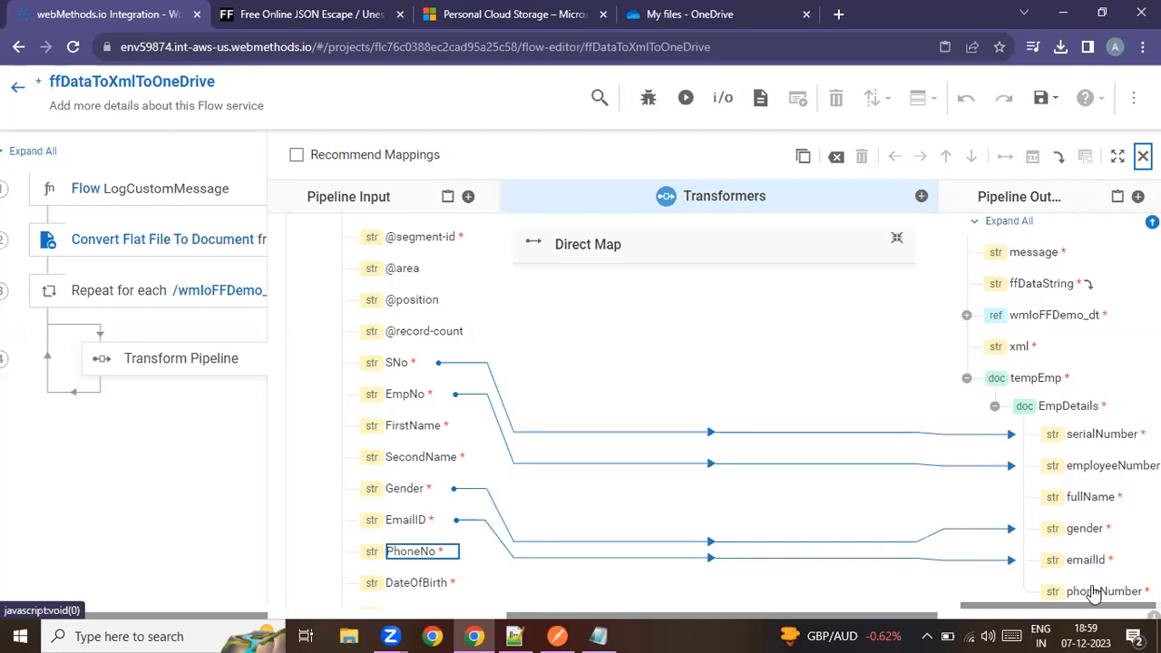
left_click(1093, 591)
left_click(1005, 156)
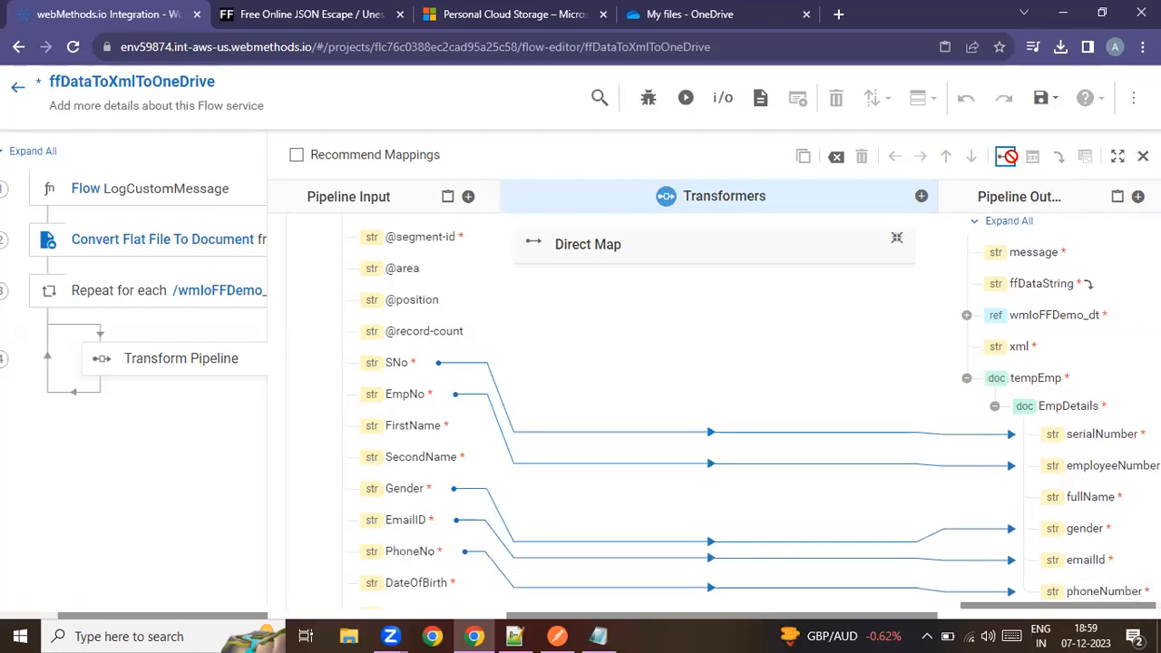
Search the web for "java date formats" in a new browser tab, open Oracle's SimpleDateFormat page and accept all cookies
left_click(1064, 408)
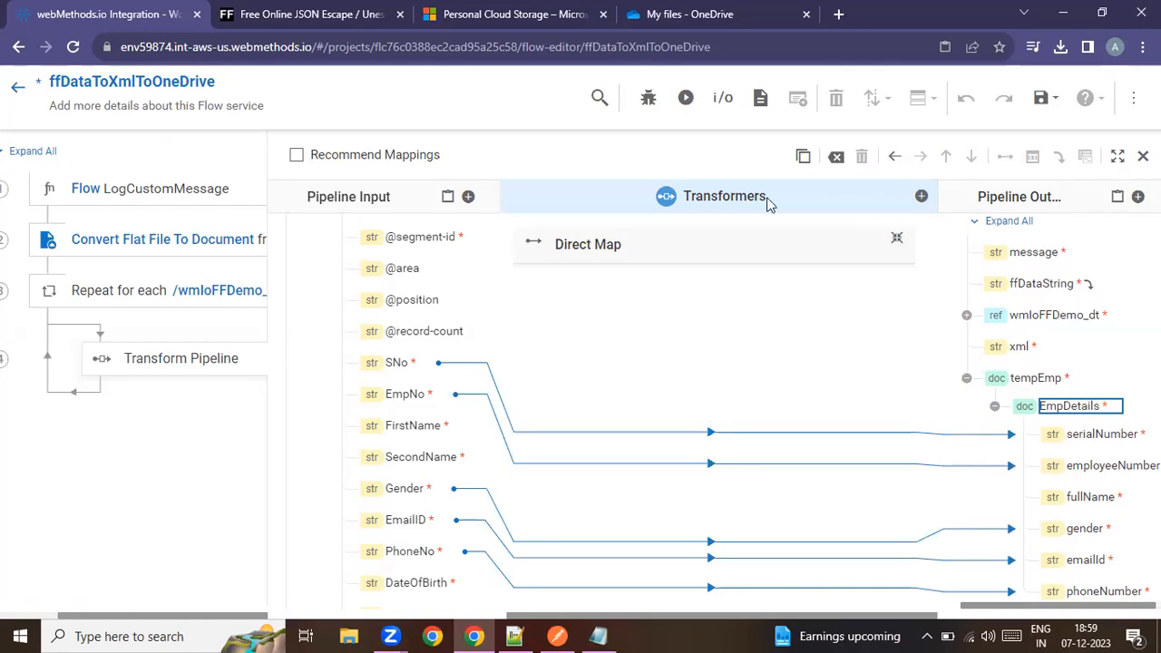
left_click(839, 14)
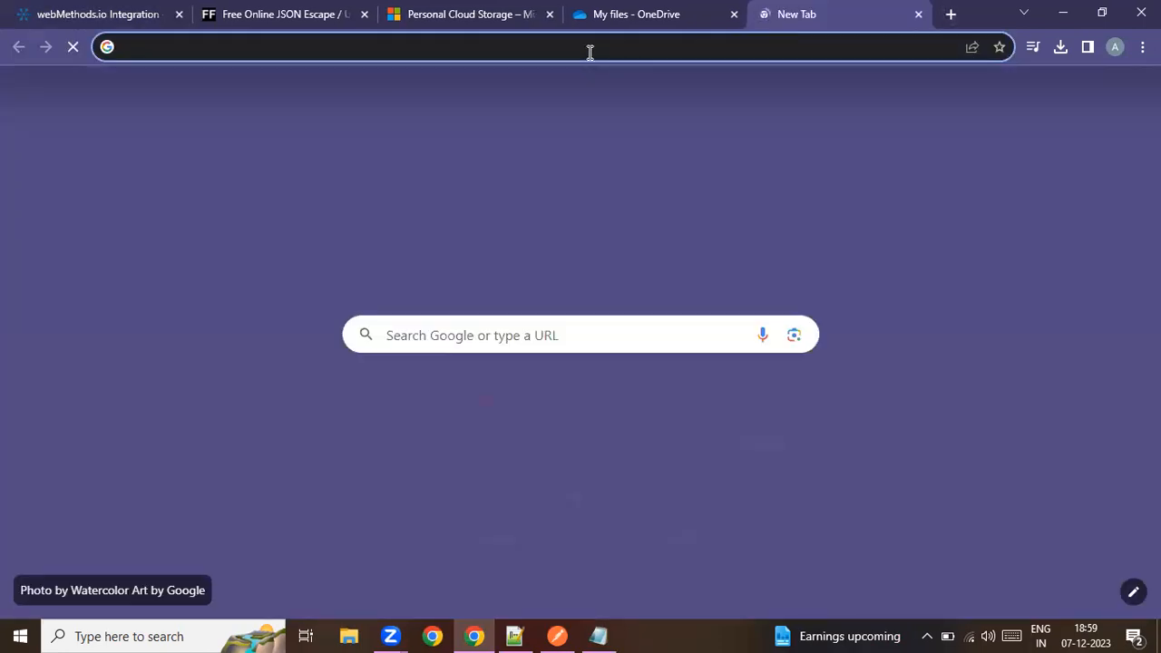
type("java date formats")
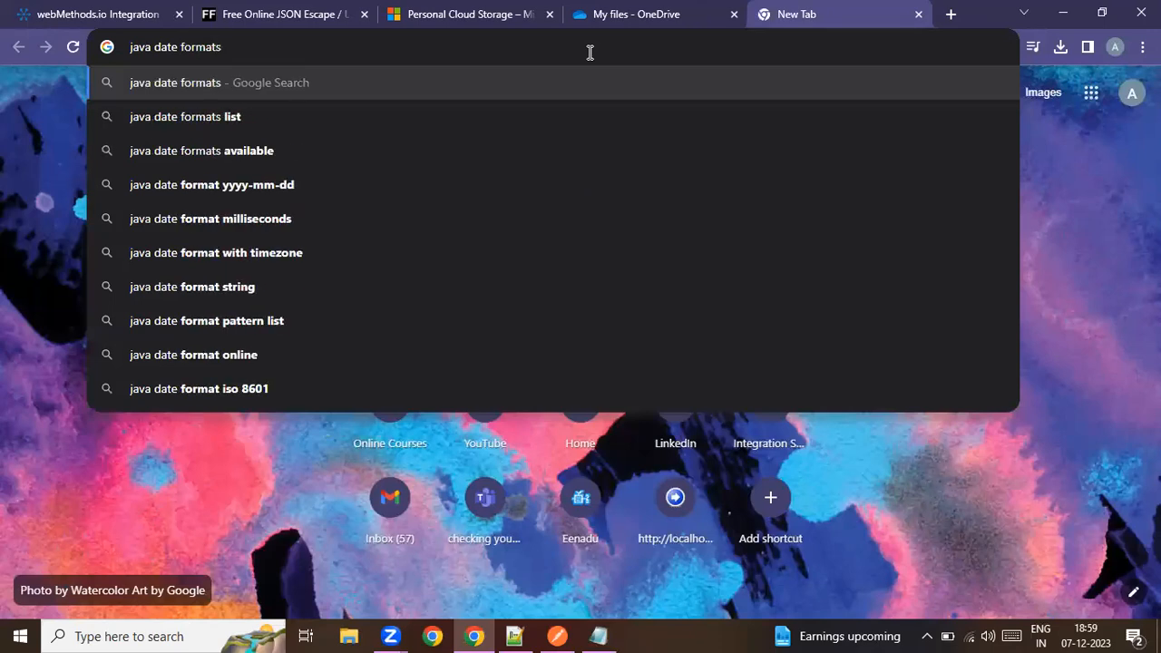
key("Return")
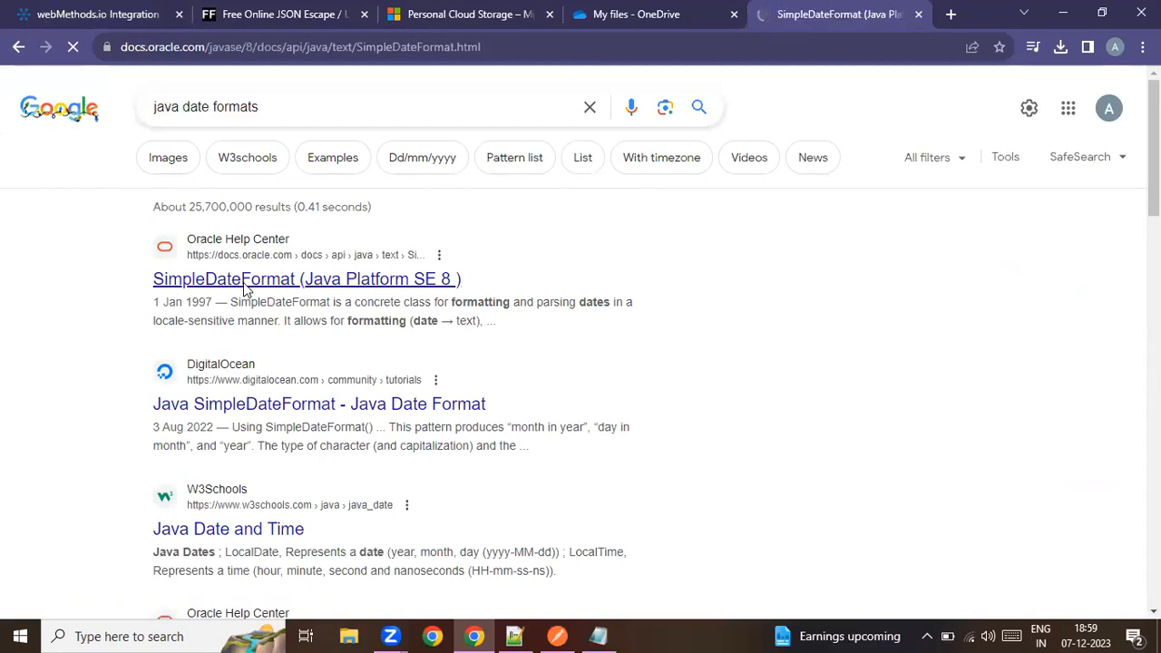
scroll(272, 368, "down", 4)
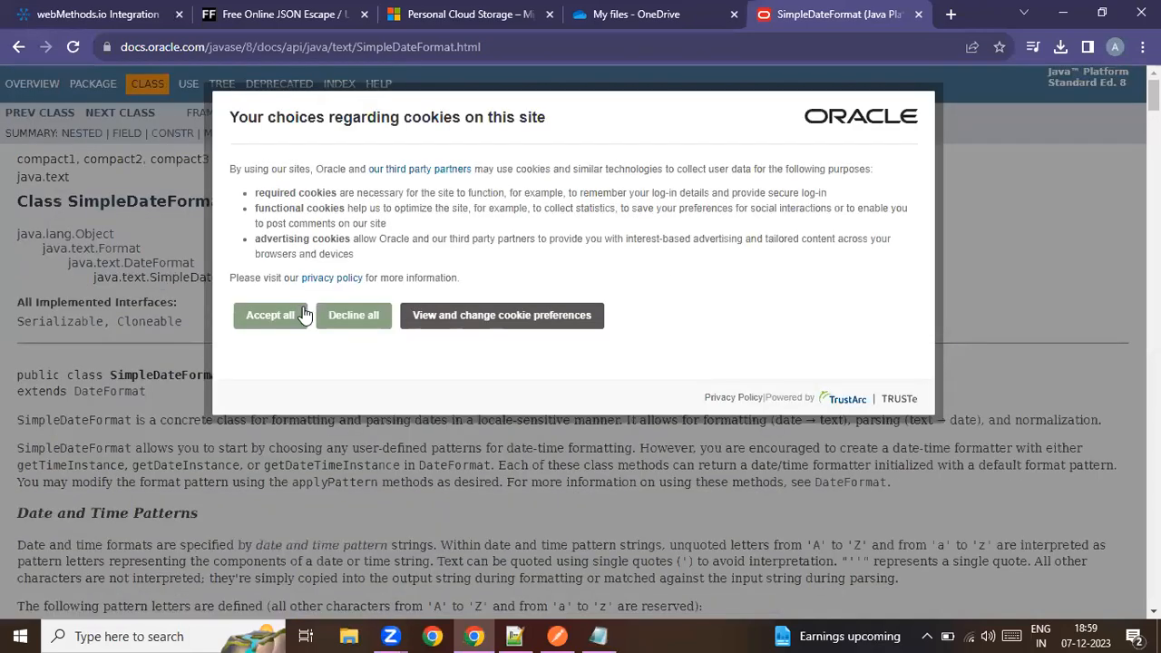
left_click(299, 314)
Examine the SimpleDateFormat pattern letters and example patterns, and select the "EEE, d MMM yyyy" part of an example
scroll(267, 398, "down", 3)
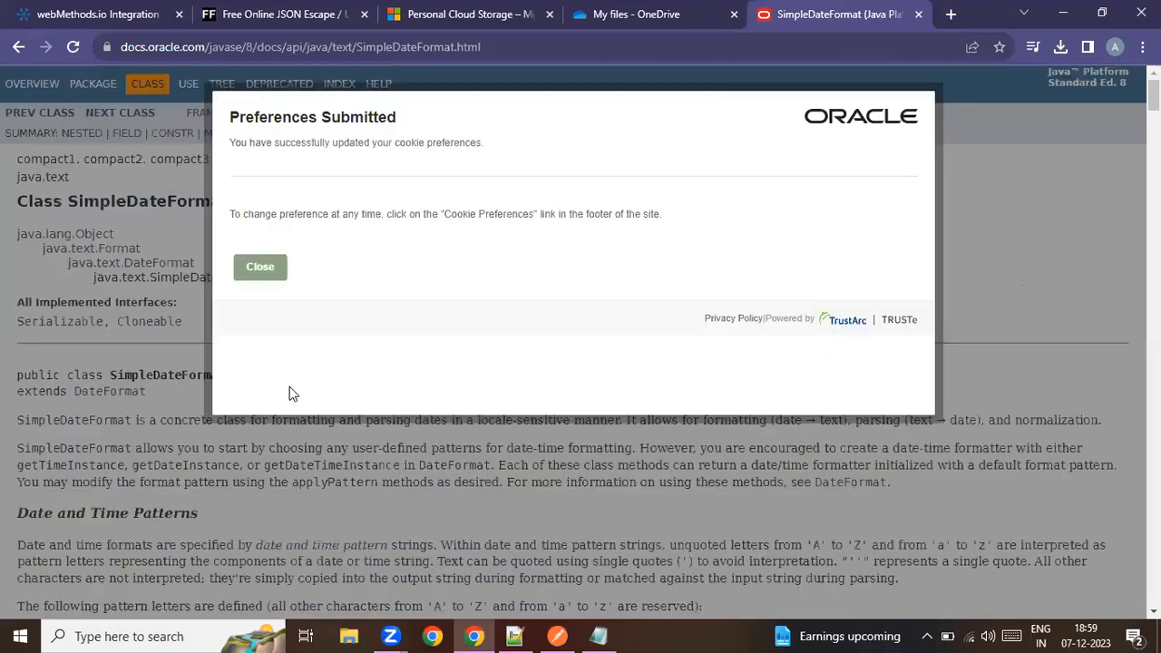
scroll(284, 437, "down", 9)
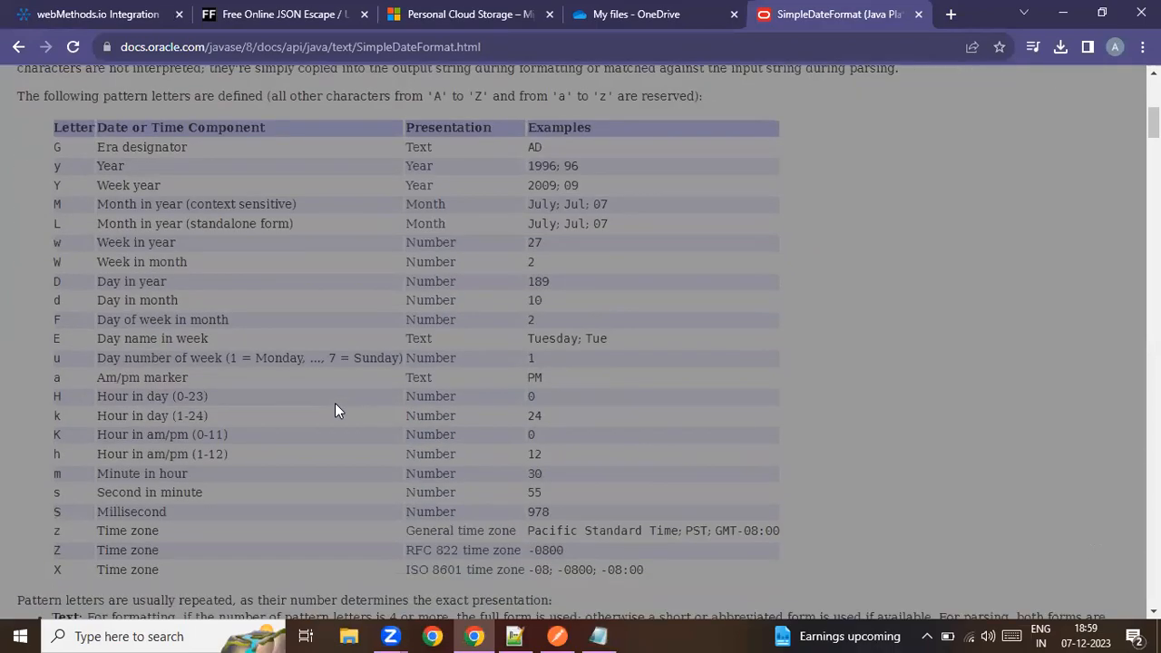
scroll(287, 386, "down", 5)
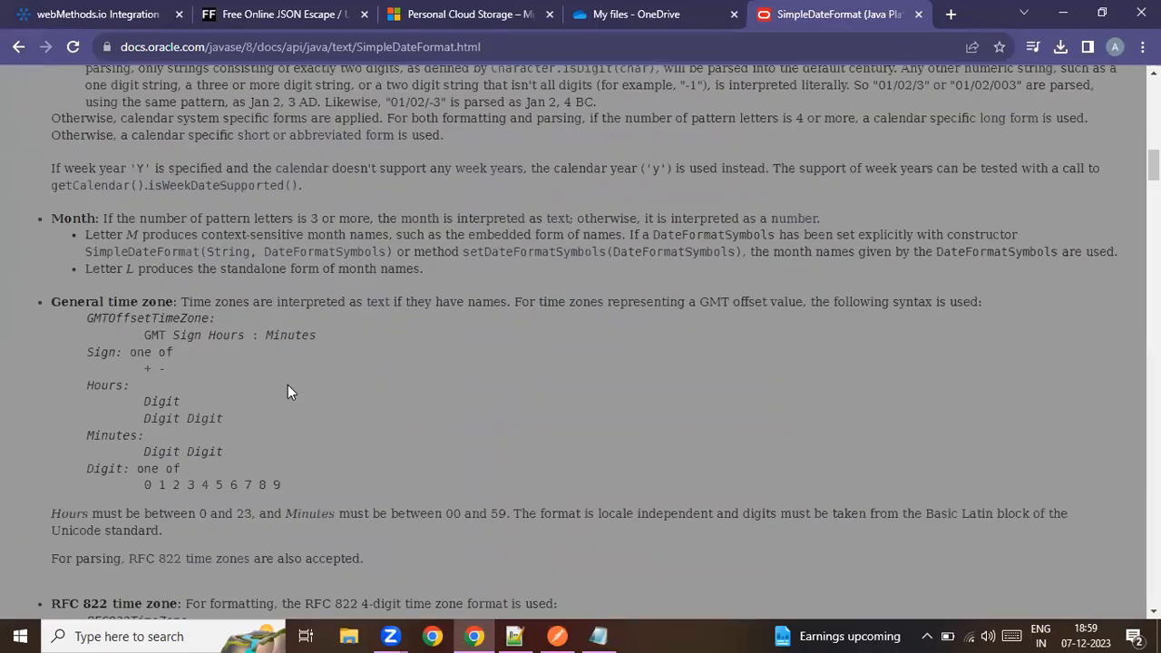
scroll(558, 249, "up", 13)
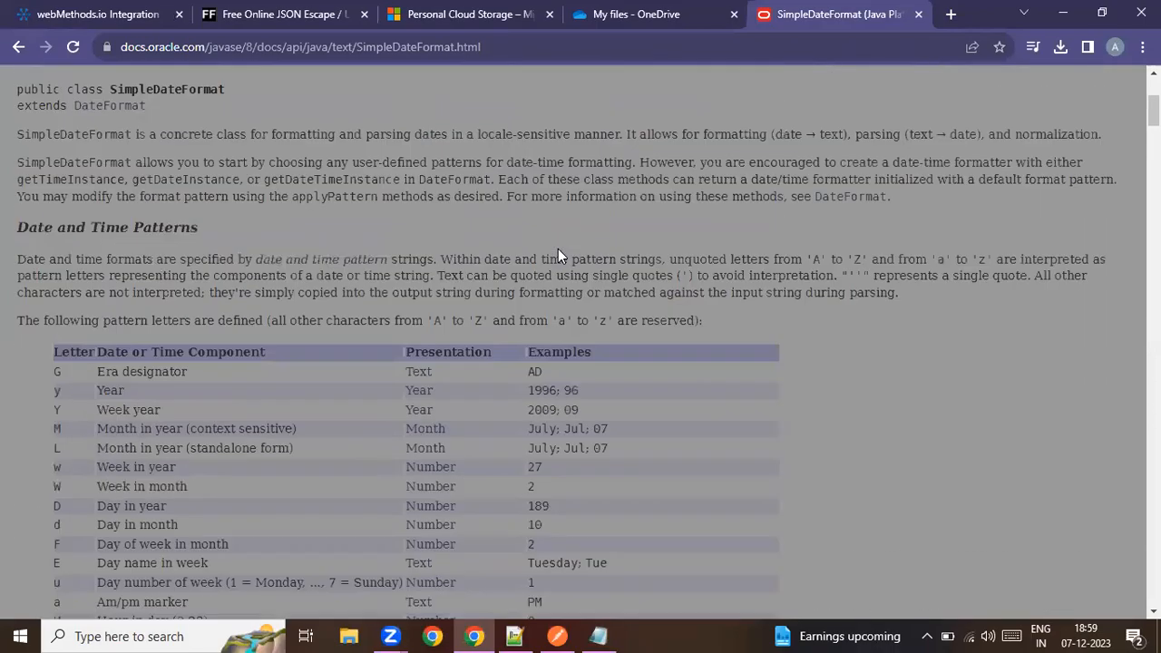
left_click(262, 97)
scroll(329, 341, "down", 10)
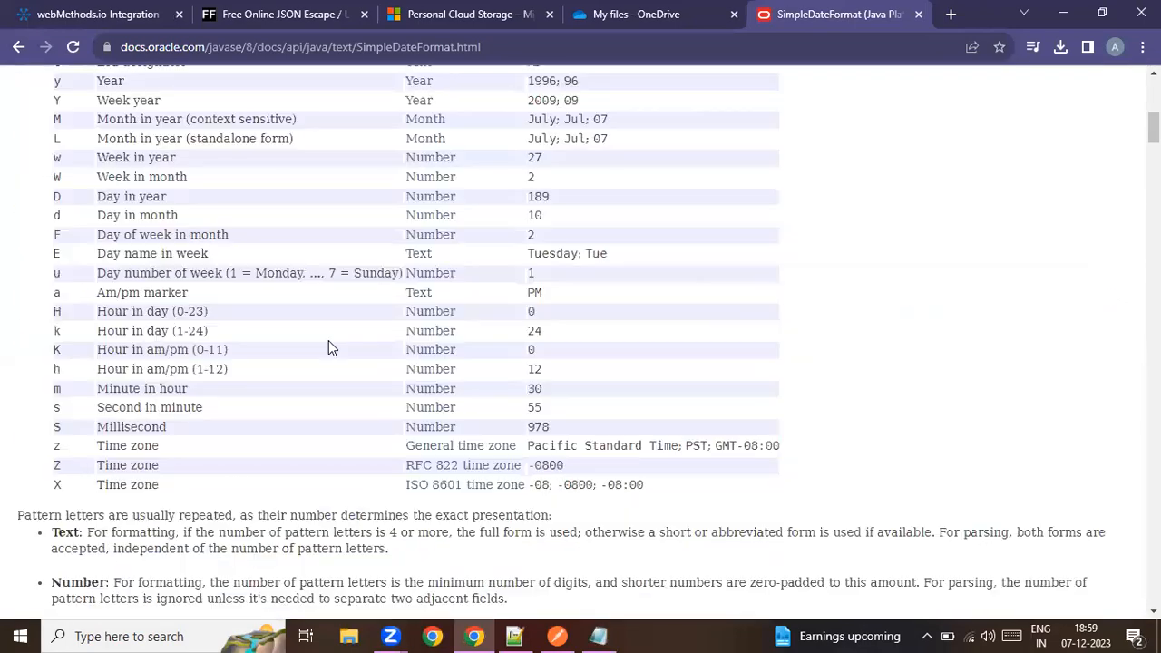
scroll(329, 342, "down", 8)
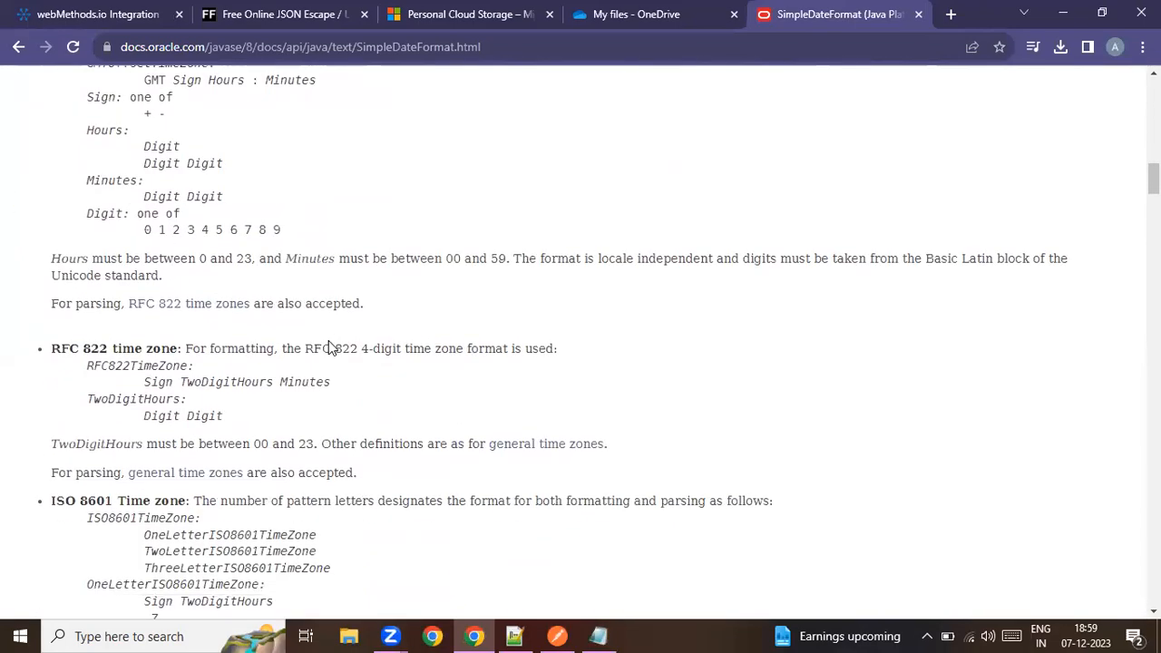
scroll(329, 342, "down", 6)
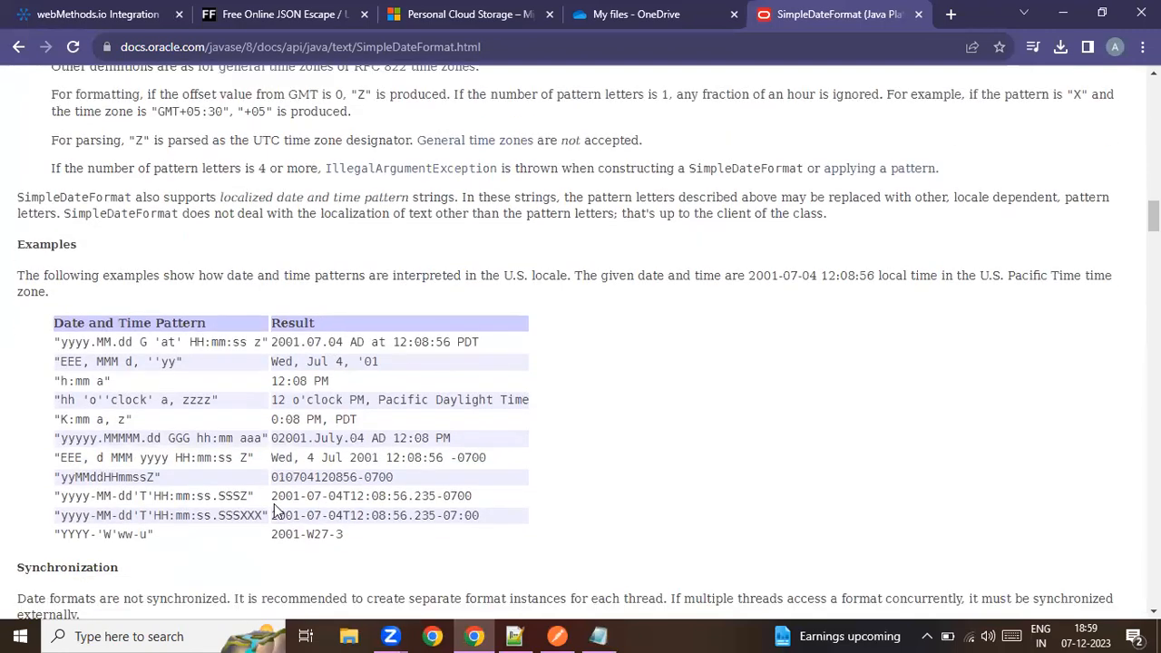
left_click_drag(170, 457, 77, 453)
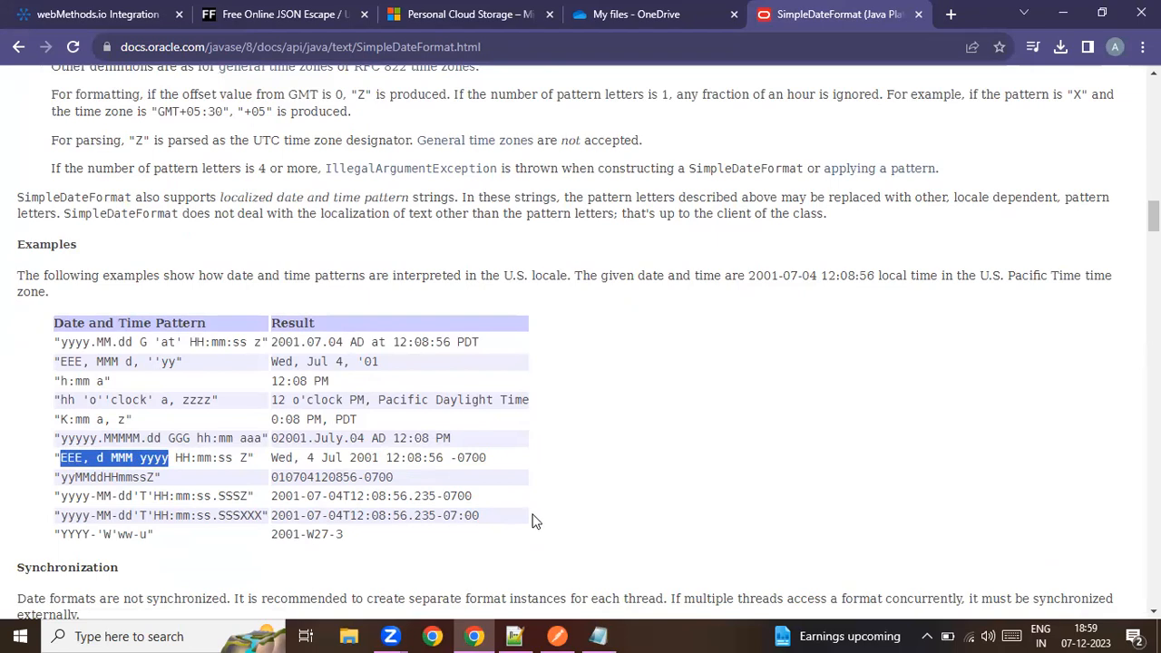
Return to the webMethods.io flow, add a Date dateTimeFormat transformer to the Transform Pipeline step and expand its fields
left_click(133, 21)
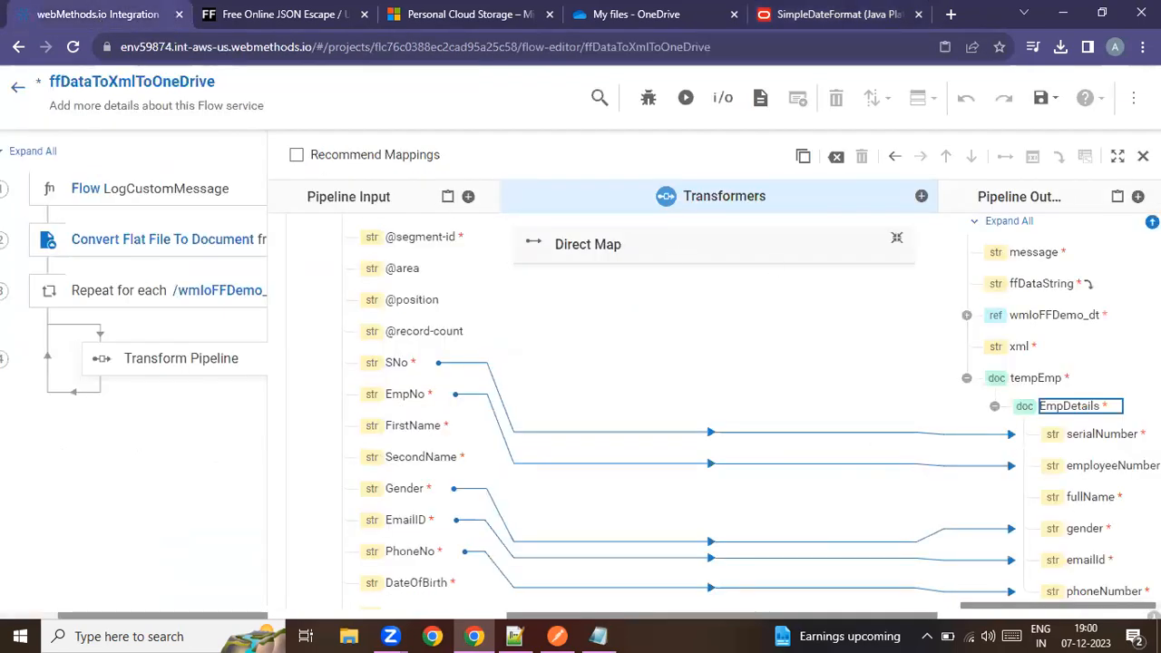
left_click(921, 197)
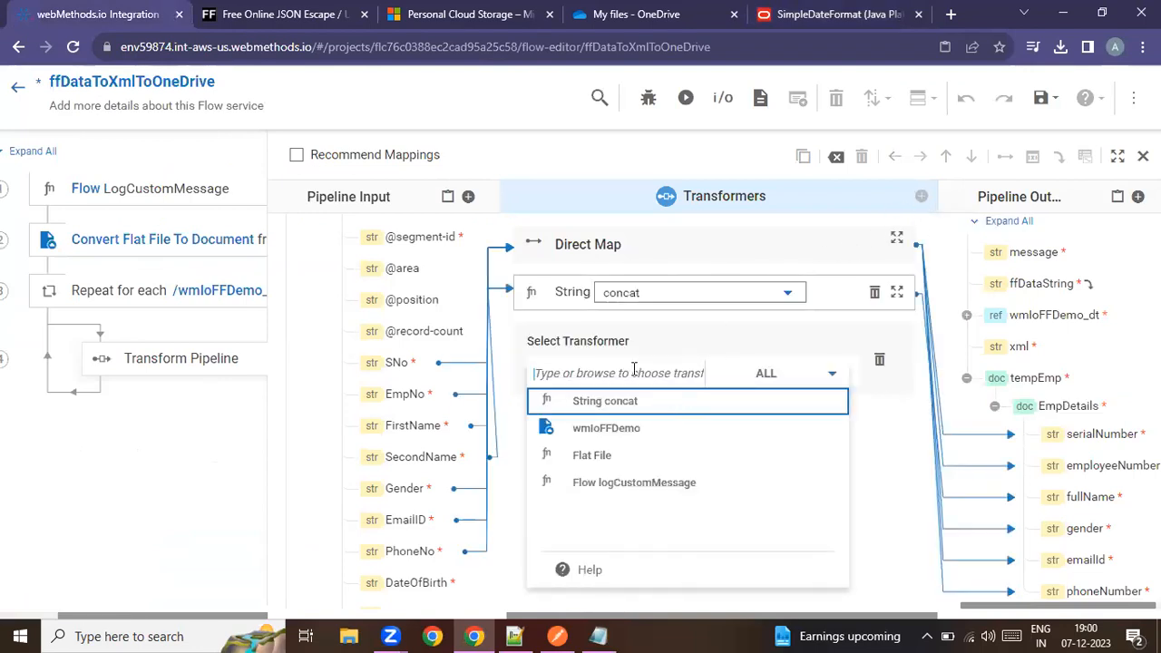
type("date")
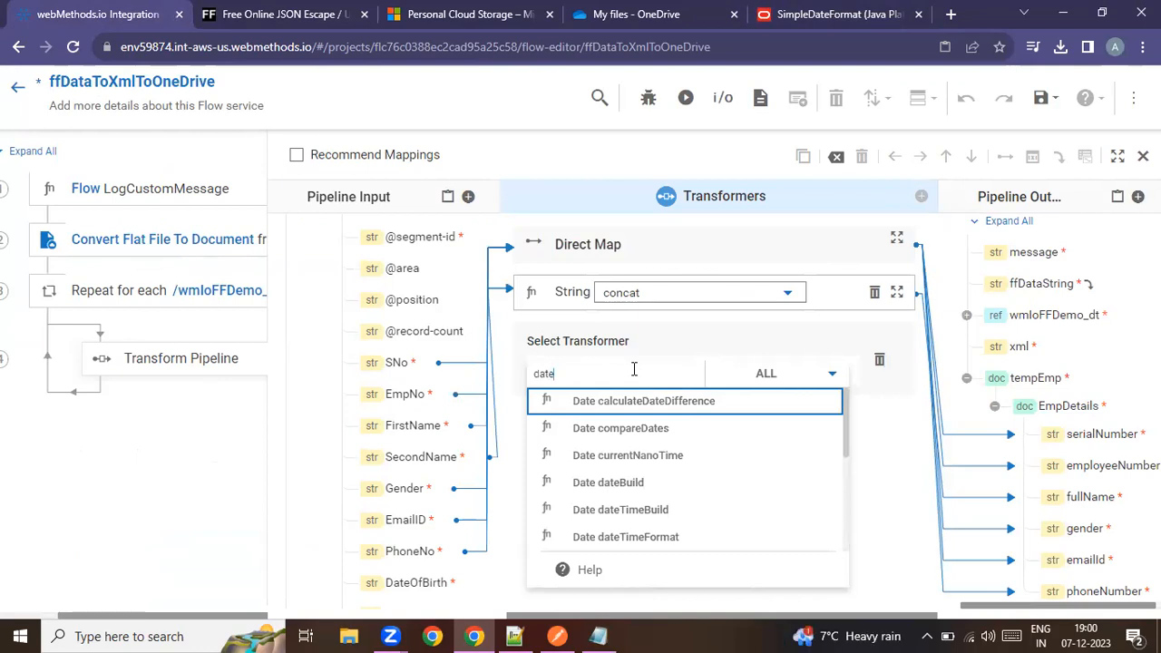
left_click(626, 536)
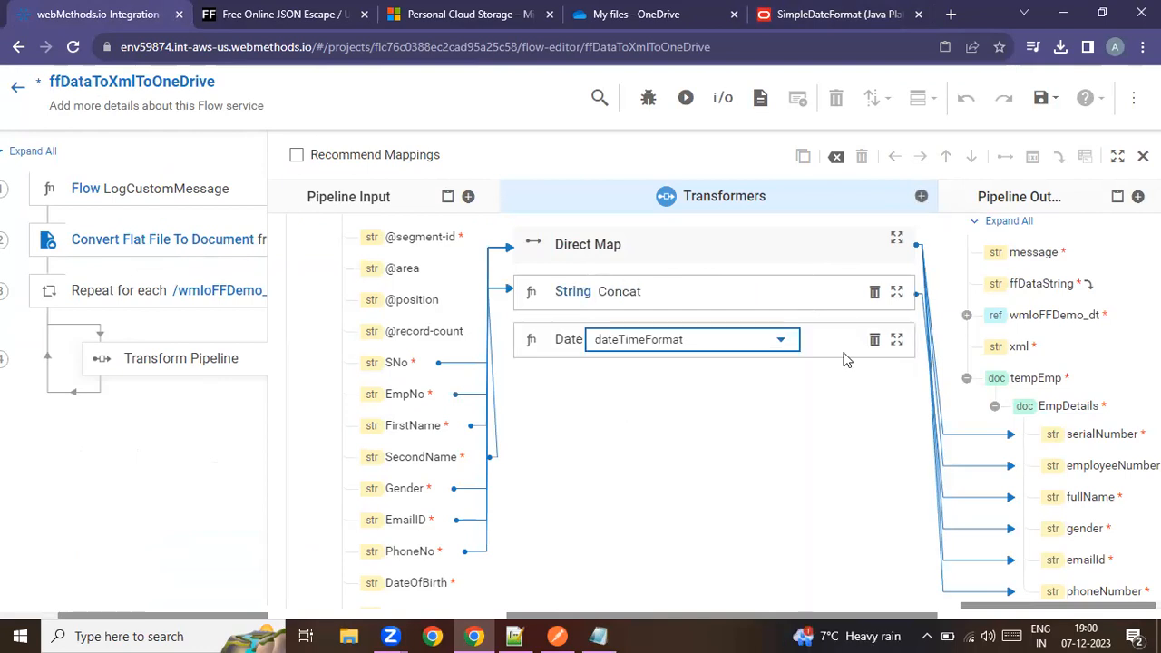
left_click(896, 341)
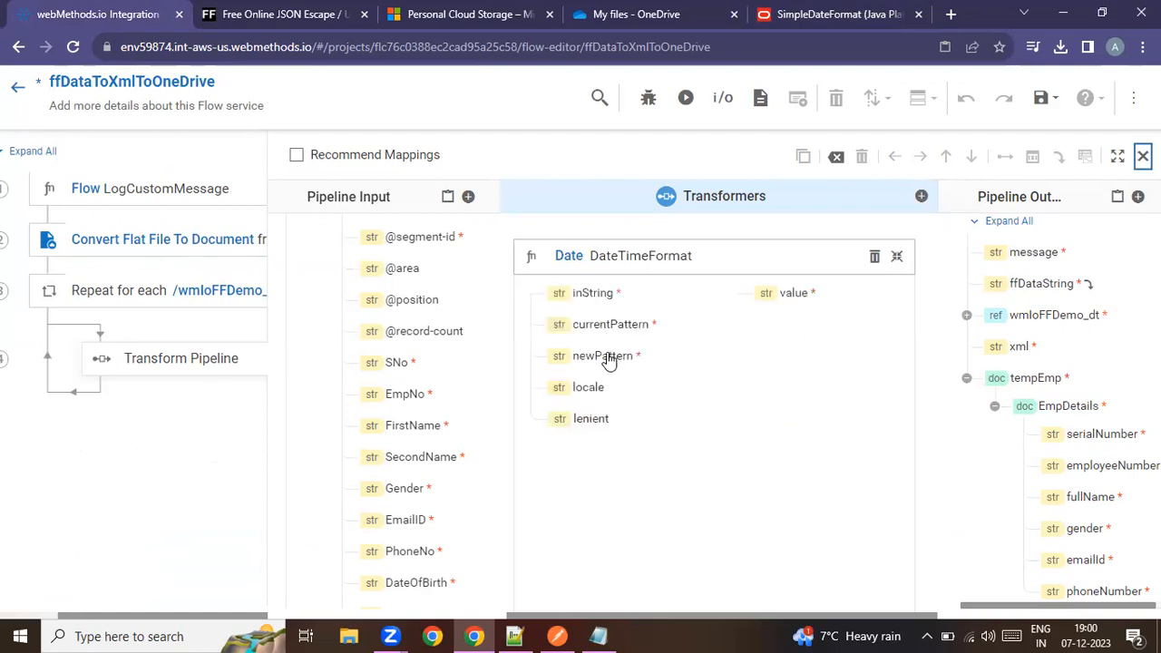
Map the DateOfBirth input field to inString of the DateTimeFormat transformer
left_click(596, 294)
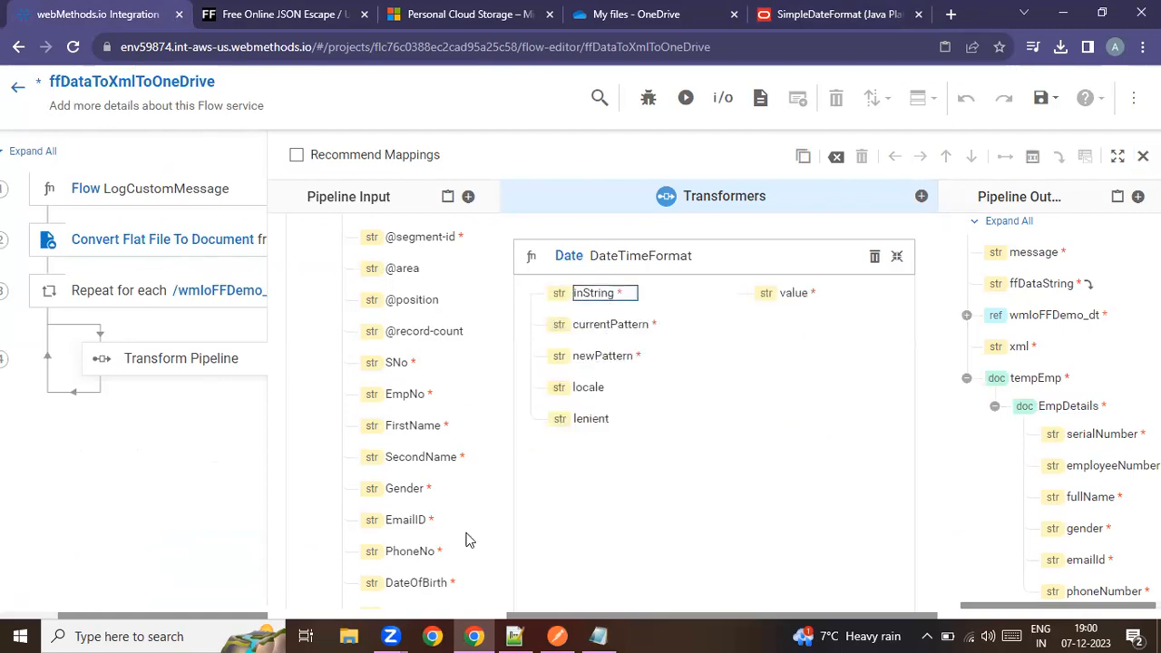
left_click(417, 583)
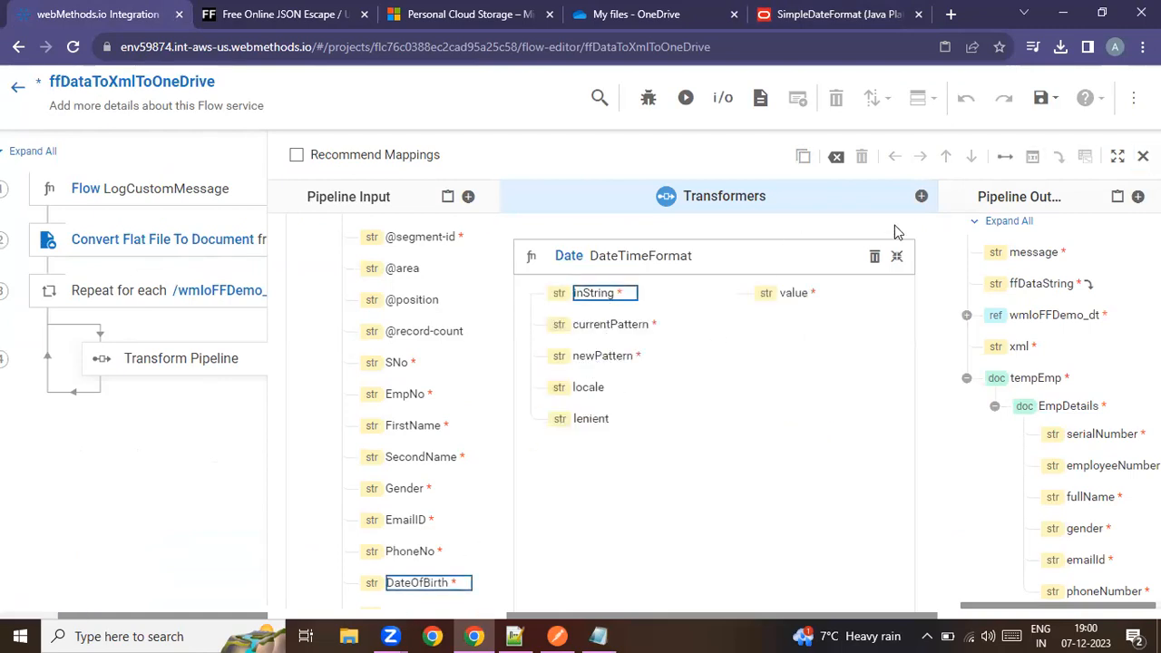
left_click(1006, 159)
Set the DateTimeFormat transformer's currentPattern to yyyy-MM-dd and save the value
double_click(618, 326)
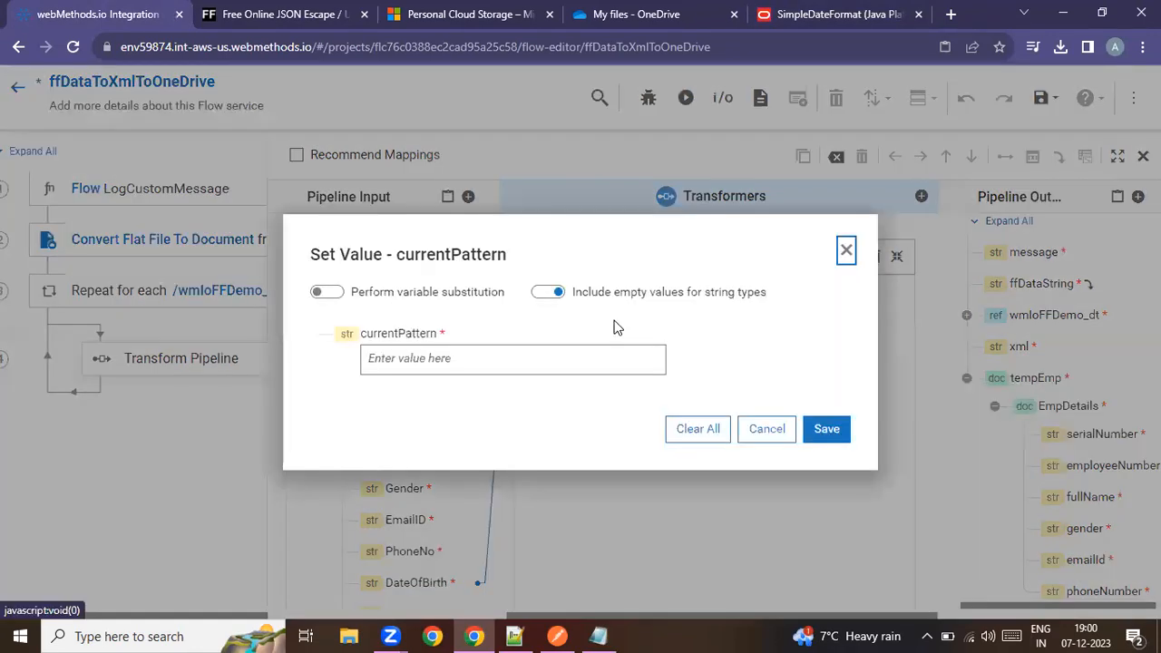
left_click(483, 357)
type("yyyy")
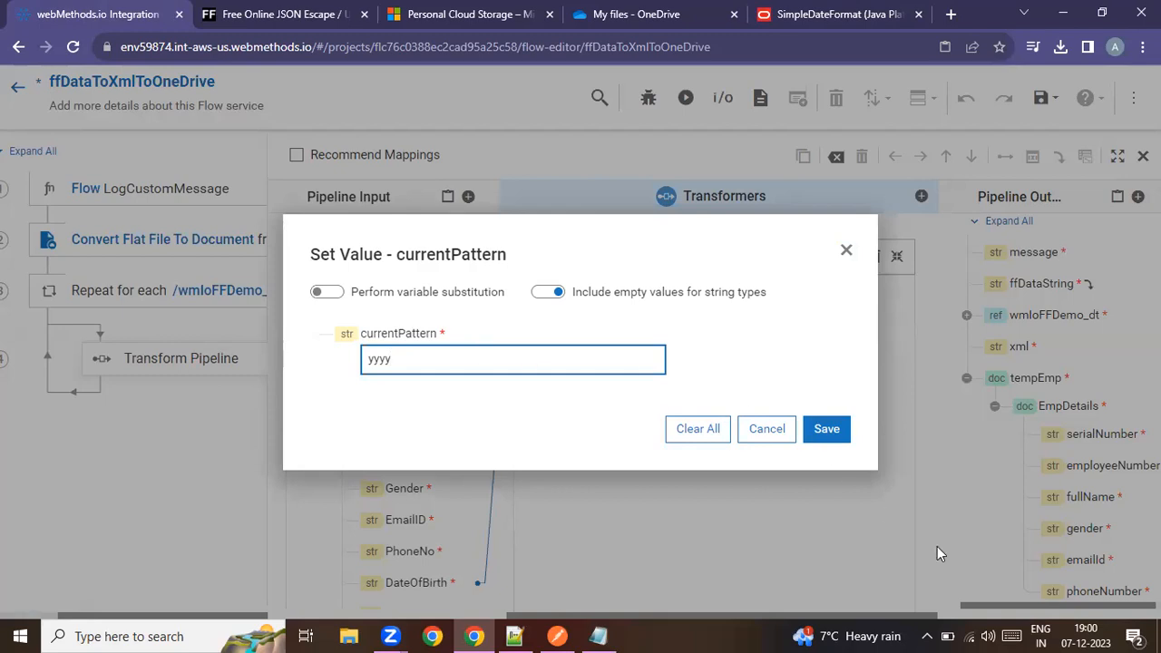
left_click(1012, 636)
left_click(188, 623)
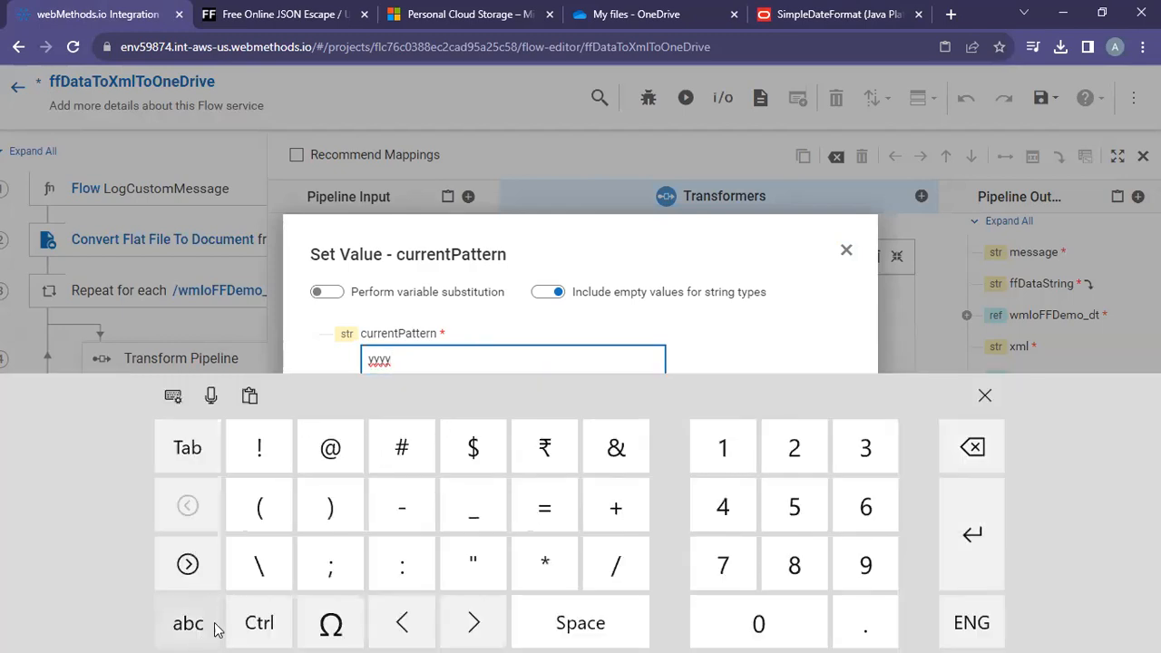
left_click(402, 506)
left_click(188, 623)
left_click(186, 564)
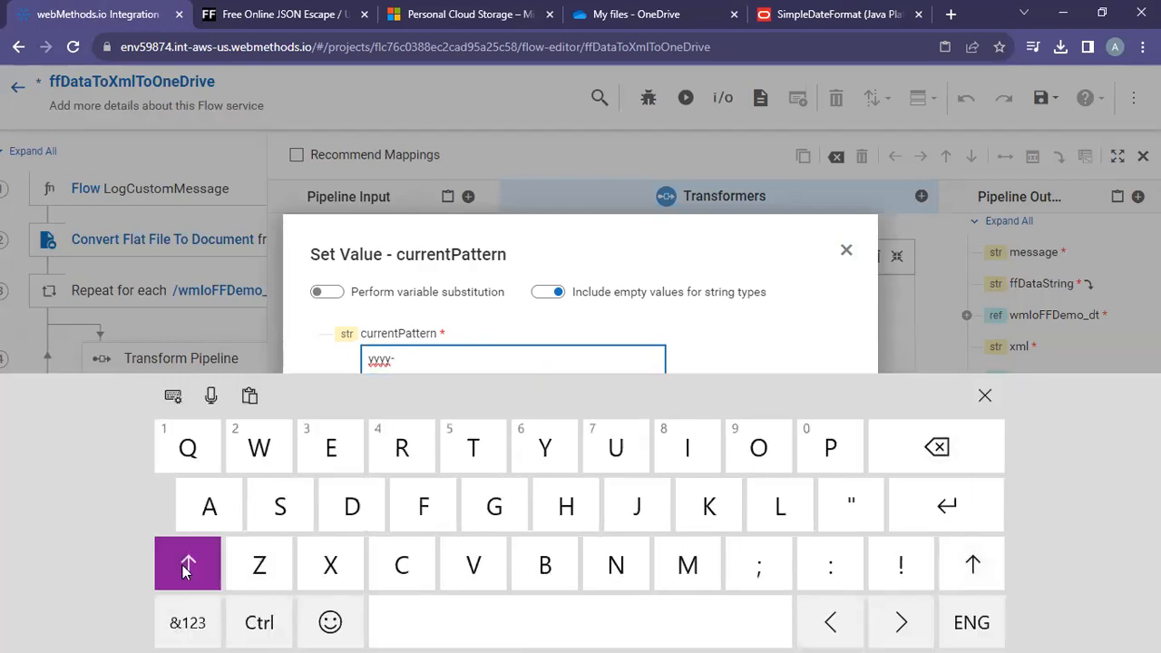
left_click(682, 582)
left_click(685, 581)
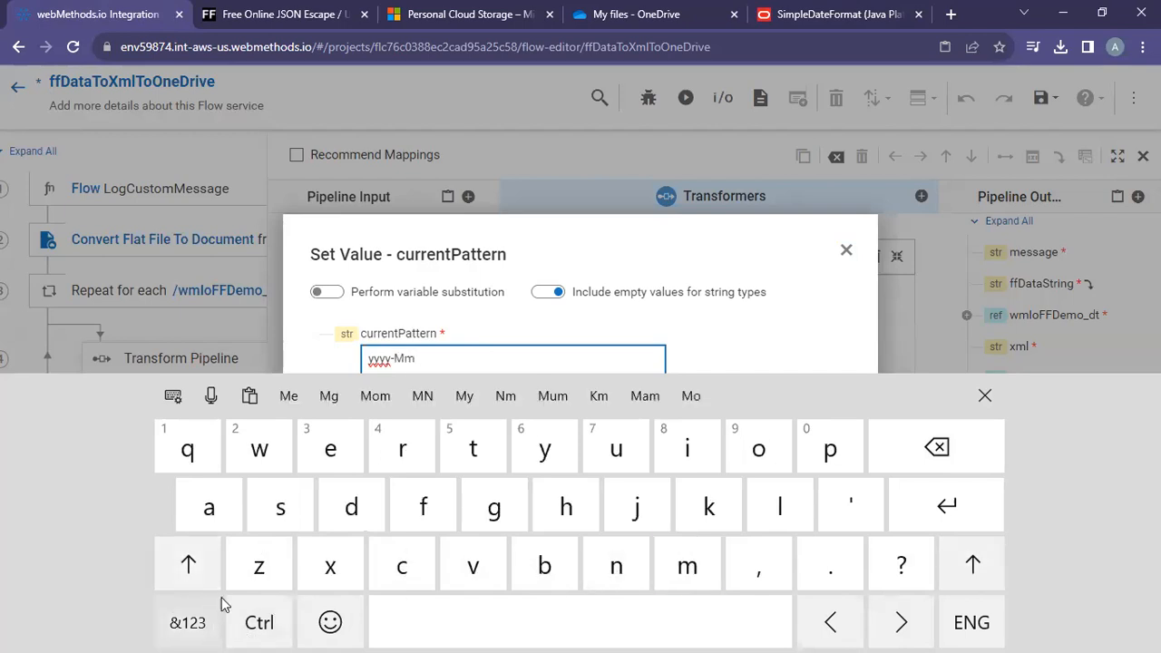
left_click(986, 396)
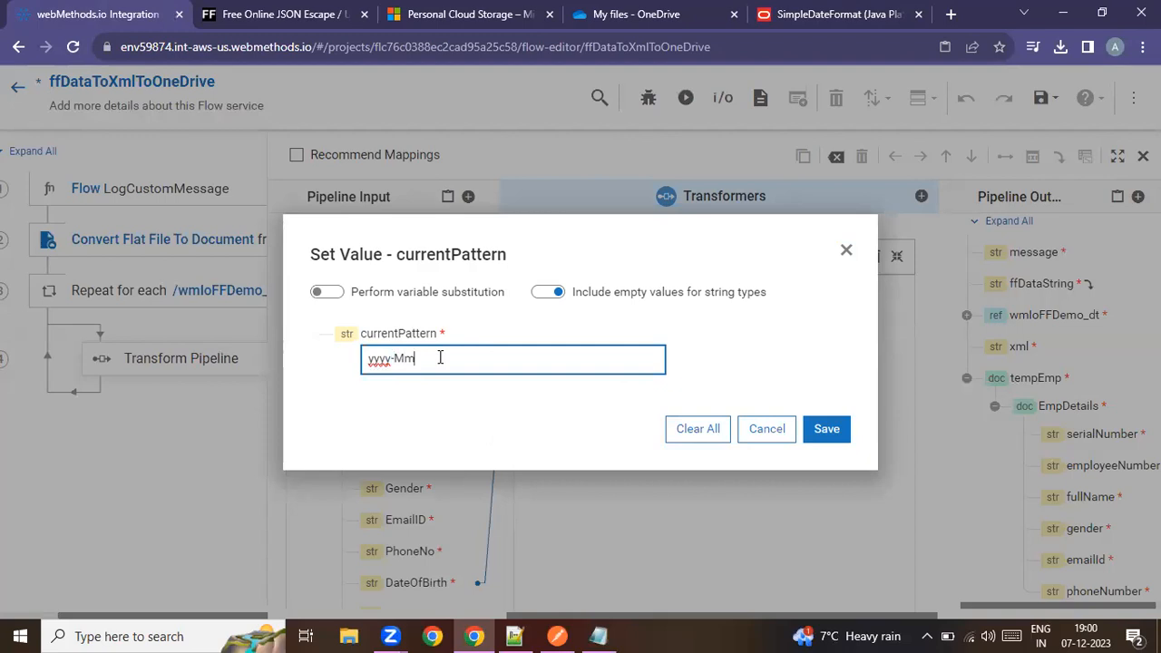
type("-")
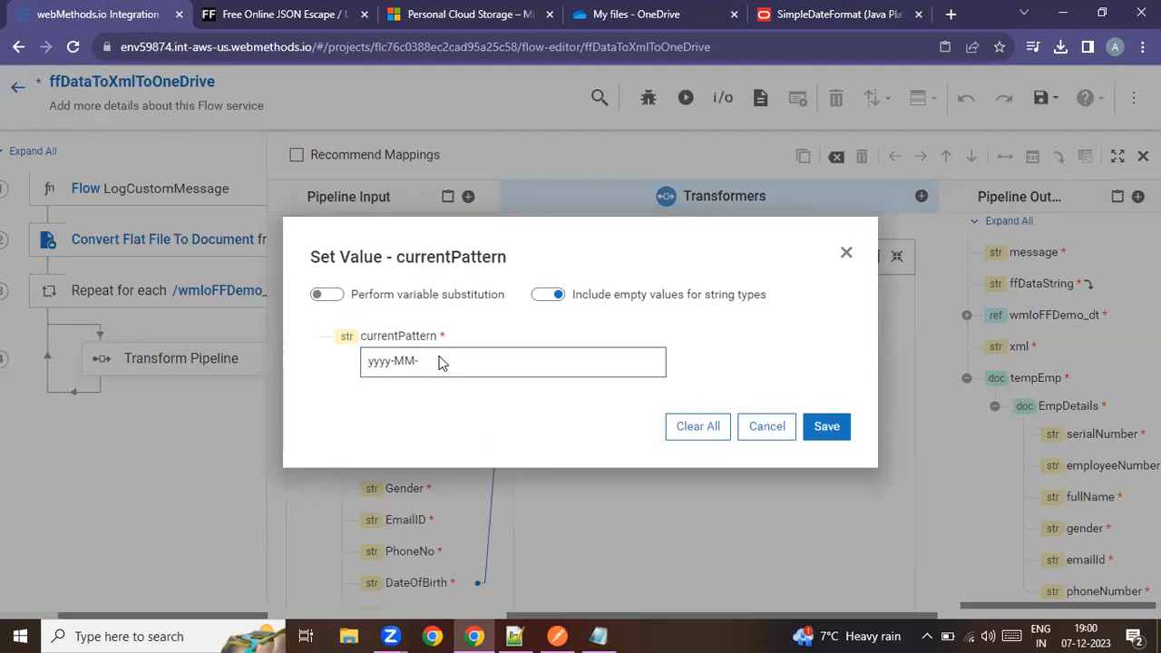
left_click(439, 361)
type("dd")
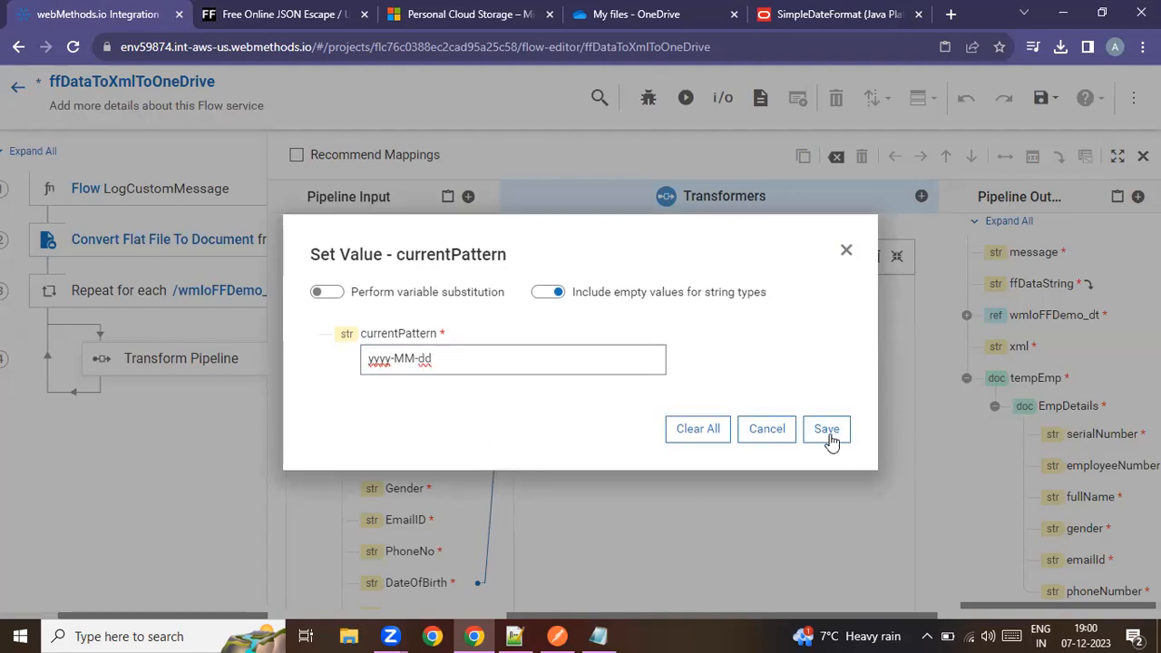
left_click(827, 436)
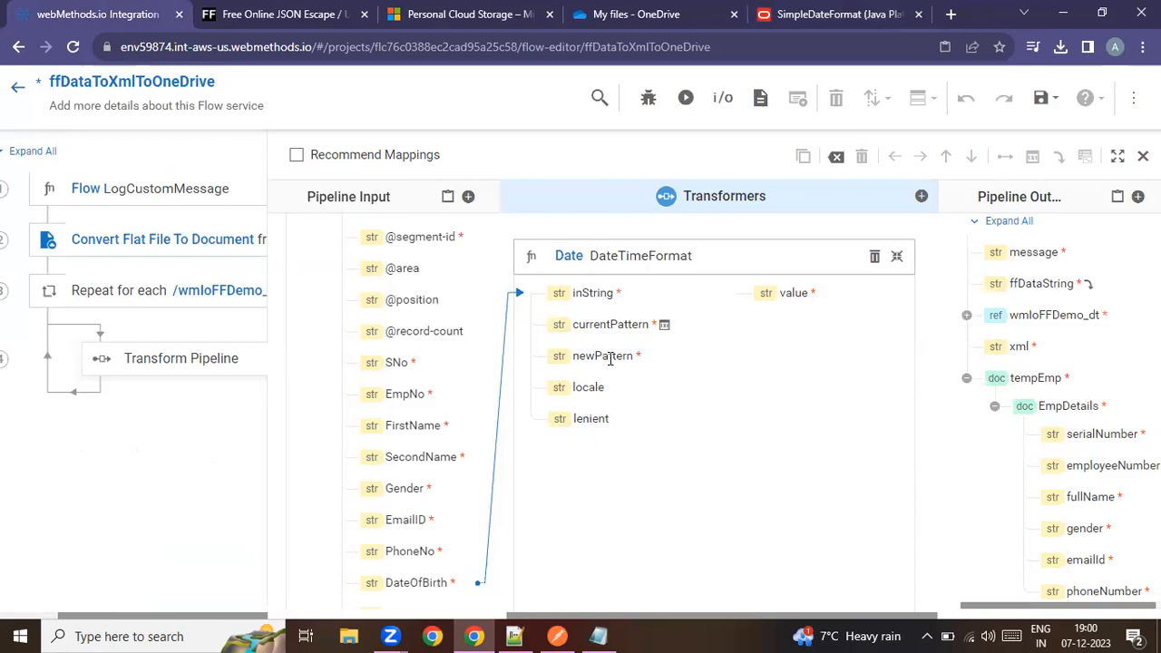
Set the transformer's newPattern to the "EEE, d MMM yyyy" format from Oracle's SimpleDateFormat page and save the value
double_click(610, 358)
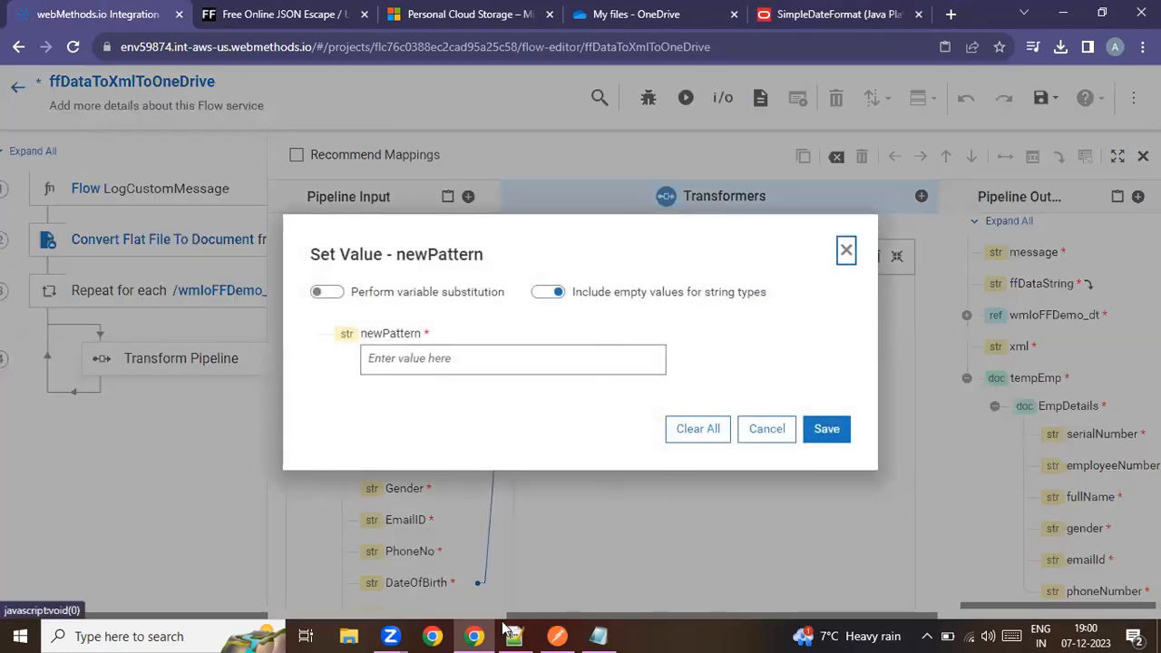
left_click(849, 25)
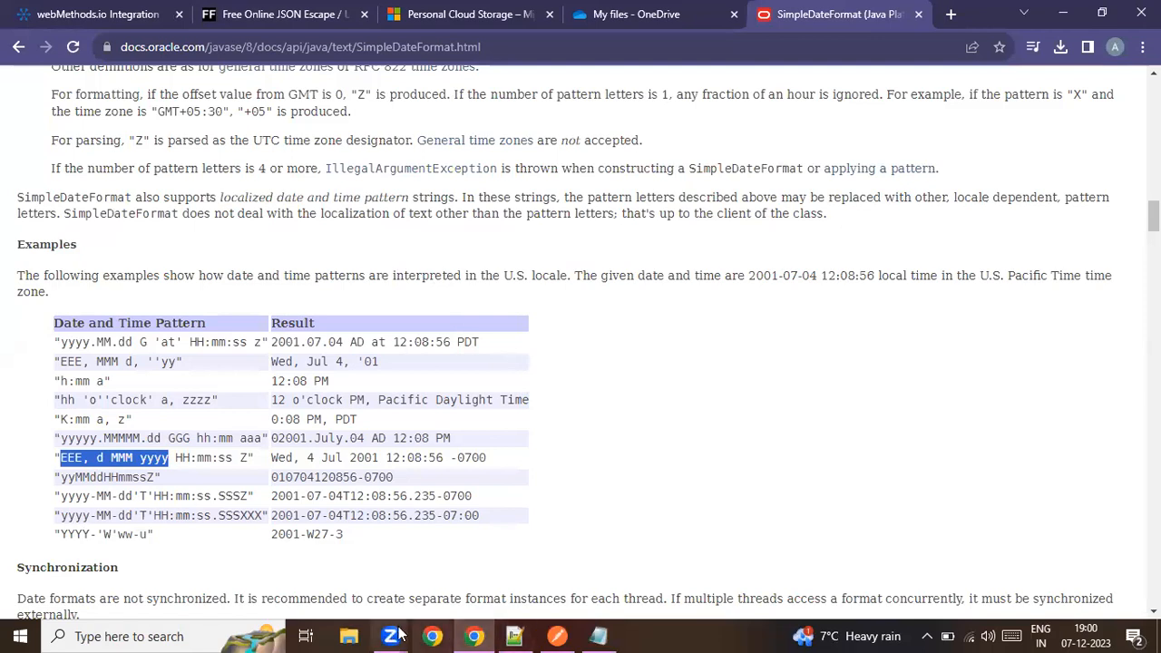
left_click(164, 15)
left_click(415, 360)
type("EEE, d MMM yyyy")
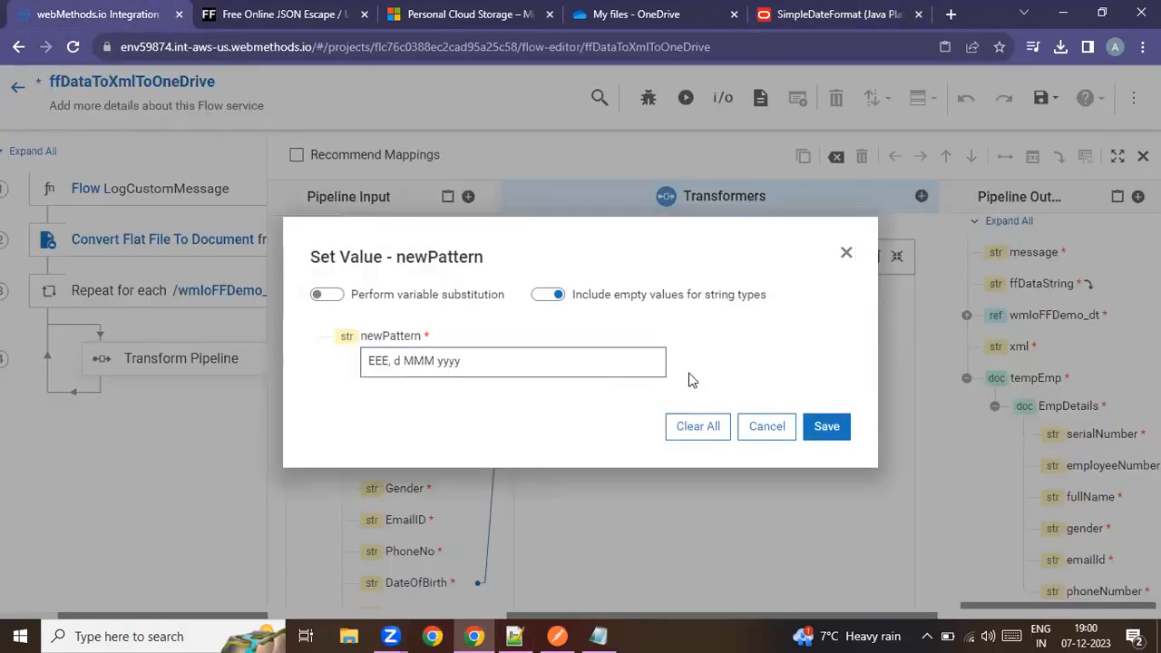
left_click(826, 427)
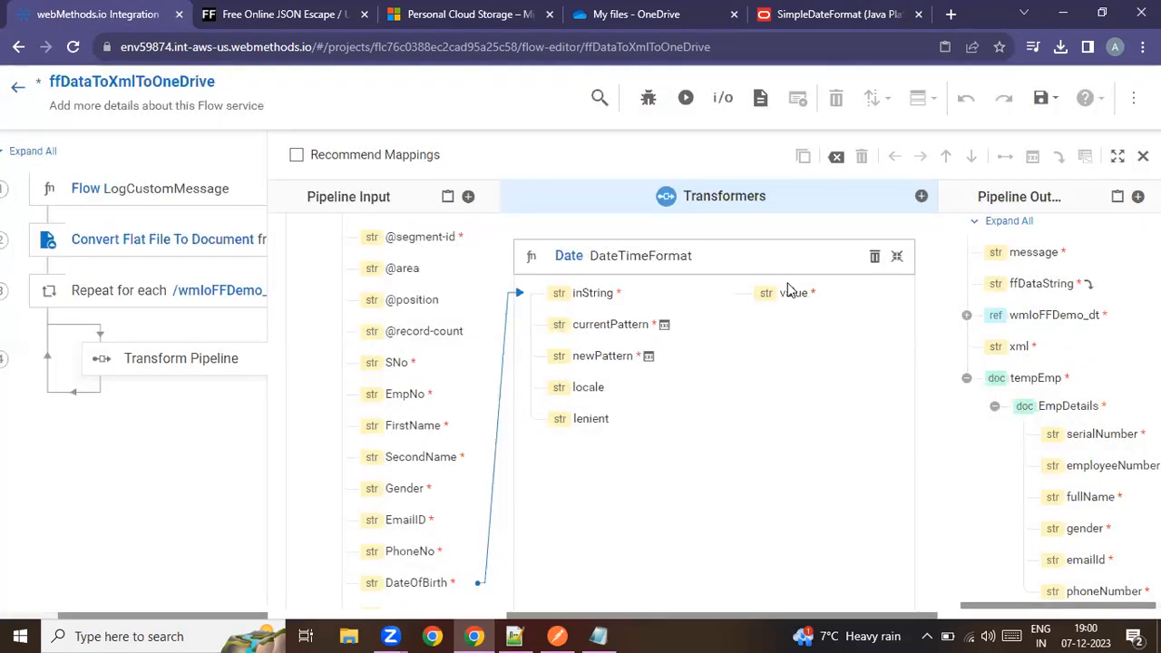
Add a String field named dateOfBirth under EmpDetails in the Pipeline Output
left_click(1070, 408)
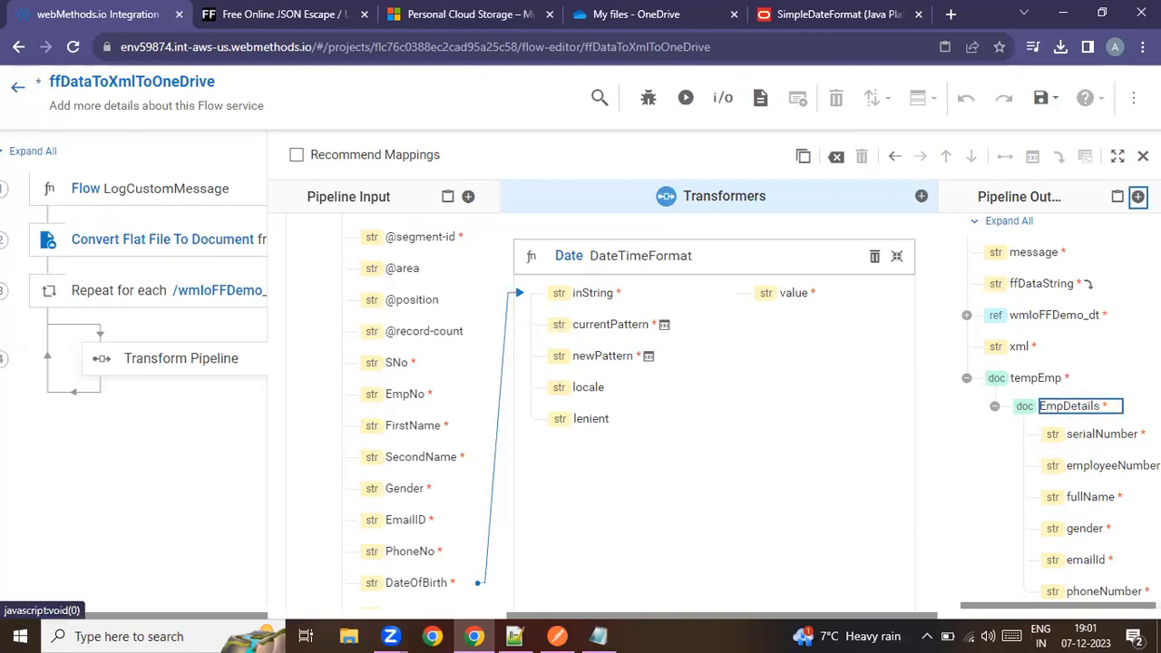
left_click(1138, 196)
double_click(284, 328)
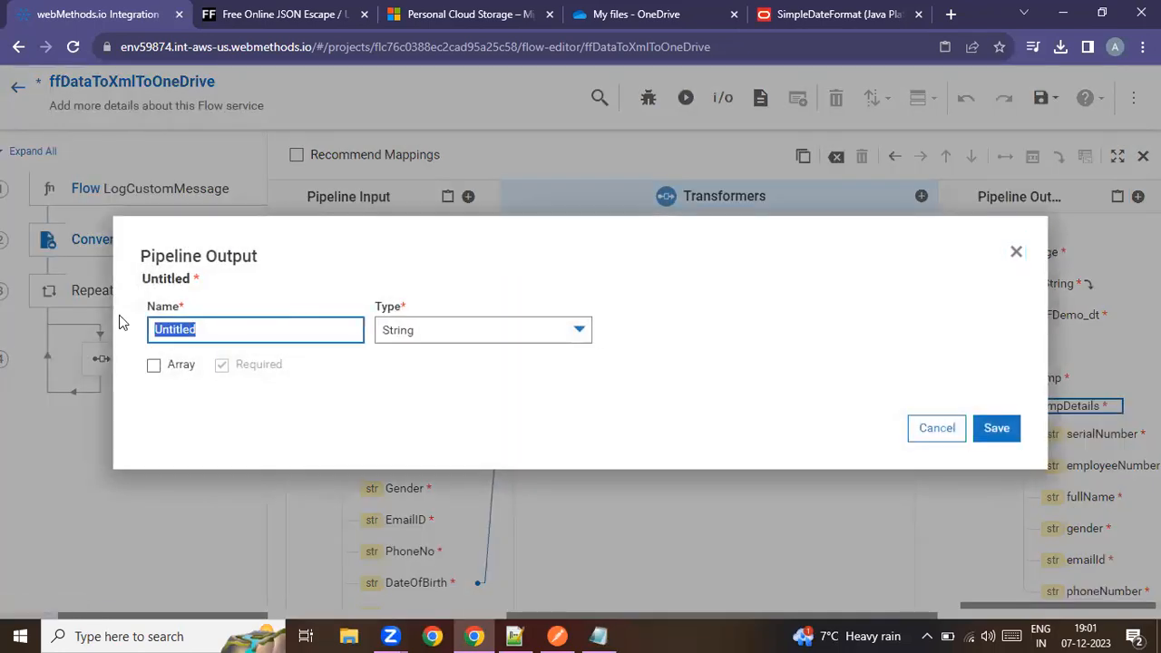
type("dateOfBorth")
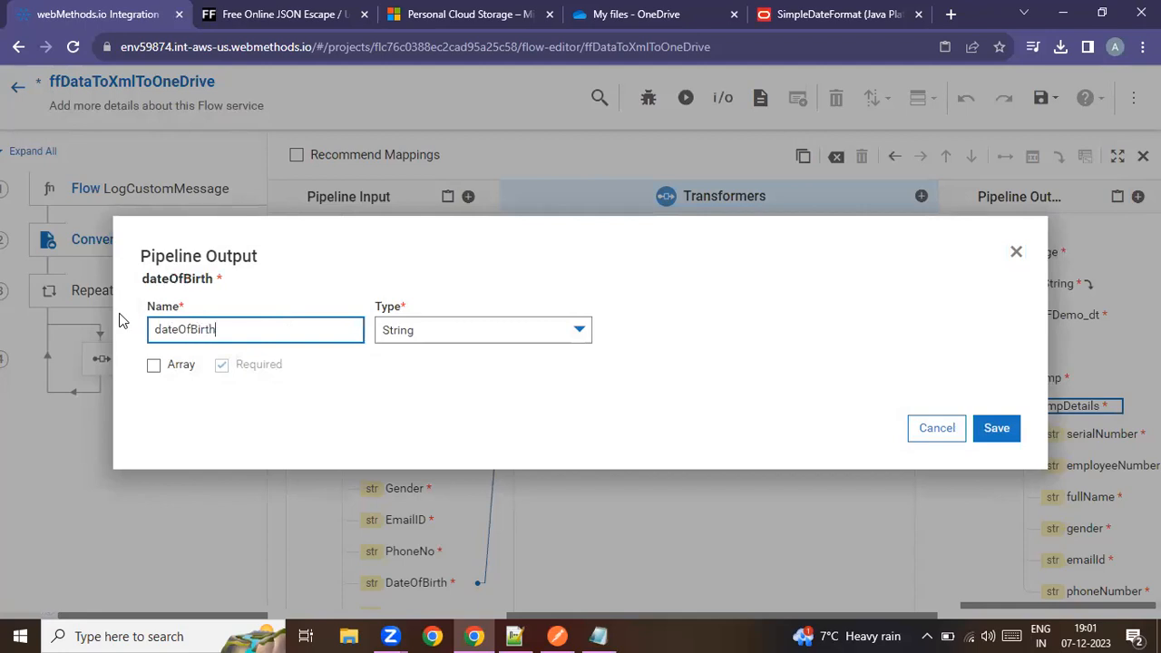
left_click(995, 428)
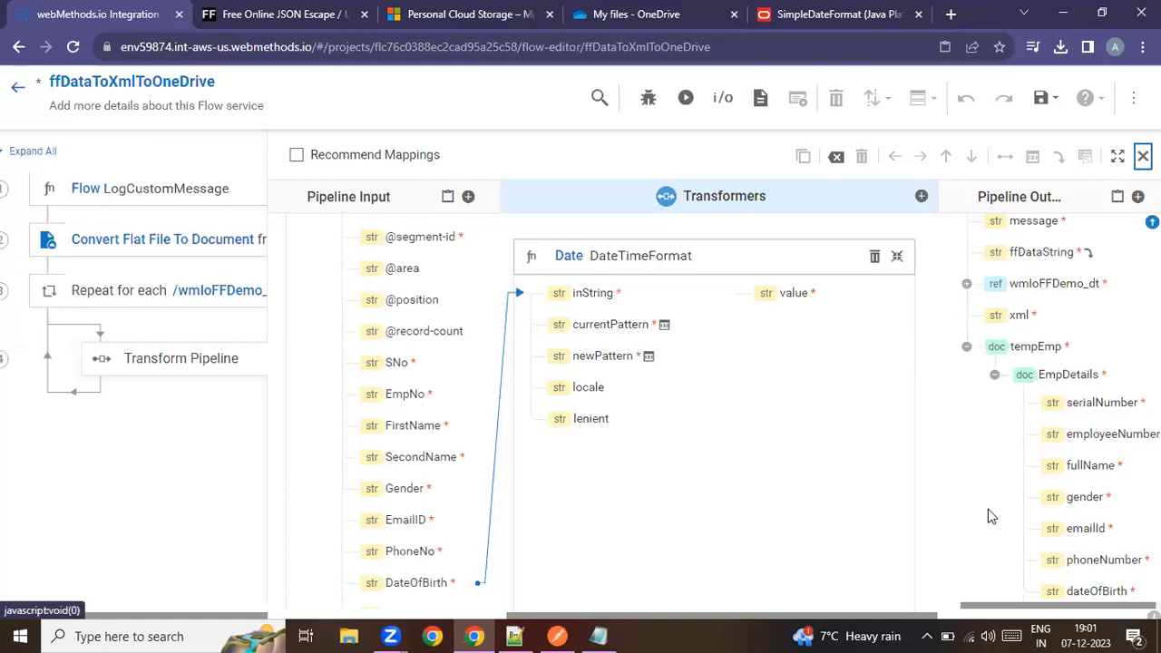
Map the DateTimeFormat transformer's value output to dateOfBirth under EmpDetails, then collapse the transformer and close the Transform Pipeline mapping
left_click(804, 295)
left_click(1007, 158)
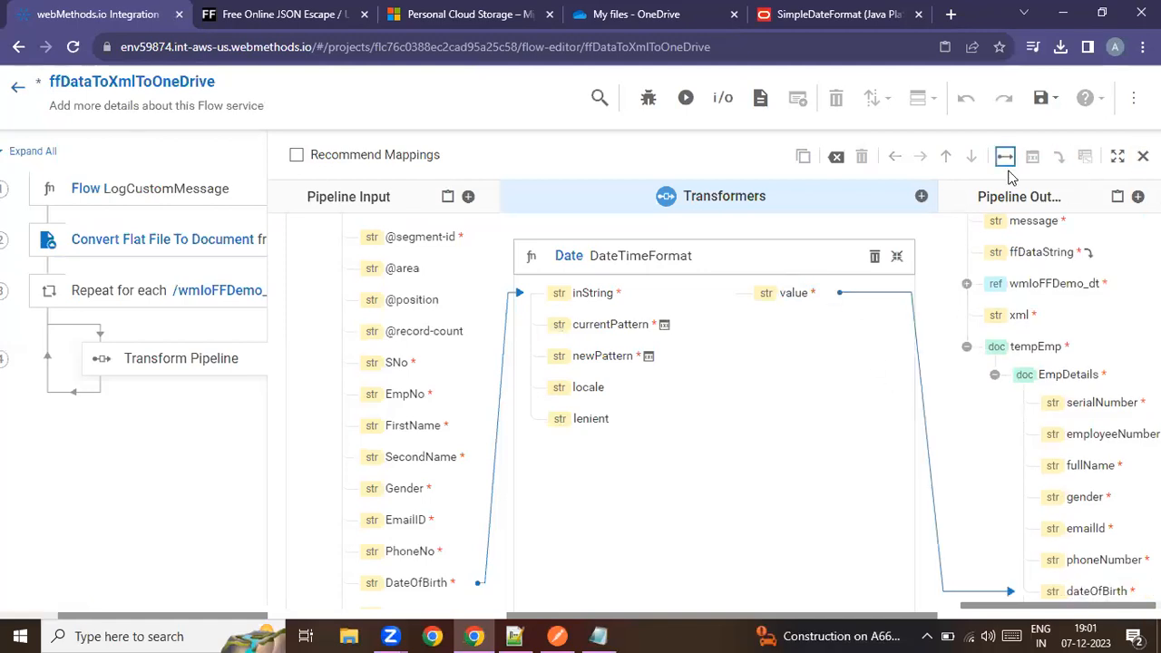
left_click(897, 258)
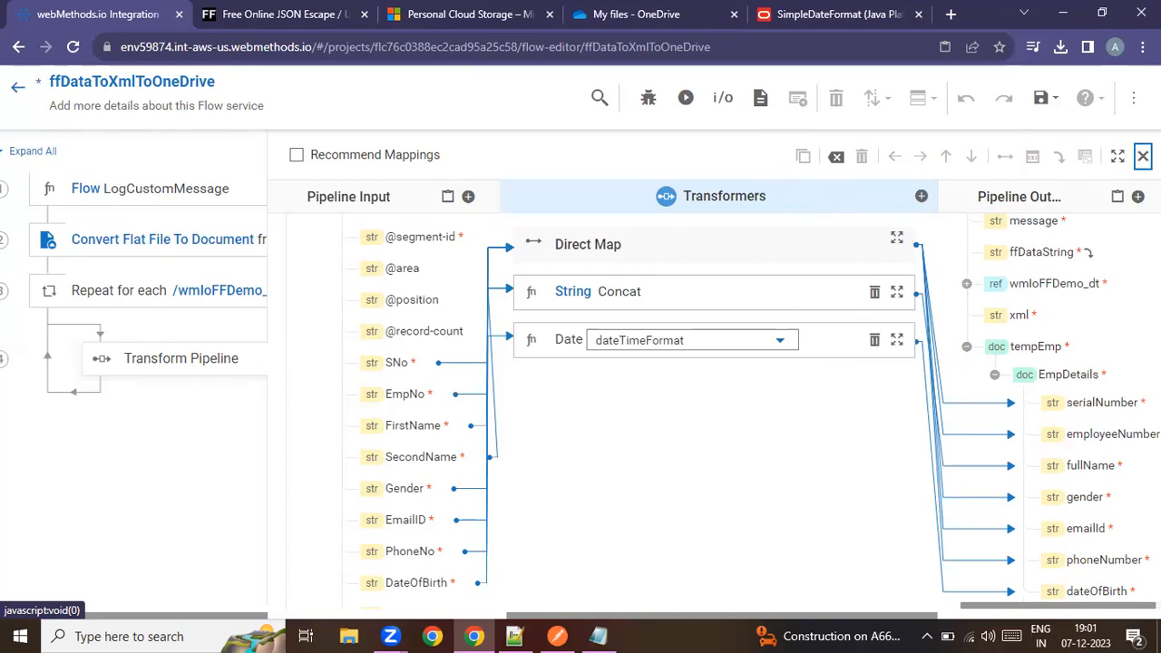
left_click(1143, 156)
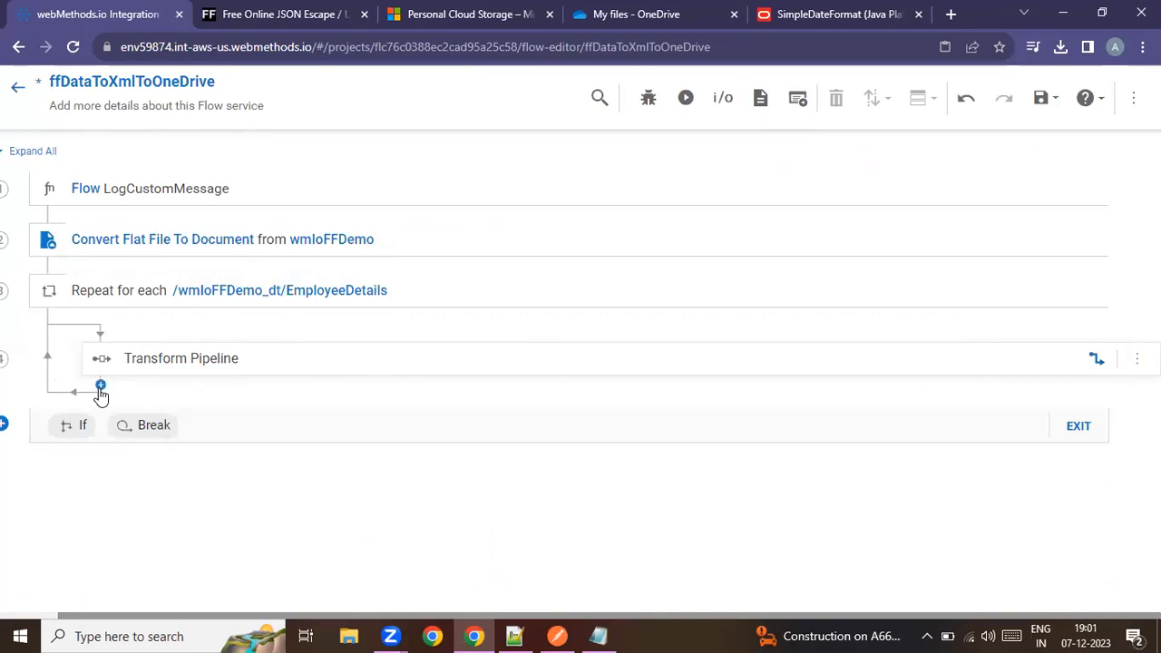
Add a List appendToDocumentList step after Transform Pipeline inside the EmployeeDetails repeat loop
left_click(101, 386)
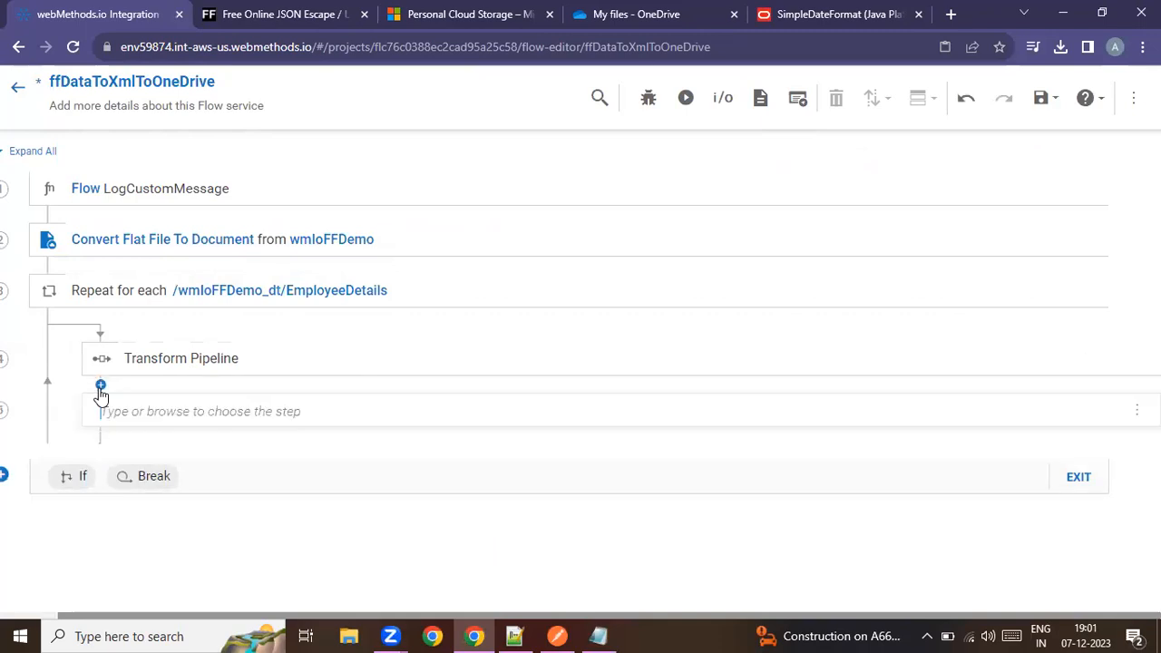
left_click(222, 415)
type("ape")
key("BackSpace")
type("oe")
key("BackSpace")
type("pend")
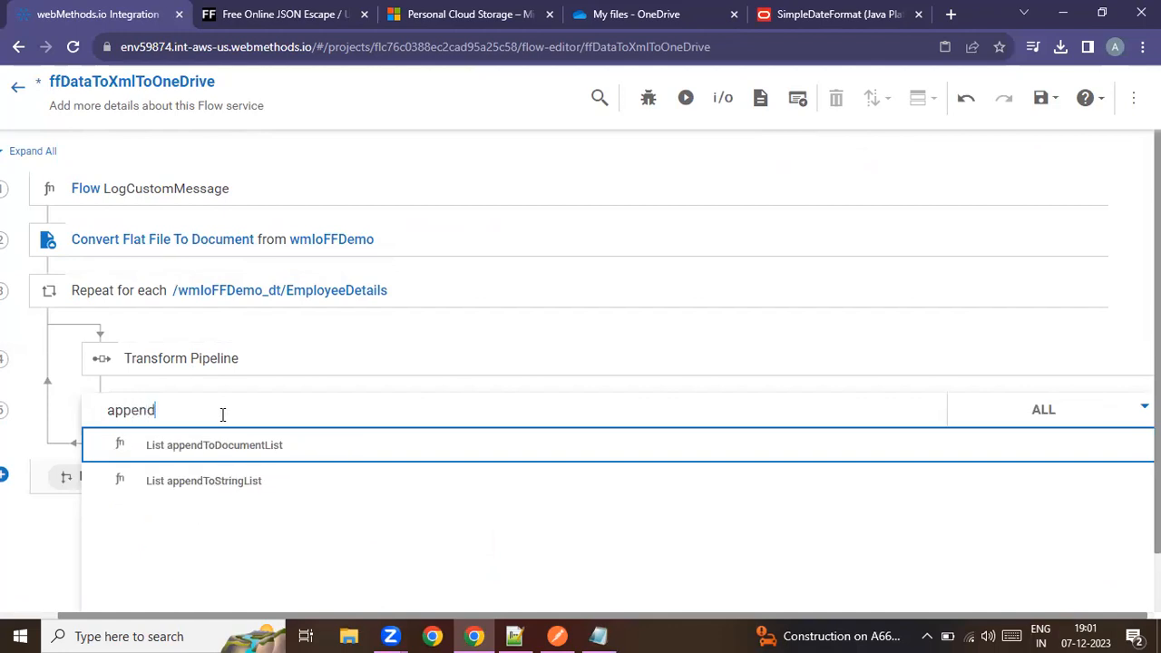
left_click(252, 452)
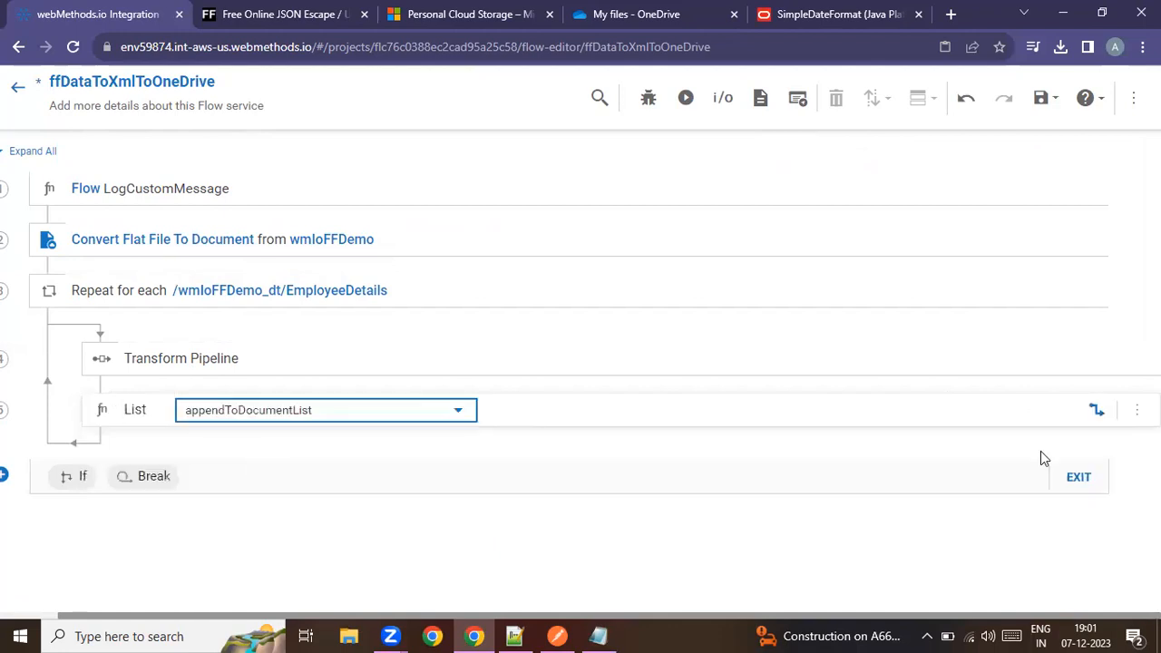
Open the appendToDocumentList mapping and map EmpDetails under tempEmp to the fromItem input
left_click(1097, 410)
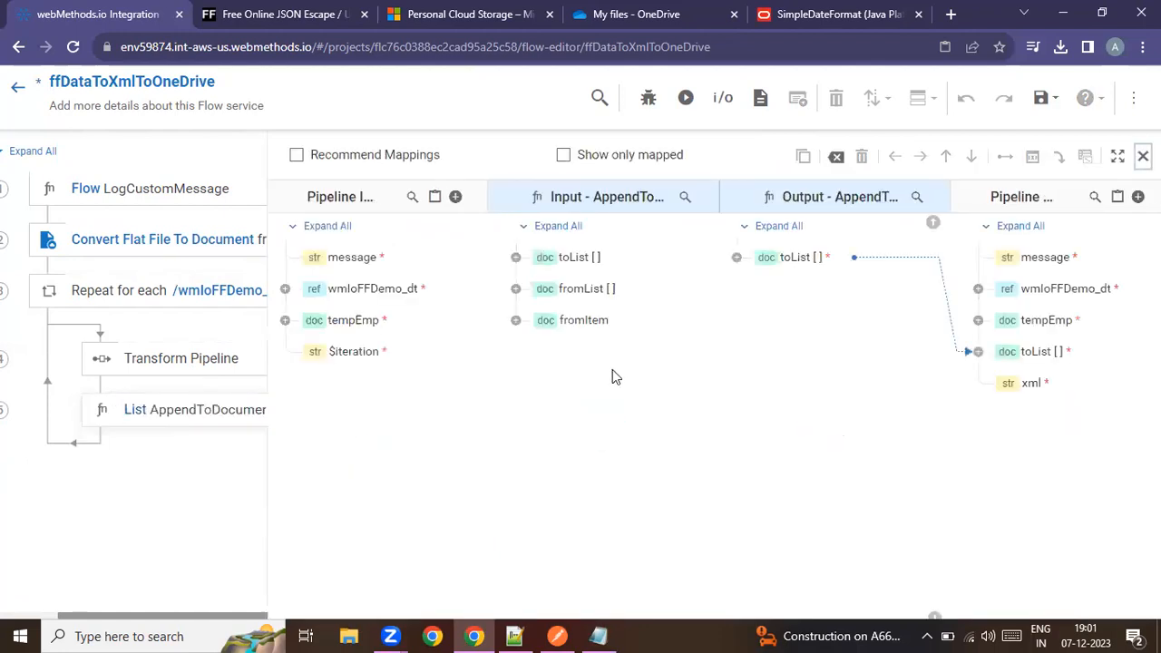
left_click(285, 321)
left_click(402, 348)
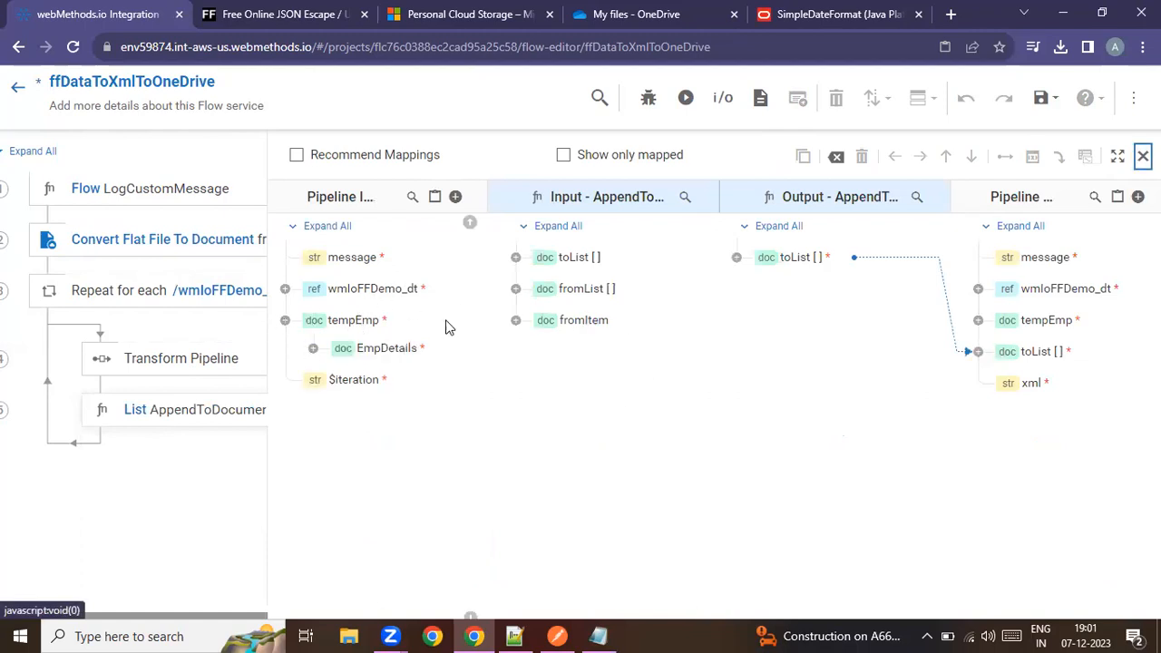
left_click(580, 321)
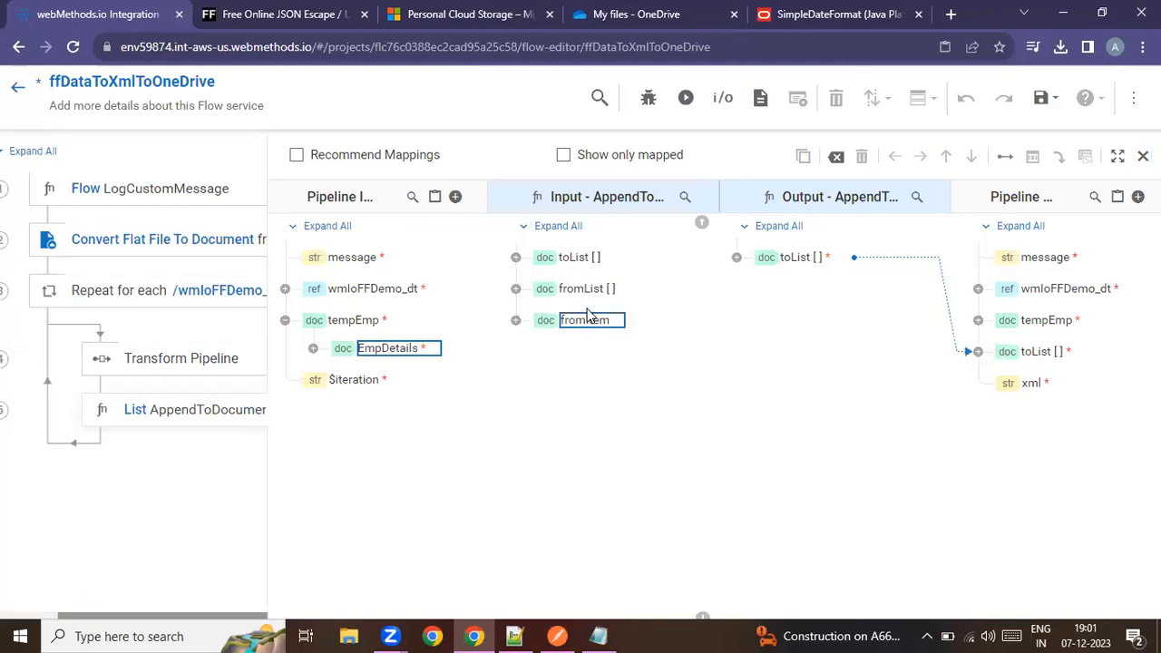
left_click(1005, 156)
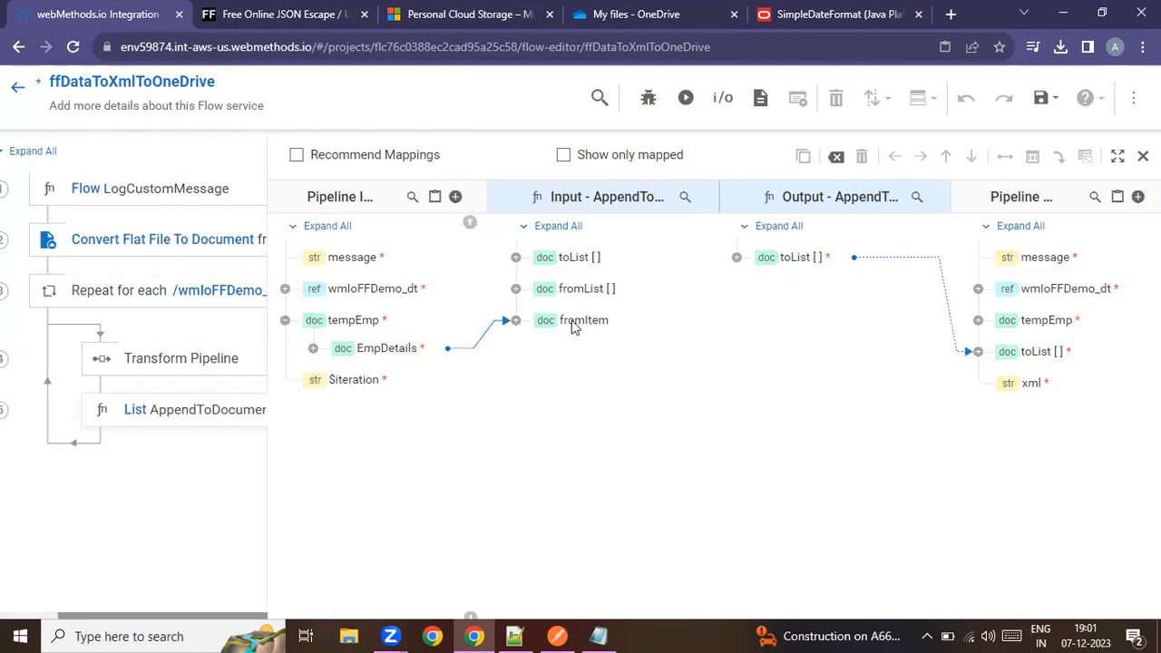
Copy the toList document list from the appendToDocumentList input and paste it into the Pipeline Input
left_click(575, 259)
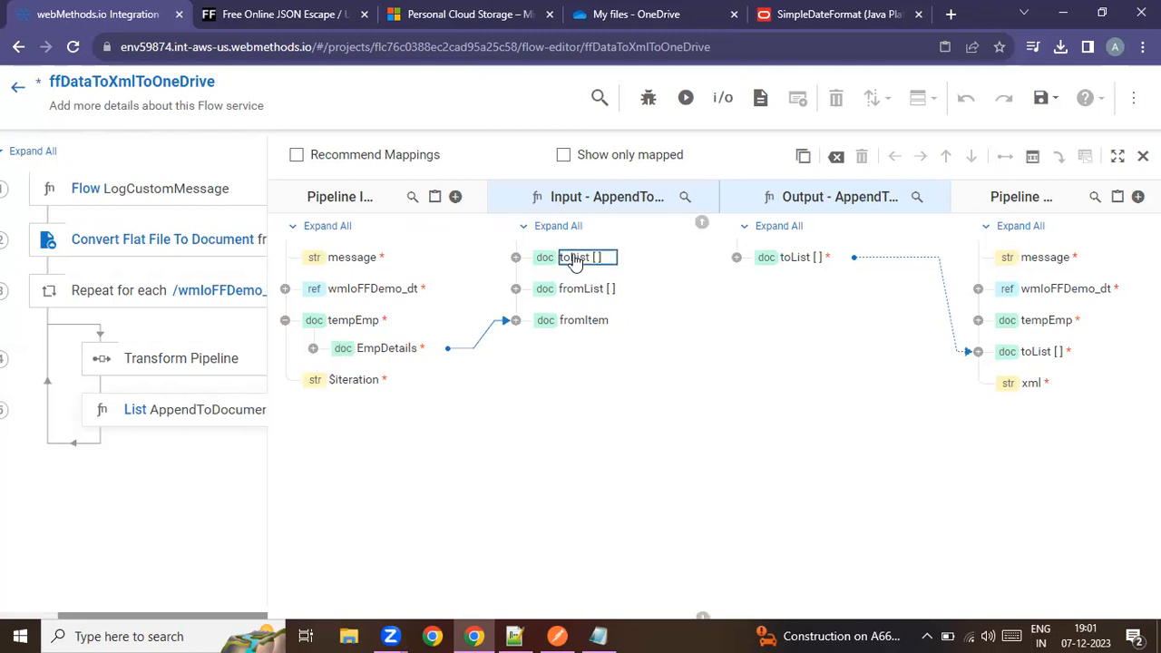
right_click(575, 258)
left_click(599, 271)
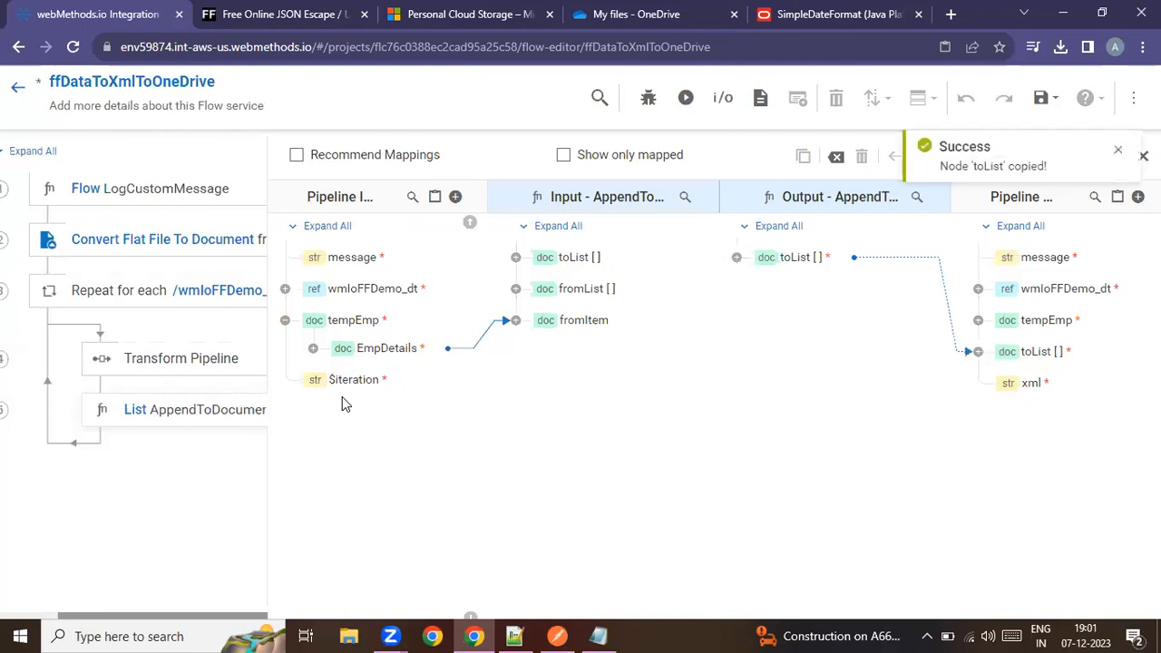
left_click(435, 199)
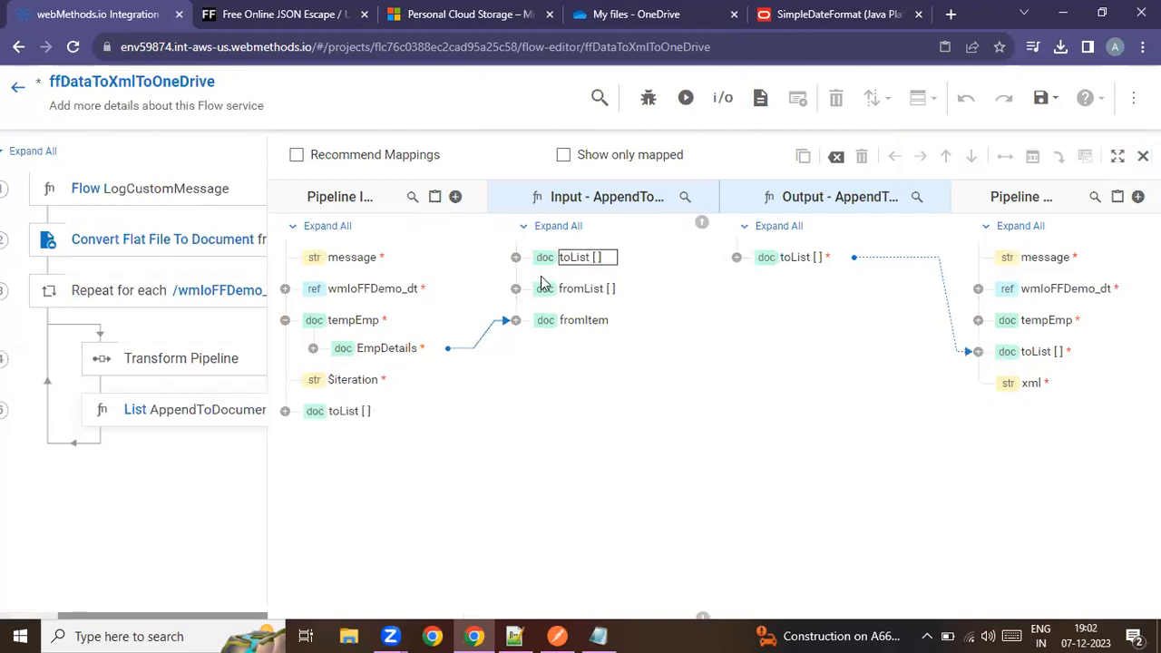
Map the pasted toList to the appendToDocumentList toList input, then save the flow service and close the mapping
left_click(343, 411)
left_click(1004, 157)
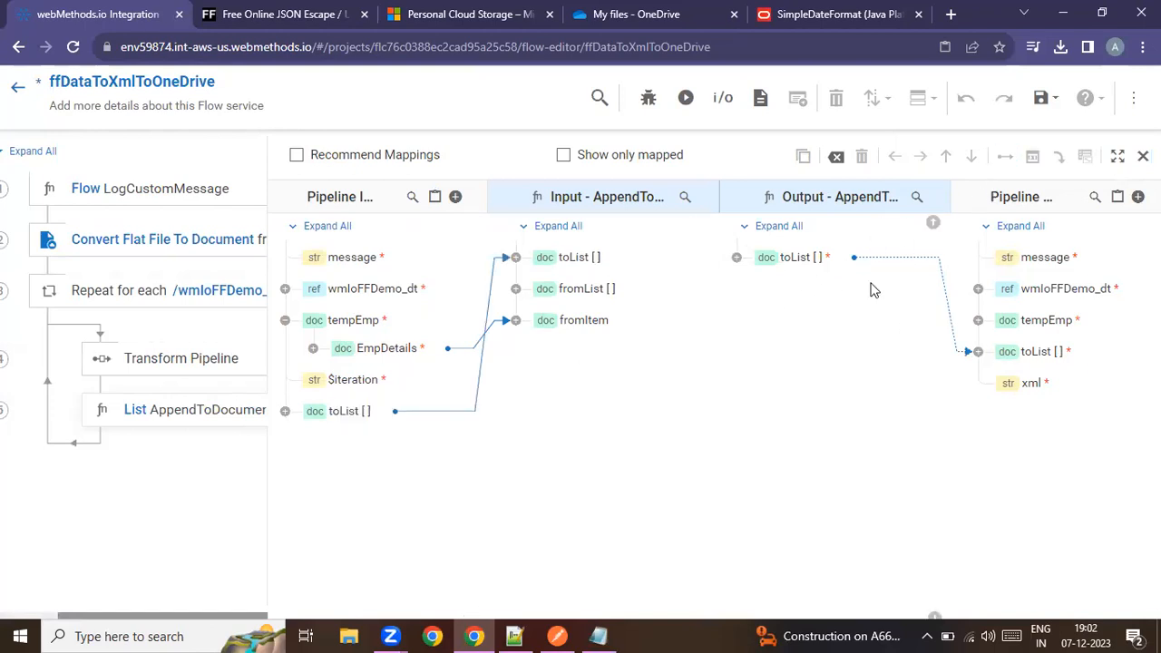
left_click(1044, 100)
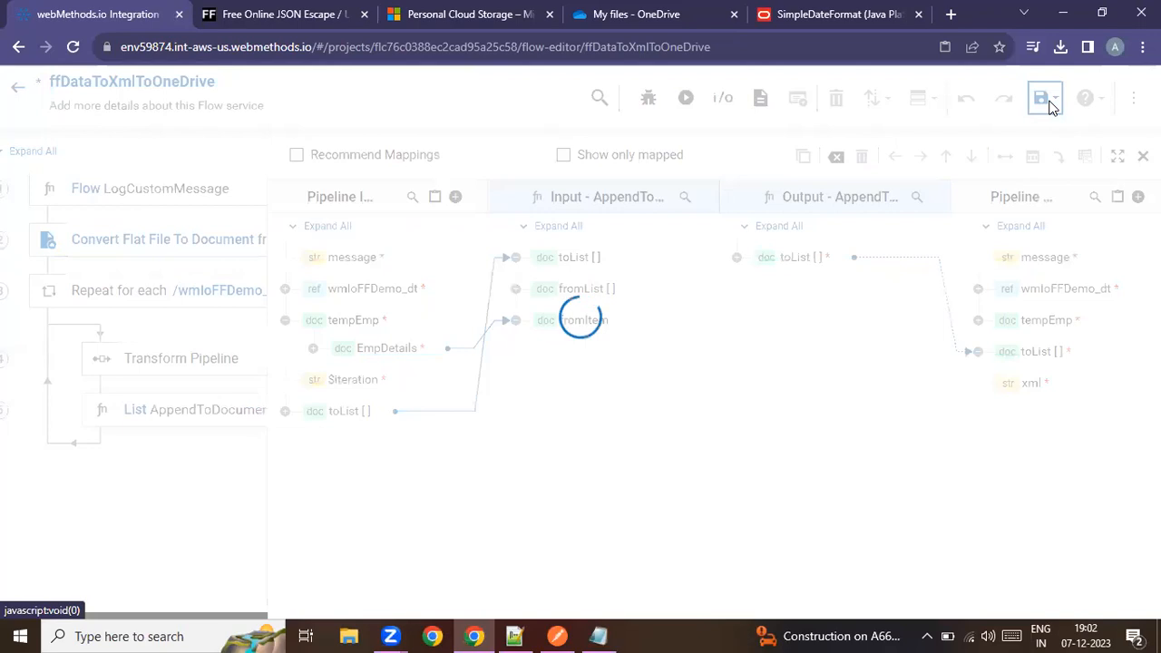
left_click(1144, 157)
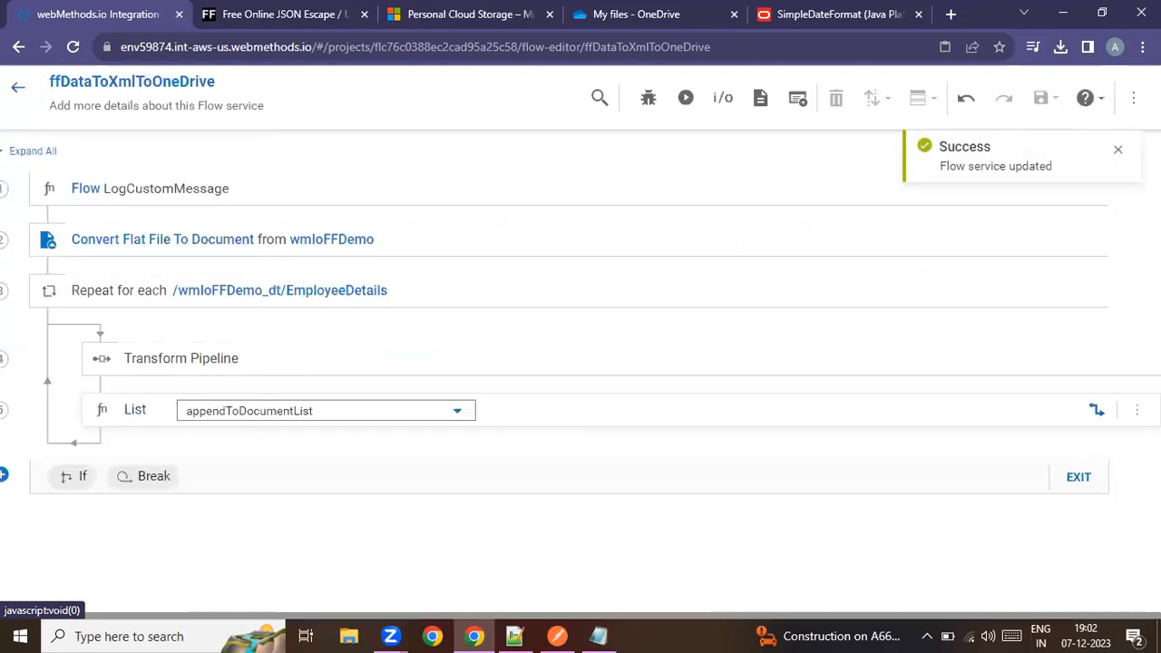
Drop fromItem and tempEmp from the appendToDocumentList Pipeline Output, then save the flow service and close the mapping
left_click(1097, 410)
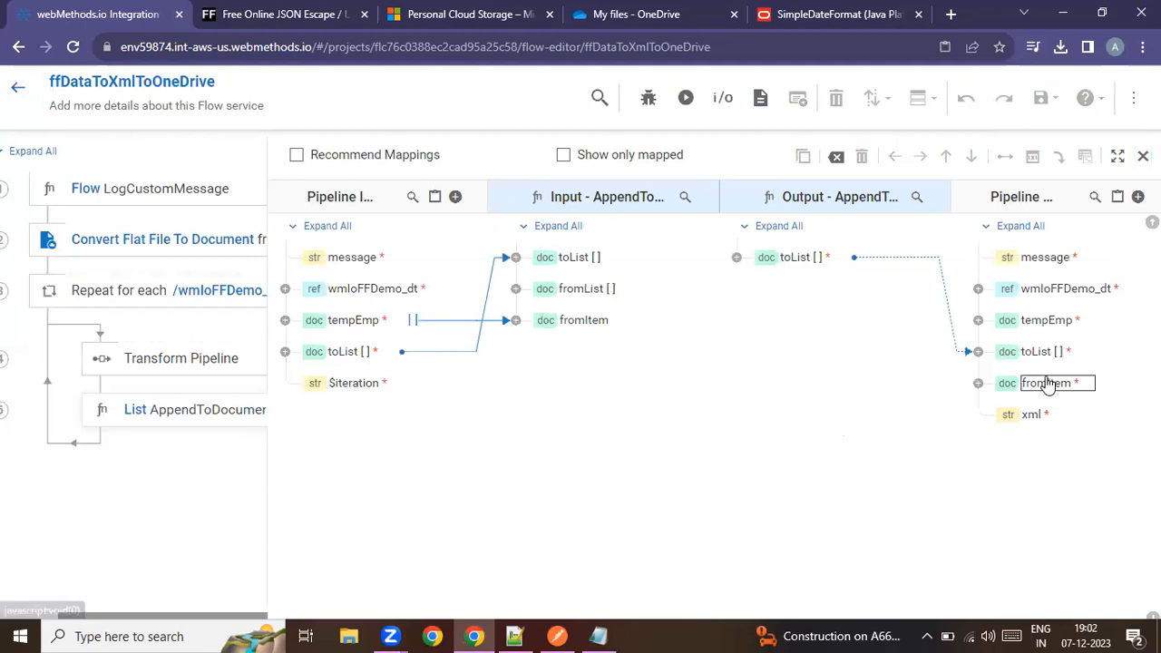
left_click(1050, 385)
left_click(1058, 159)
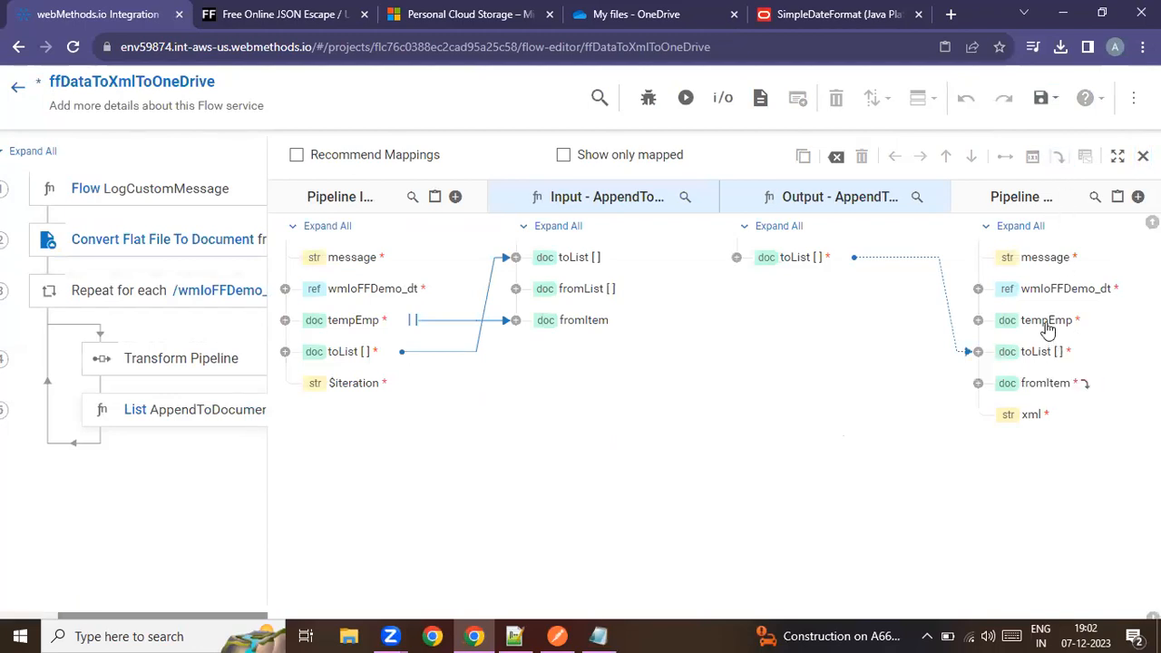
left_click(1046, 322)
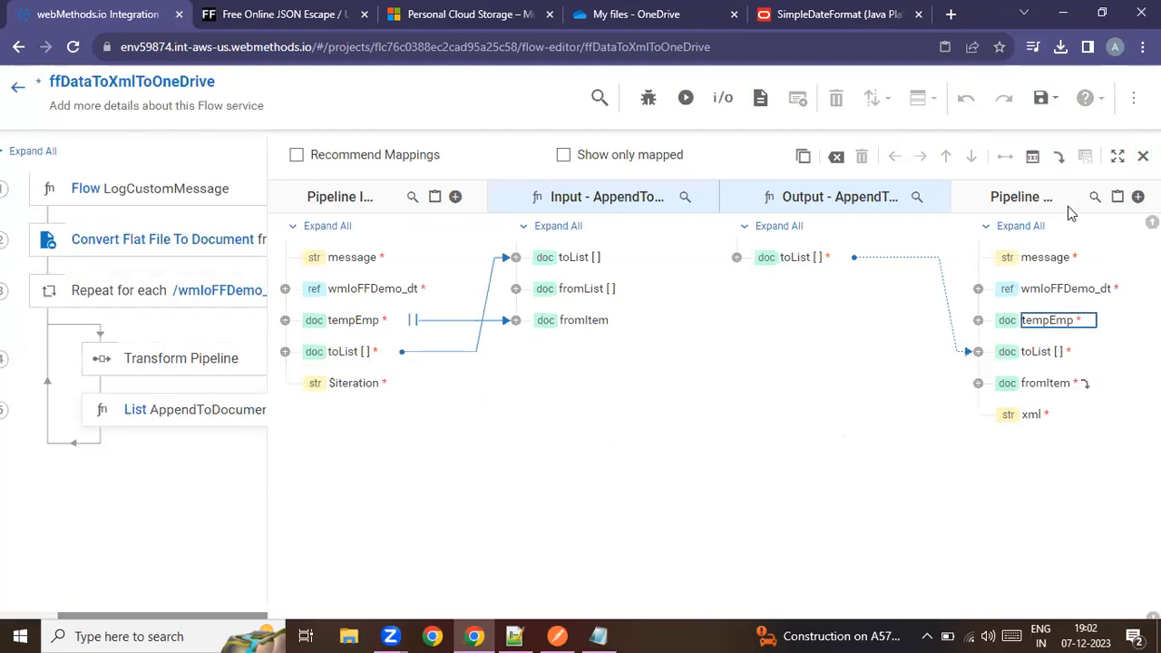
left_click(1059, 157)
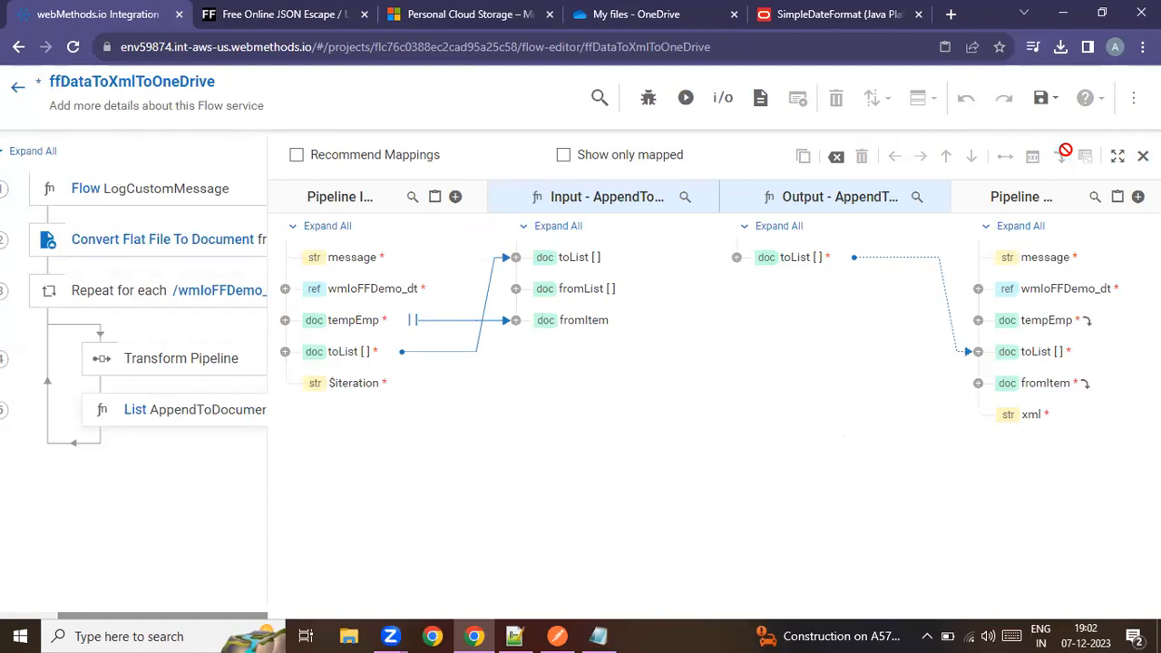
left_click(1042, 108)
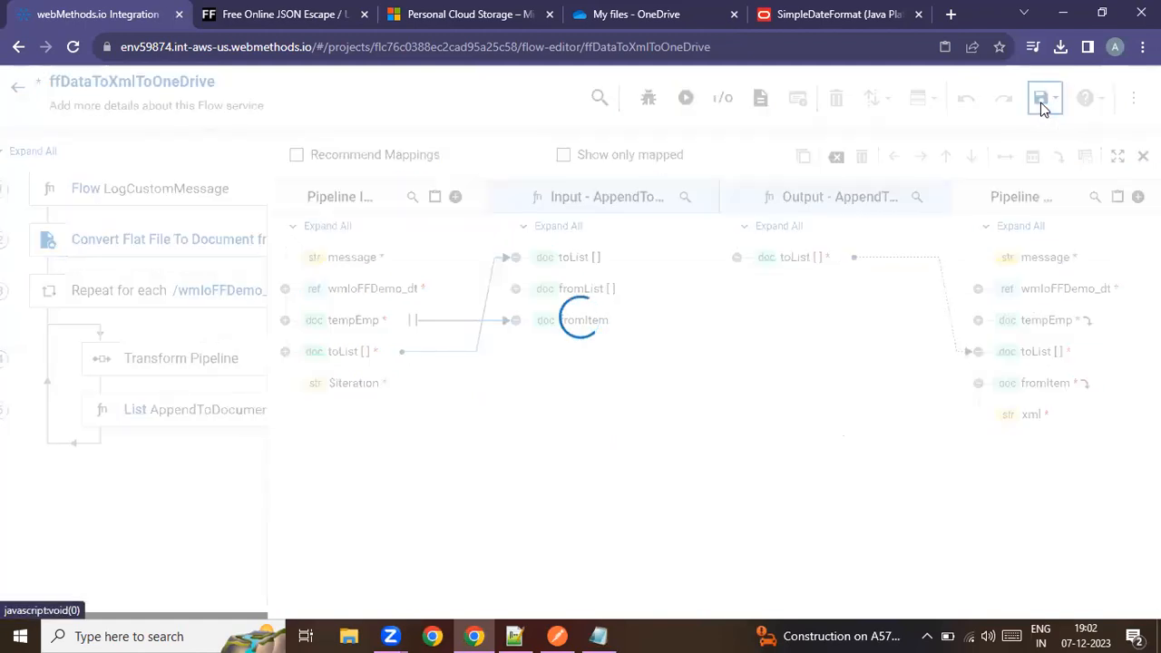
left_click(1144, 156)
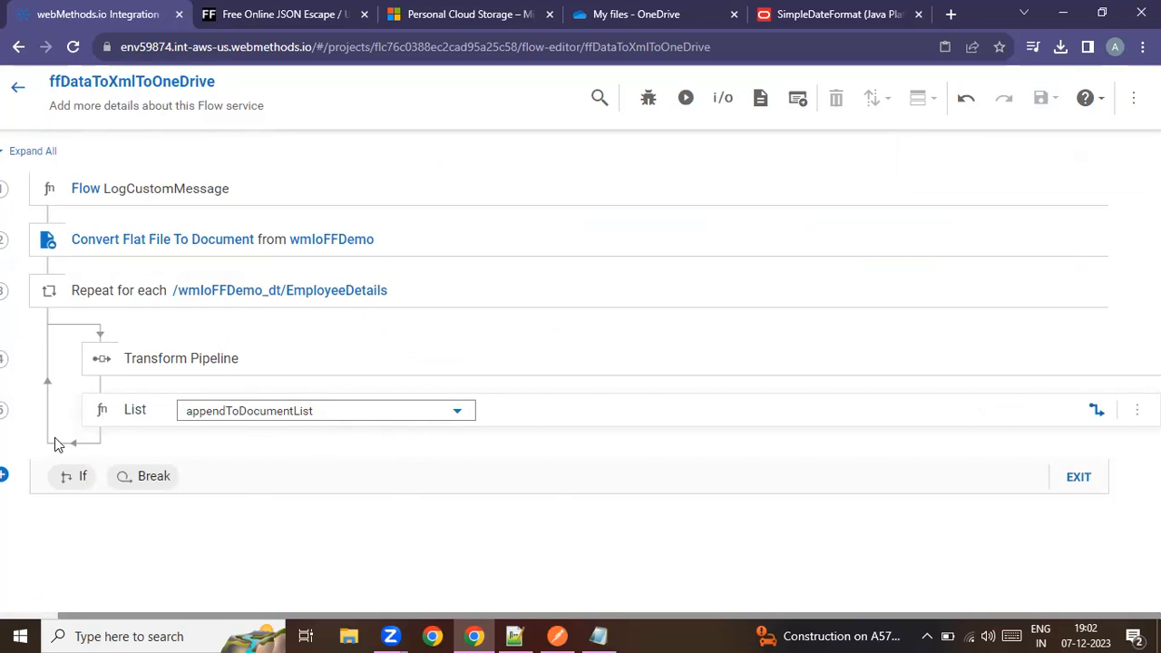
Add a Transform Pipeline step after the EmployeeDetails repeat loop
left_click(5, 477)
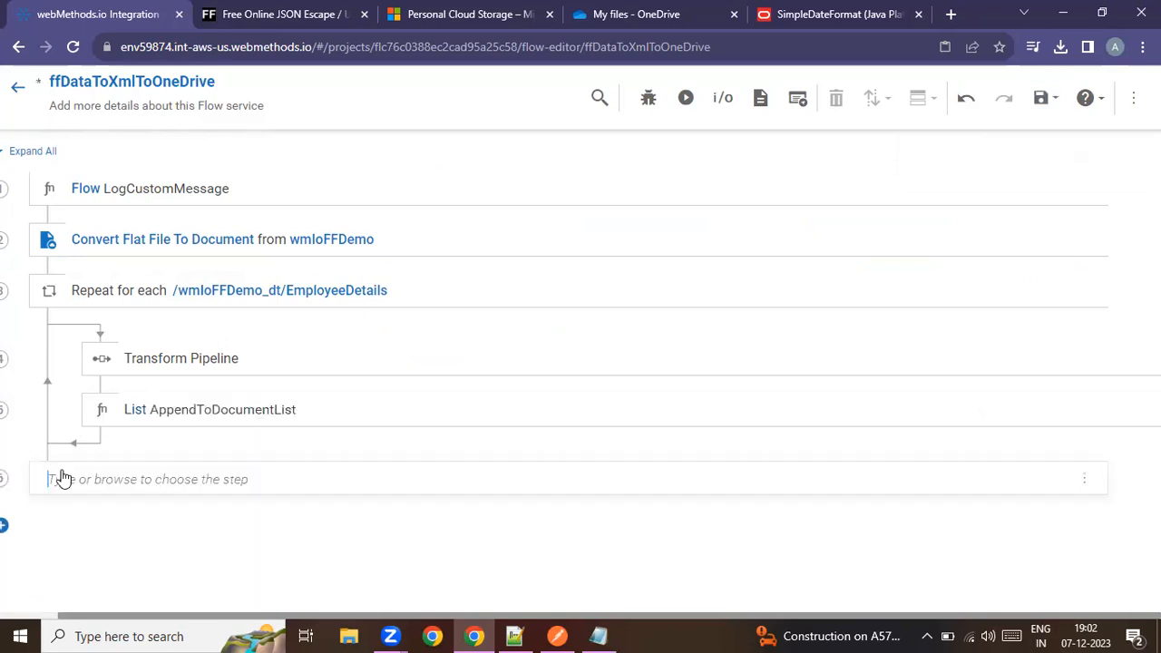
left_click(143, 471)
type("tra")
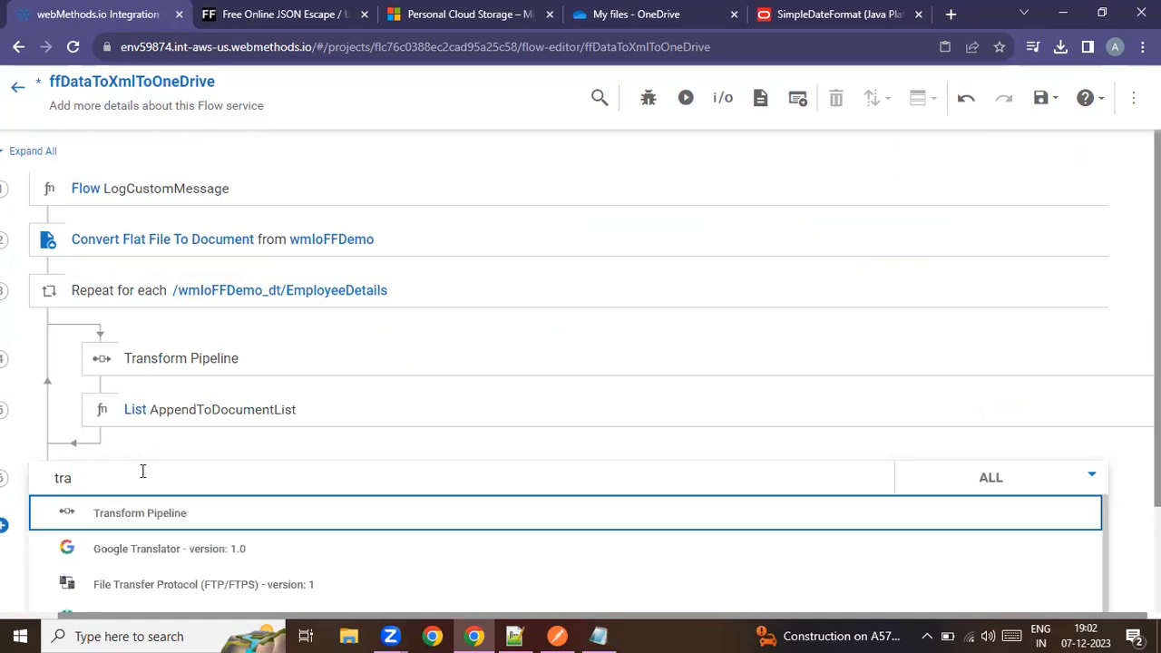
left_click(140, 515)
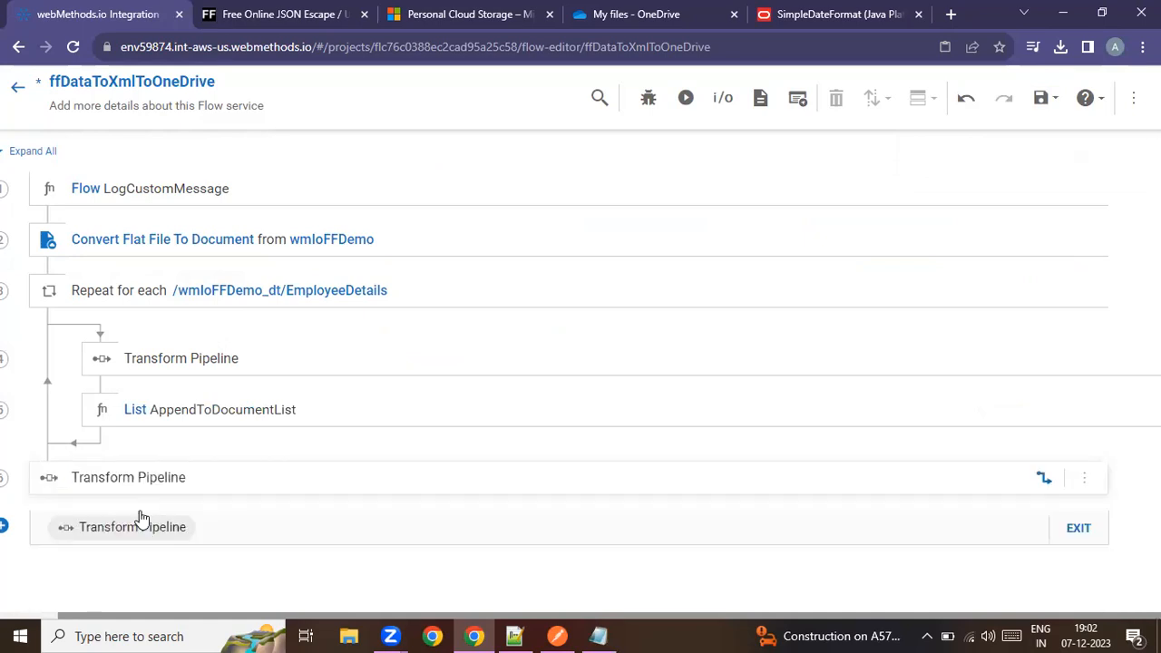
Open the new Transform Pipeline mapping and add an EmployeeDetails field of type Document to the Pipeline Output
left_click(1048, 483)
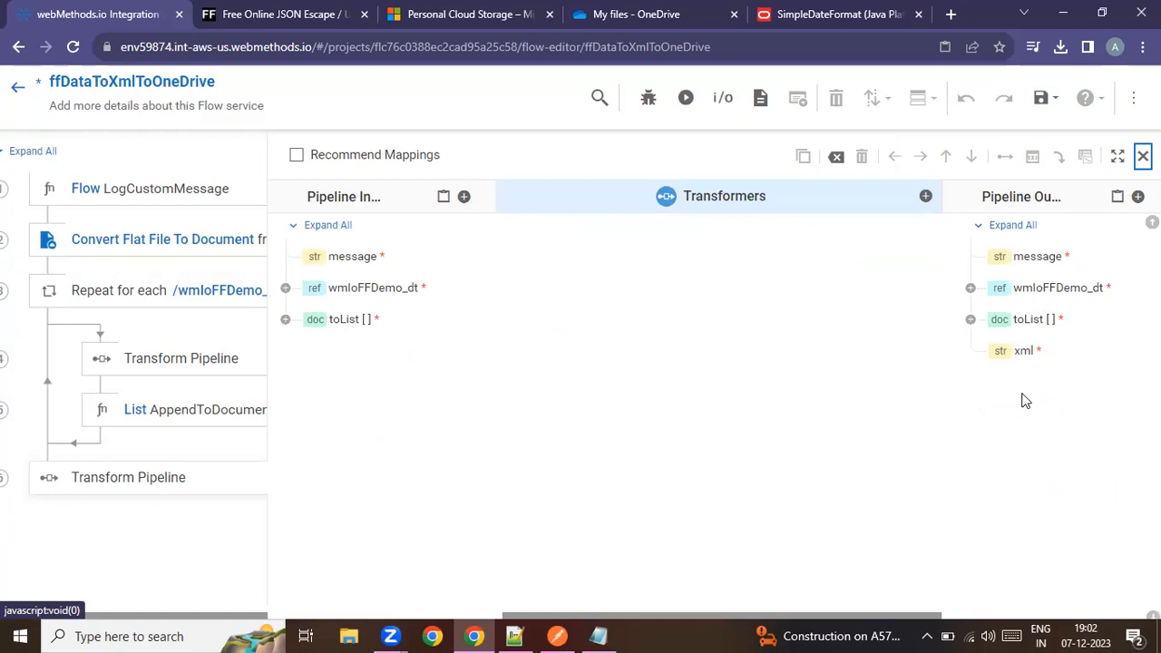
left_click(1138, 197)
double_click(294, 326)
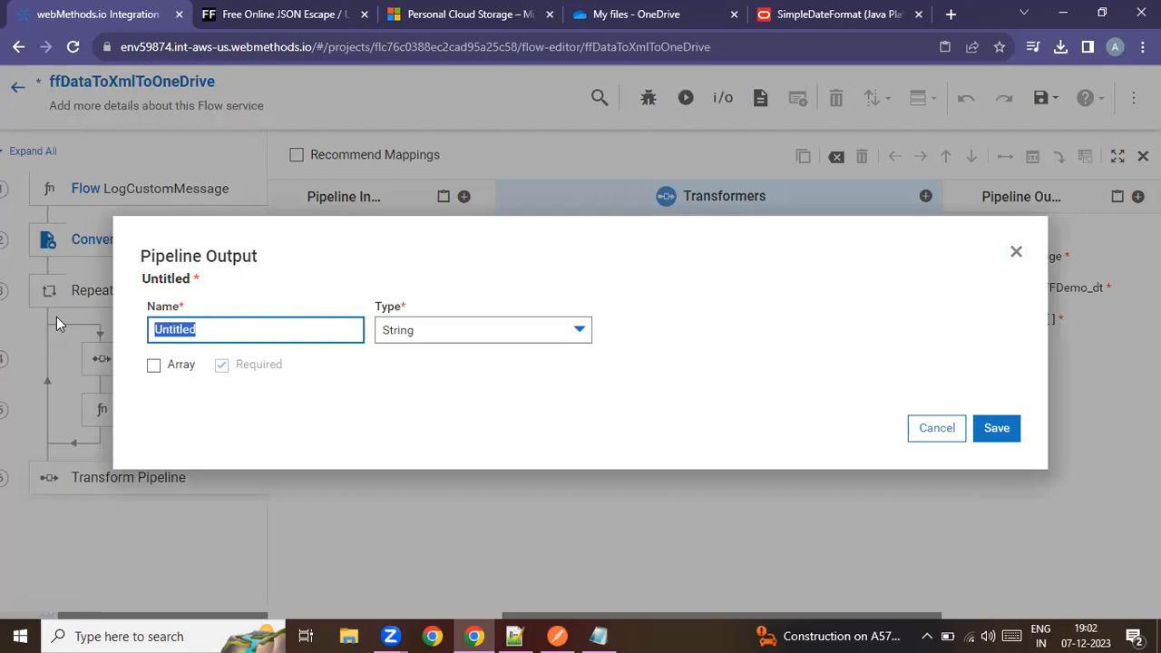
type("Emp")
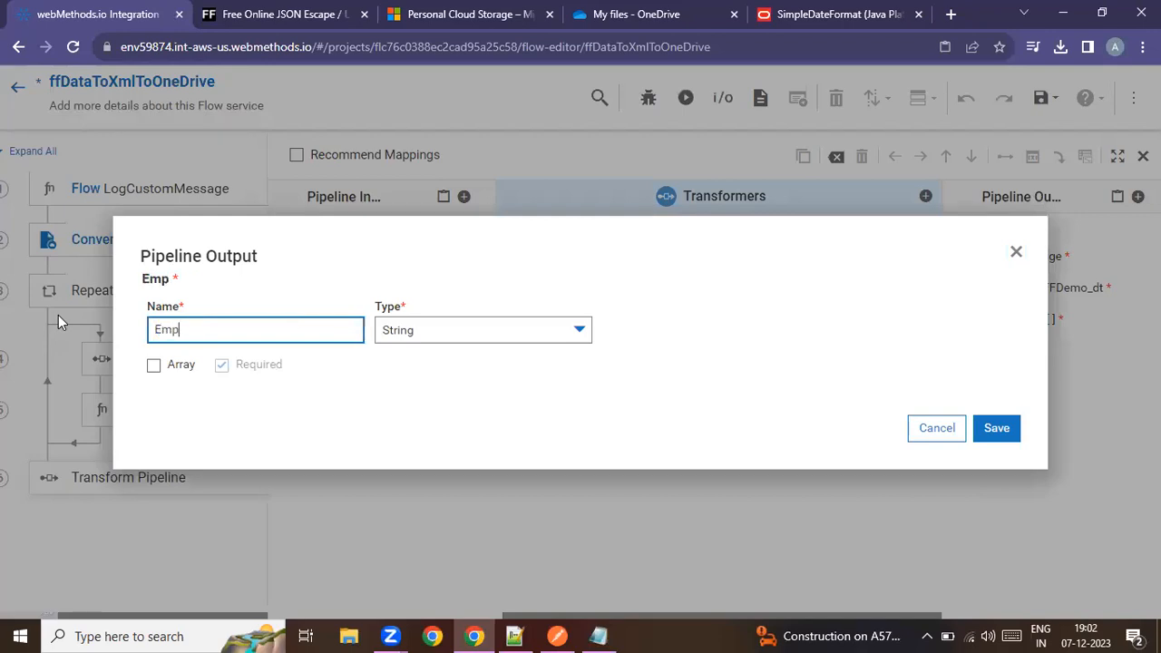
type("loyeeDet")
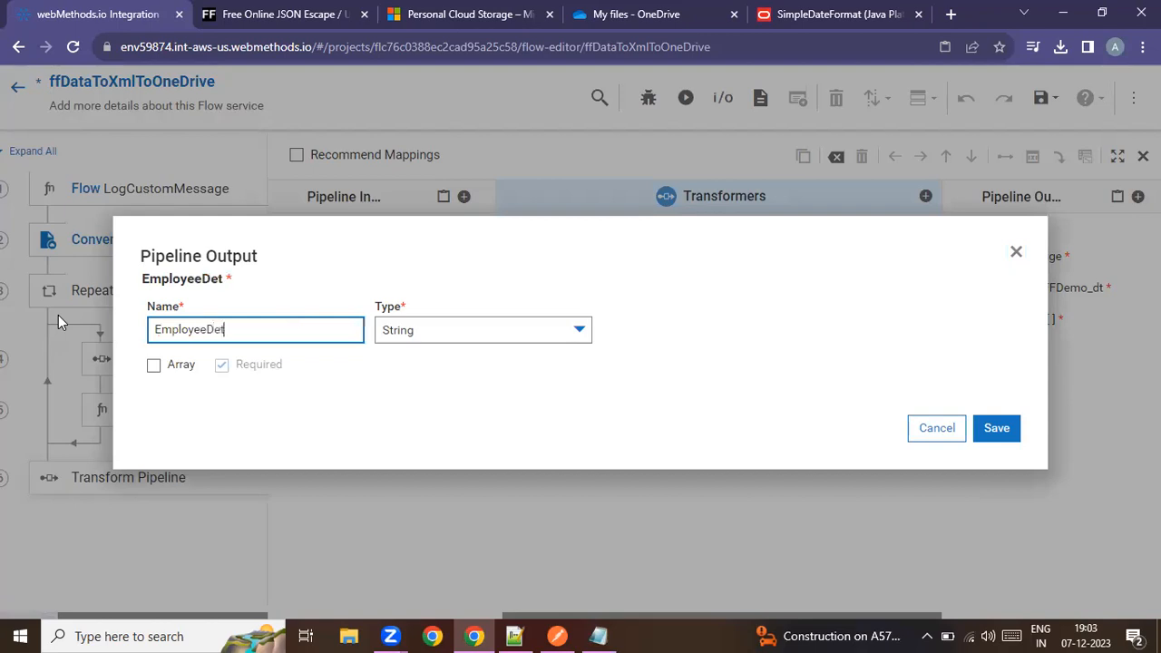
type("ails")
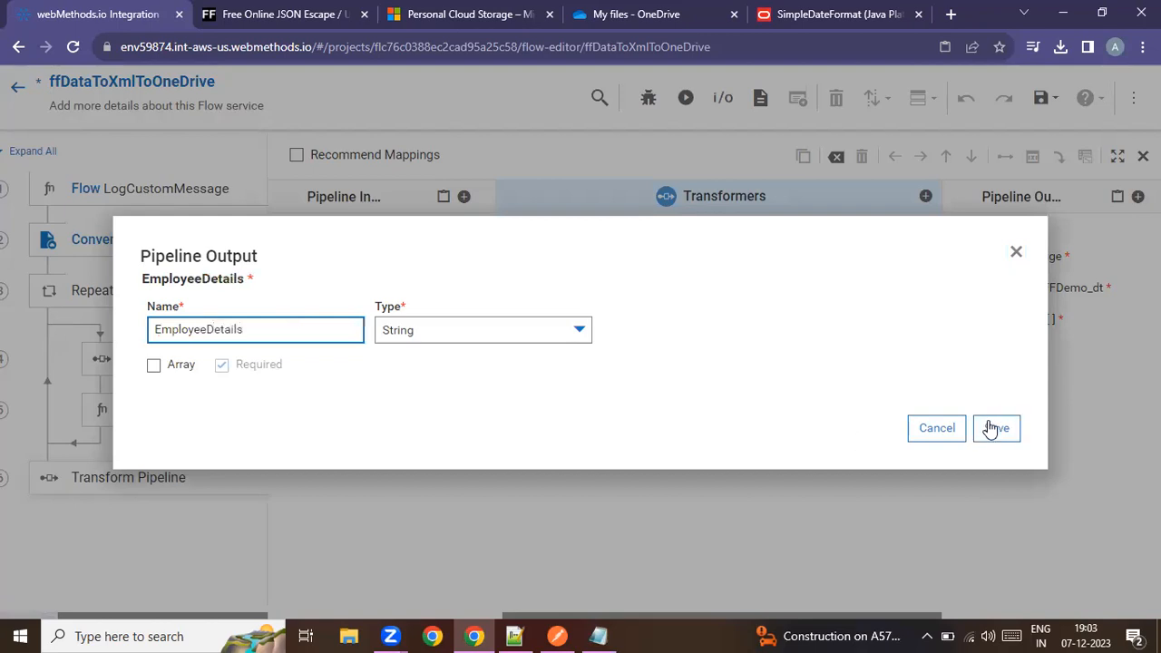
left_click(587, 330)
left_click(422, 382)
left_click(998, 432)
Add a String field named EmployeesOutput under EmployeeDetails in the Pipeline Output
left_click(1038, 391)
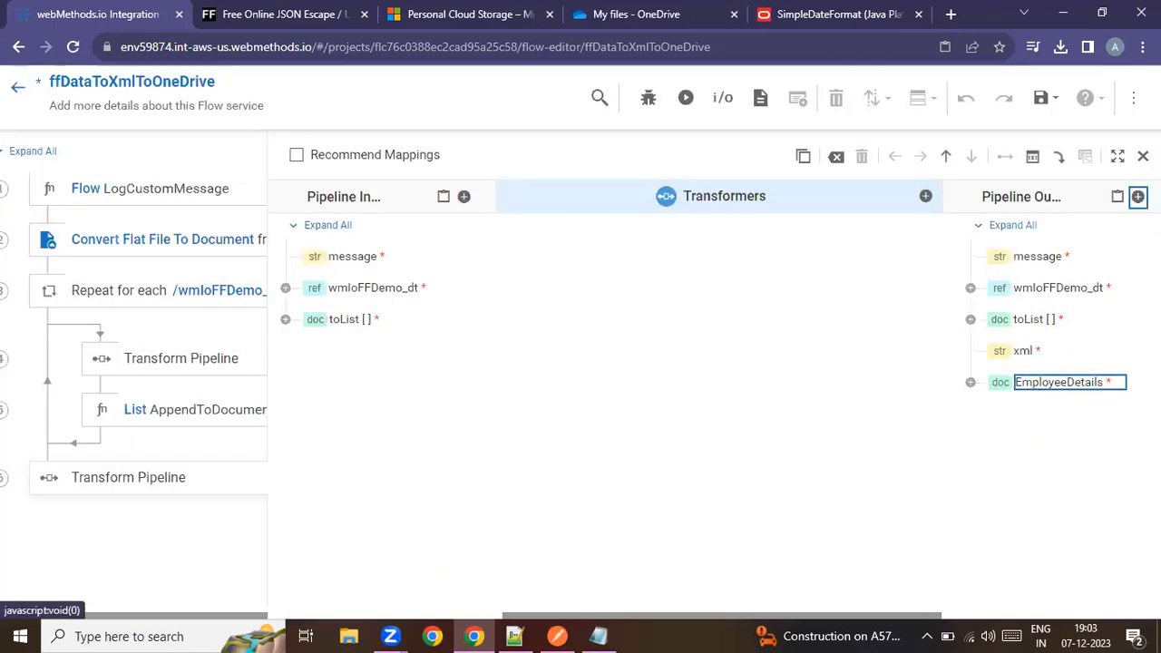
left_click(1138, 196)
double_click(245, 340)
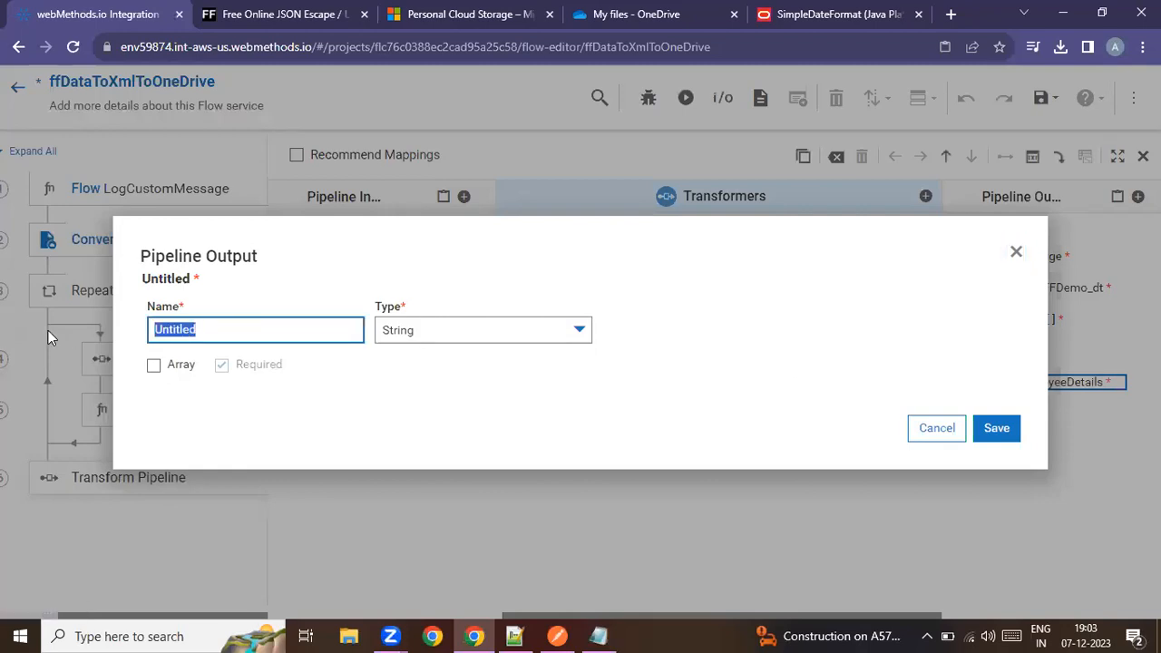
type("Employe")
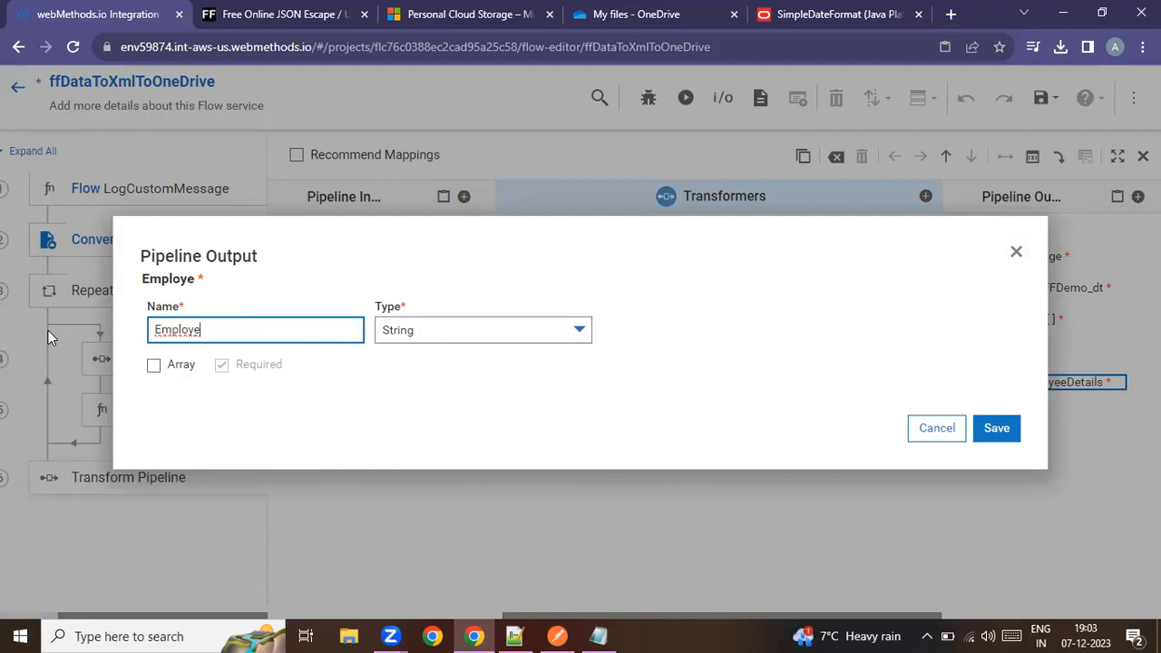
type("e")
type("sOutput")
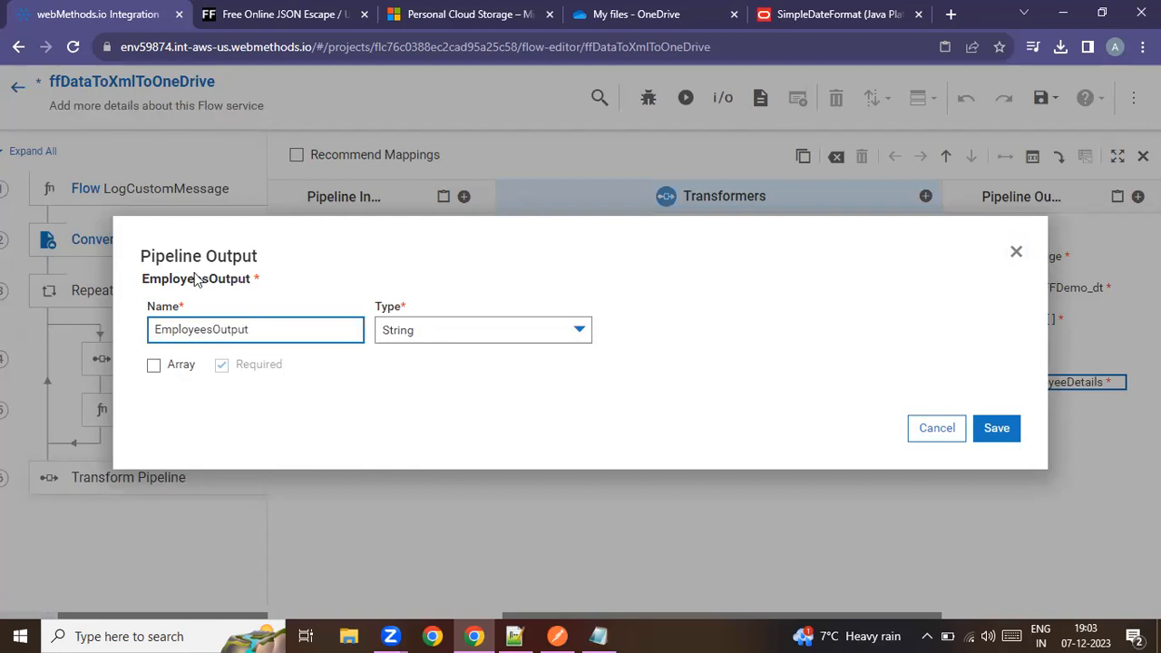
left_click(998, 428)
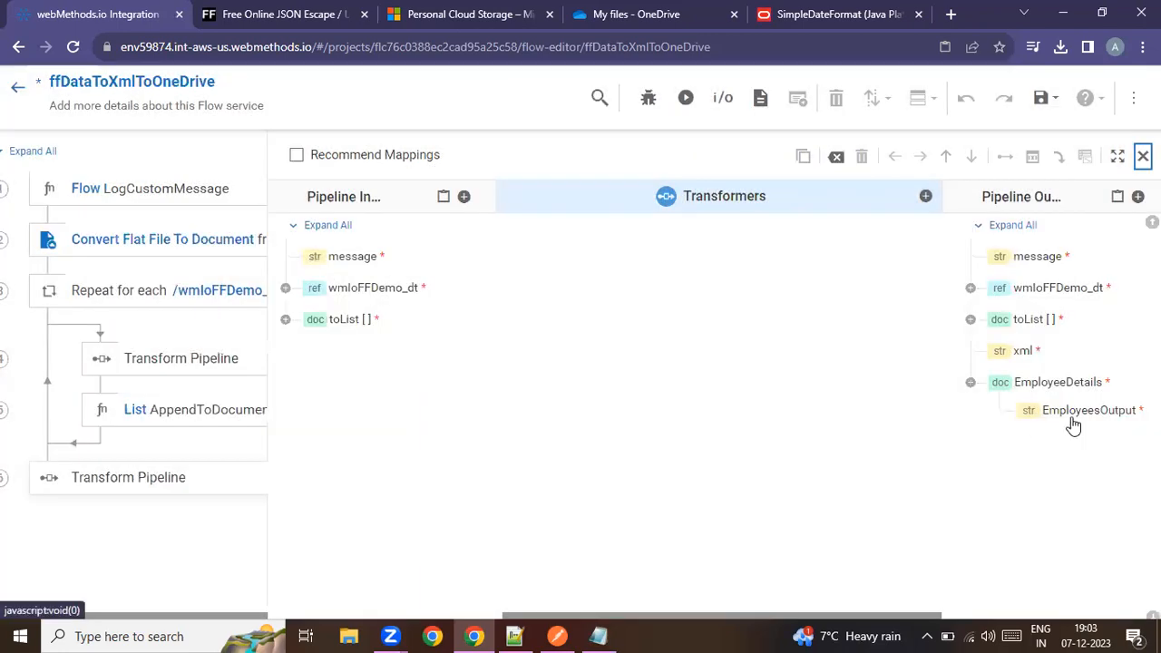
Add a Document field named EmpDetails under EmployeeDetails in the Pipeline Output
left_click(1052, 414)
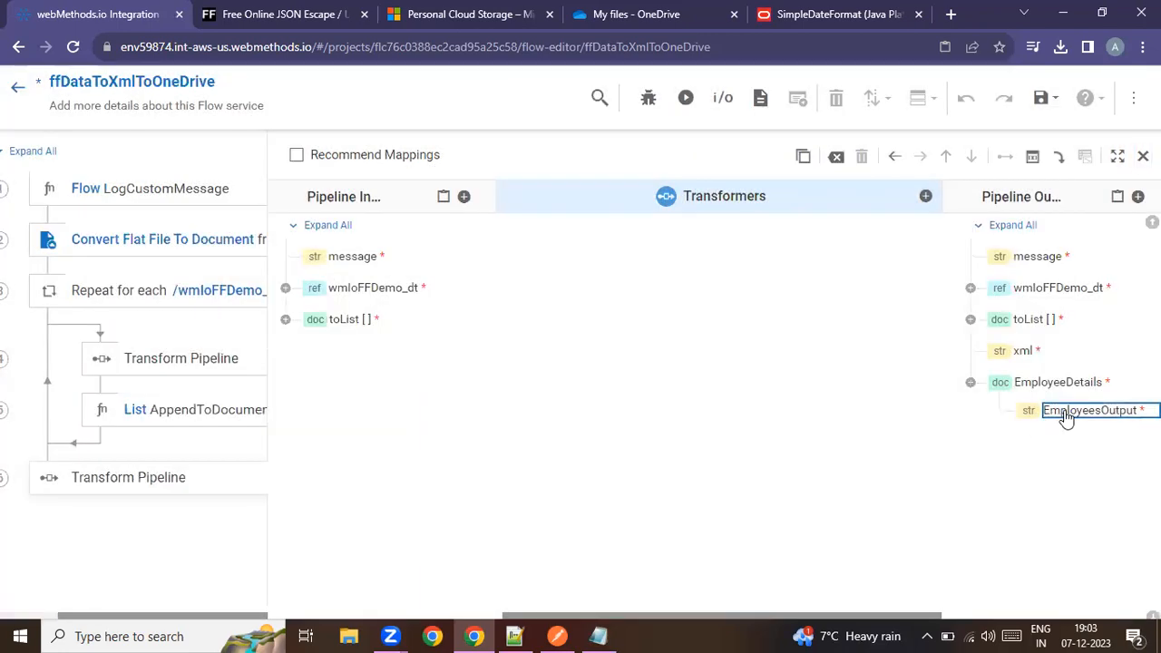
left_click(1089, 417)
left_click(1089, 416)
left_click(1085, 382)
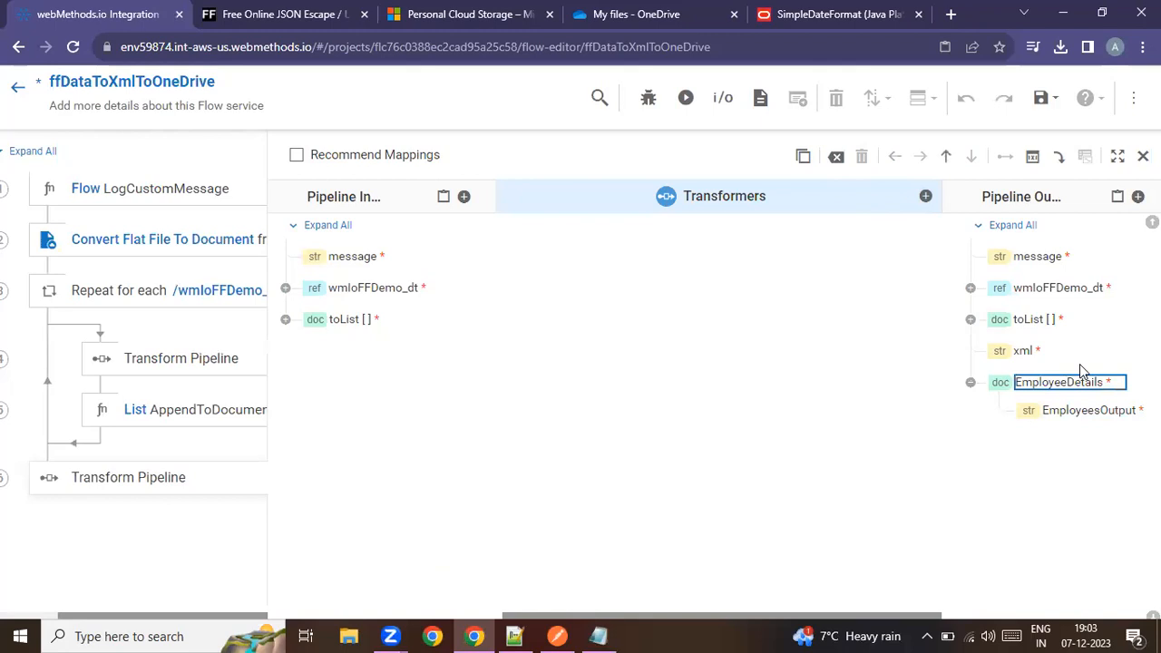
left_click(1137, 196)
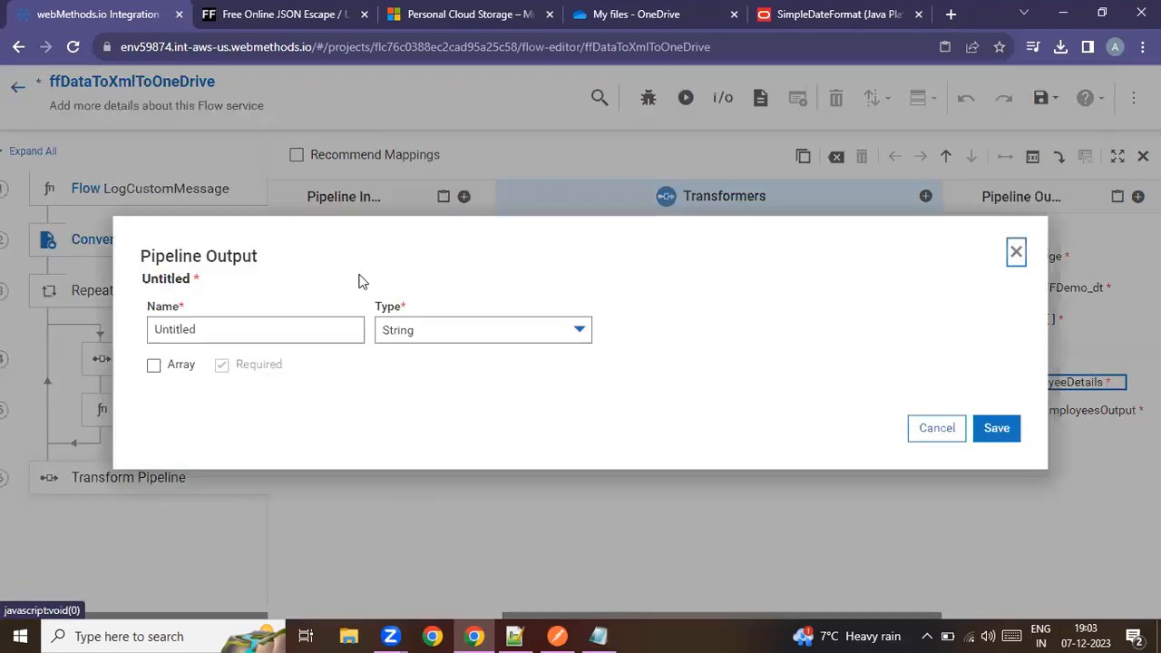
left_click(269, 325)
type("Emp")
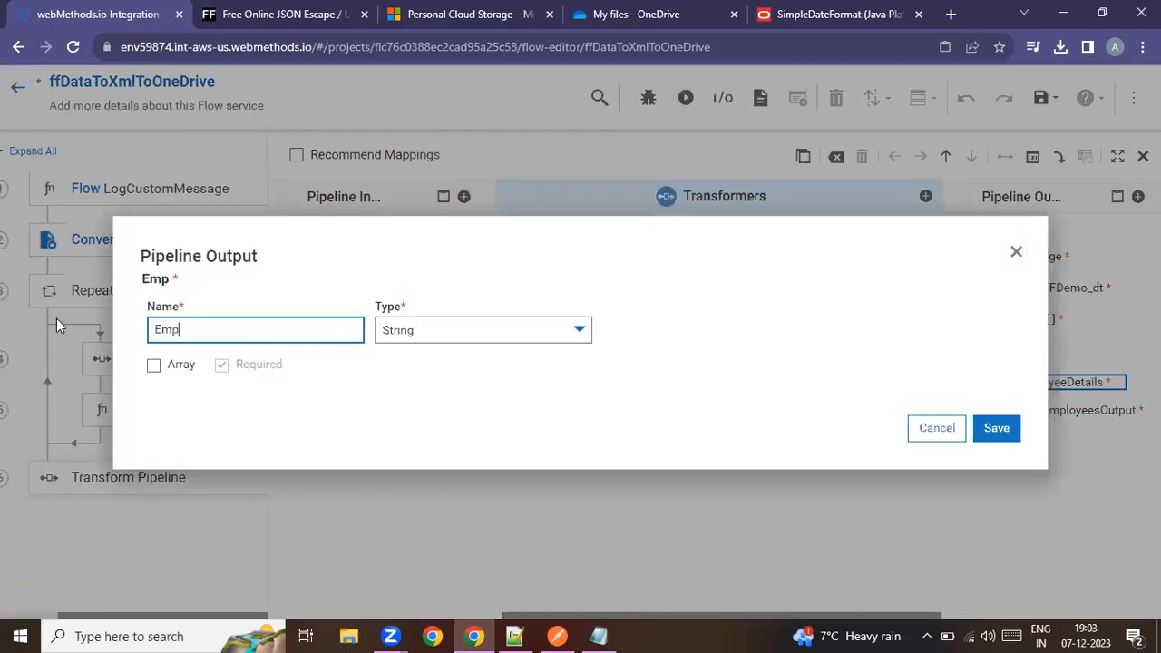
type("Details")
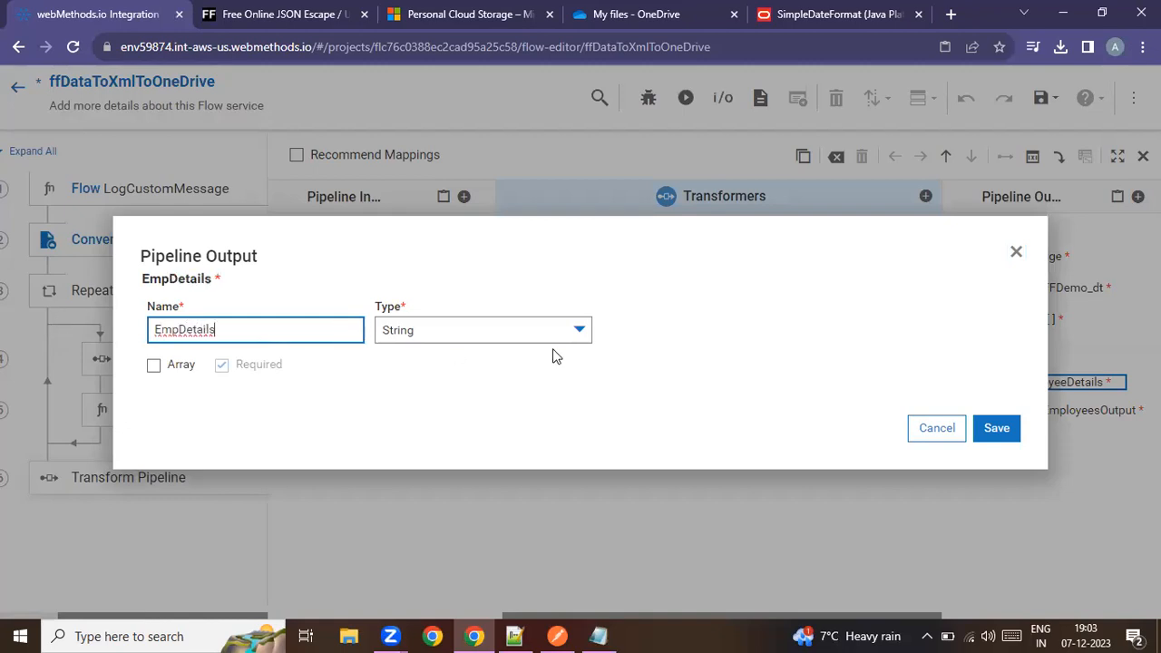
left_click(591, 330)
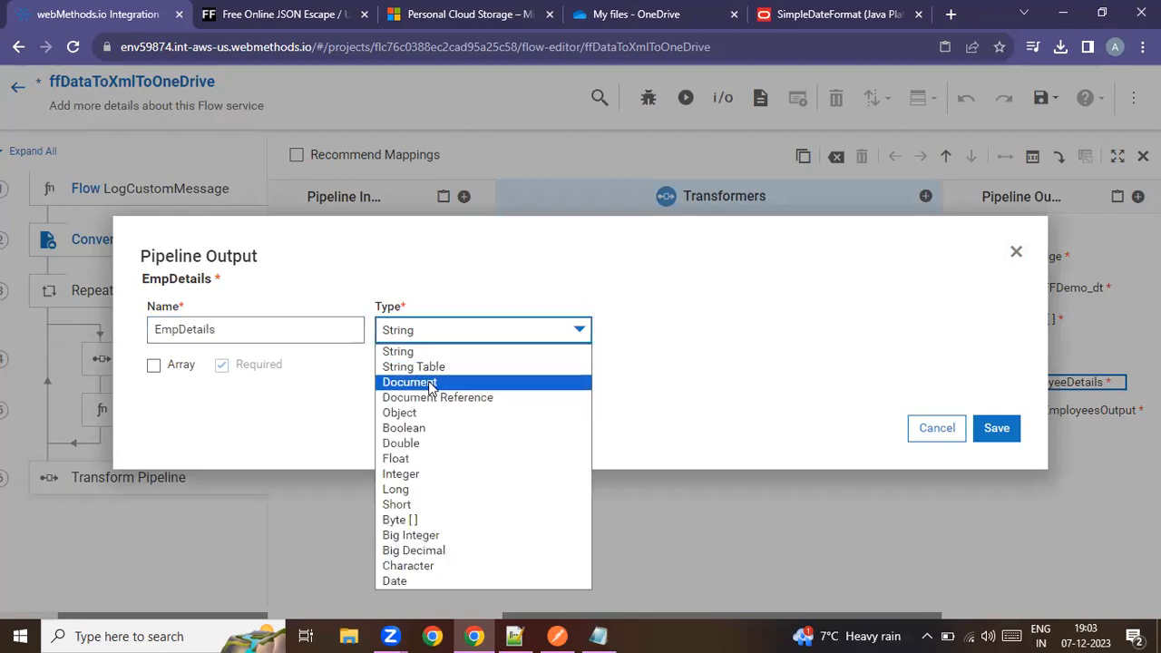
left_click(404, 376)
left_click(1001, 429)
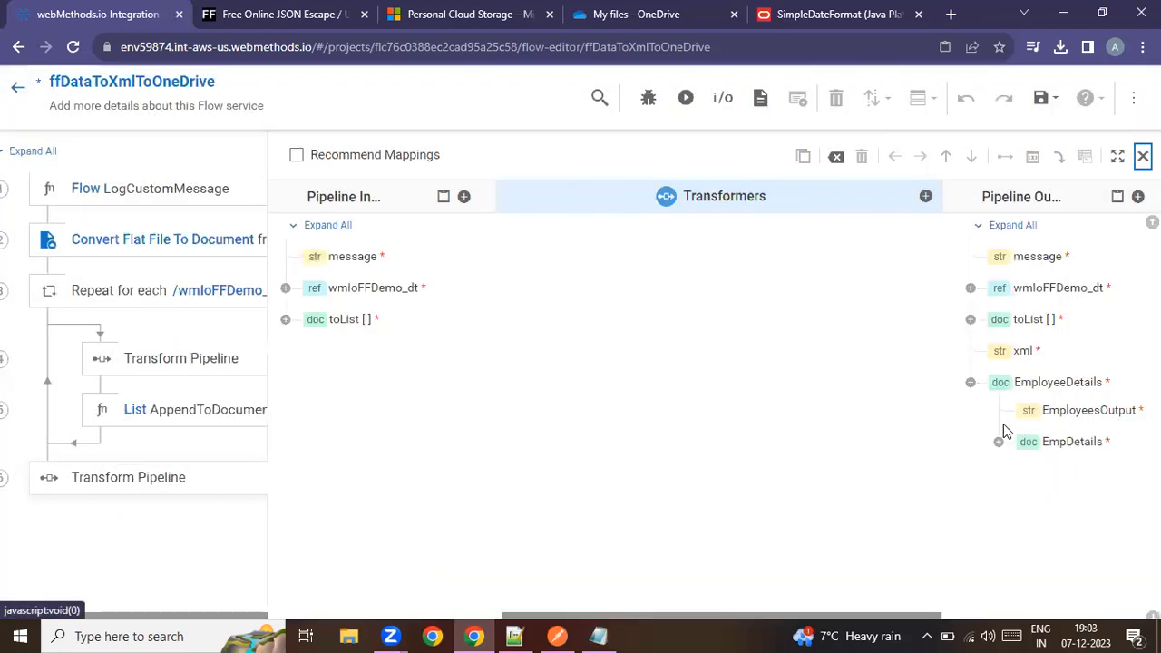
Add a Document field named Employees under EmpDetails in the Pipeline Output
left_click(1080, 448)
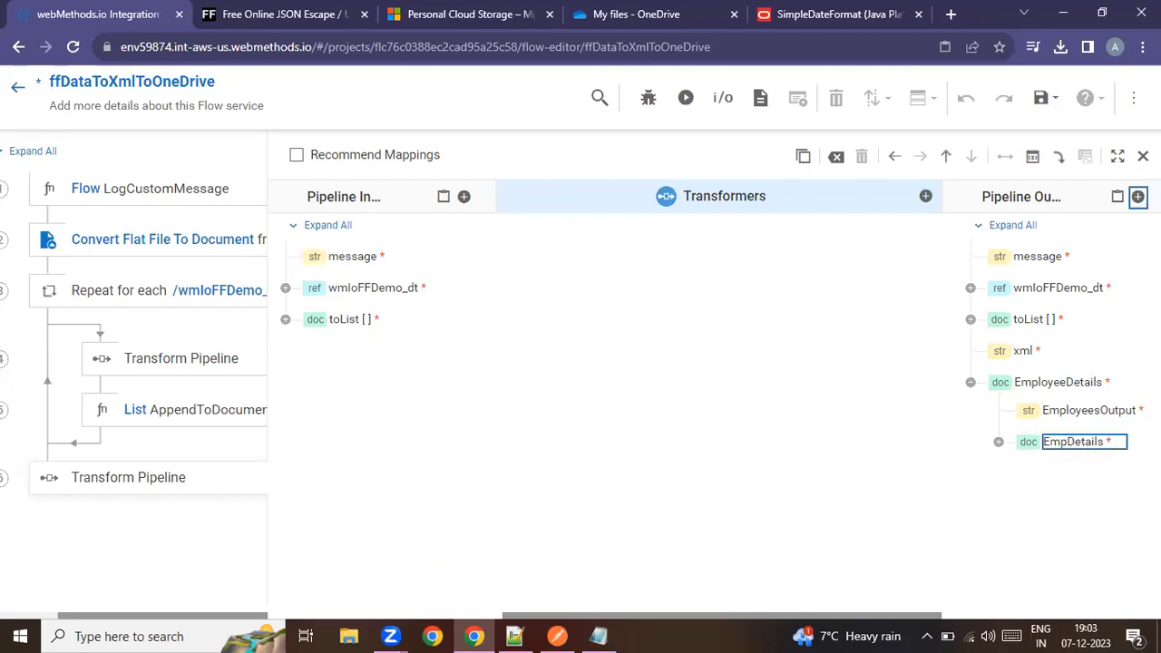
left_click(1138, 196)
left_click_drag(276, 332, 104, 331)
type("Employees")
left_click(231, 381)
left_click(579, 331)
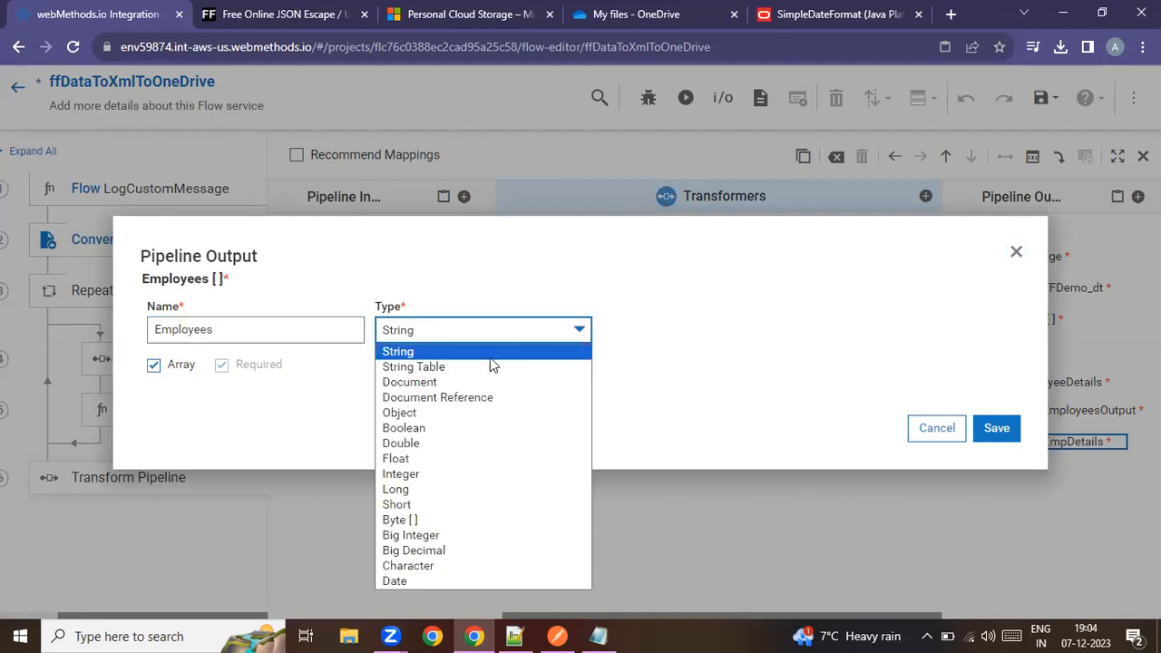
left_click(432, 382)
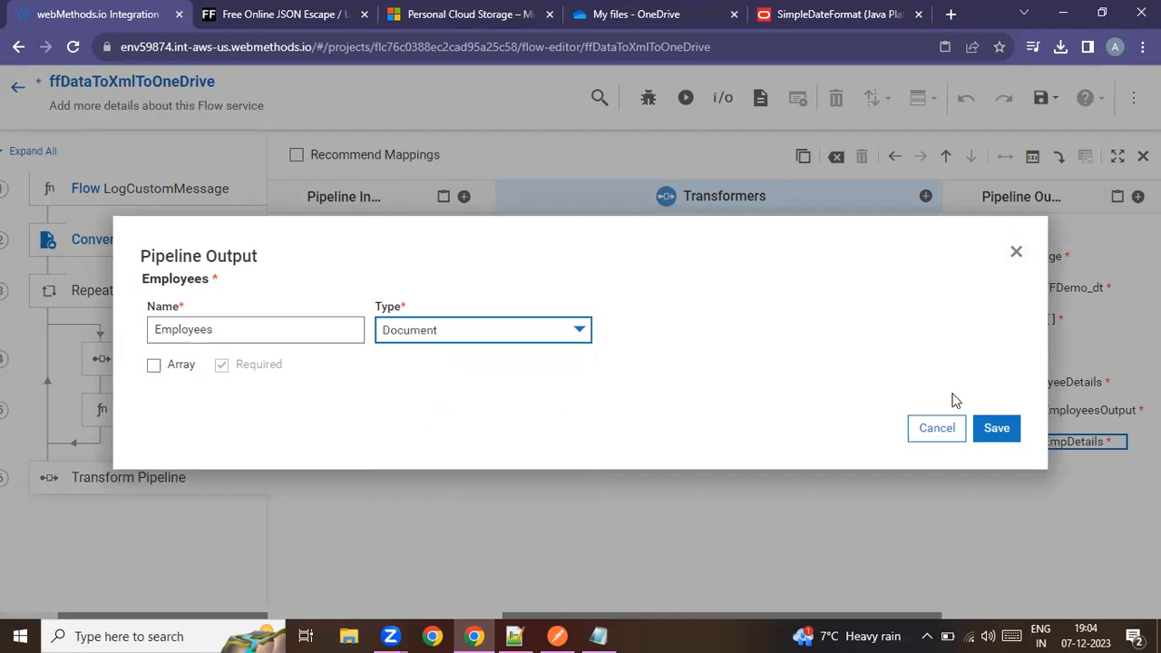
left_click(997, 430)
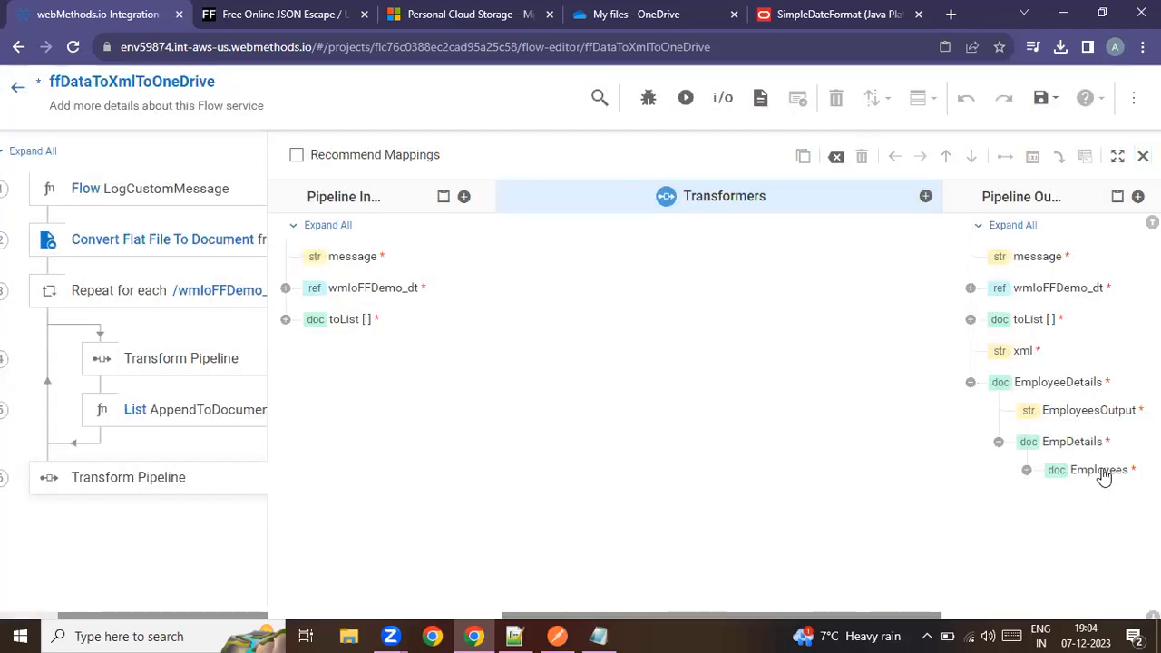
Add a Document array field named Emps under Employees in the Pipeline Output
left_click(1108, 479)
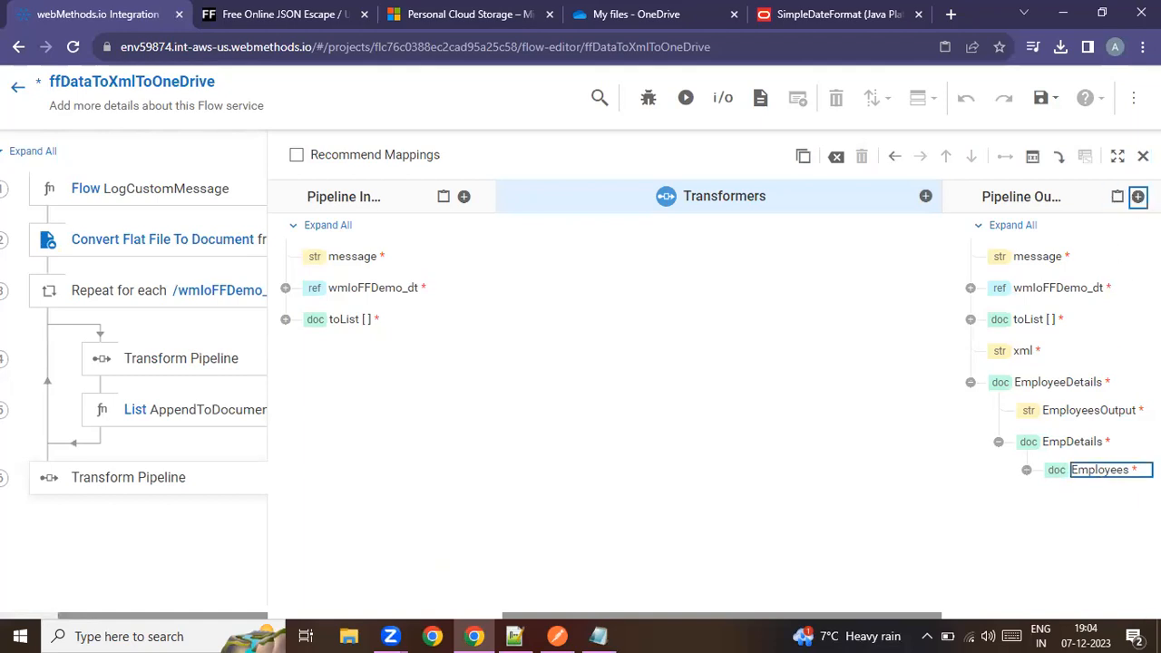
left_click(1138, 196)
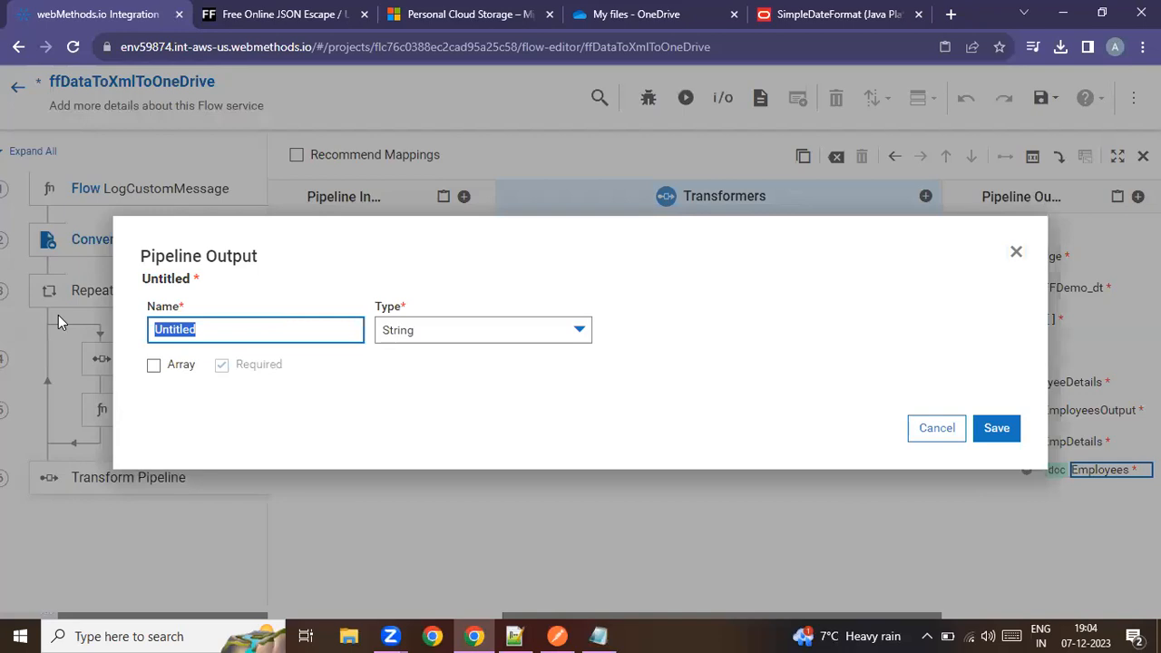
type("Emps")
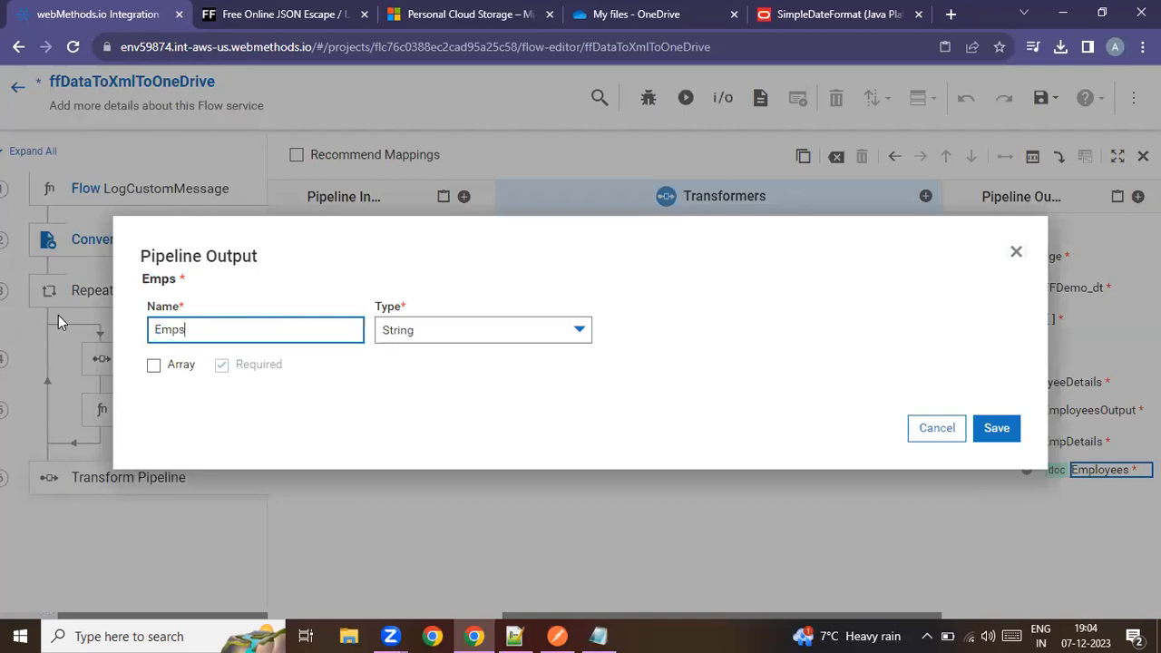
left_click(153, 365)
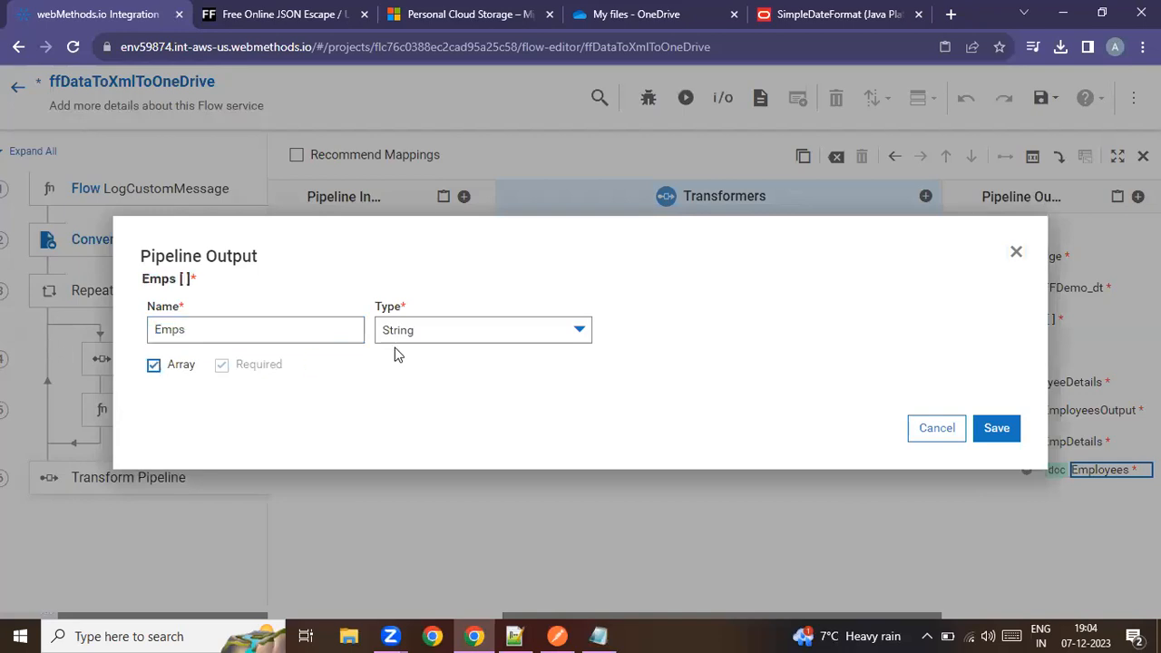
left_click(526, 336)
left_click(446, 382)
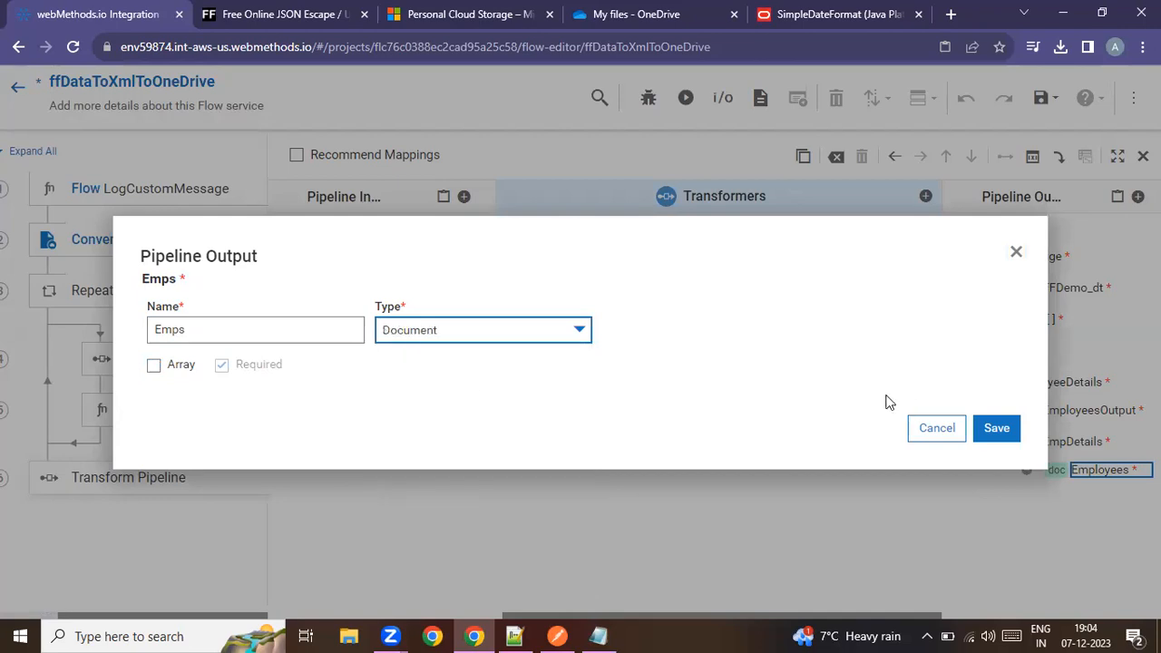
left_click(154, 365)
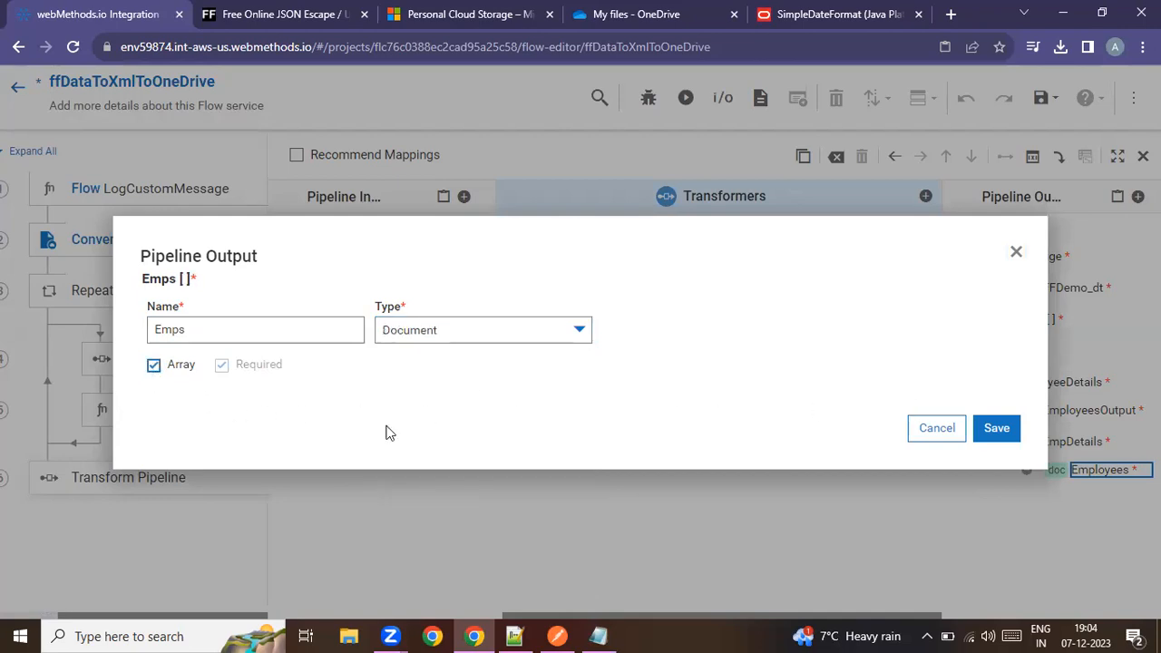
left_click(998, 430)
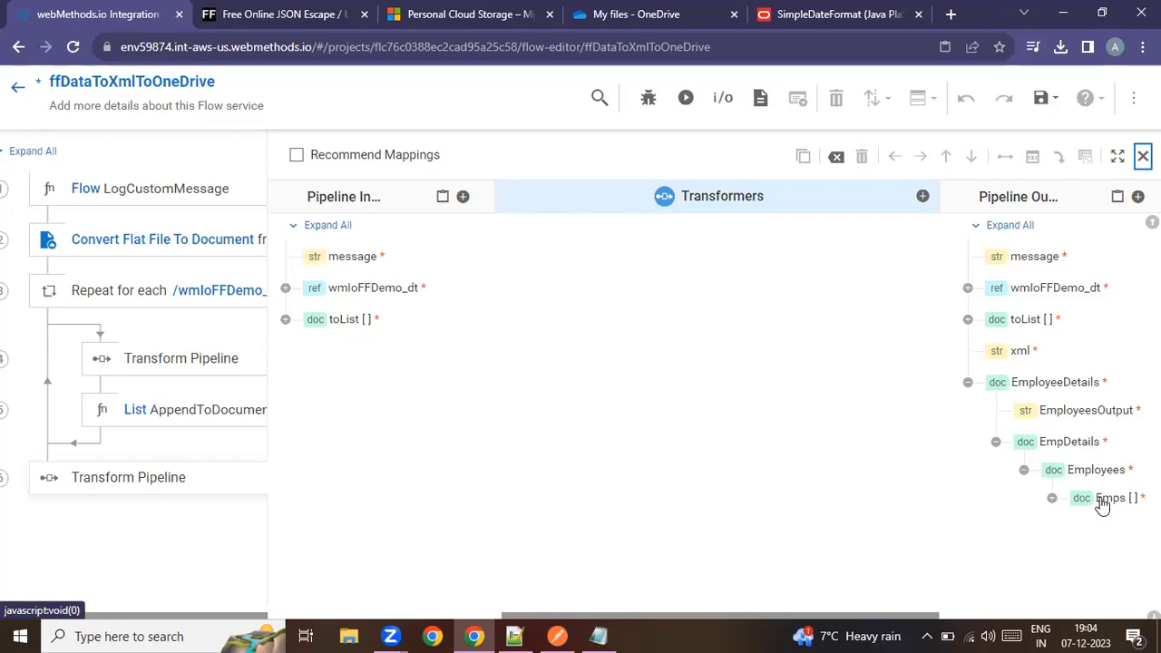
Map toList from the Pipeline Input to Emps, drop toList from the Pipeline Output, and close the mapping
left_click(1102, 502)
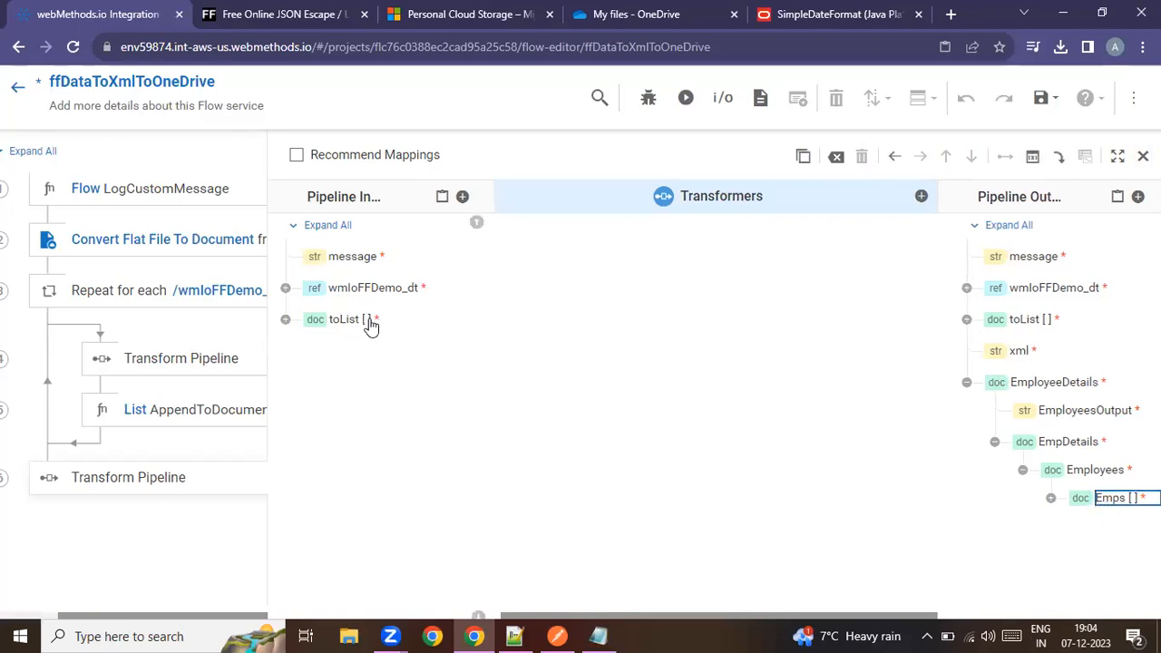
left_click(338, 322)
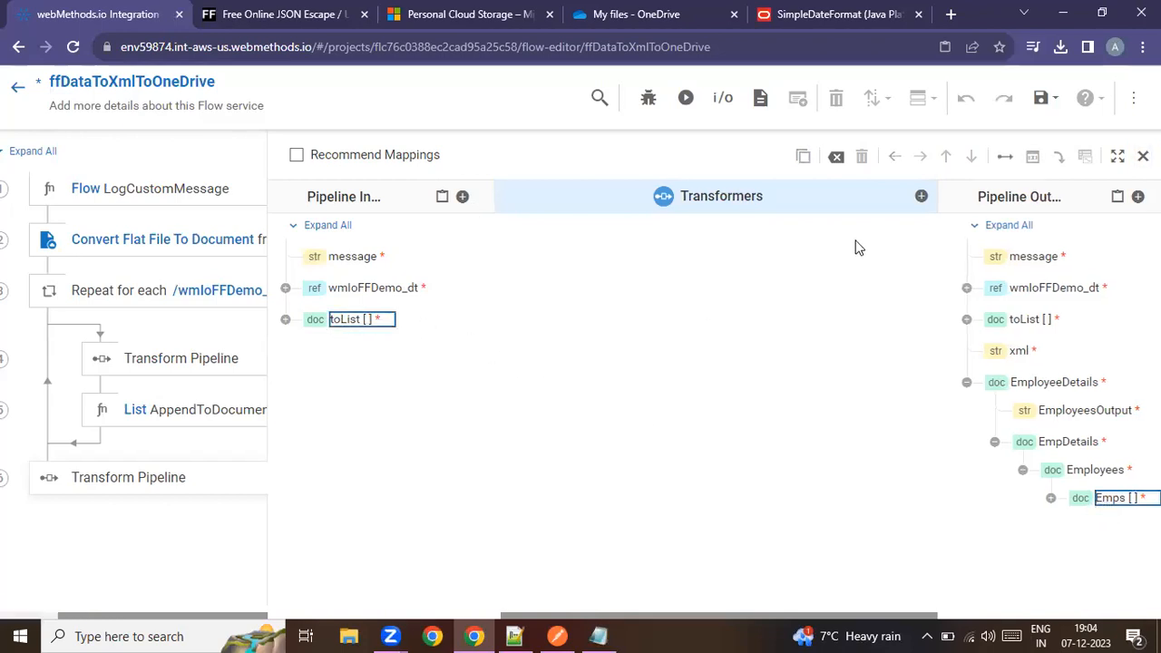
left_click(1006, 157)
left_click(1029, 322)
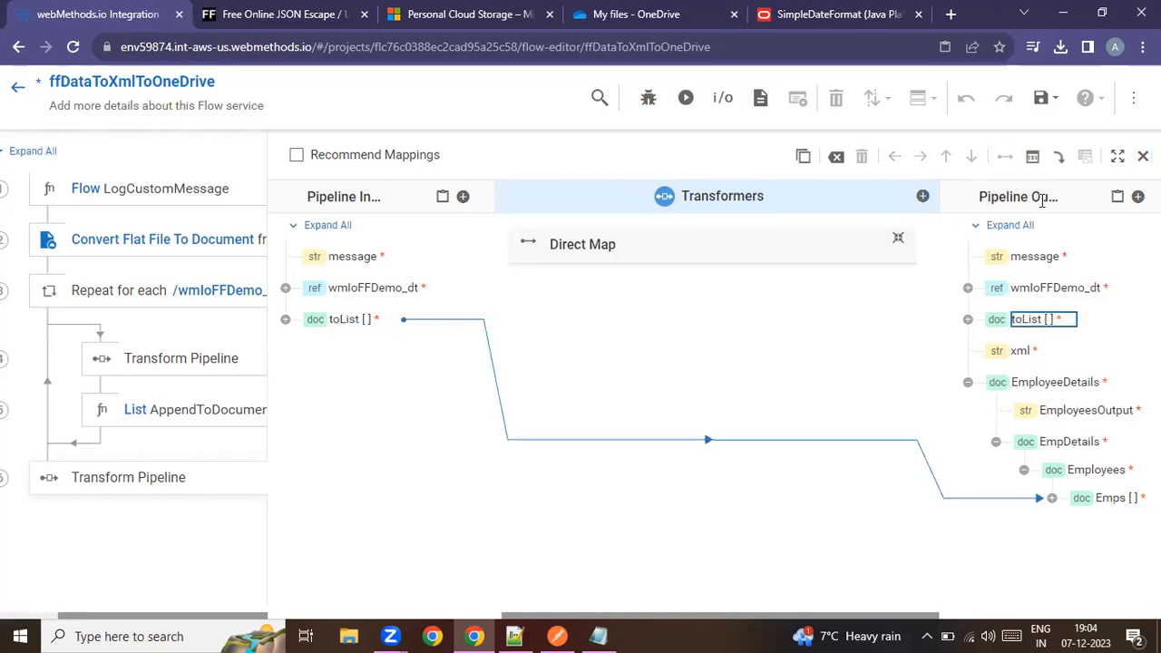
left_click(1059, 157)
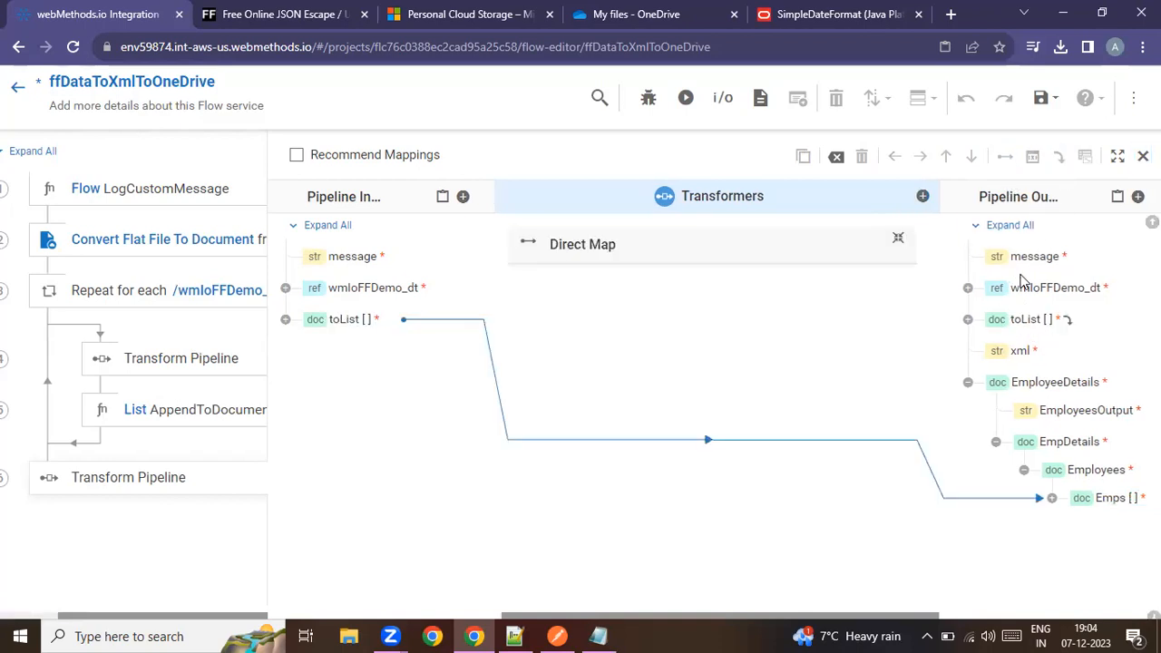
left_click(970, 383)
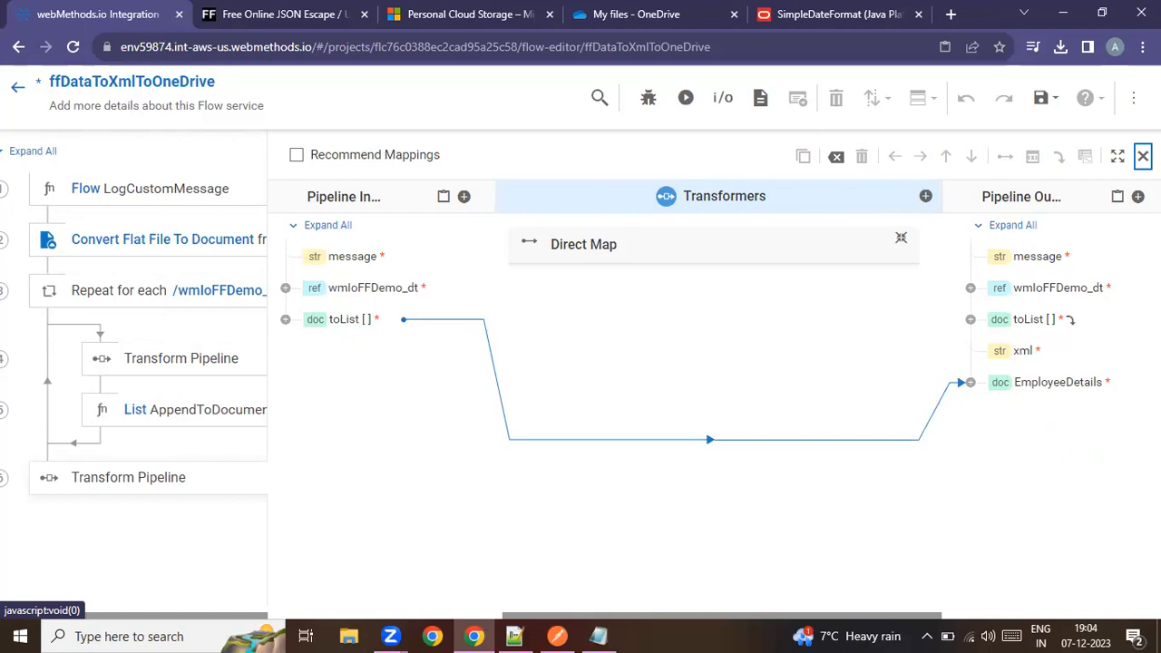
left_click(1143, 156)
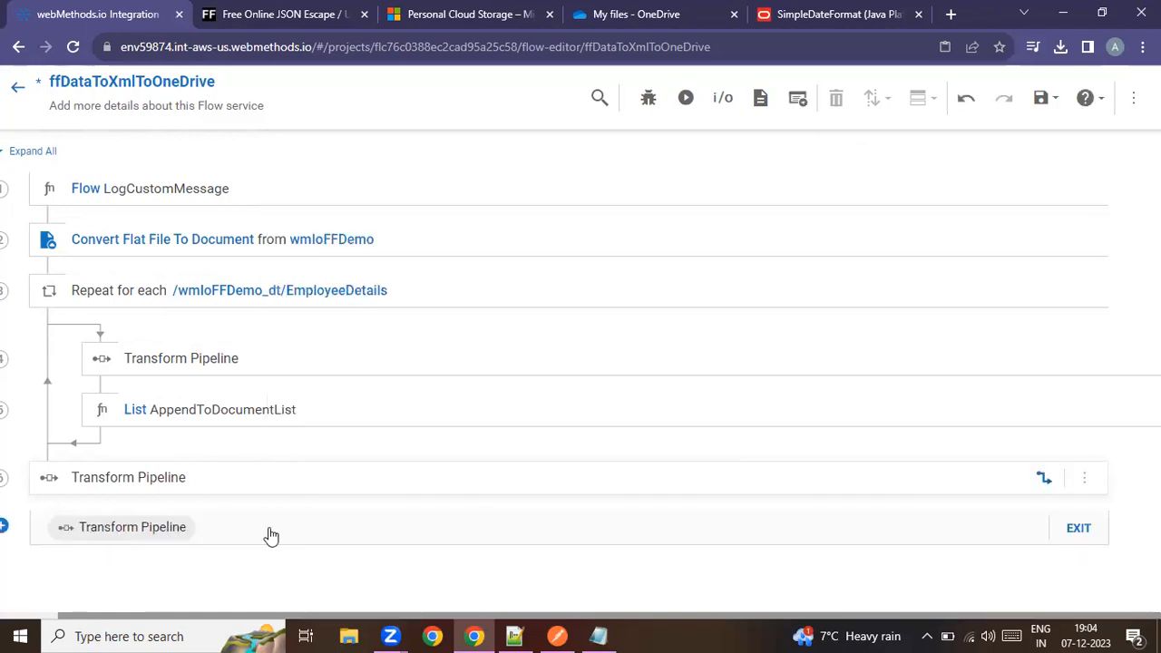
Add an XML documentToXMLString step after the last Transform Pipeline step
left_click(5, 527)
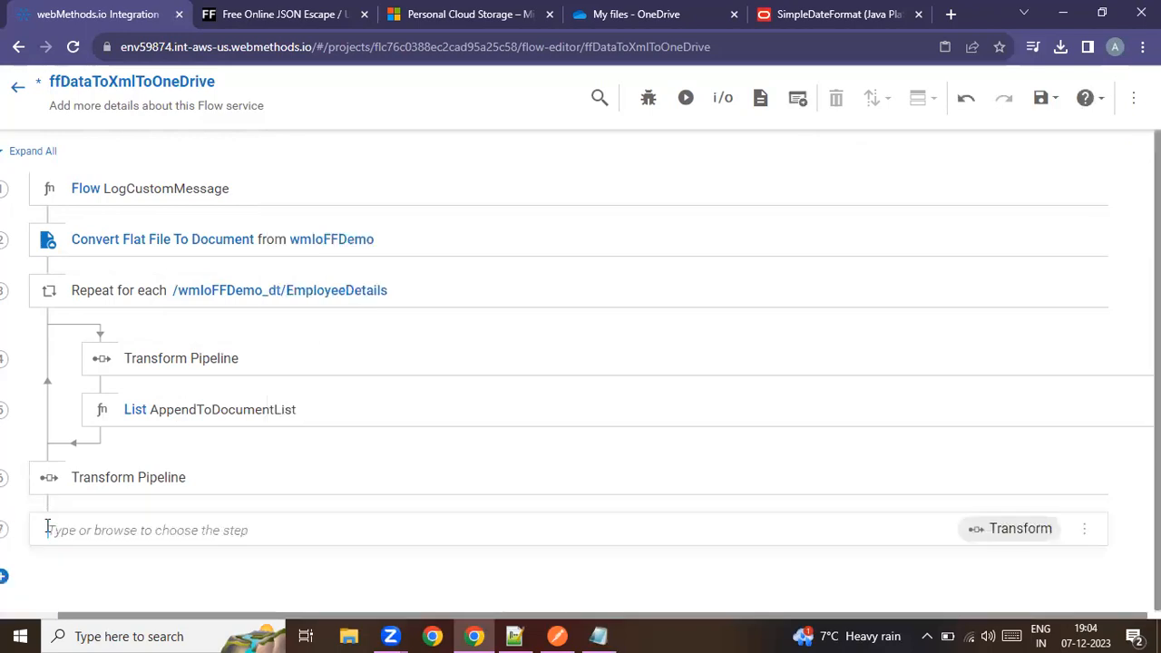
left_click(115, 527)
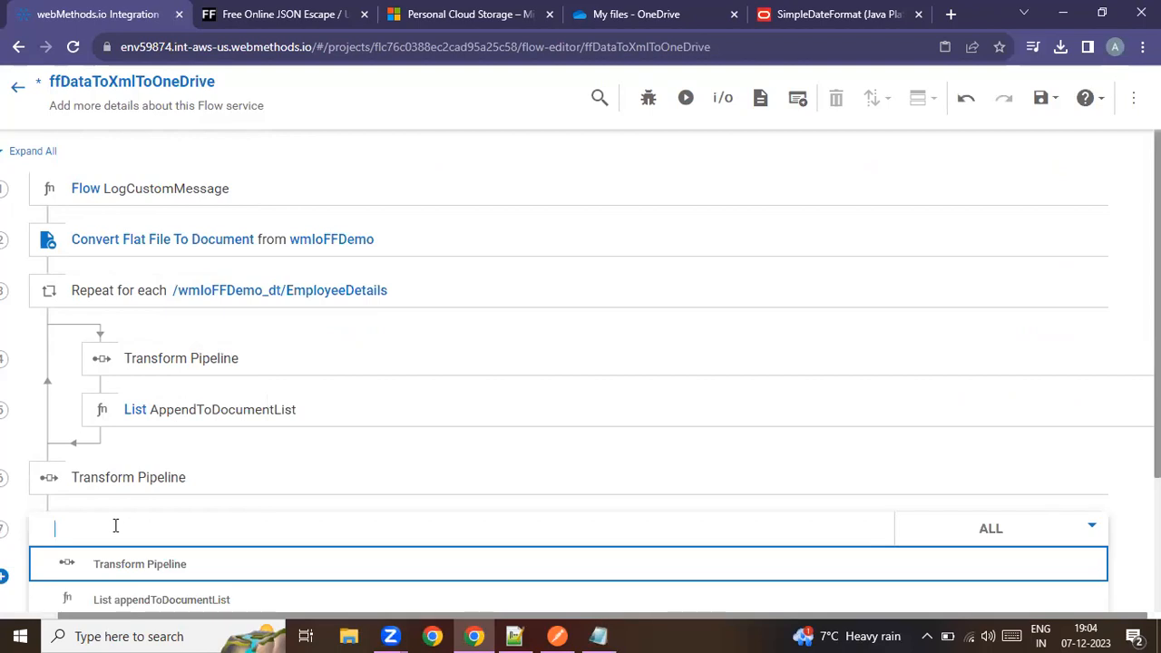
type("xml")
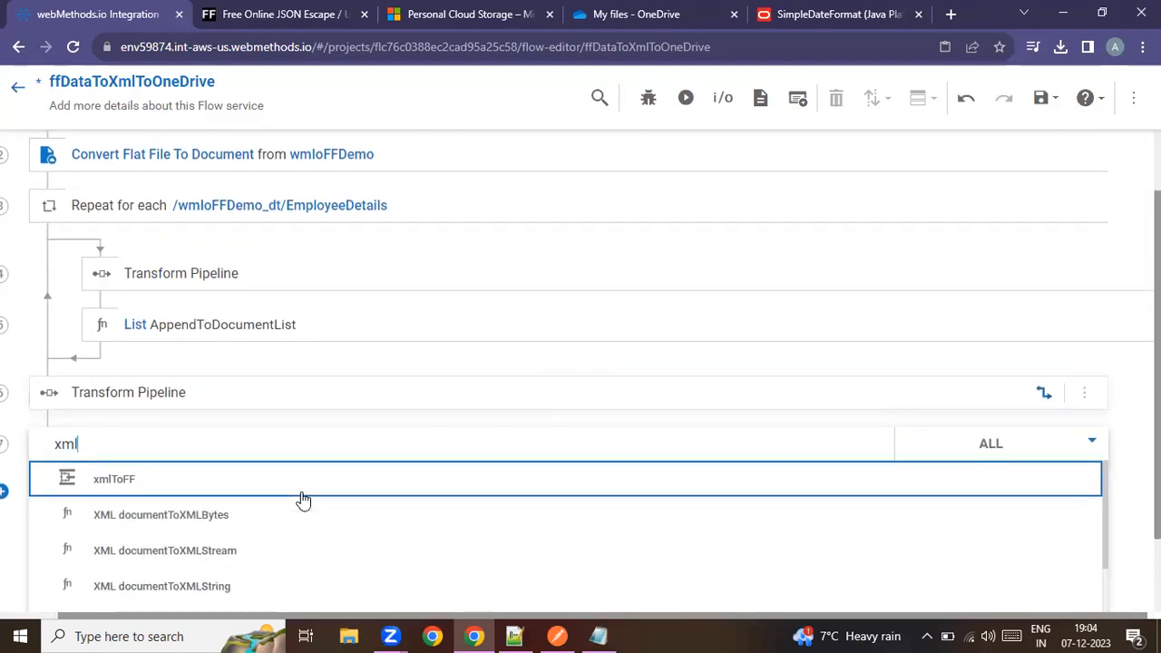
left_click(196, 587)
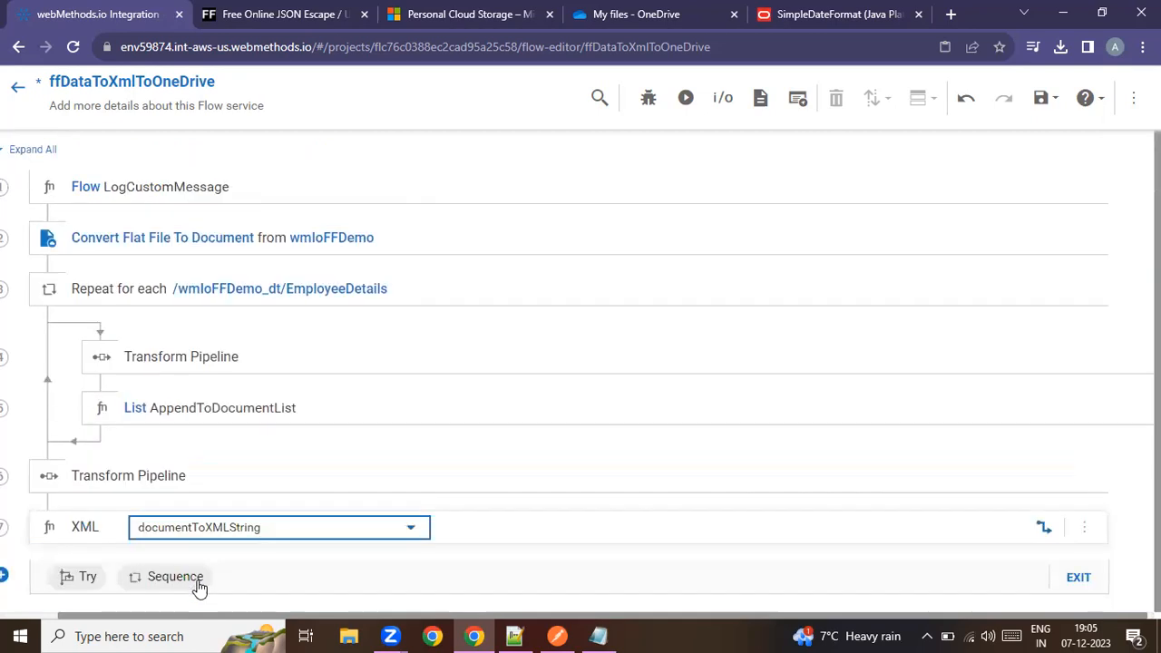
In the XML step's mapping, map EmployeeDetails to the document input and drop wmIoFFDemo_dt from the Pipeline Input
left_click(1045, 527)
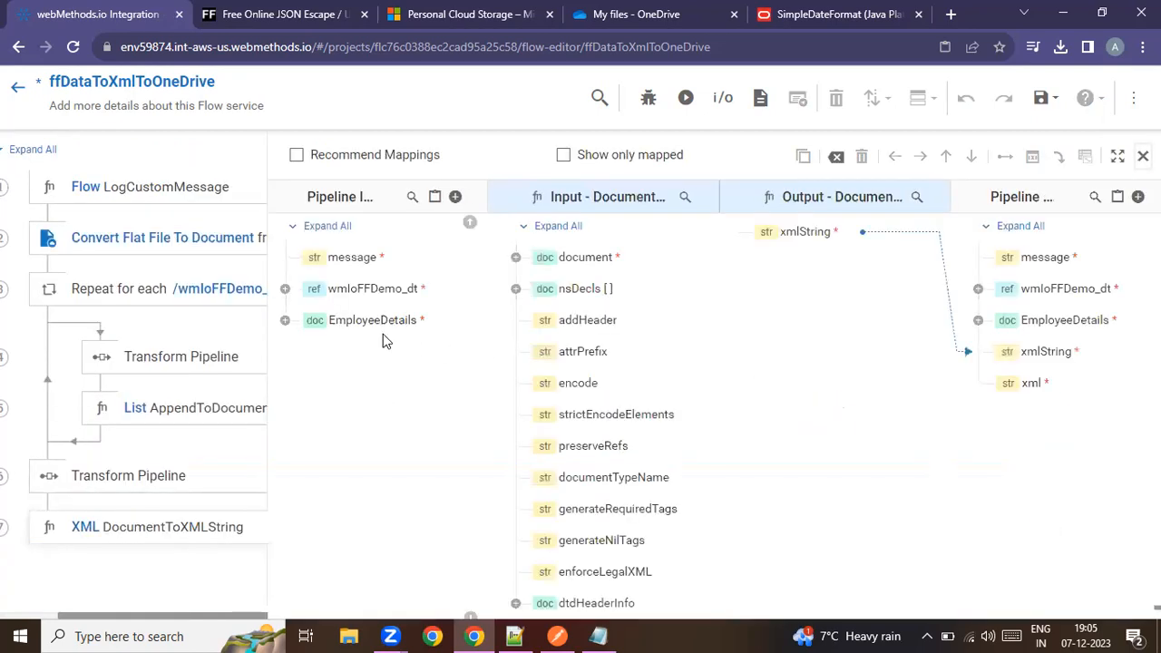
left_click_drag(360, 320, 375, 321)
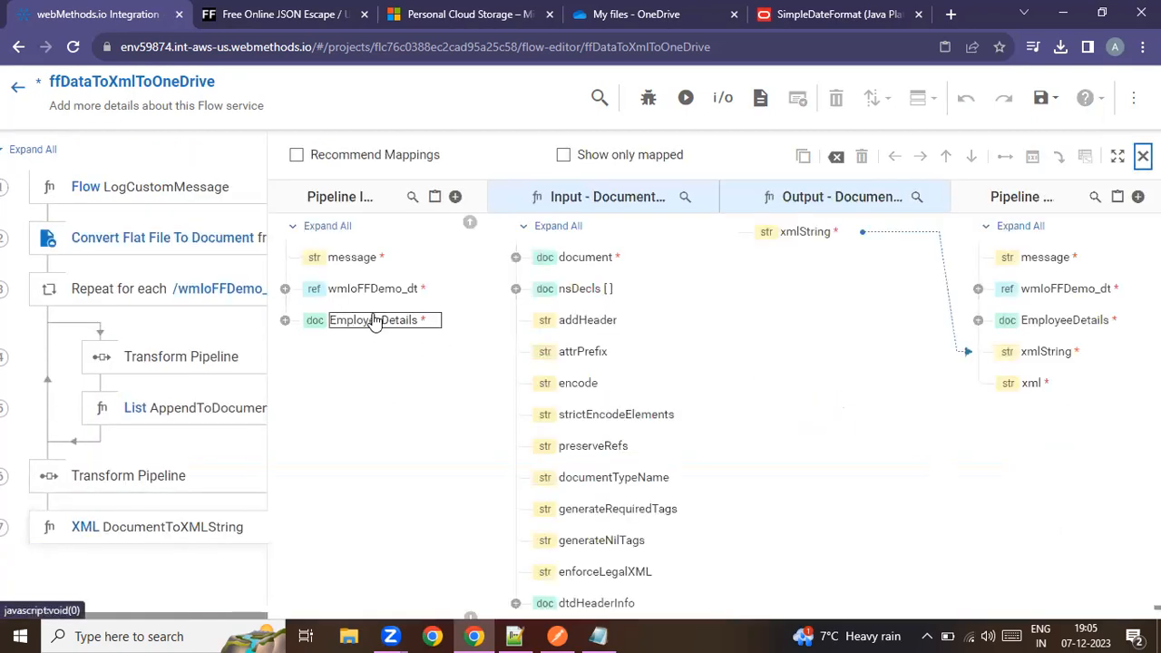
left_click(285, 320)
left_click(383, 323)
left_click(585, 259)
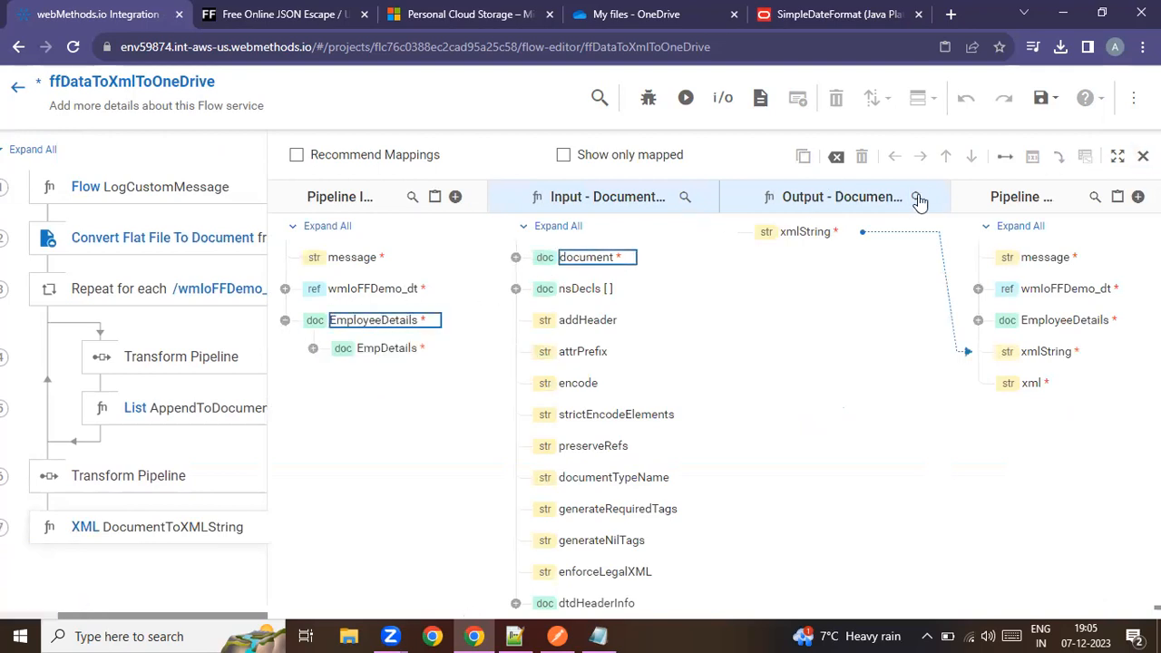
left_click(1012, 162)
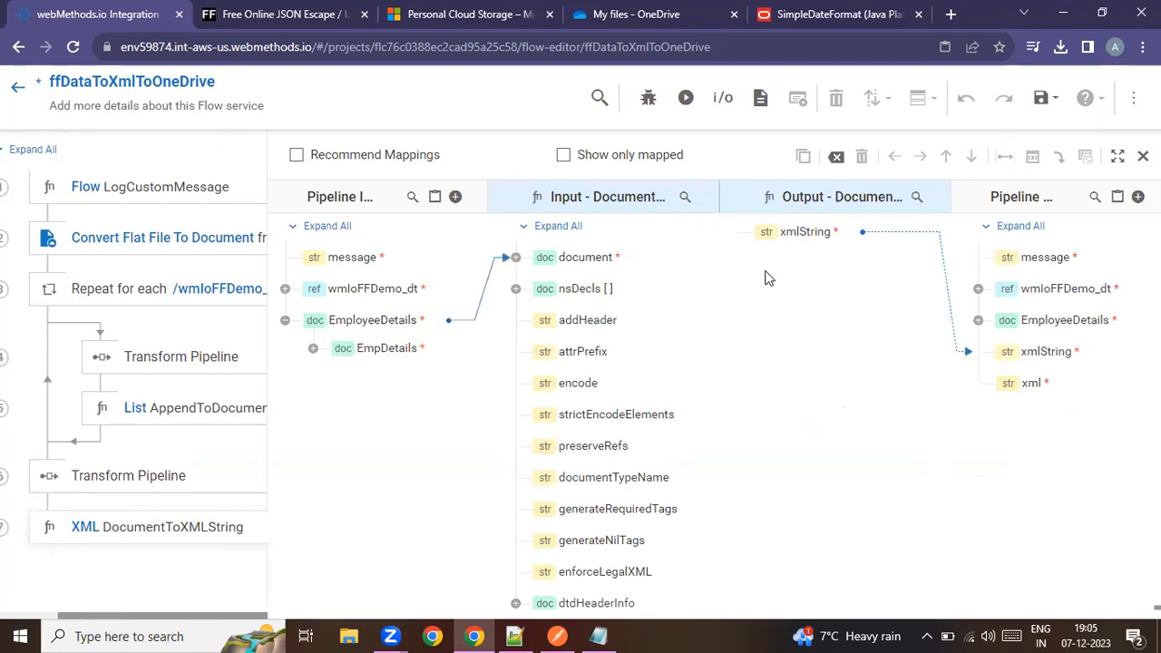
left_click(385, 294)
left_click(1059, 158)
Map the function's xmlString output to the xml field in the Pipeline Output
left_click(1034, 383)
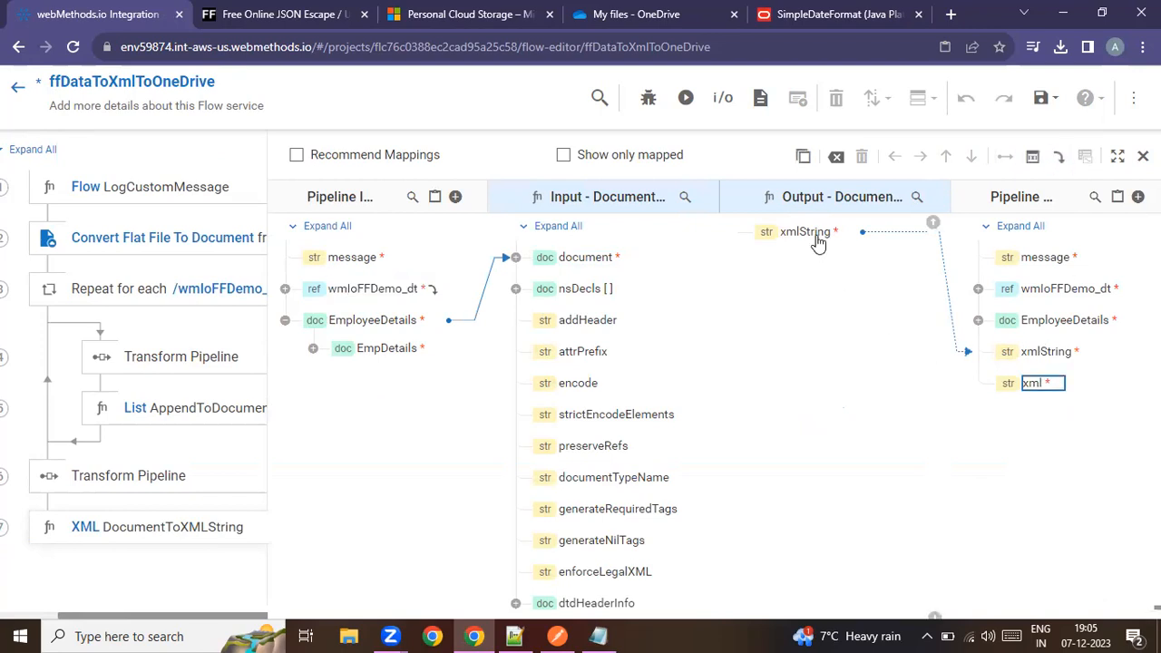
left_click(807, 233)
left_click(1001, 161)
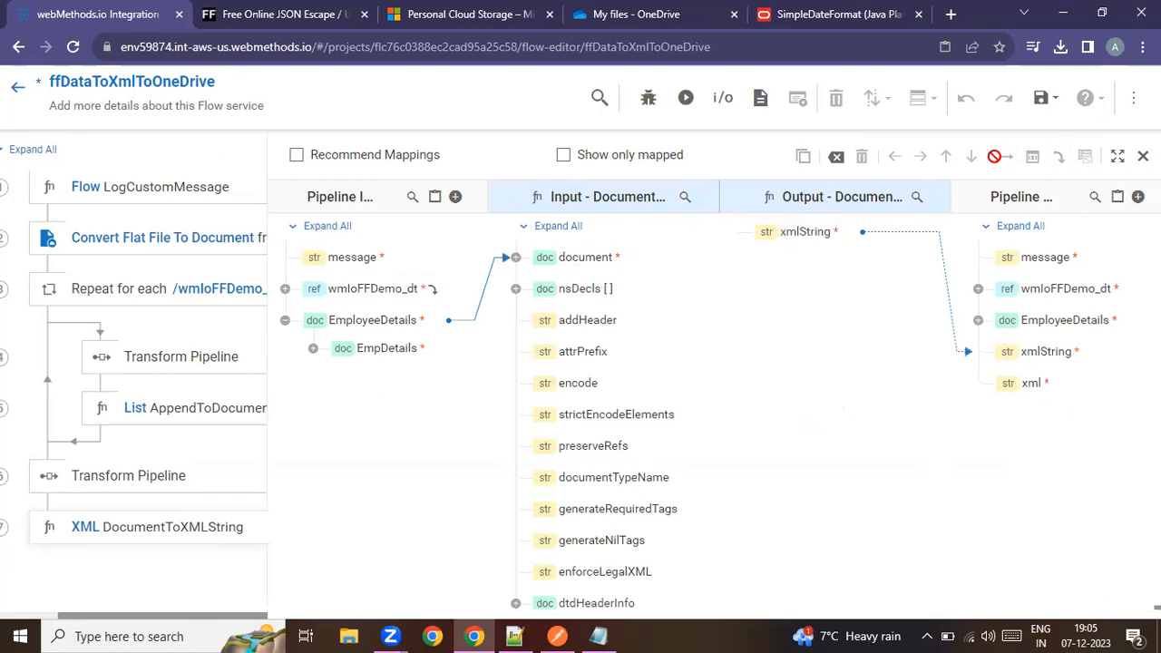
left_click(1033, 383)
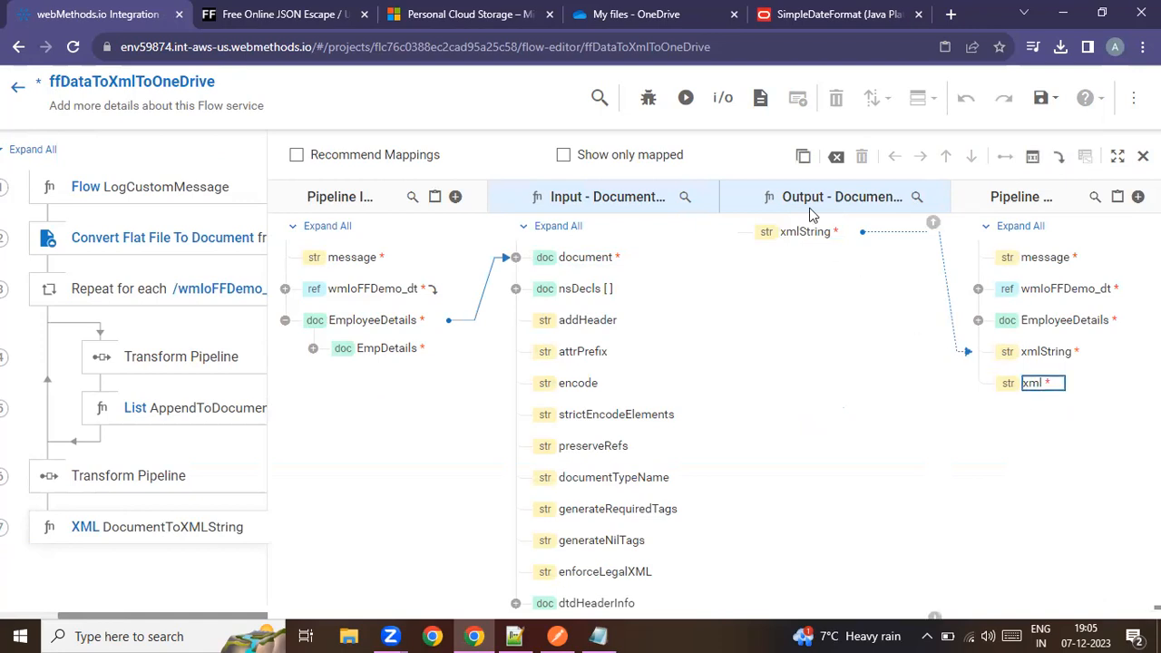
left_click(809, 232)
left_click(1005, 157)
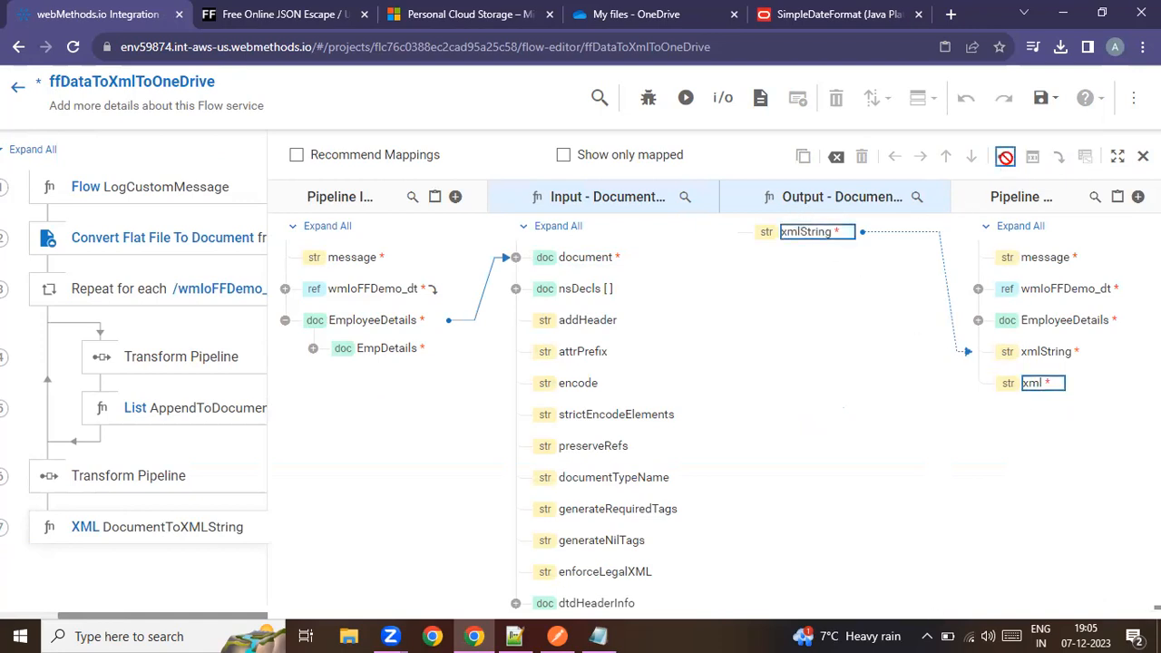
Drop EmployeeDetails and xmlString from the Pipeline Output, then save the flow service and close the mapping
left_click(1066, 321)
left_click(1059, 156)
left_click(1044, 351)
left_click(1059, 156)
left_click(1042, 98)
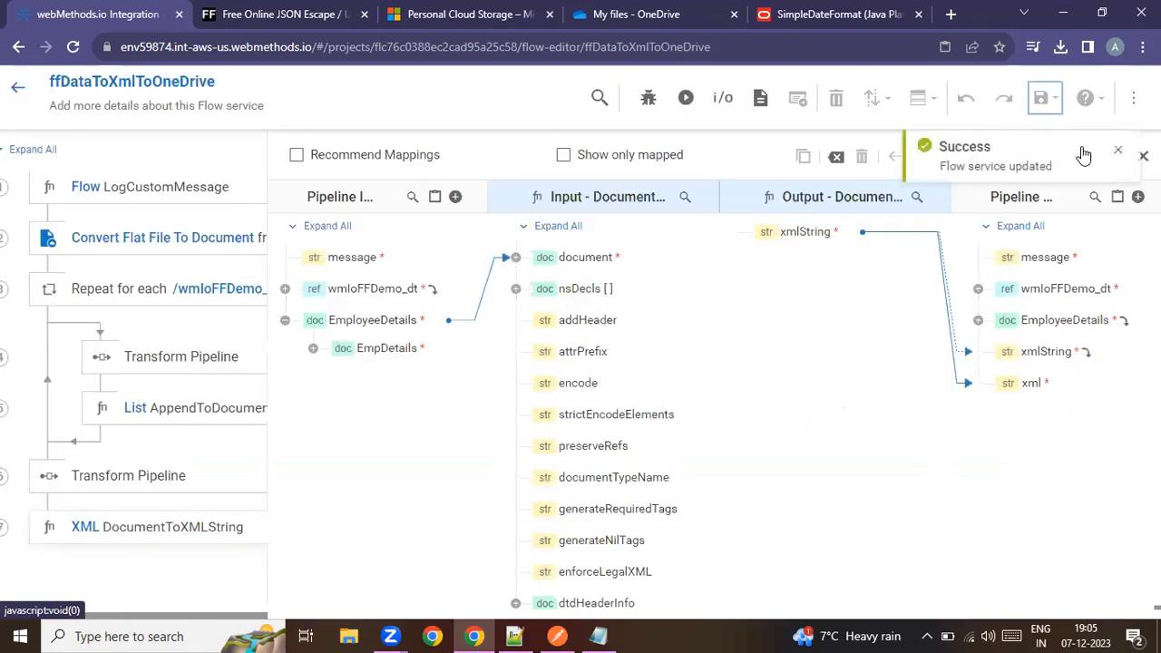
left_click(1144, 156)
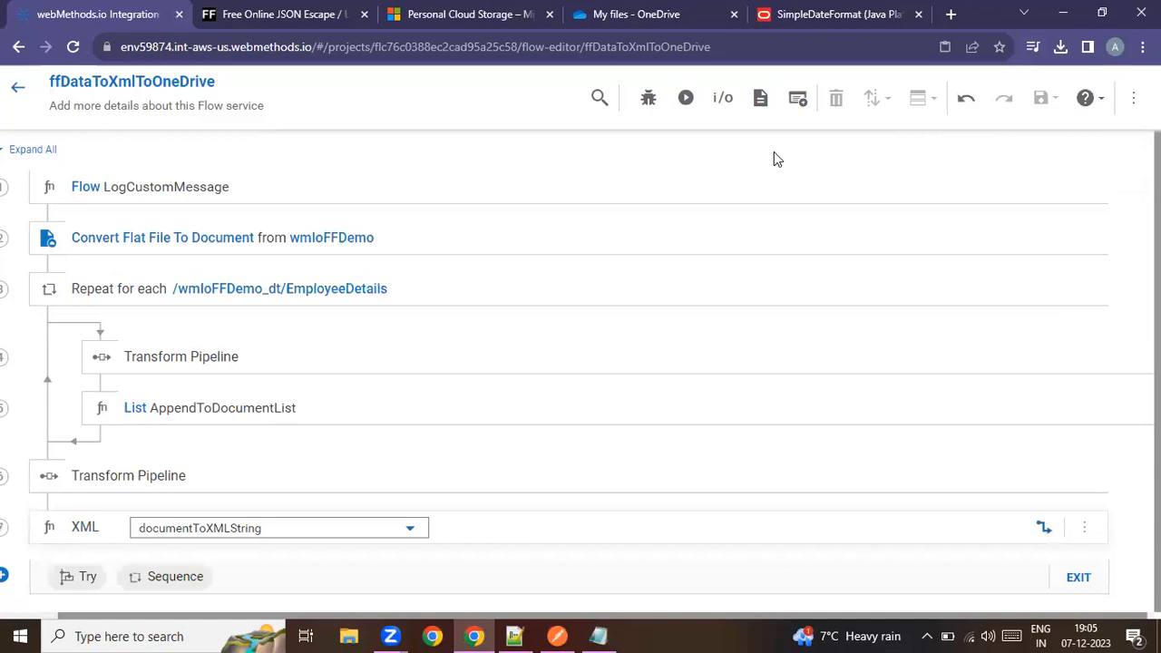
Open the flow service's run inputs with ffData as a multi-line field, and copy all records from the new 4 file in Notepad++
left_click(687, 99)
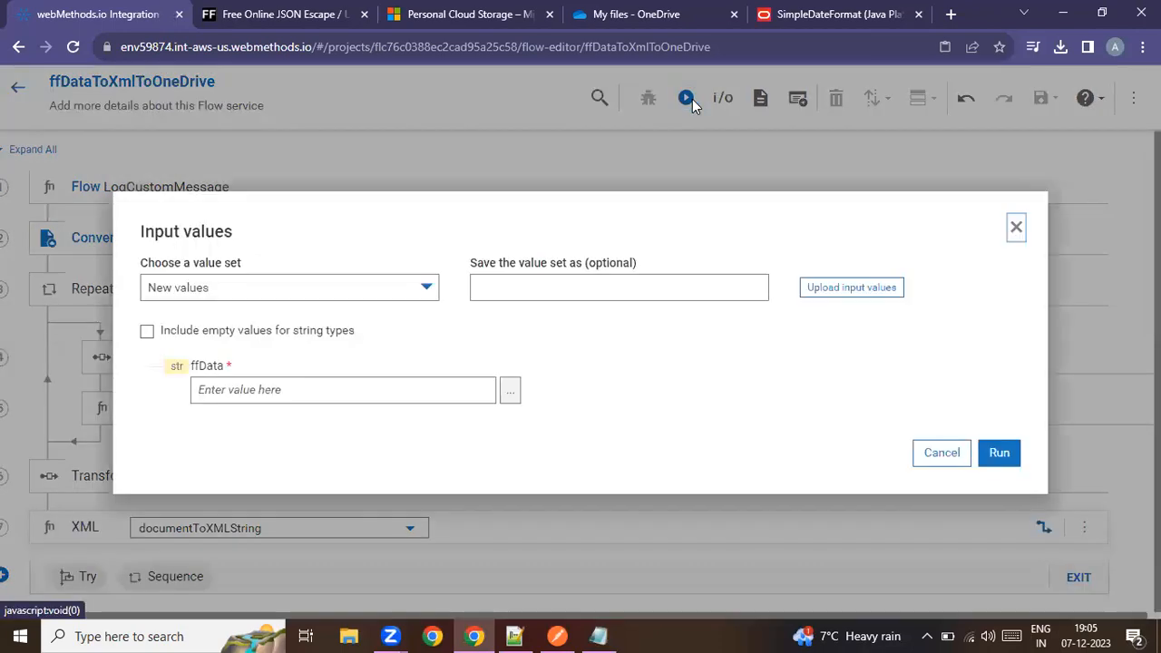
left_click(511, 391)
left_click(529, 633)
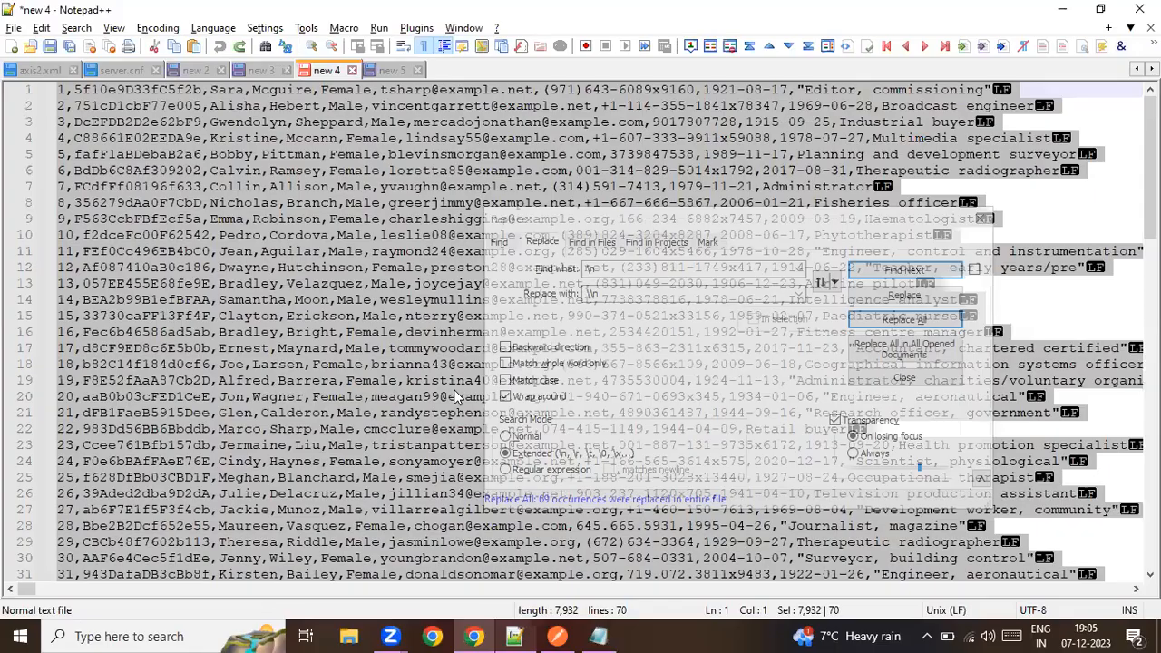
left_click(369, 191)
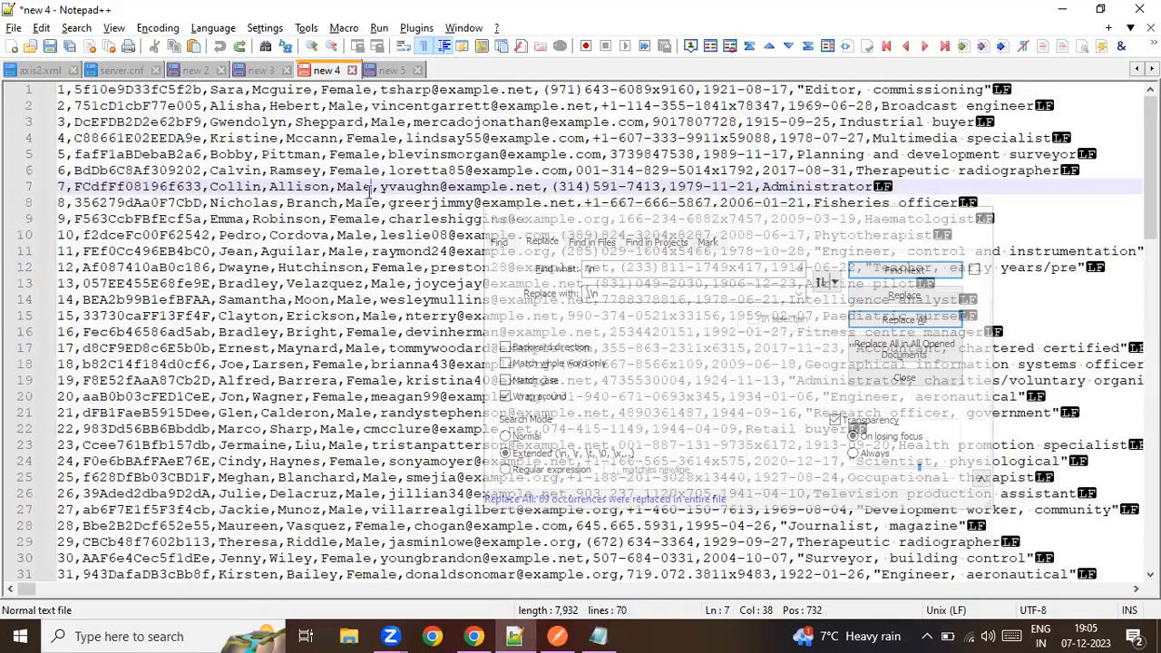
key("ctrl+a")
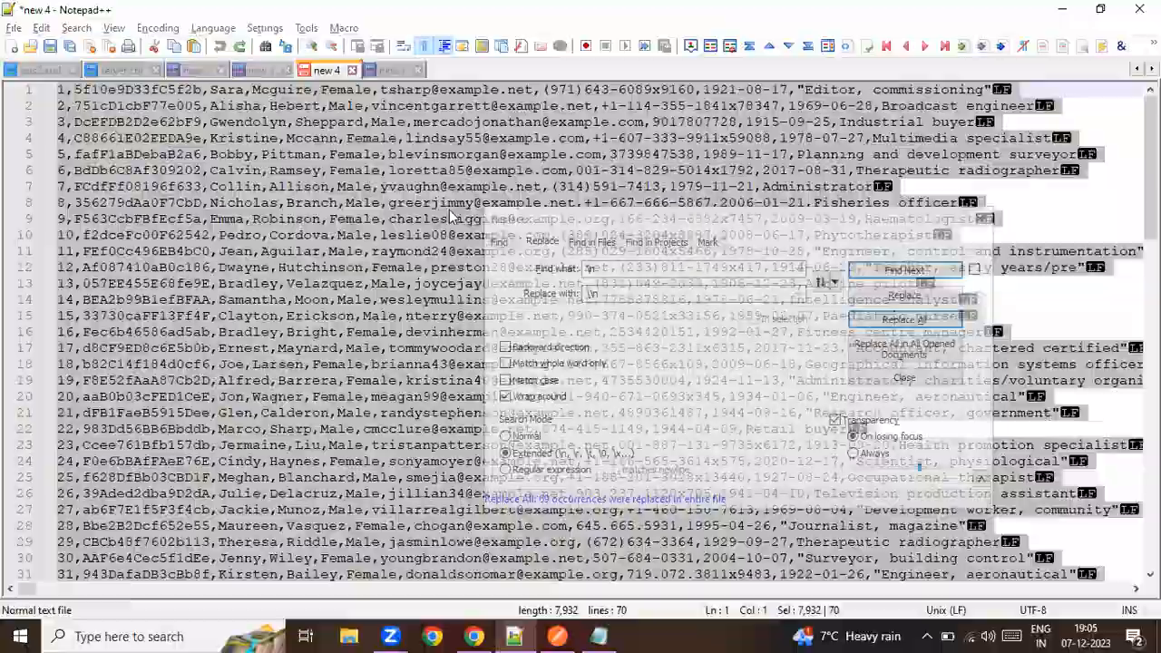
Return to the browser, paste the copied employee records as the ffData value, and run the flow service
key("alt+Tab")
left_click(374, 359)
key("ctrl+v")
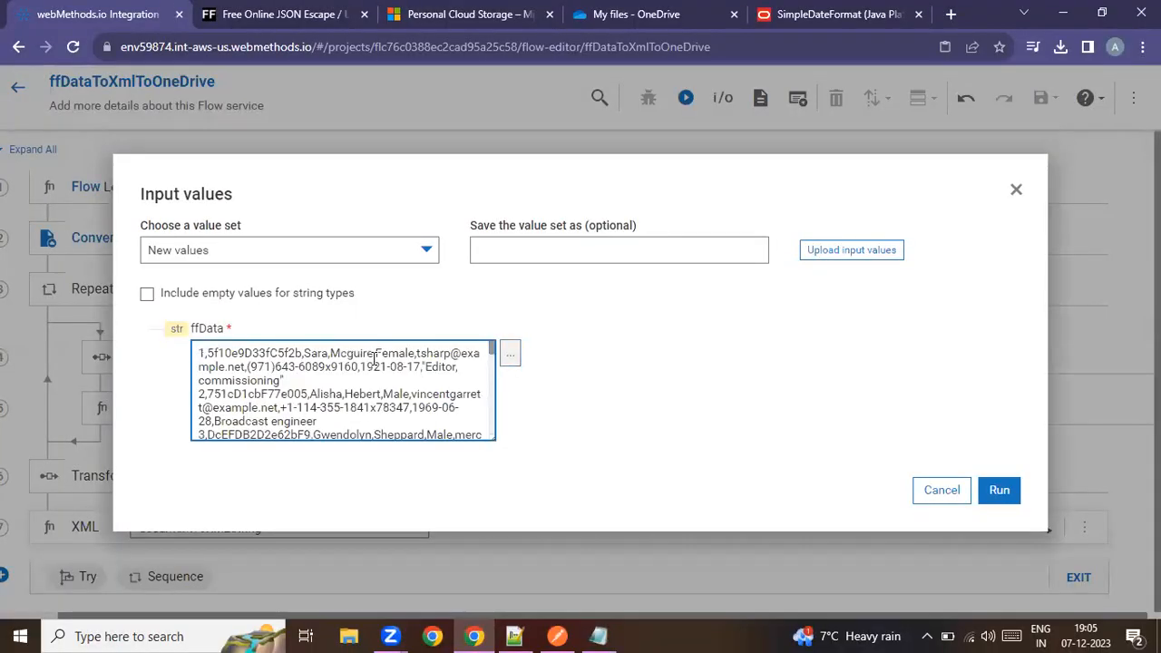
scroll(374, 363, "down", 20)
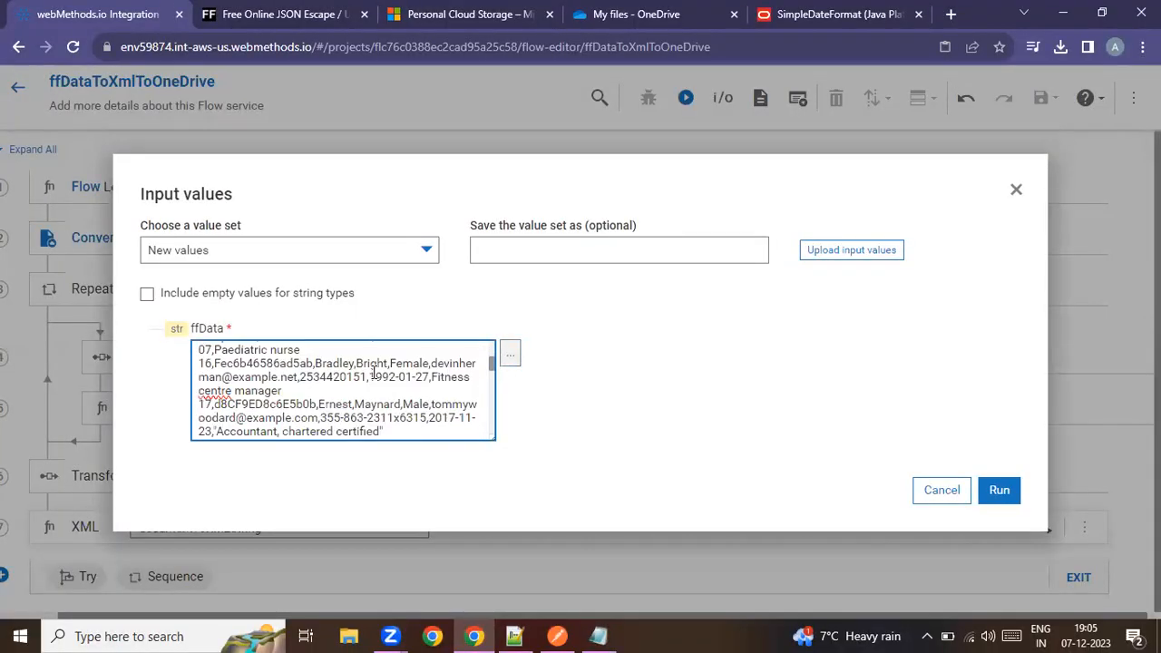
scroll(374, 372, "down", 10)
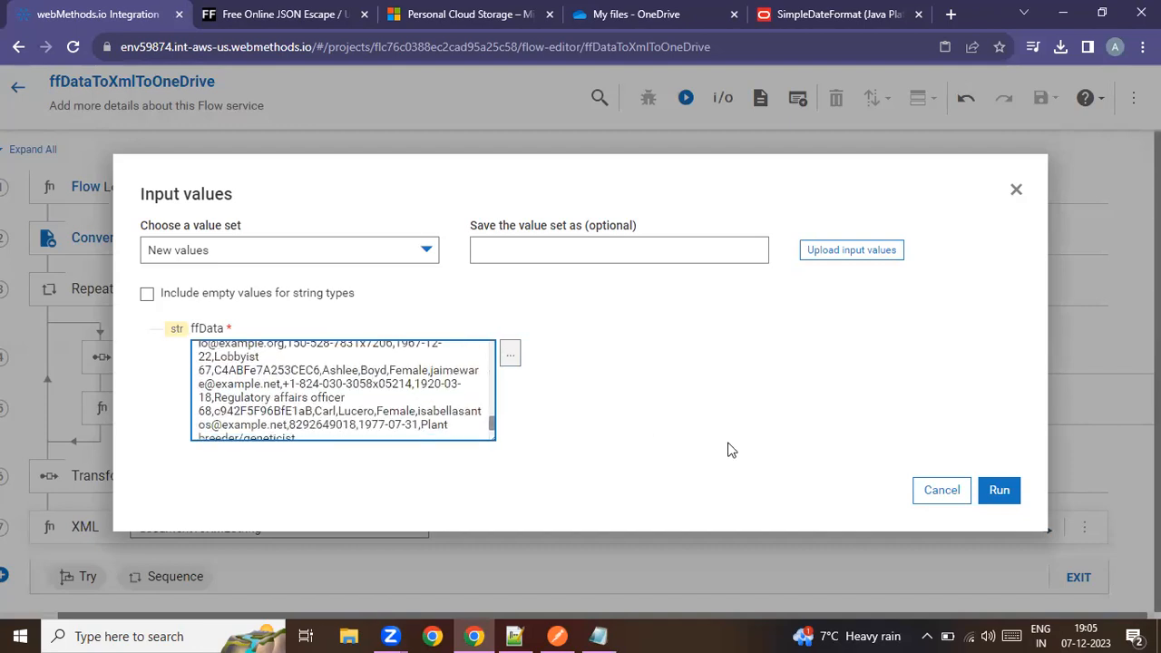
left_click(1004, 501)
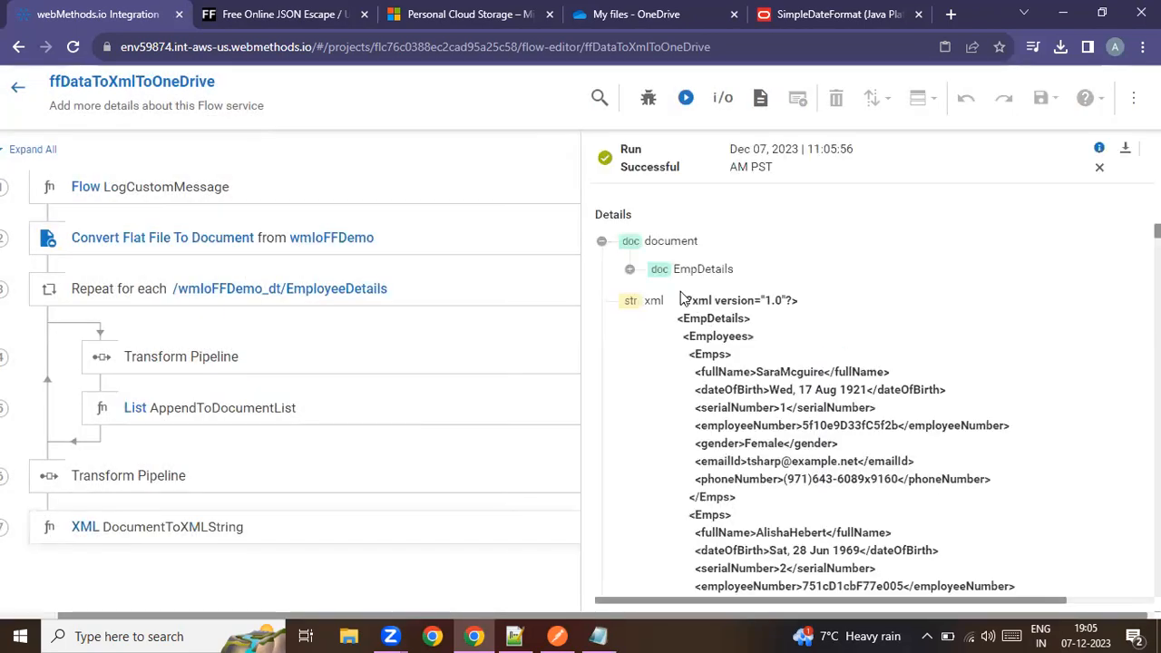
Examine the run result's xml output from the last employee record back to the XML declaration, checking the fullName and dateOfBirth values
left_click_drag(1158, 232, 1157, 592)
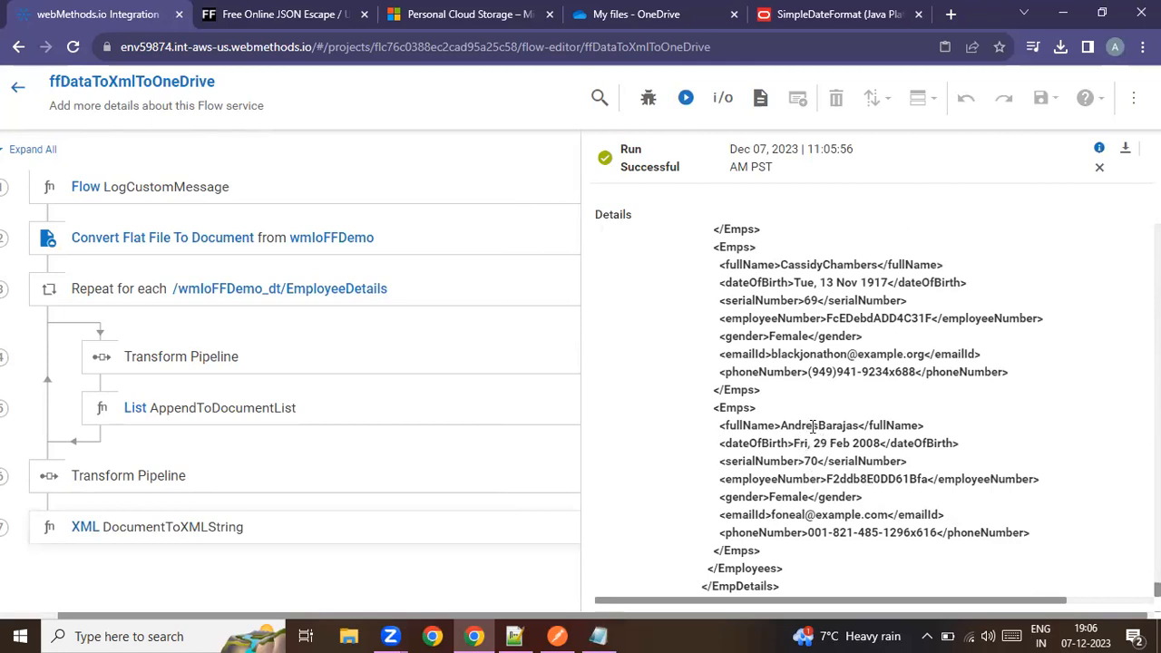
left_click_drag(783, 426, 852, 431)
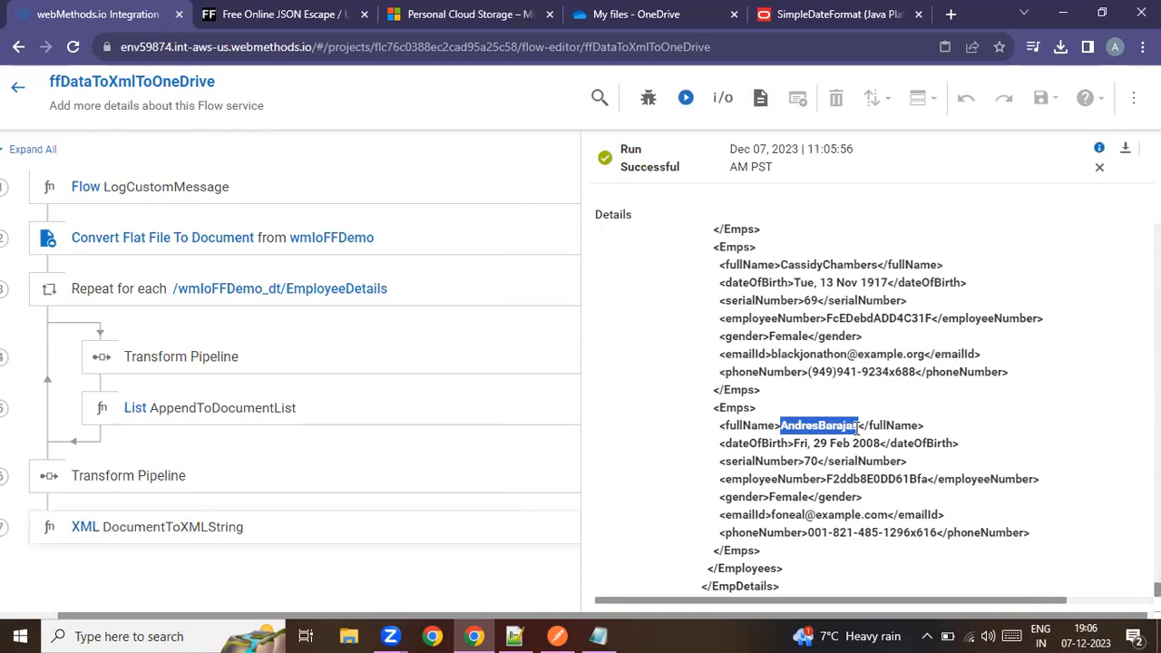
left_click_drag(858, 428, 860, 430)
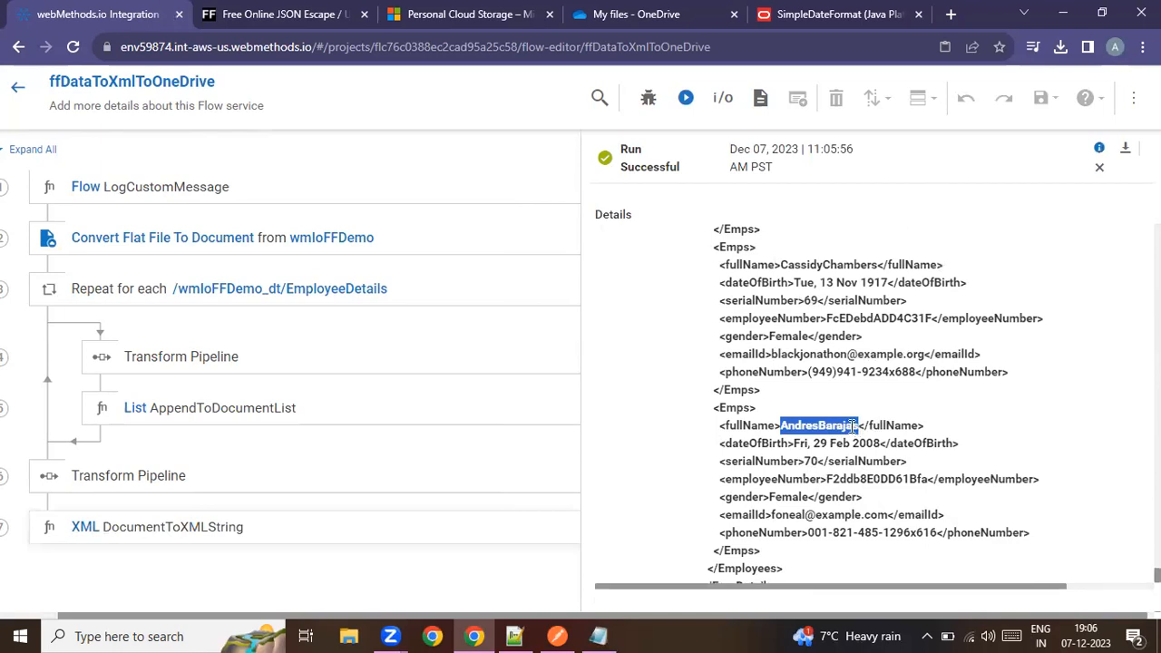
left_click(828, 425)
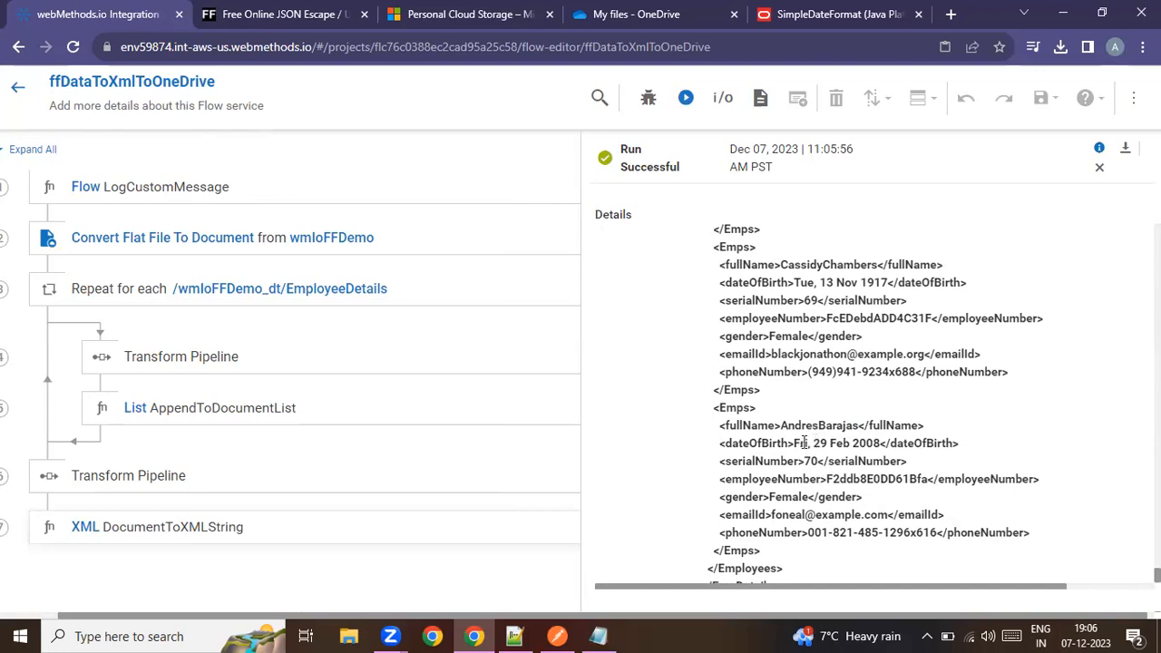
left_click_drag(796, 442, 880, 442)
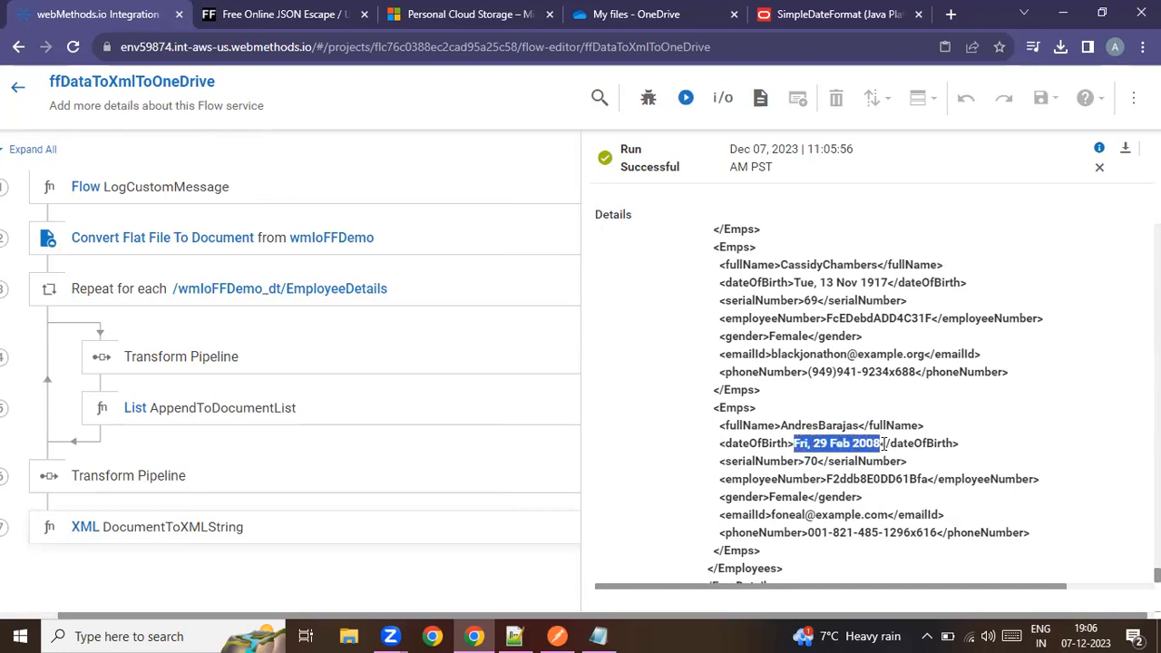
scroll(1020, 517, "down", 1)
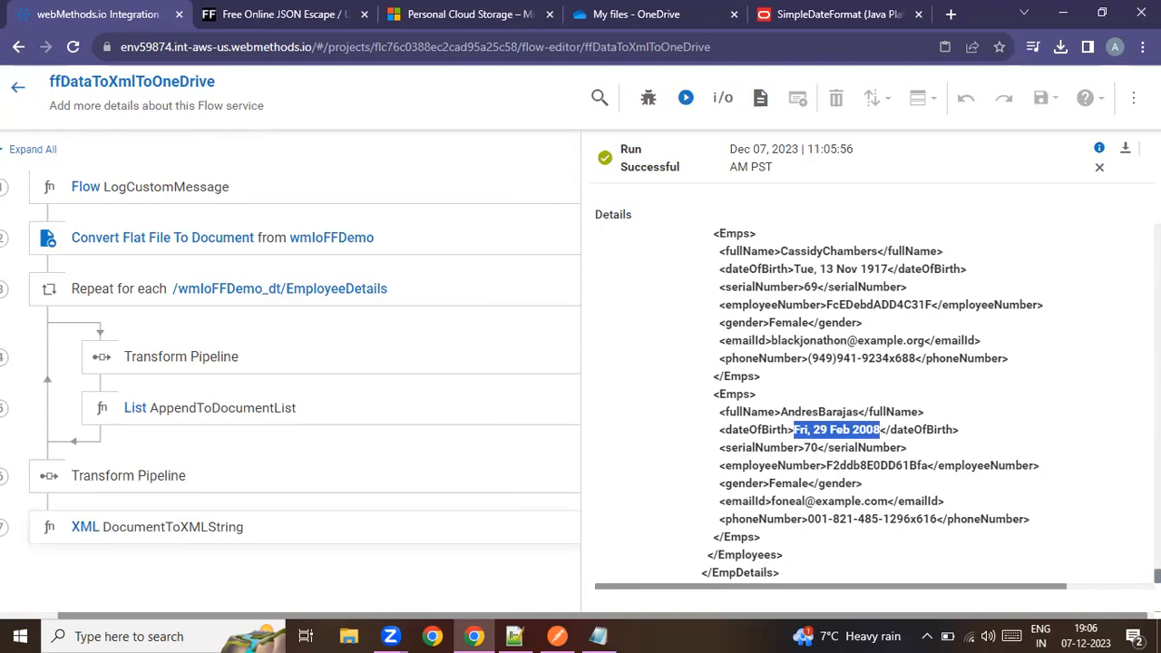
scroll(871, 399, "up", 15)
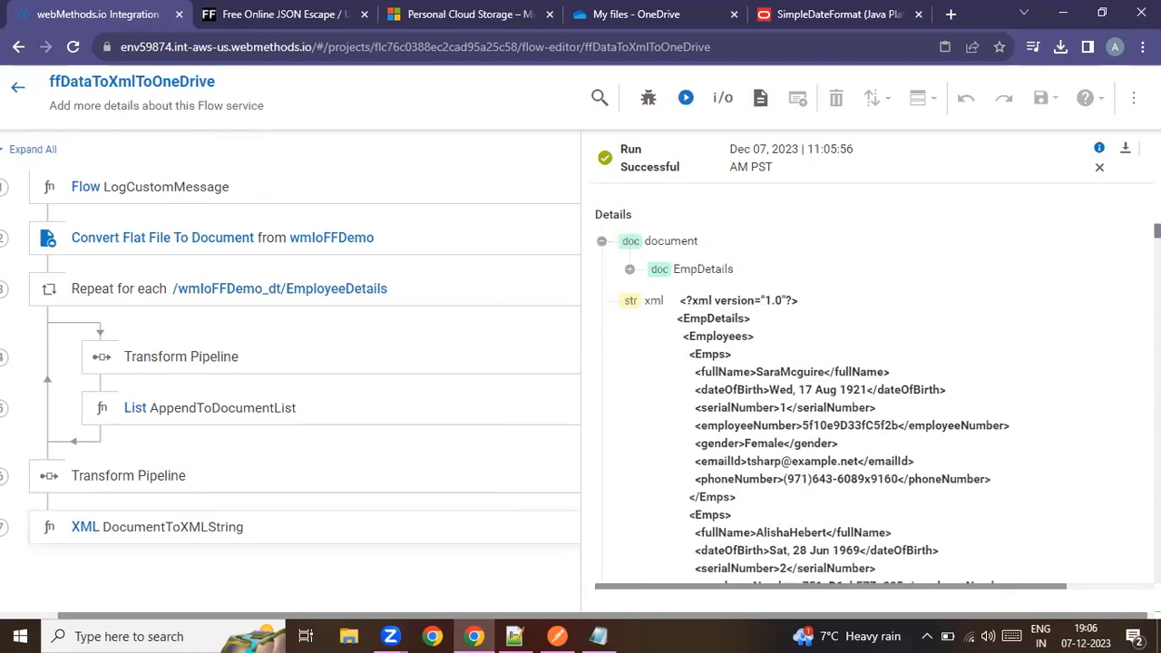
right_click(697, 304)
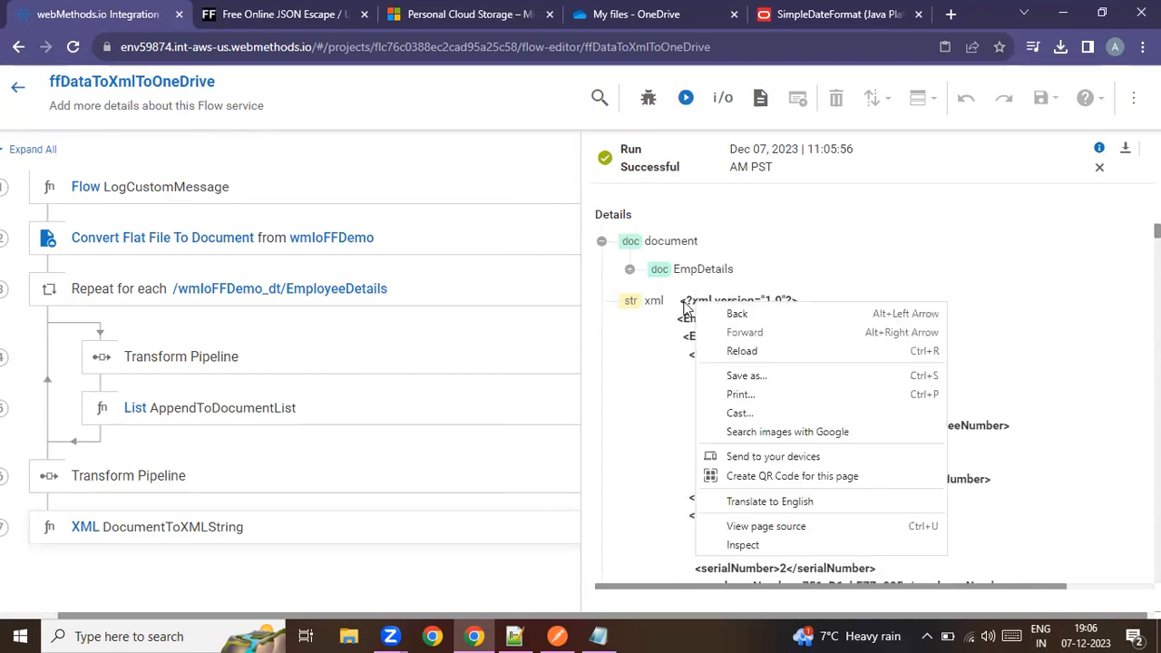
left_click(684, 305)
triple_click(683, 303)
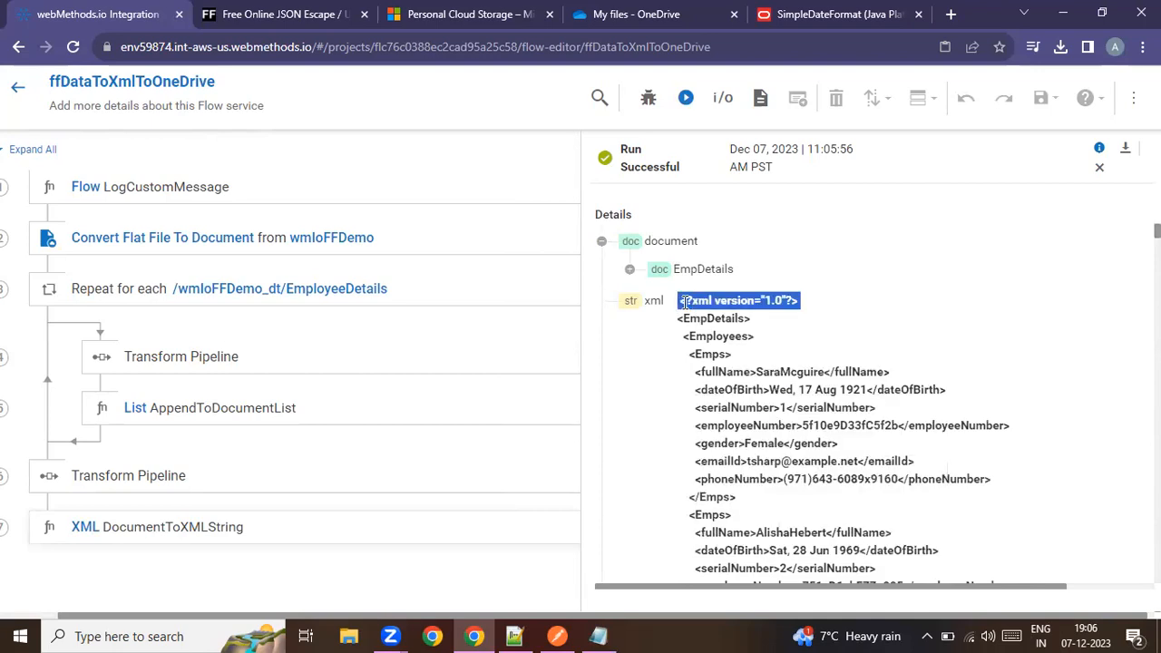
Download the run result as ffDataToXmlToOneDrive.json and review its contents in Notepad, closing the file when done
left_click(1125, 151)
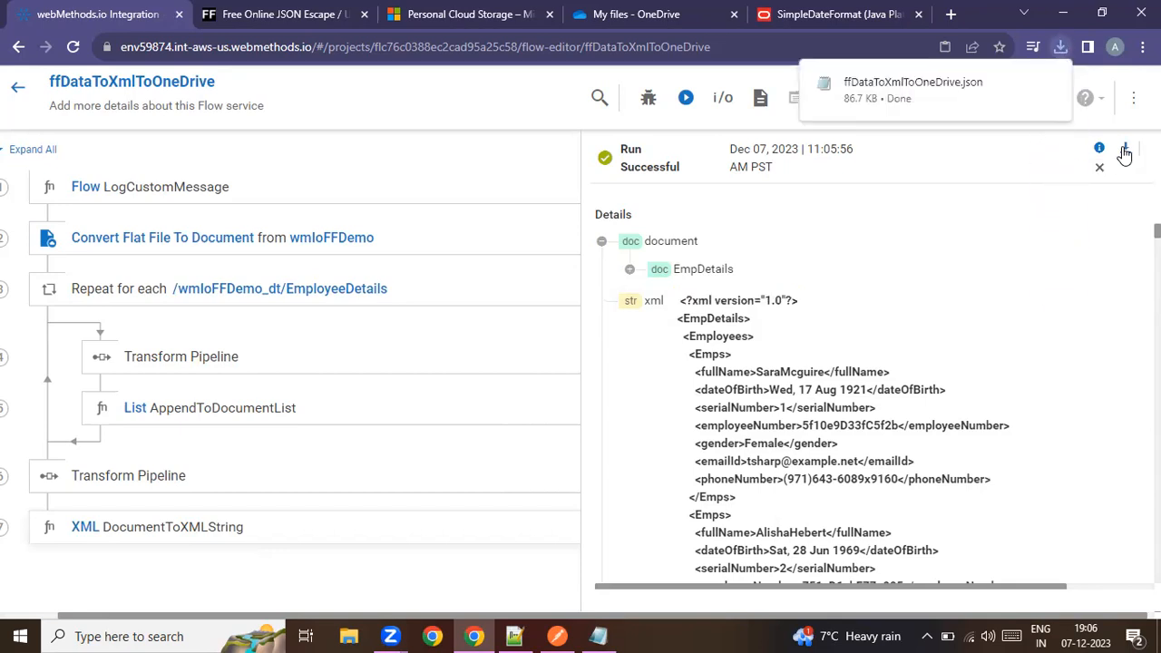
left_click(918, 107)
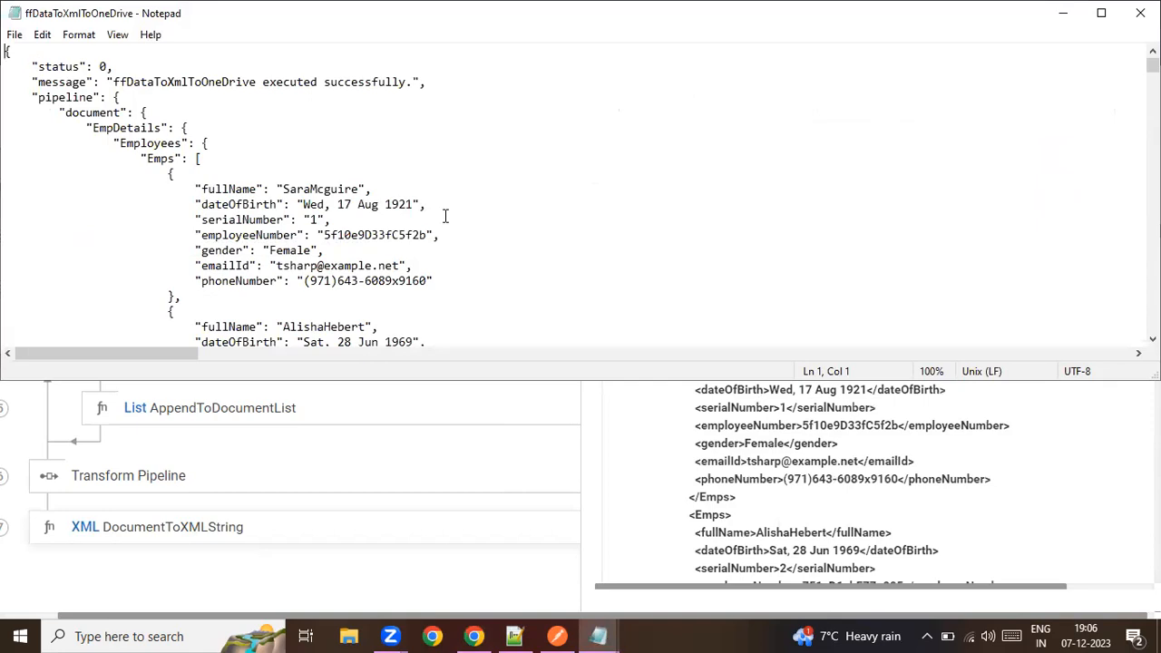
scroll(446, 215, "down", 5)
scroll(446, 216, "down", 6)
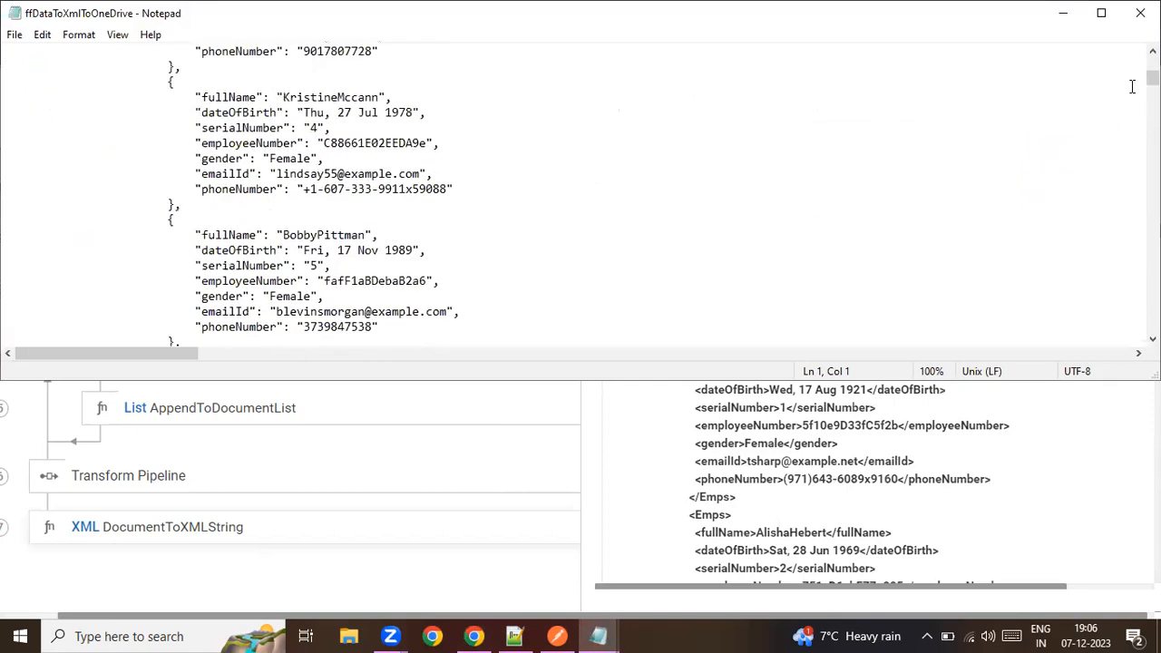
mouse_move(1152, 78)
left_mouse_down()
mouse_move(1152, 324)
mouse_move(1152, 64)
left_mouse_up()
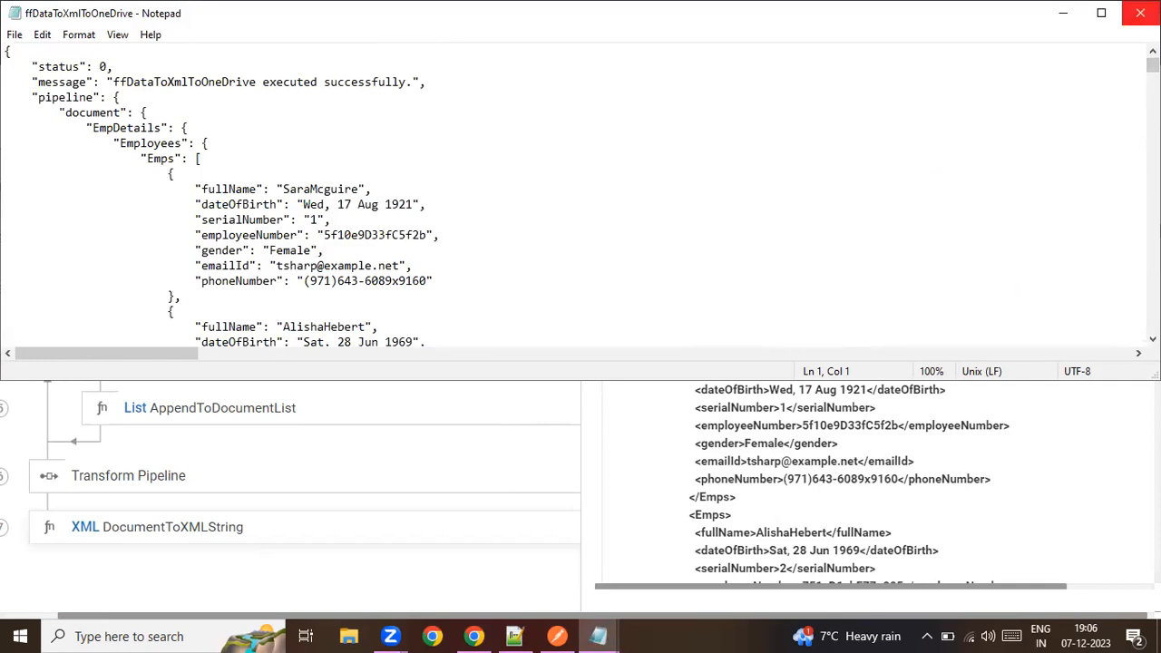
left_click(1141, 13)
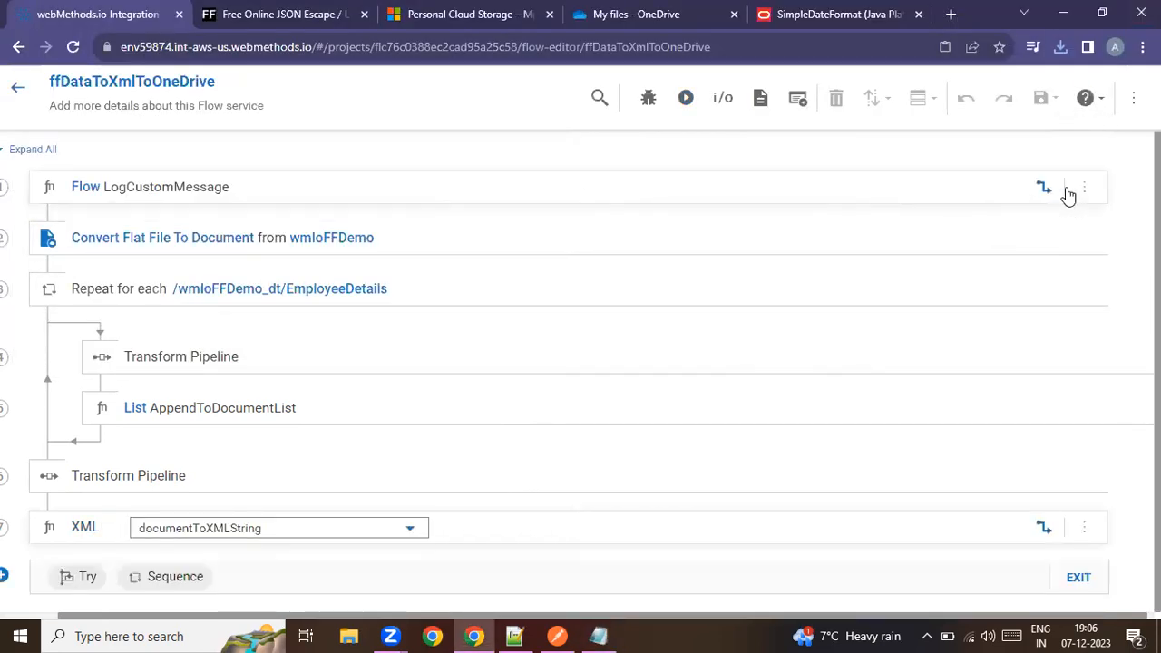
Remove the drop on ffData in the pipeline output of the Convert Flat File To Document step and save the flow service
left_click(1045, 189)
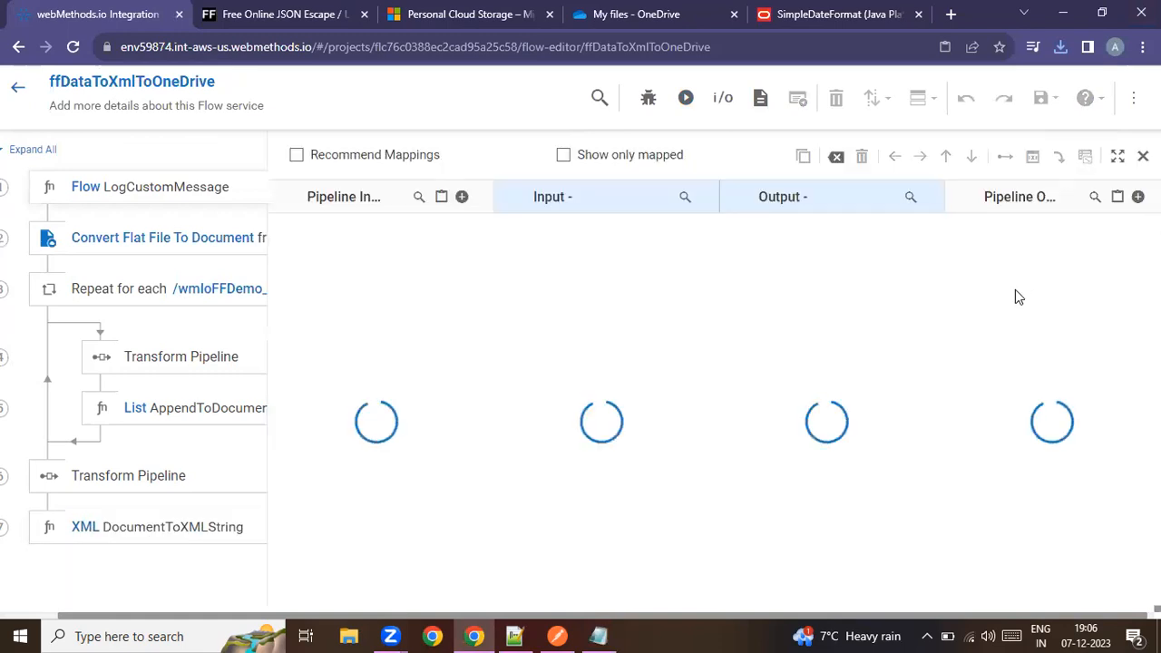
left_click(1144, 156)
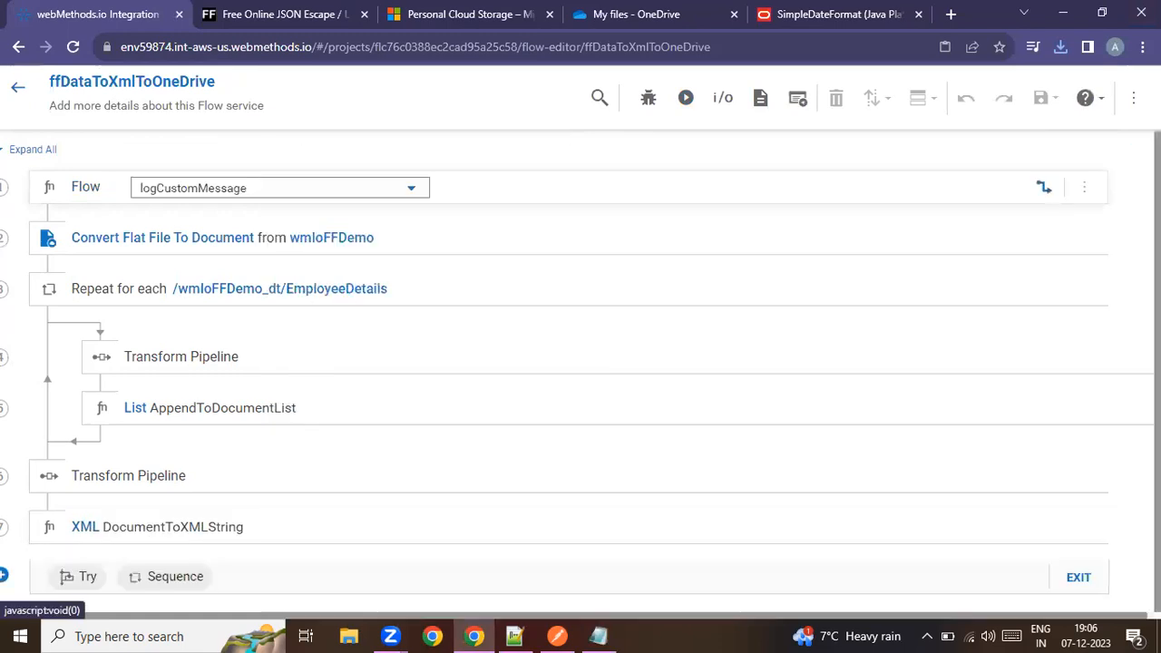
left_click(1048, 240)
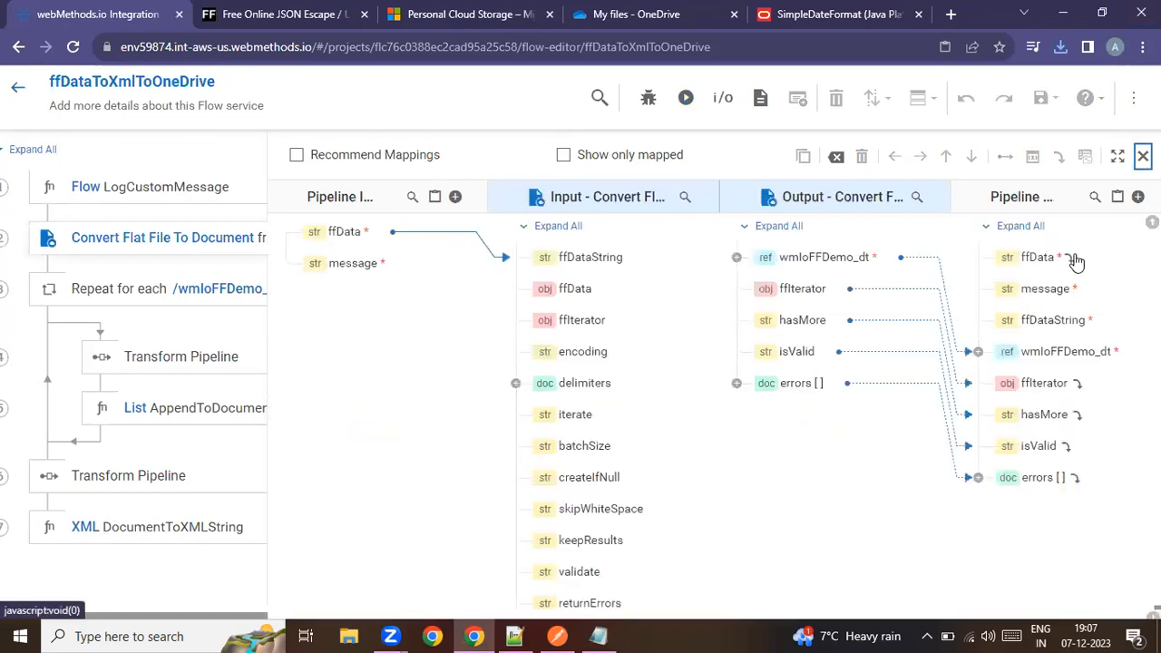
left_click(862, 158)
left_click(1045, 103)
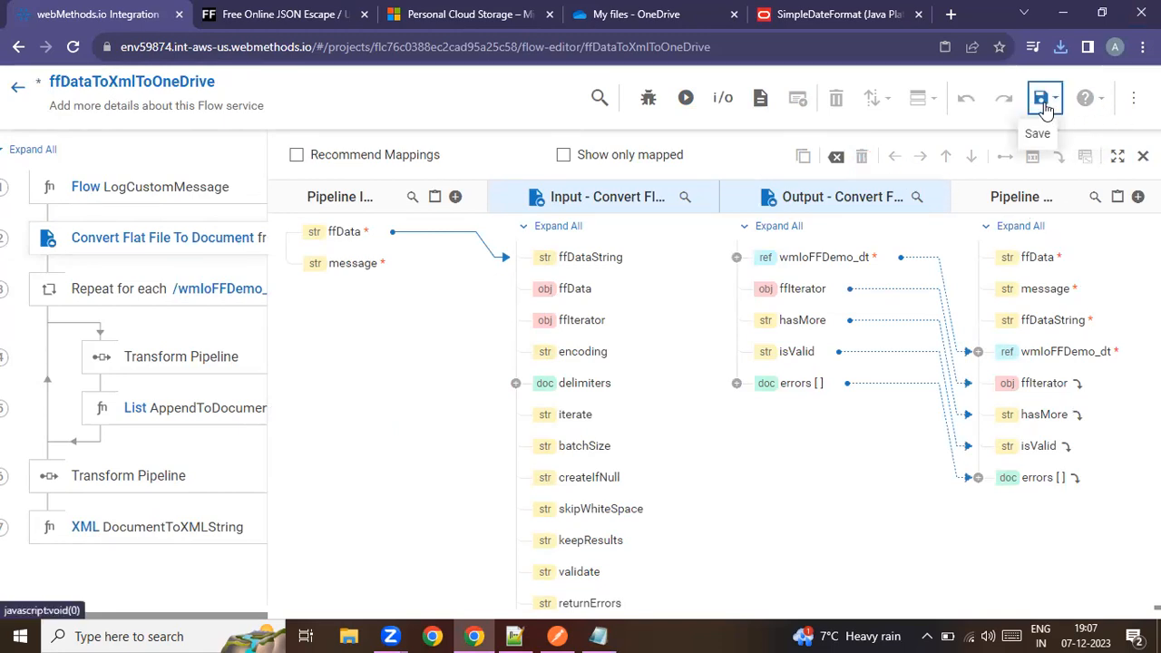
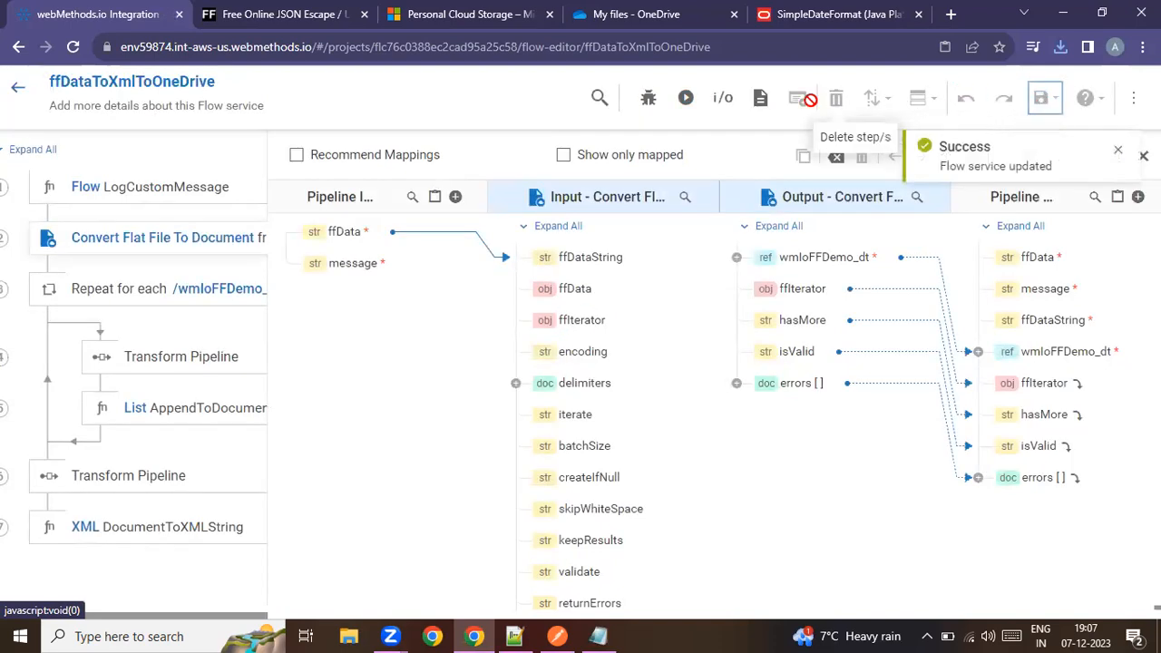
Run the flow service with the prefilled ffData input and collapse the document node in the results
left_click(686, 97)
left_click(998, 452)
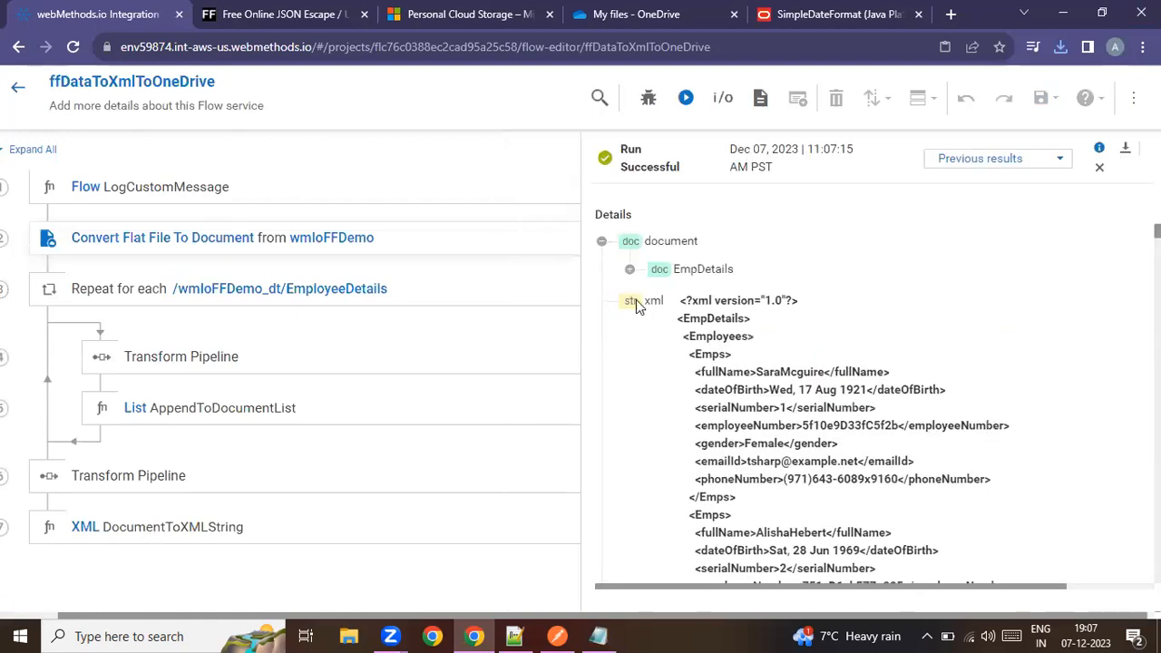
left_click(602, 241)
Examine the xml string and the remaining output in the run results, and close the results
scroll(1112, 247, "down", 5)
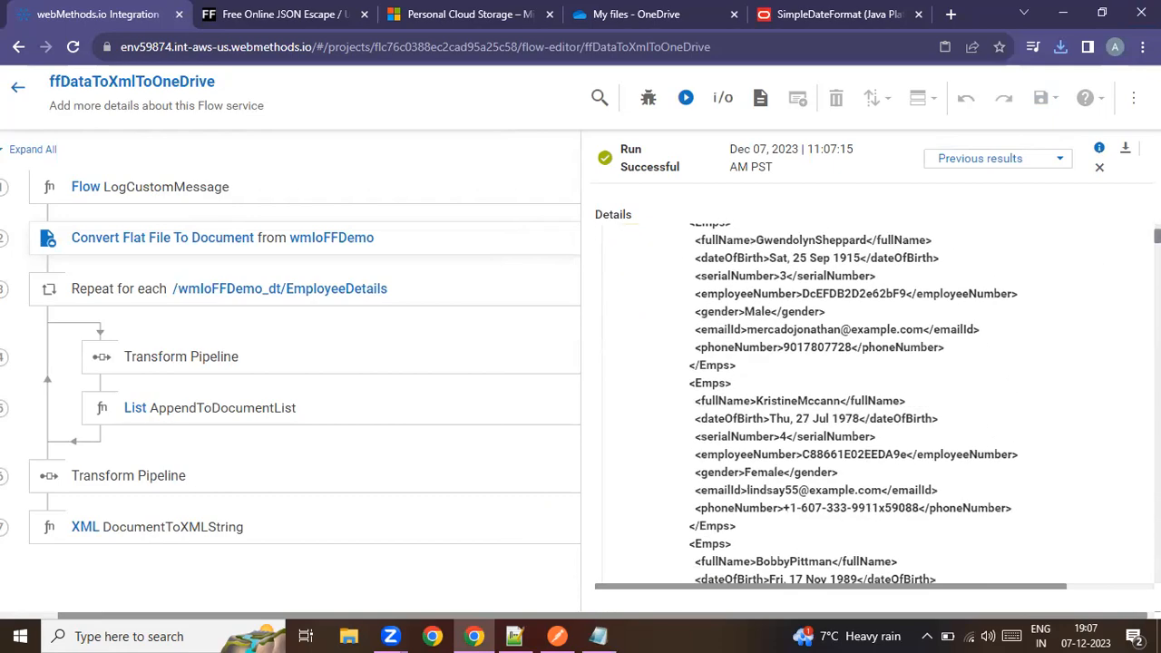
scroll(924, 404, "down", 20)
scroll(925, 403, "down", 20)
scroll(924, 404, "up", 20)
scroll(925, 404, "up", 5)
scroll(925, 403, "down", 10)
scroll(924, 404, "up", 5)
scroll(876, 404, "up", 15)
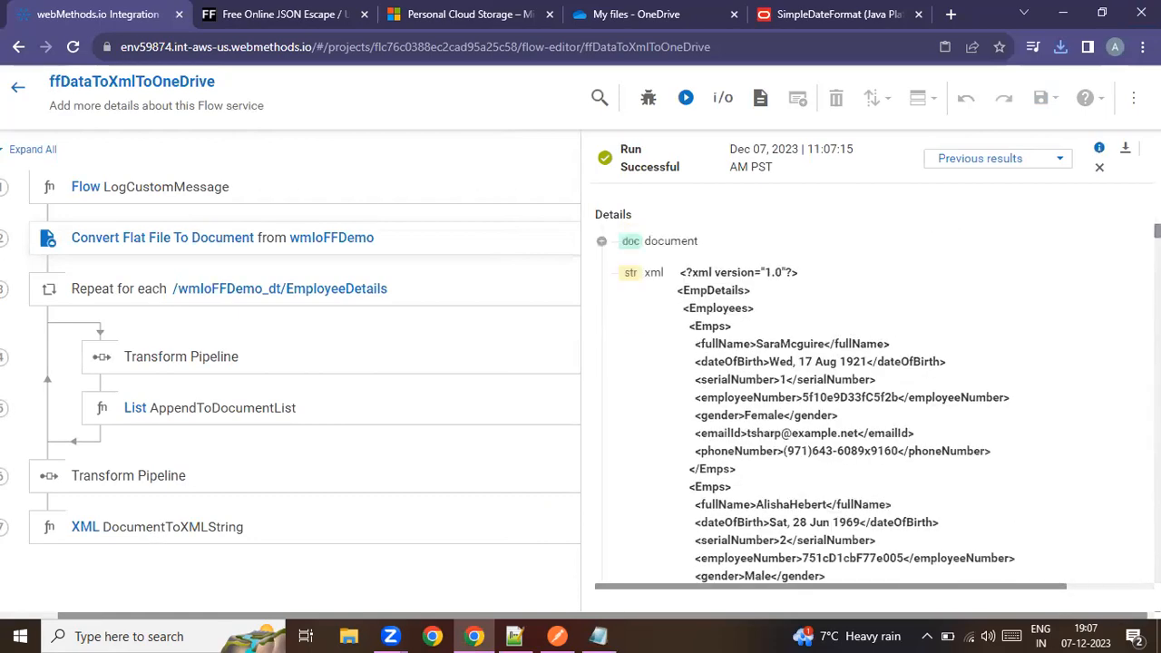
left_click(1099, 171)
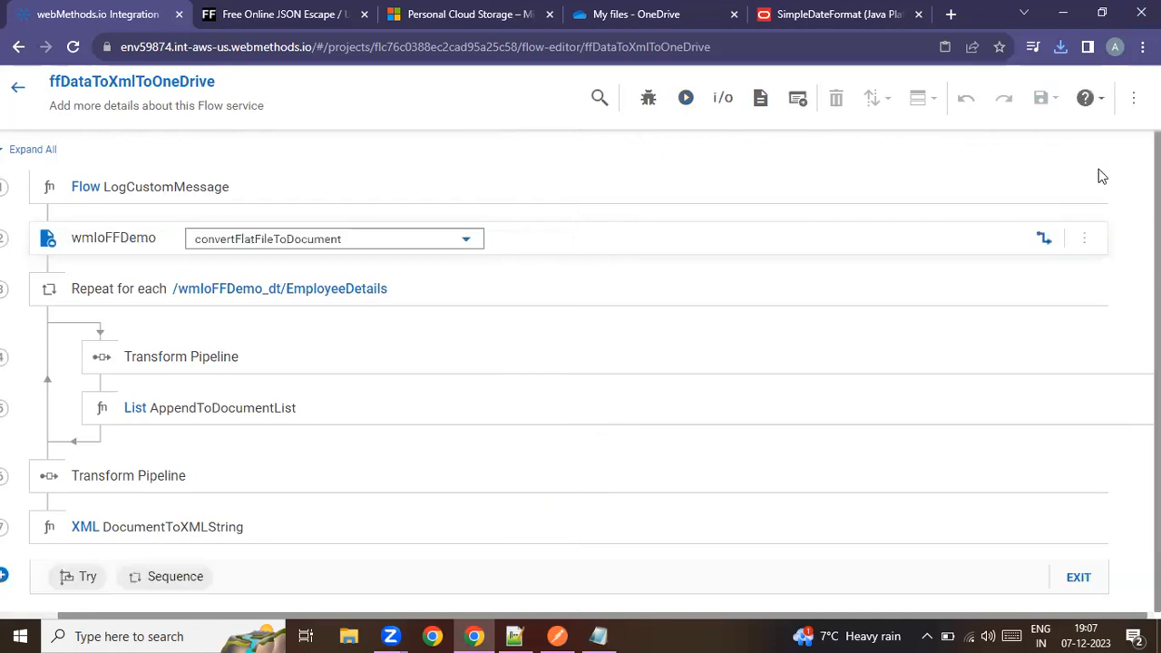
Review the pipeline mappings of the flat file conversion, both Transform Pipeline steps, AppendToDocumentList and DocumentToXMLString
left_click(1044, 241)
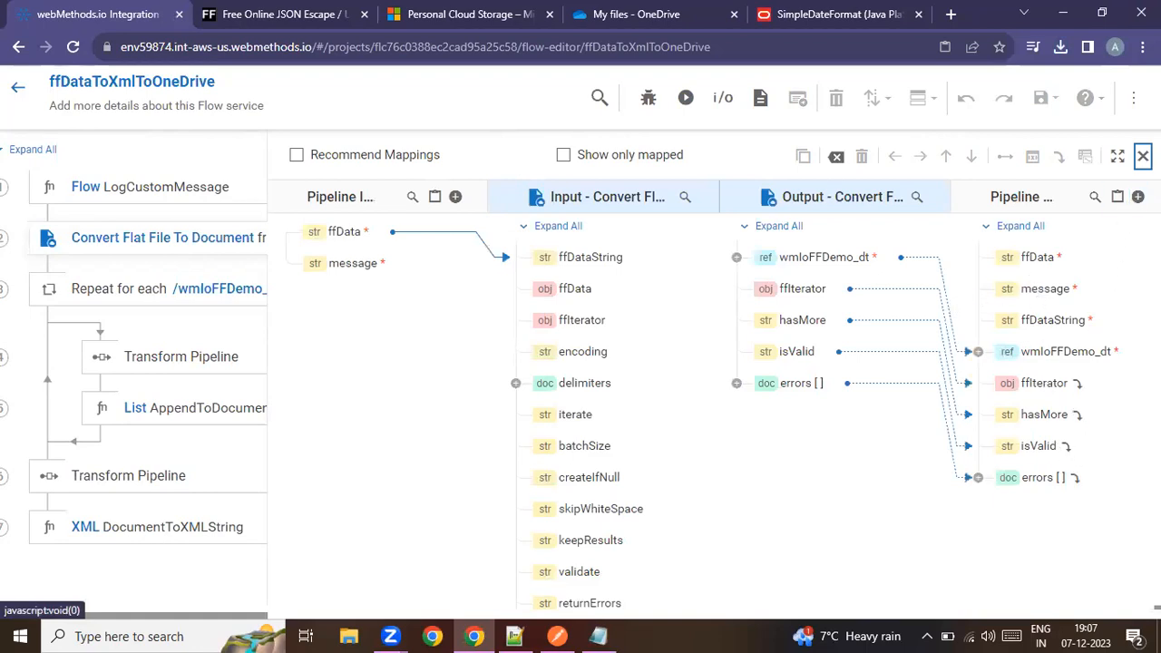
left_click(1143, 156)
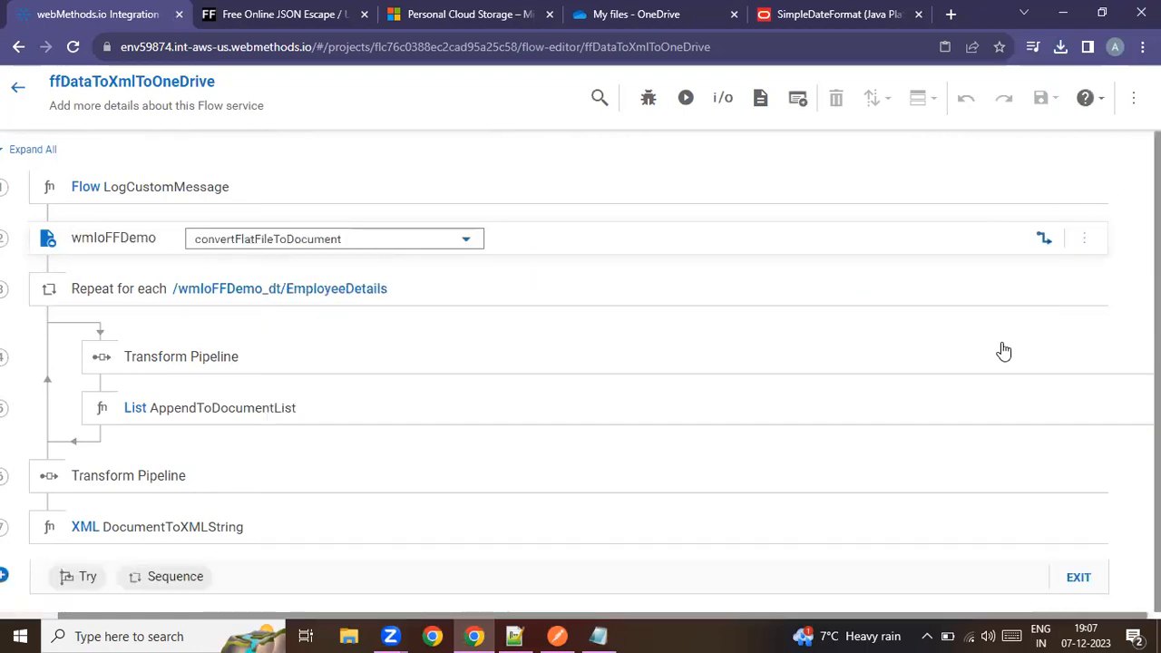
left_click(1097, 356)
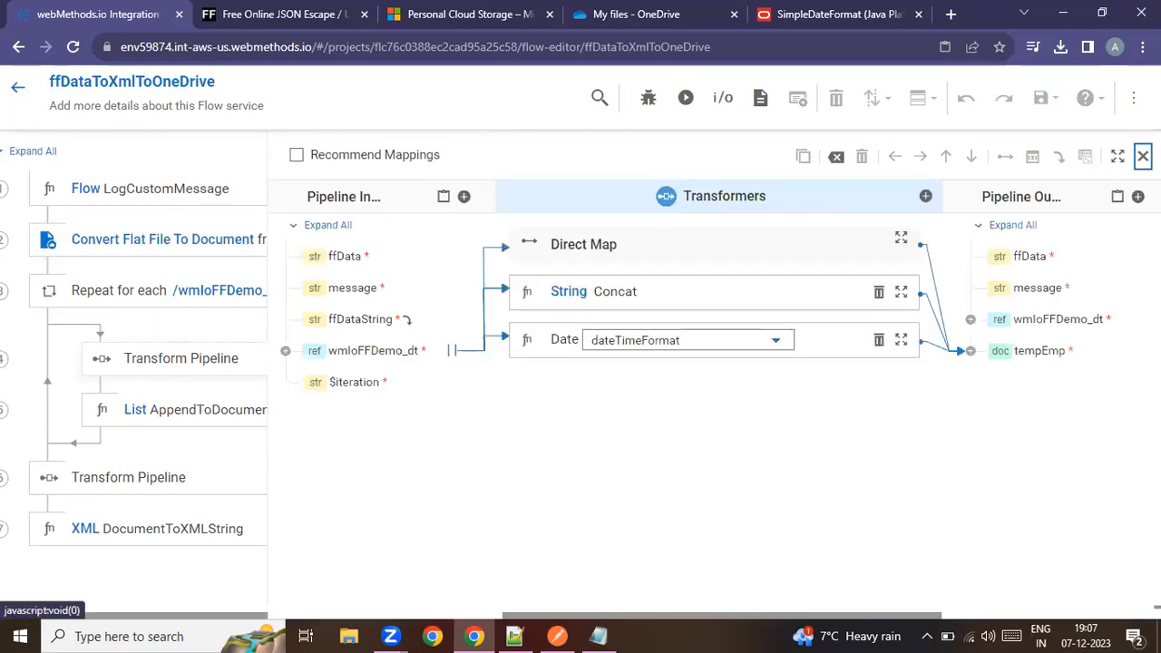
left_click(1144, 156)
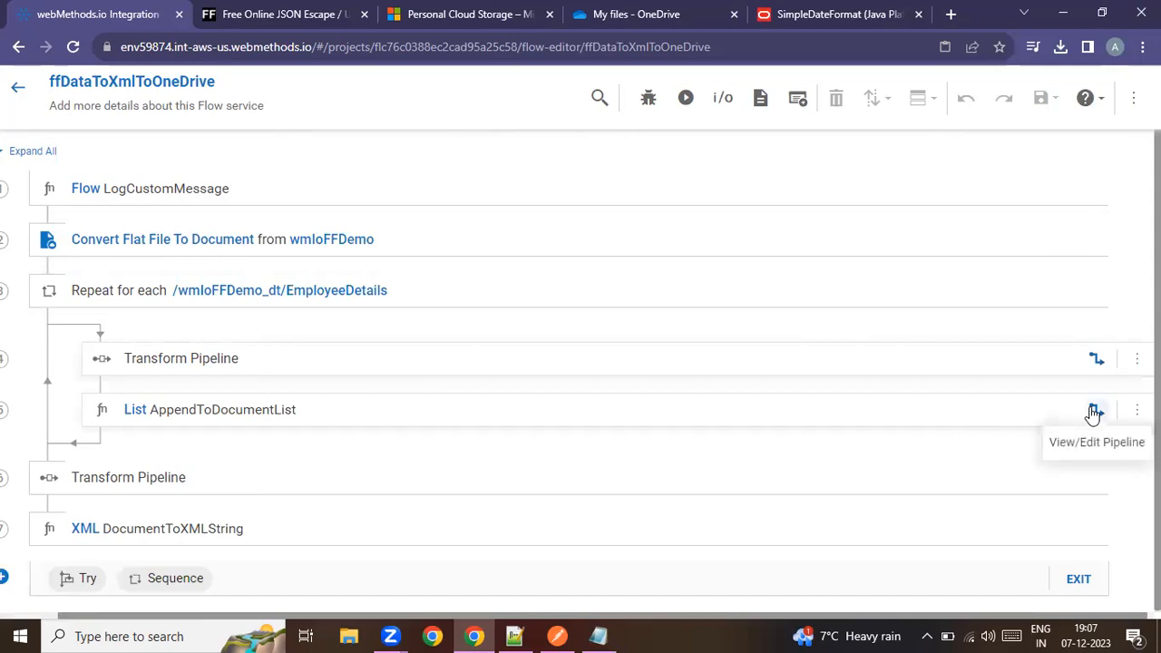
left_click(1097, 410)
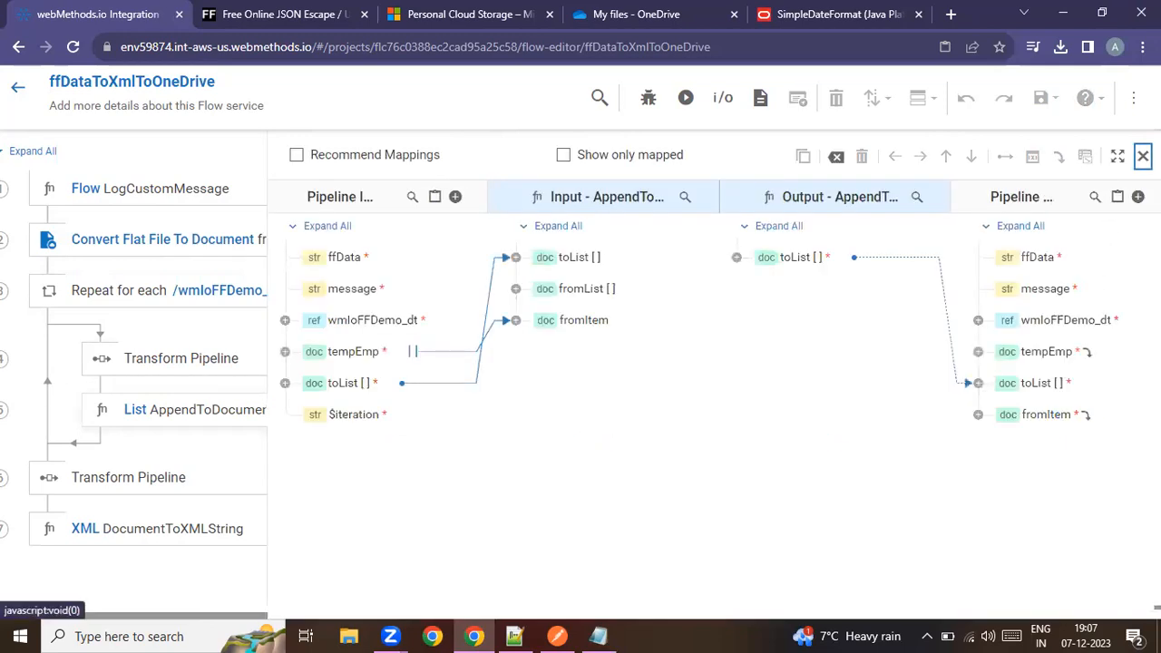
left_click(1143, 156)
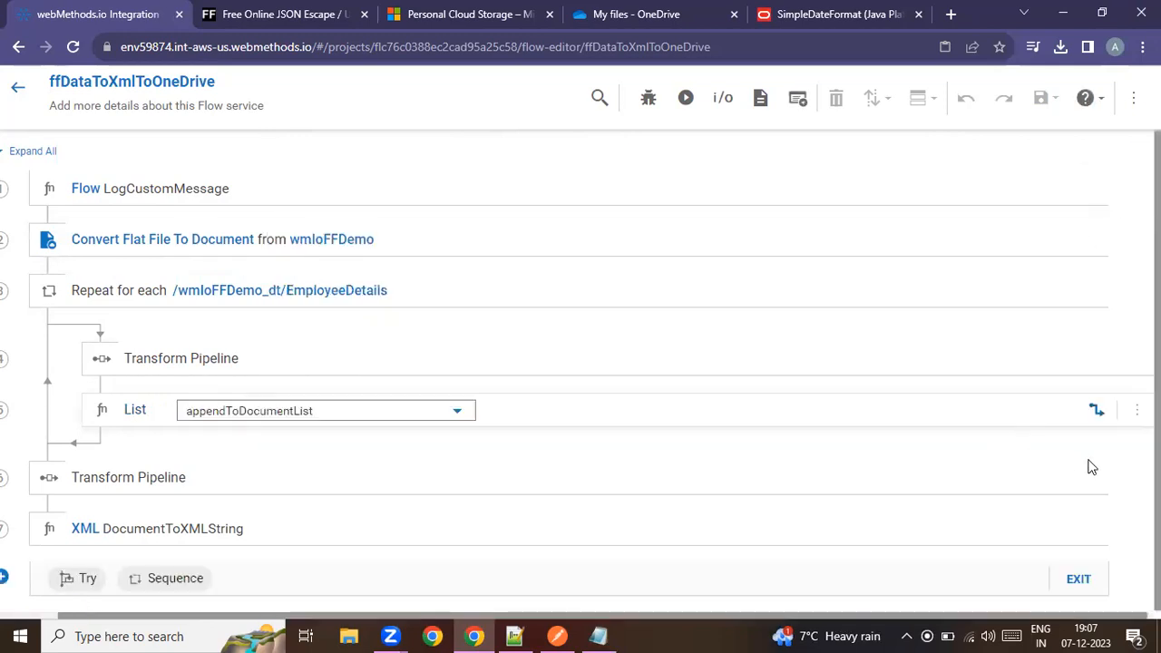
left_click(1045, 478)
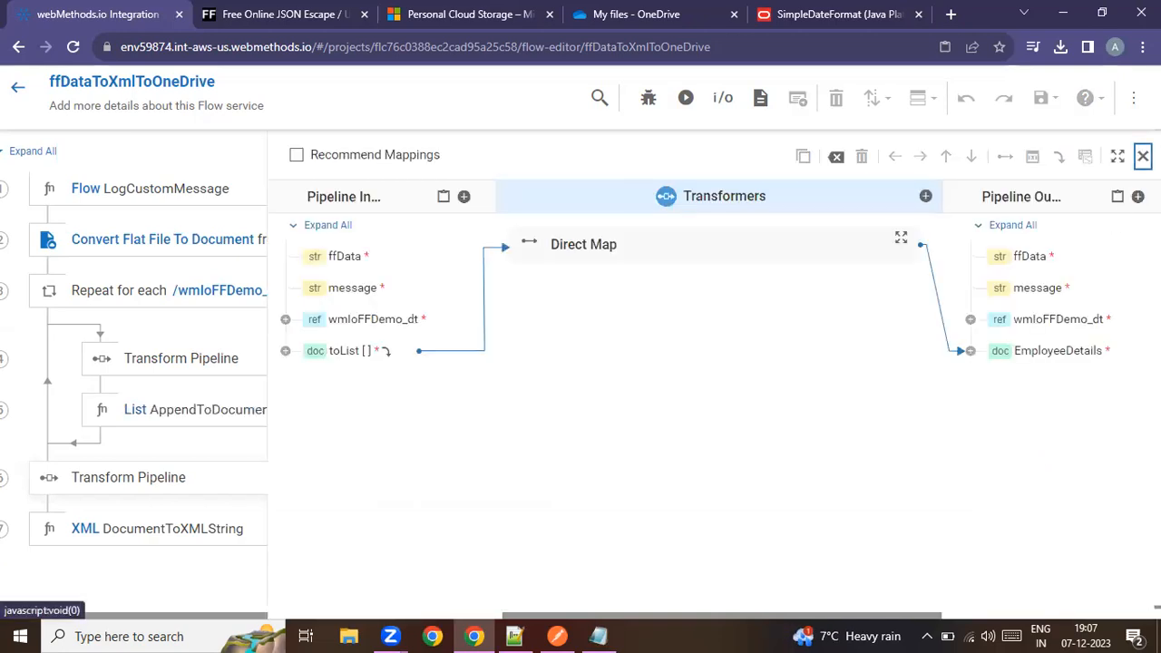
left_click(1143, 156)
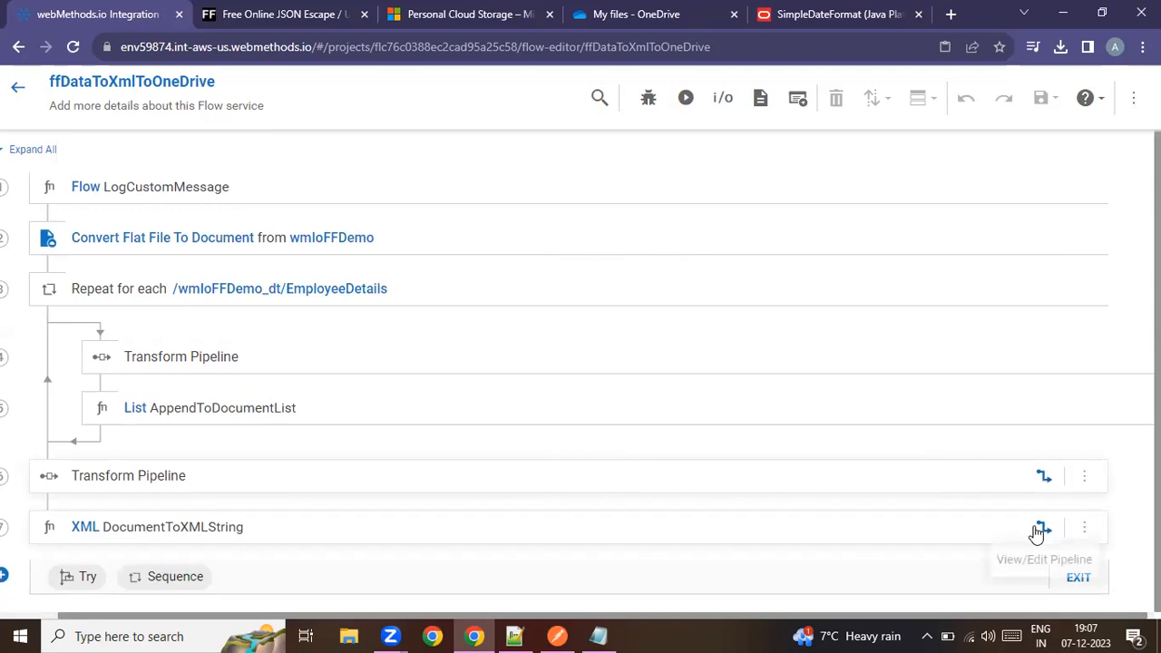
left_click(1040, 530)
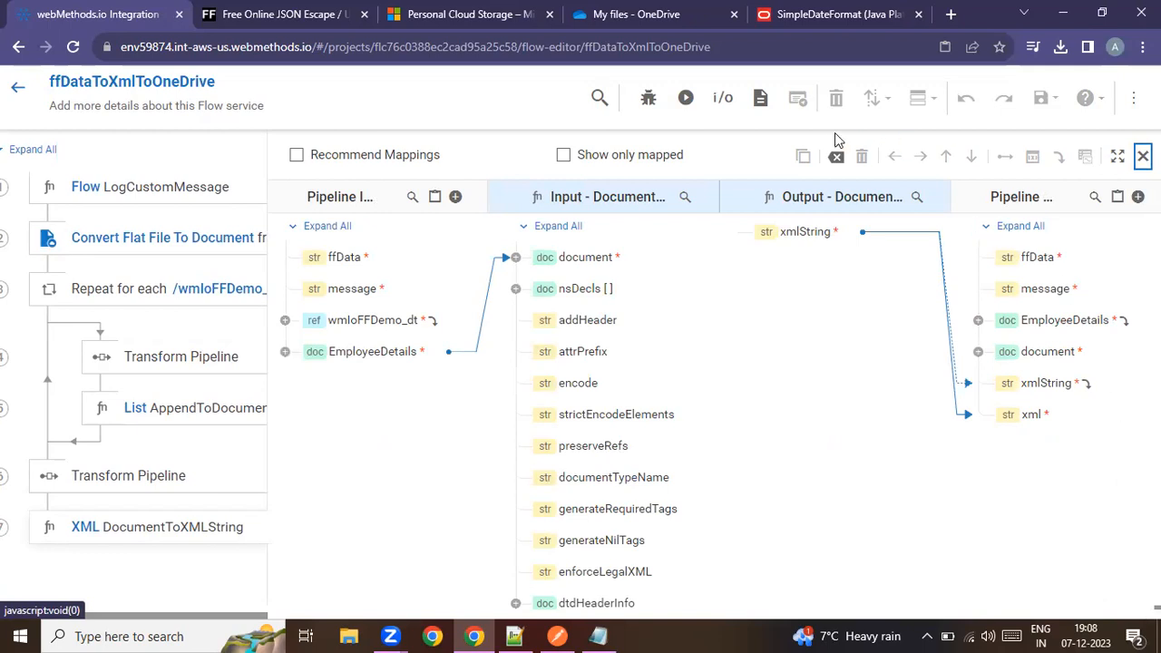
Run the flow service again with the same ffData input and inspect the flat file records in the results
left_click(687, 100)
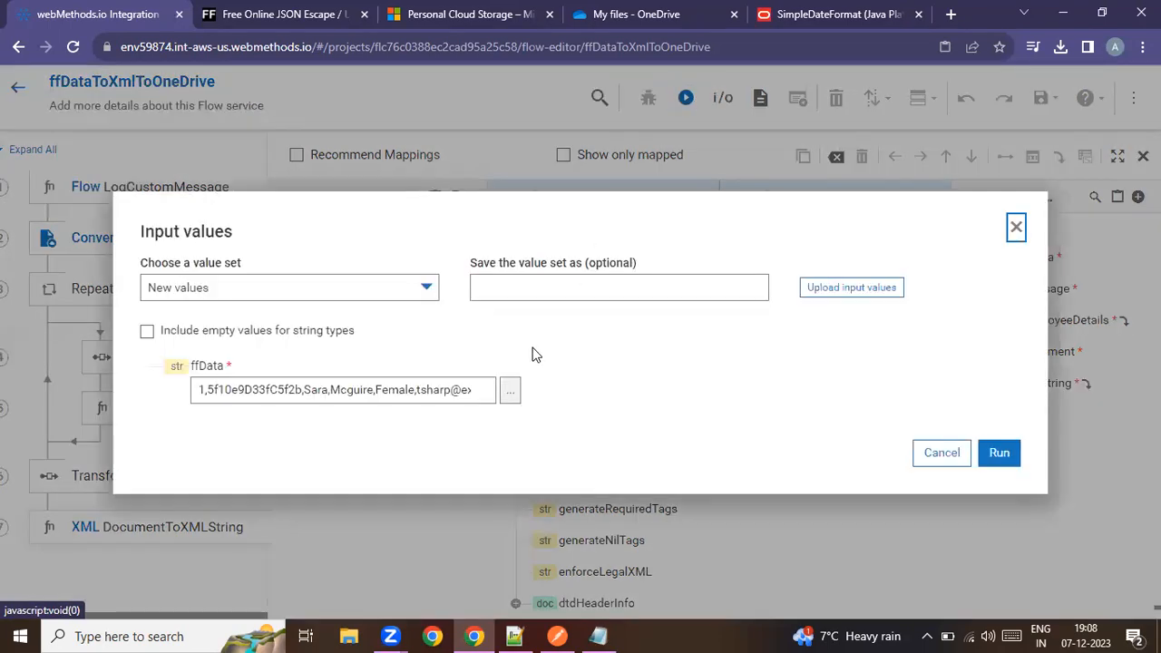
left_click(997, 450)
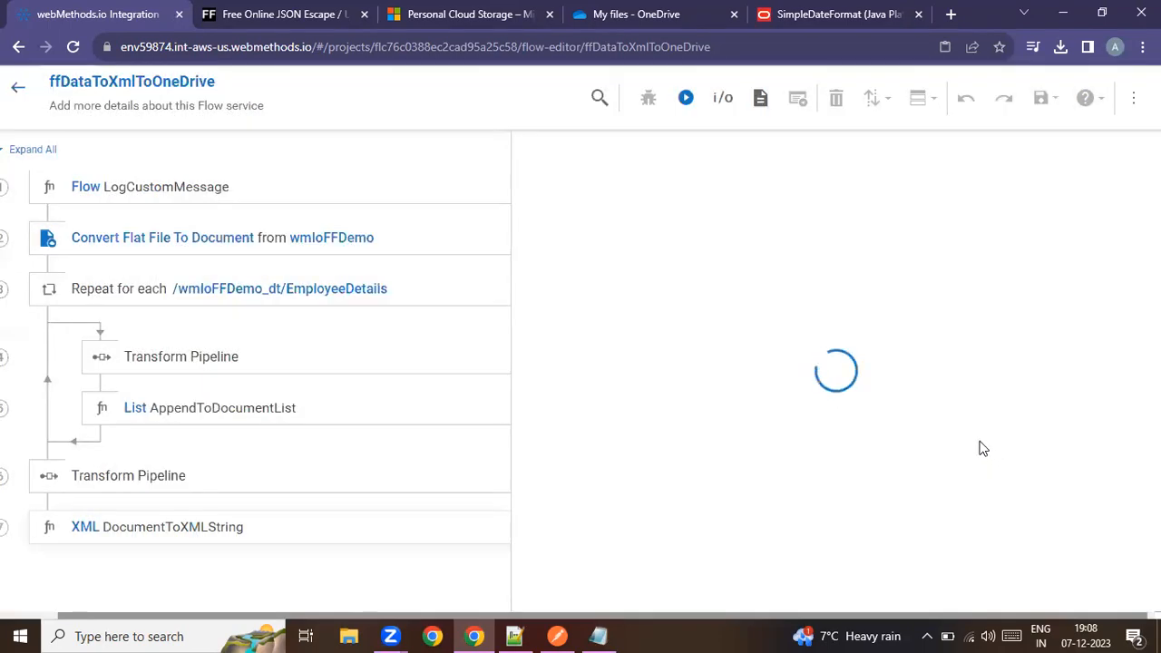
scroll(655, 318, "down", 1)
scroll(636, 290, "up", 1)
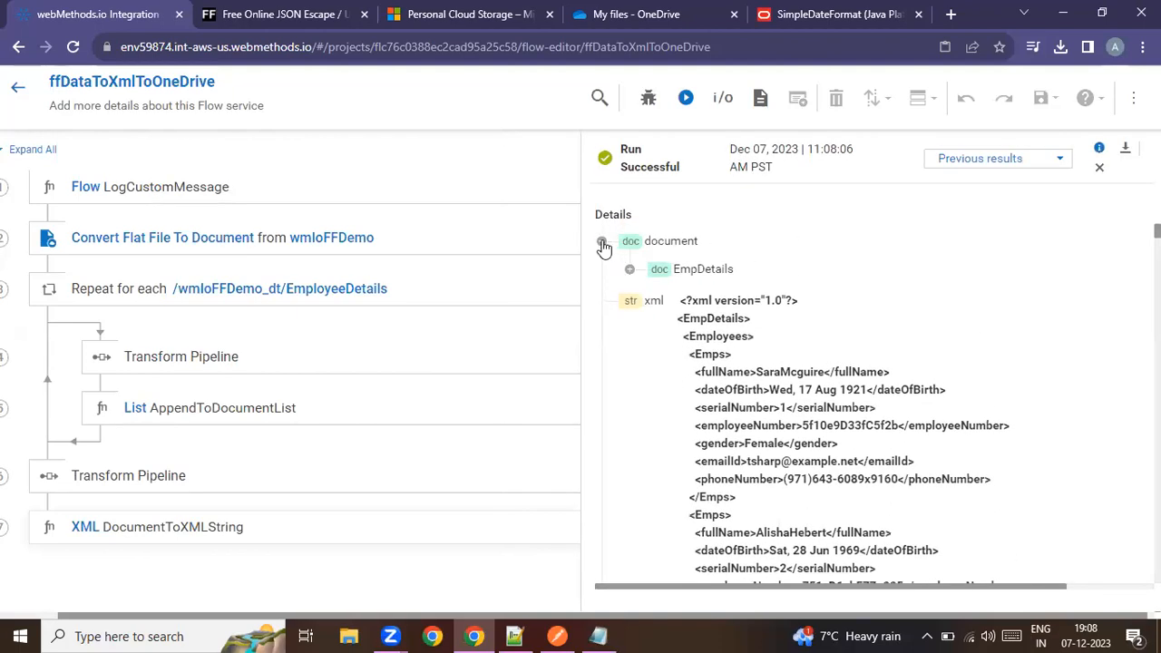
left_click(602, 243)
left_click_drag(1158, 231, 1158, 433)
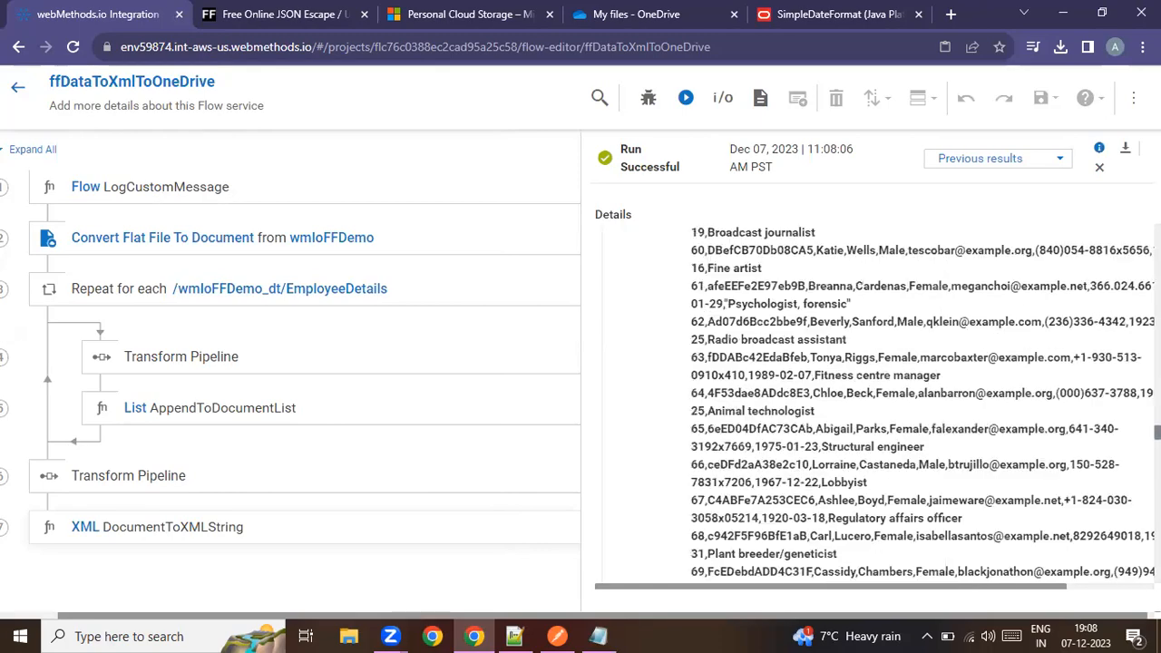
scroll(1028, 290, "up", 9)
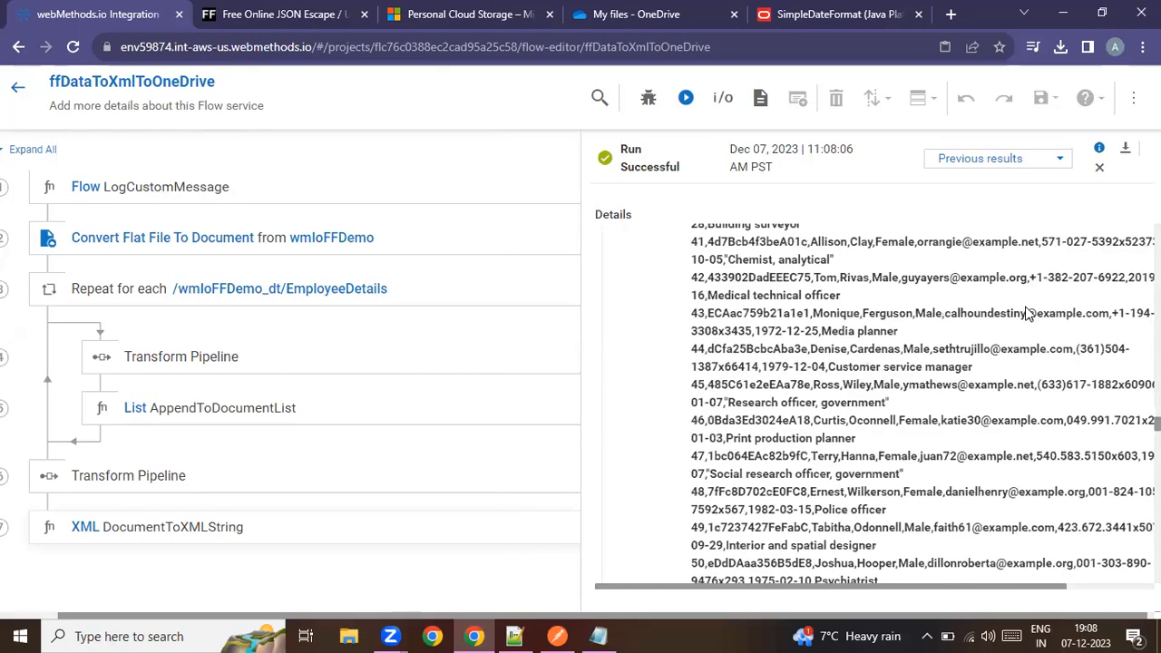
Download the run results as a JSON file and open it to examine the employee document, xml, ffData and xmldata content
left_click(1126, 148)
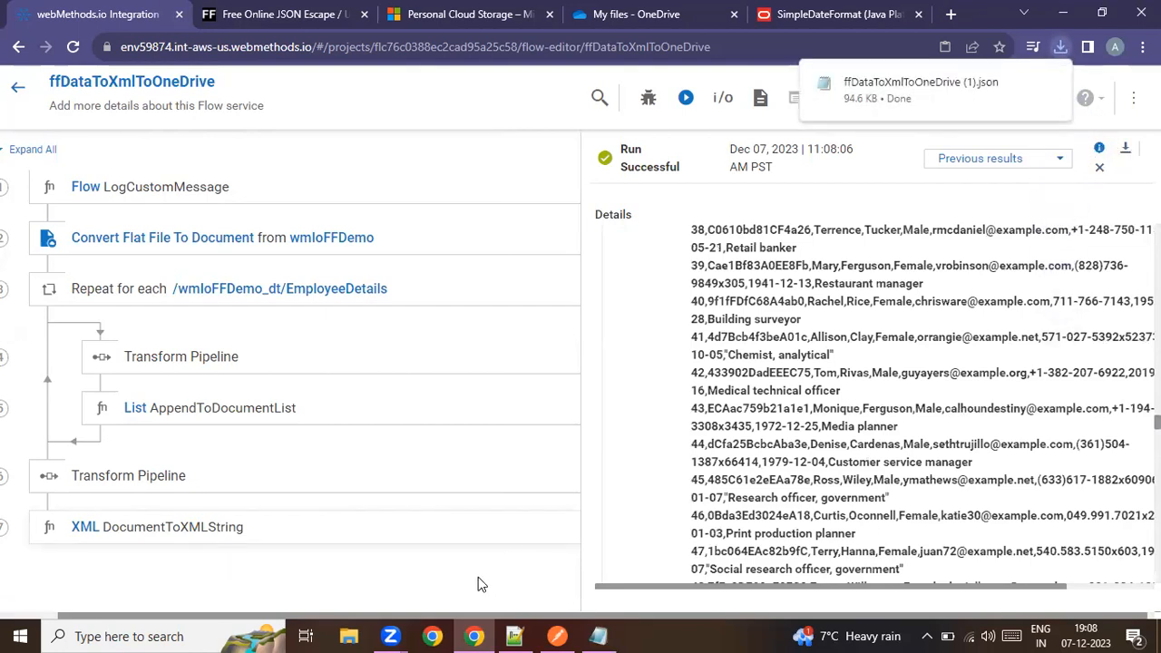
left_click(949, 95)
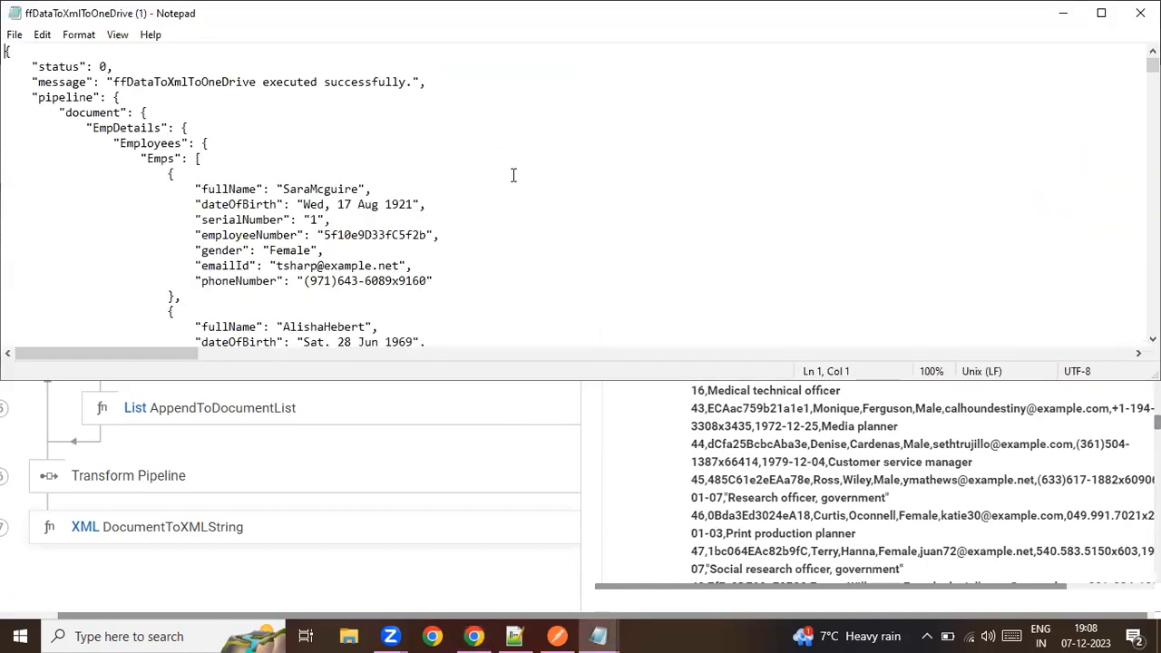
scroll(513, 175, "down", 1)
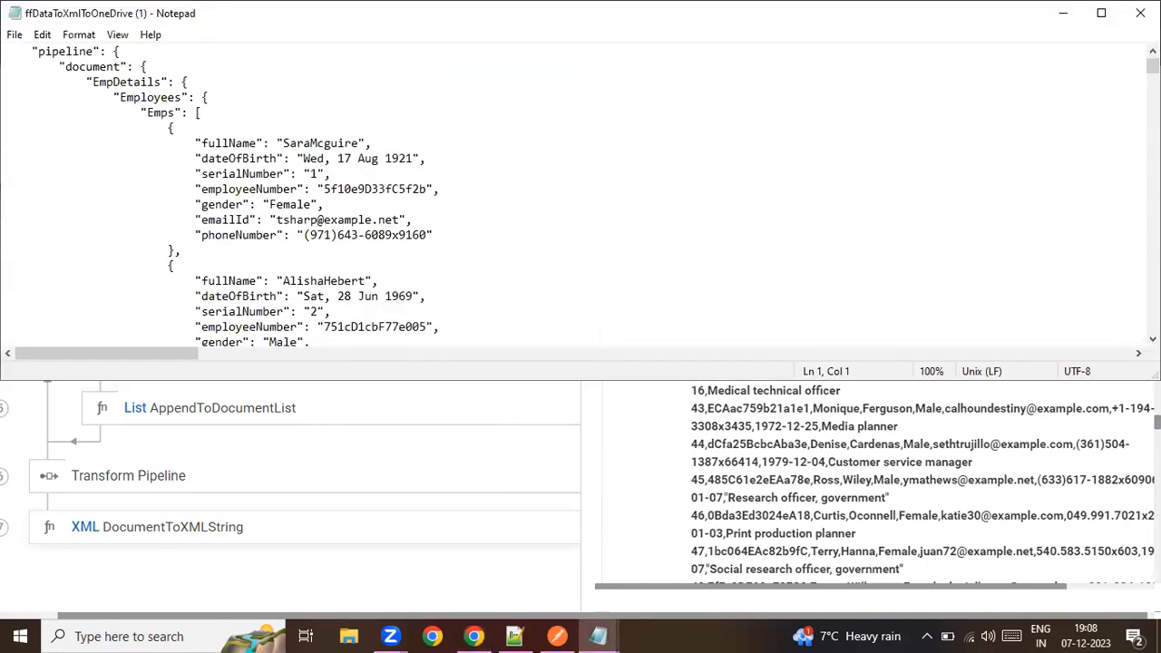
scroll(581, 197, "down", 20)
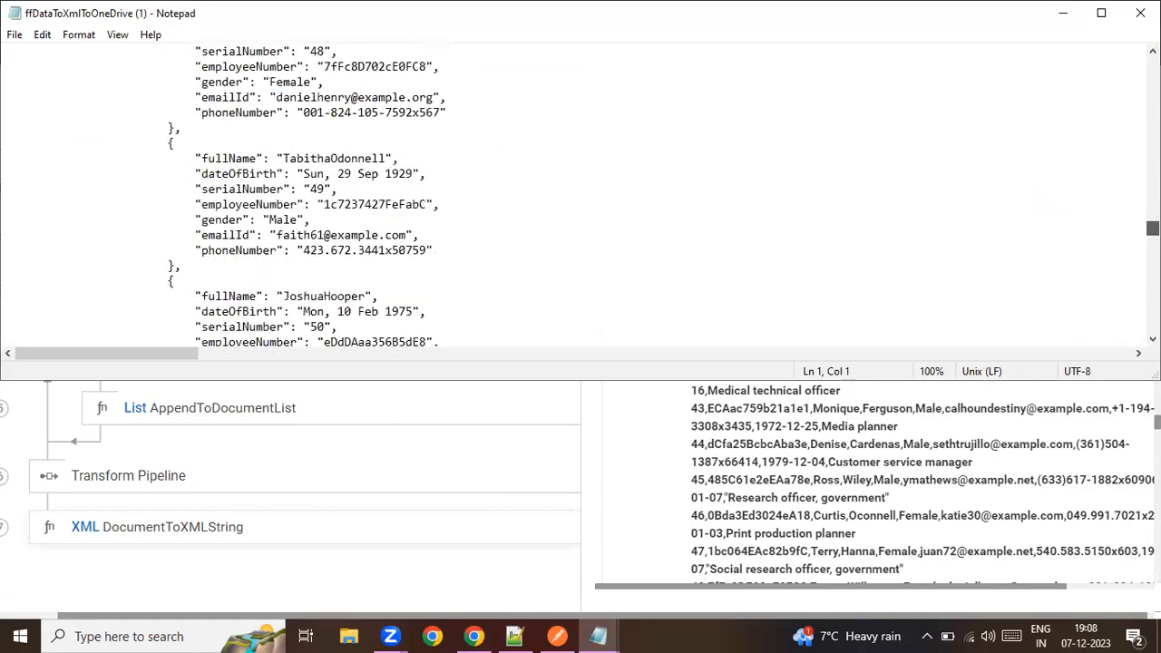
scroll(581, 196, "down", 20)
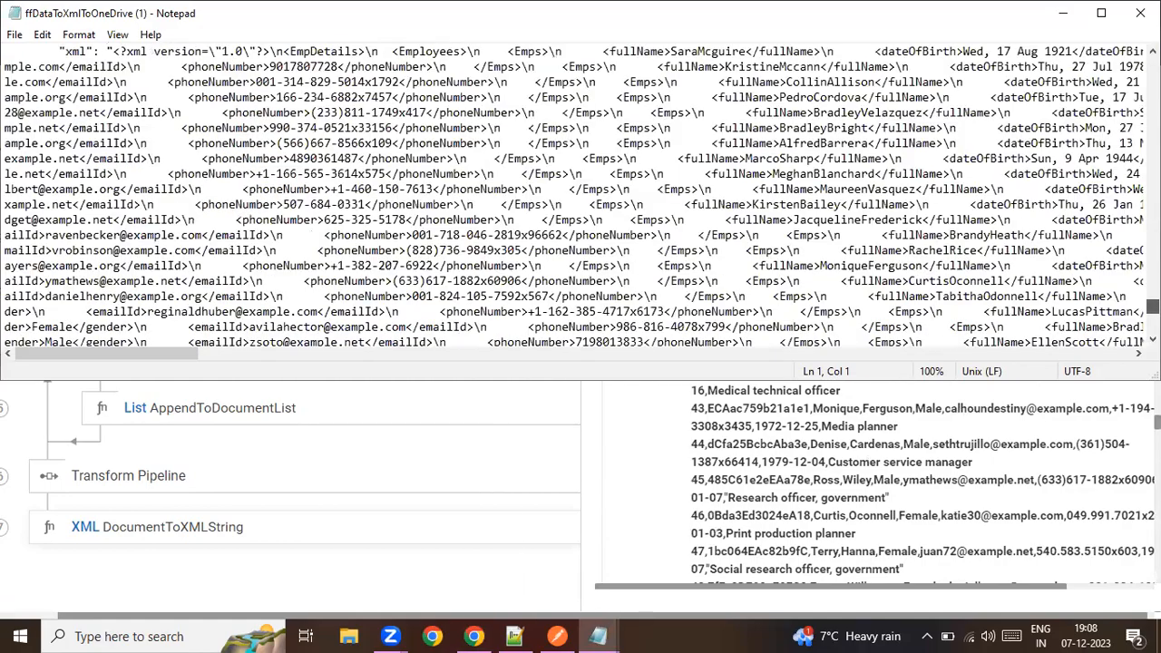
scroll(697, 288, "down", 5)
scroll(334, 192, "up", 10)
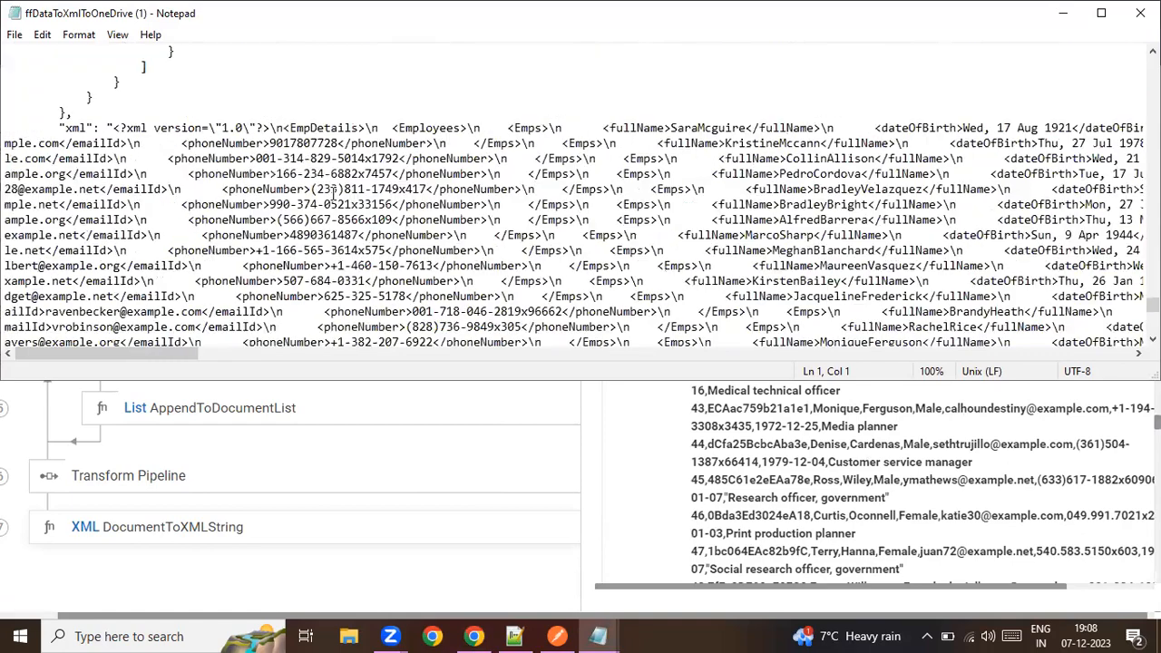
scroll(238, 185, "down", 8)
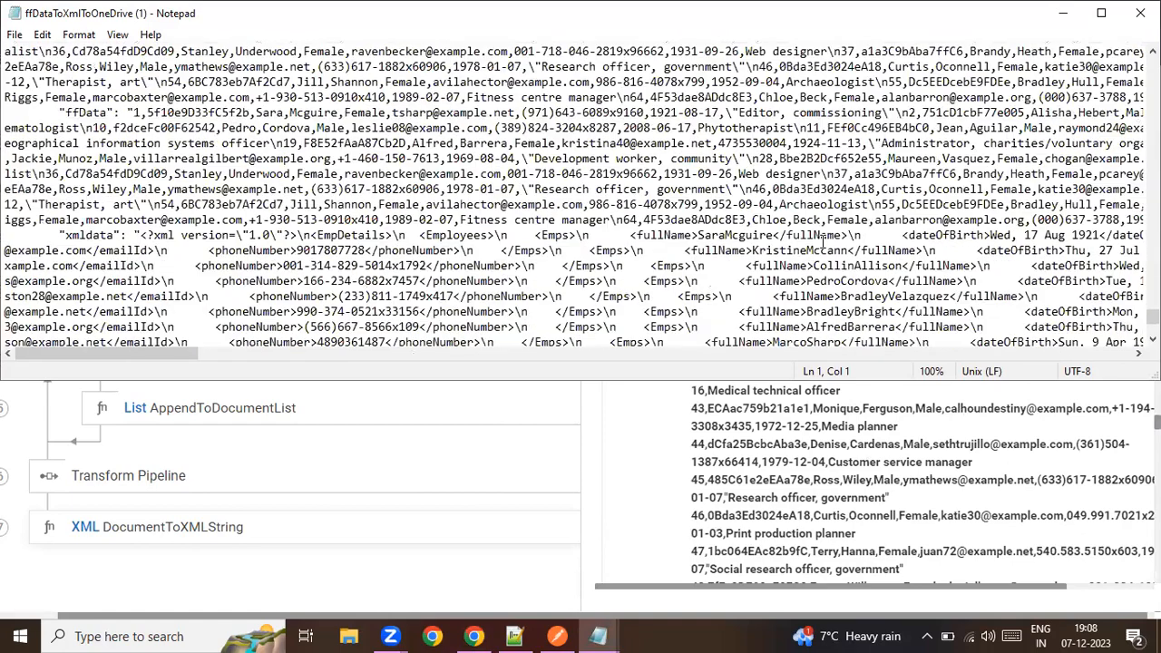
scroll(823, 240, "down", 5)
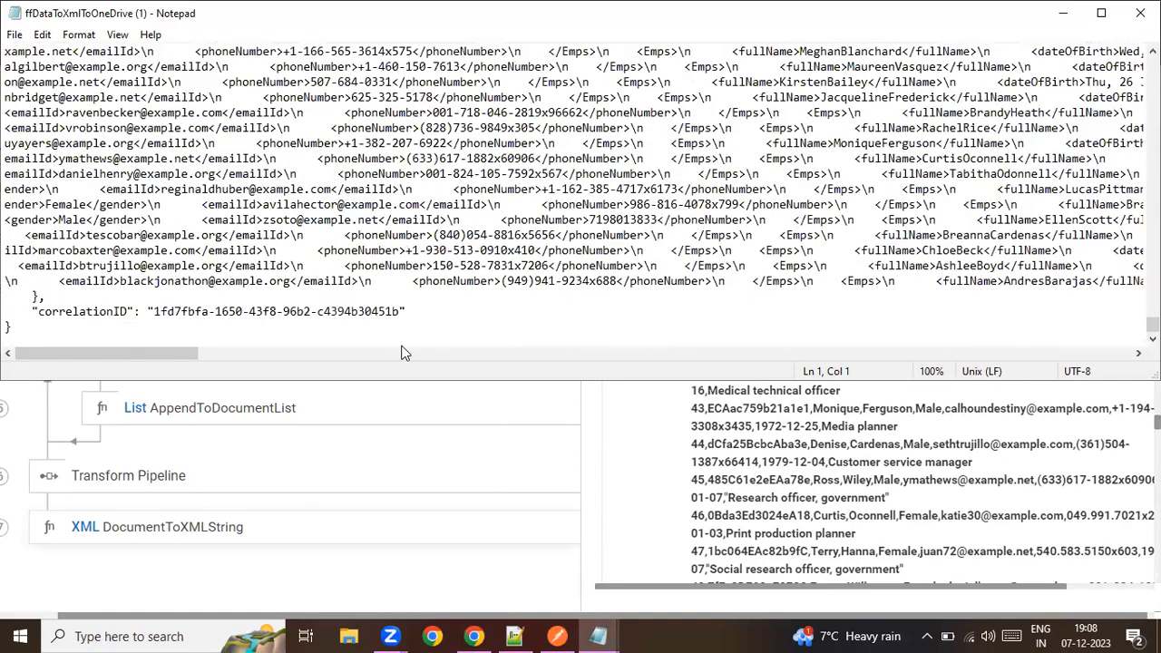
Locate the ffData string in the run results and switch to Notepad++ to compare it with the source records in new 4
left_click(740, 478)
scroll(810, 370, "up", 13)
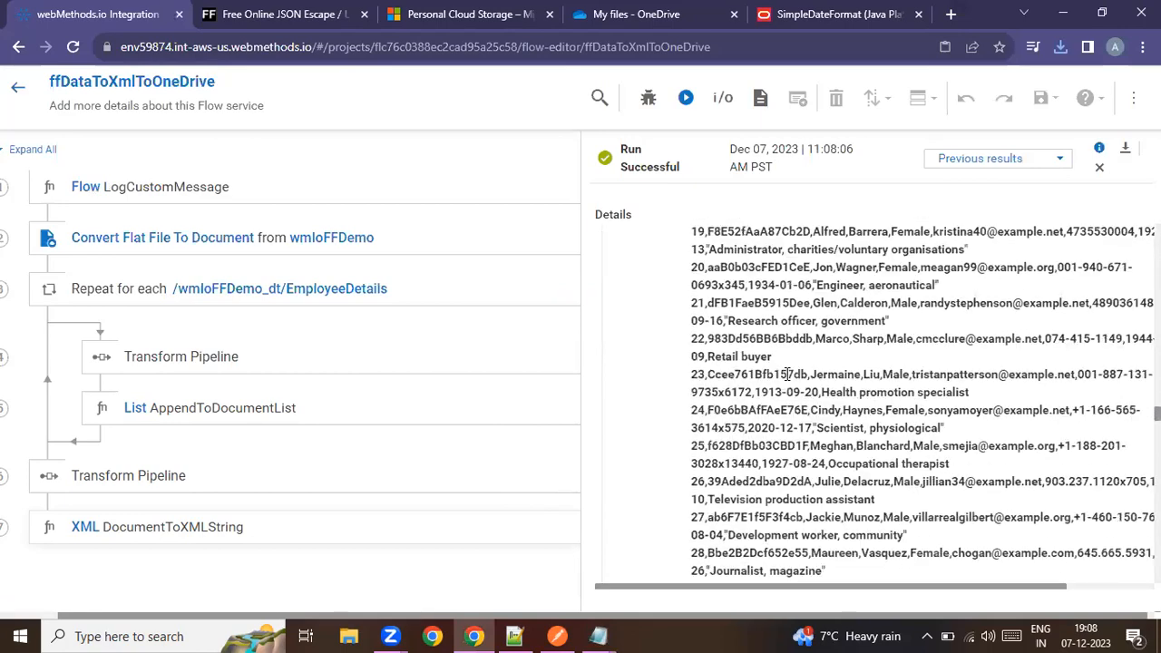
scroll(810, 370, "up", 4)
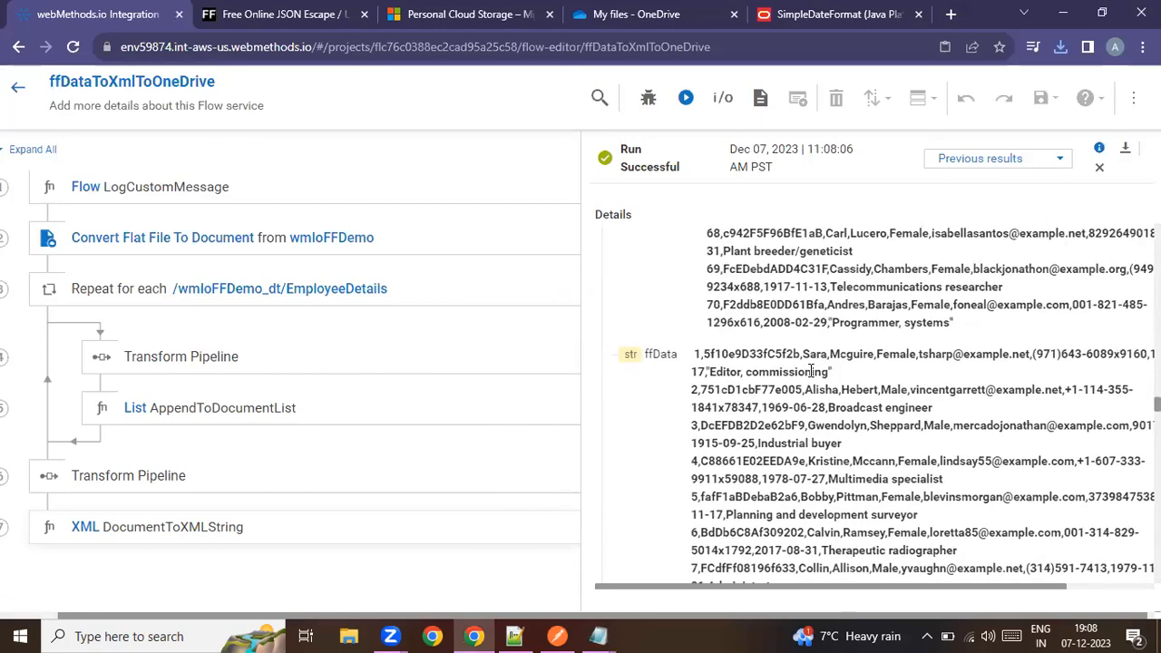
left_click_drag(695, 356, 750, 425)
left_click(514, 636)
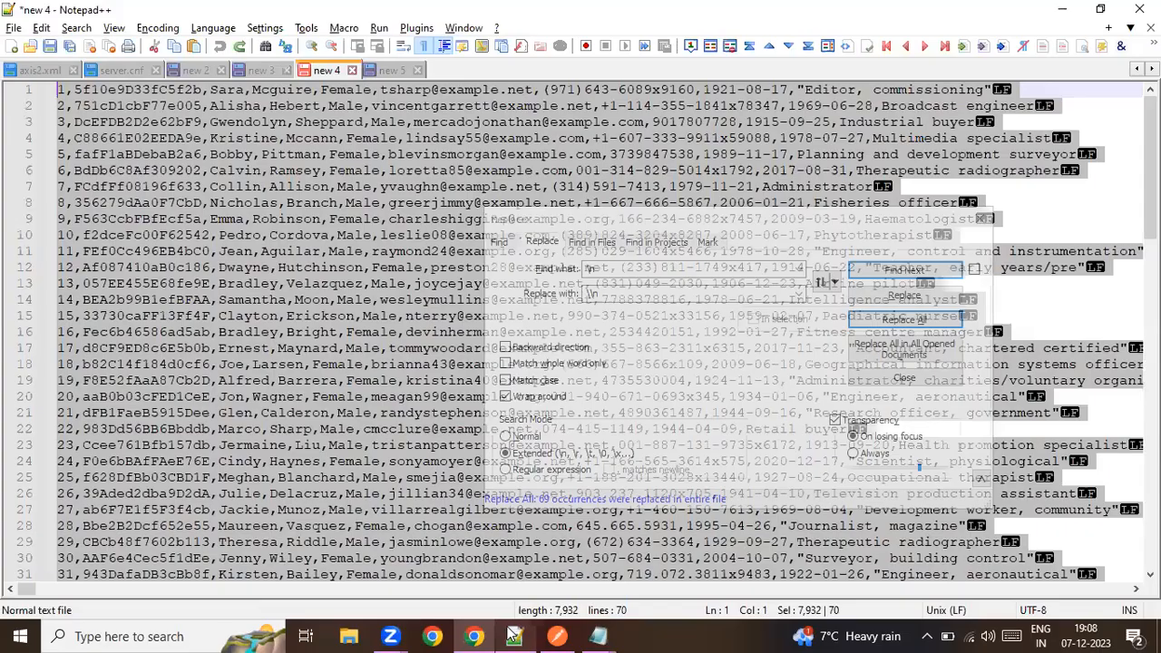
left_click(311, 299)
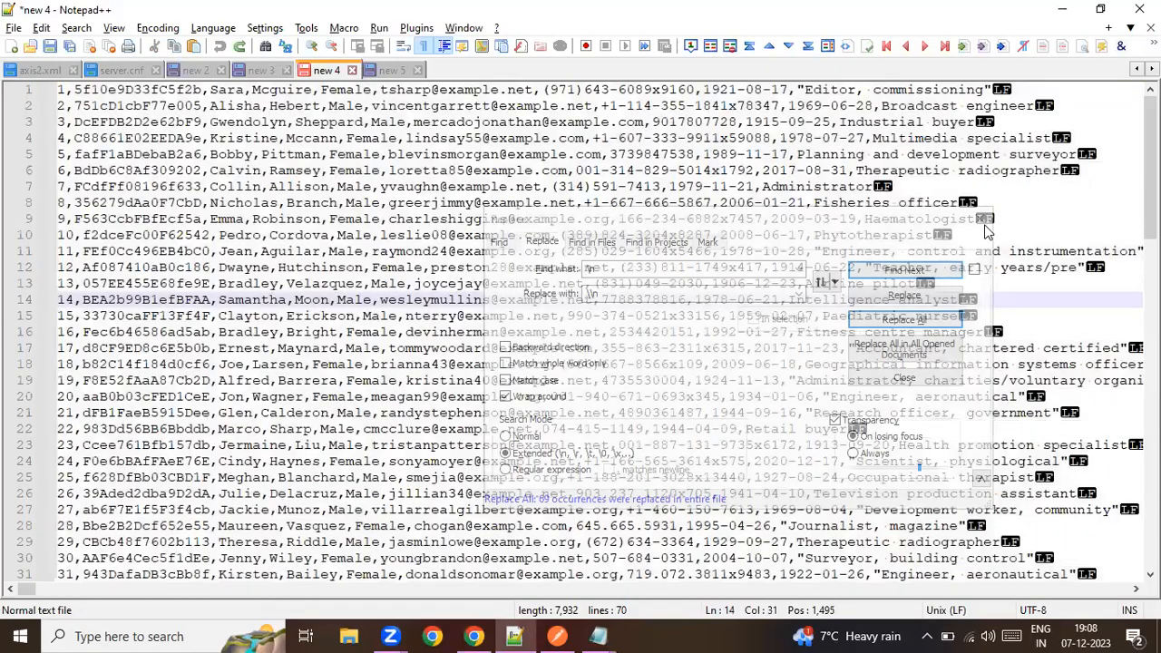
Inspect the line feed endings of the records in new 4 and select the entire file content
left_click(984, 220)
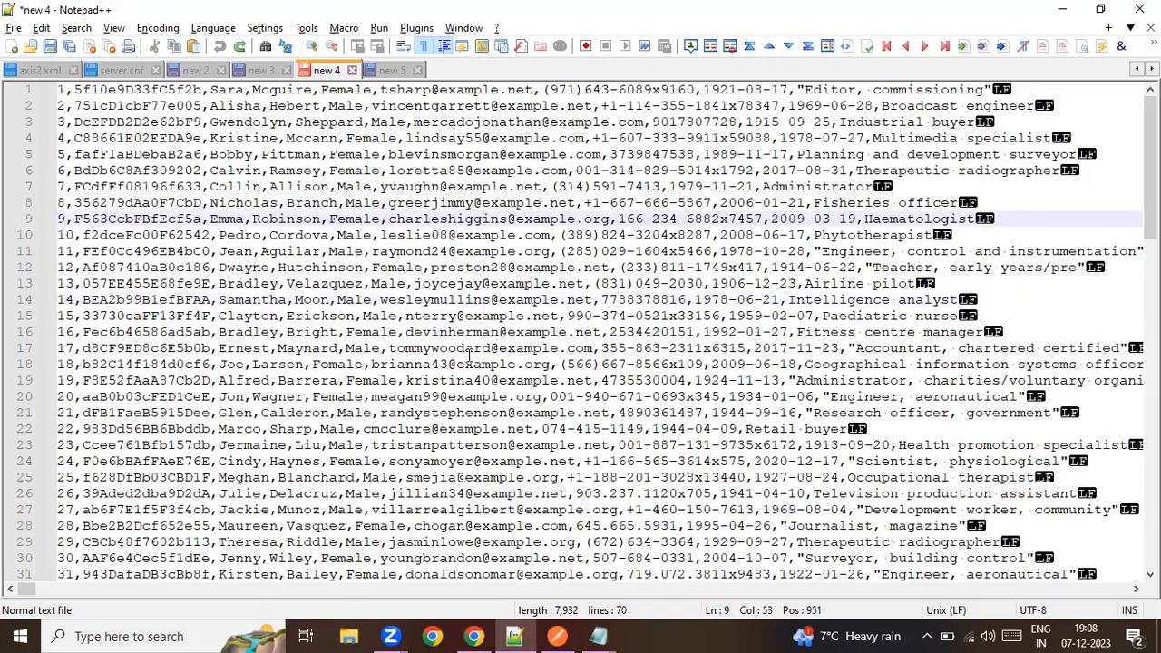
left_click(429, 316)
key("ctrl+a")
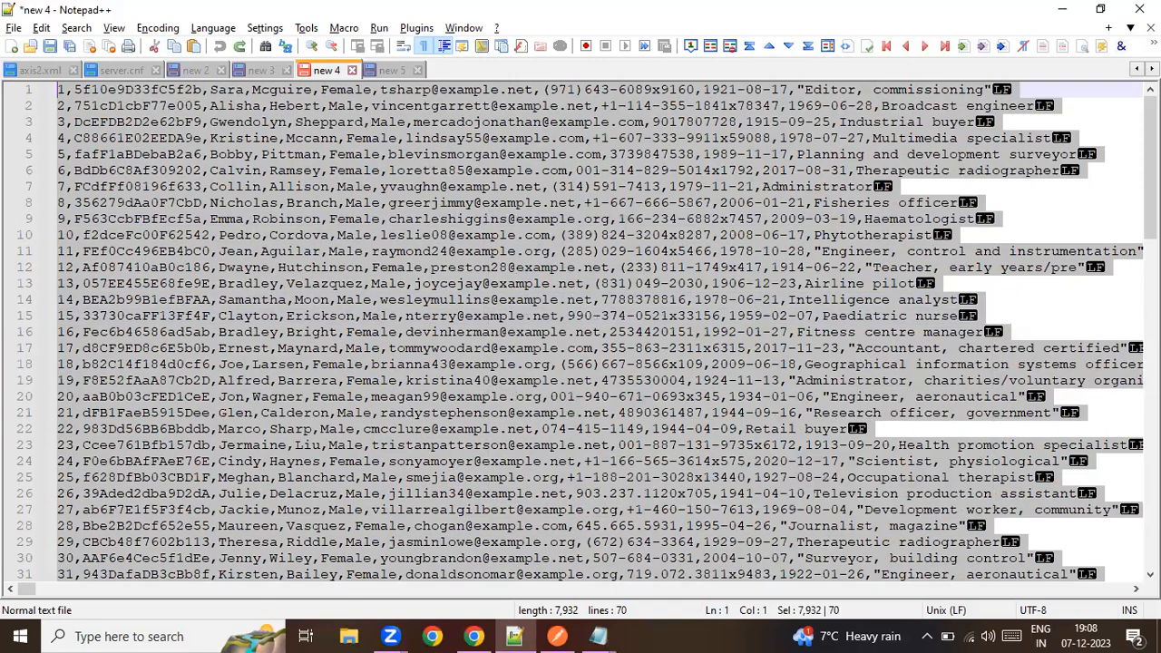
Switch back to webMethods.io Integration, leave the flow service editor and create a new workflow in the FFDemoIO project
left_click(474, 636)
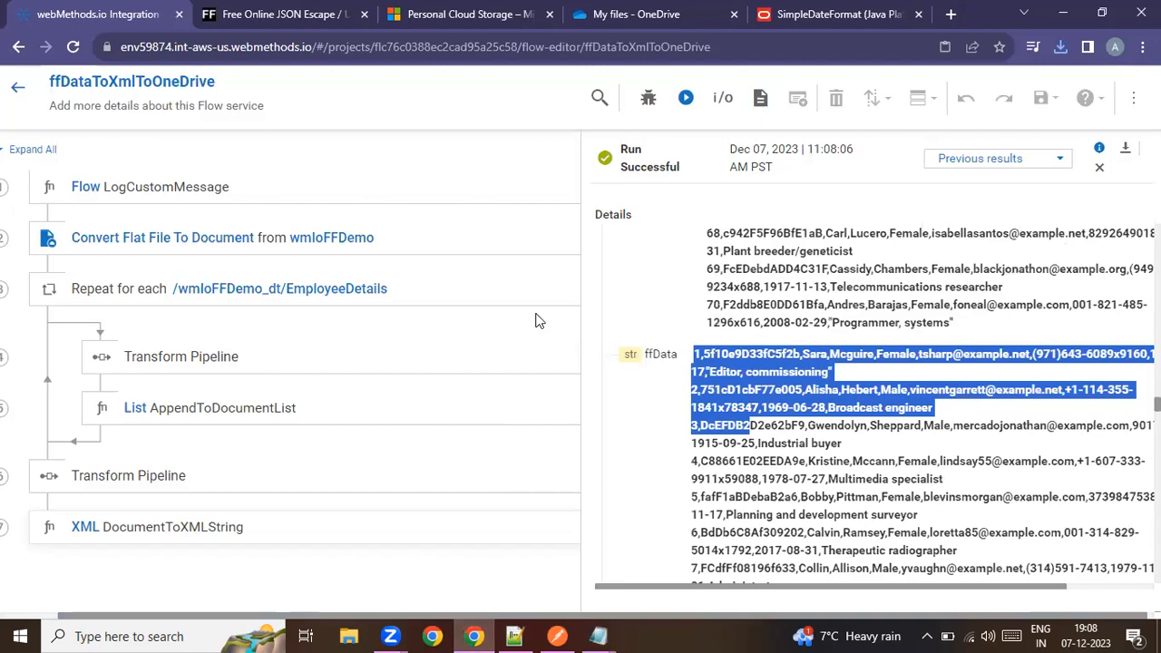
left_click(15, 90)
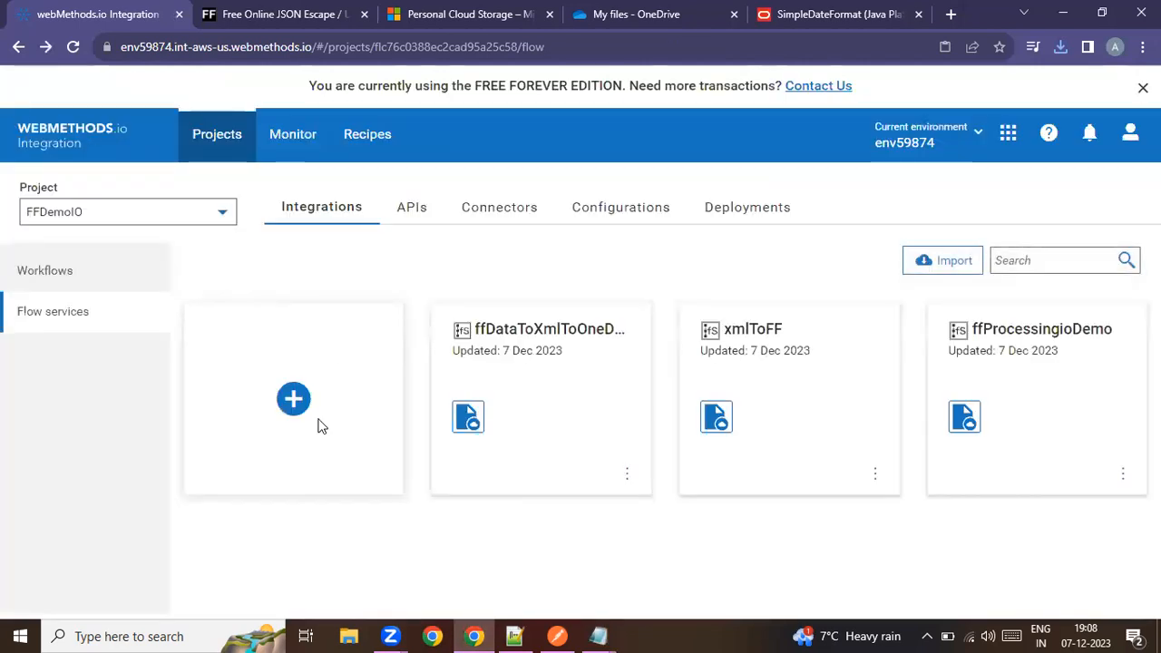
left_click(304, 413)
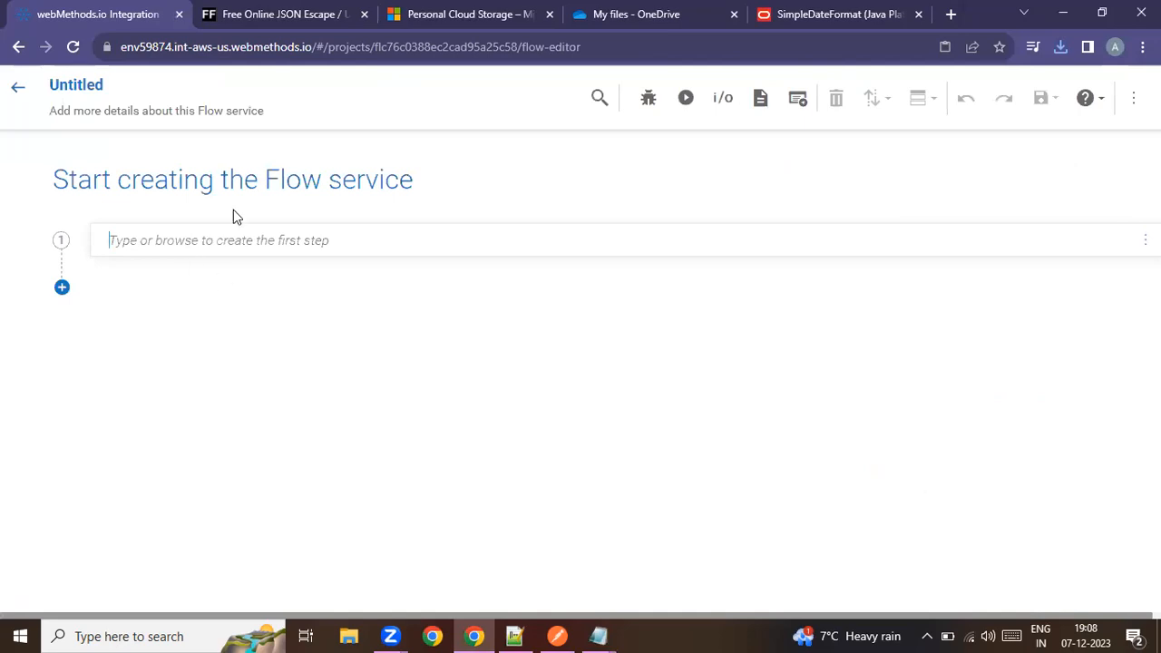
left_click(11, 94)
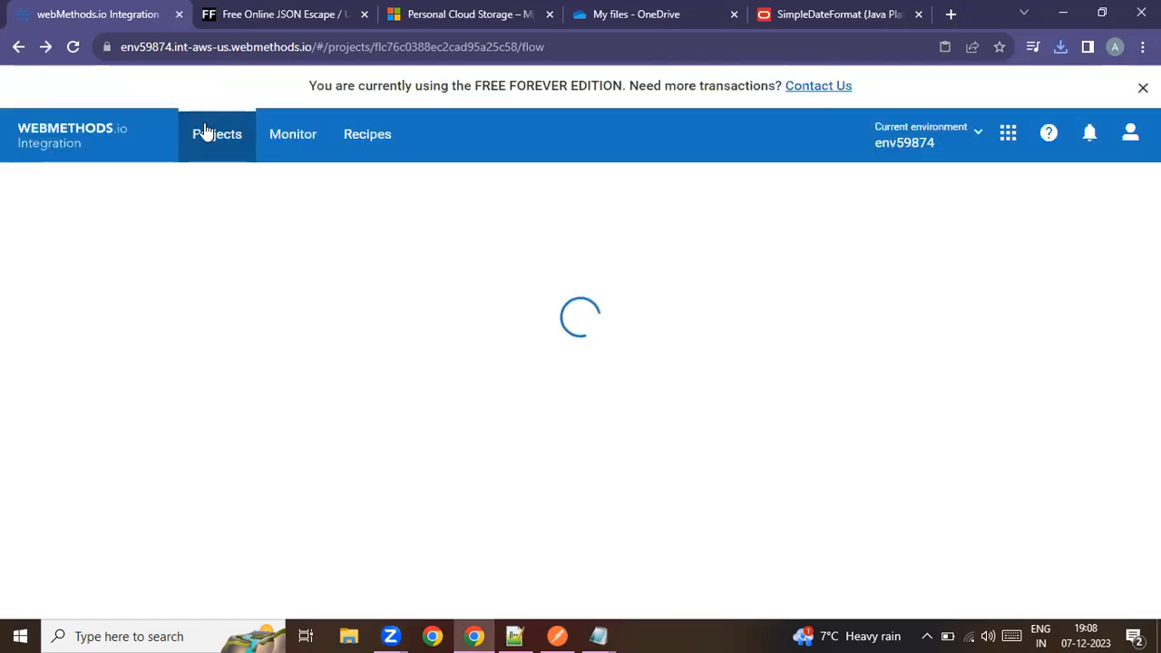
left_click(70, 278)
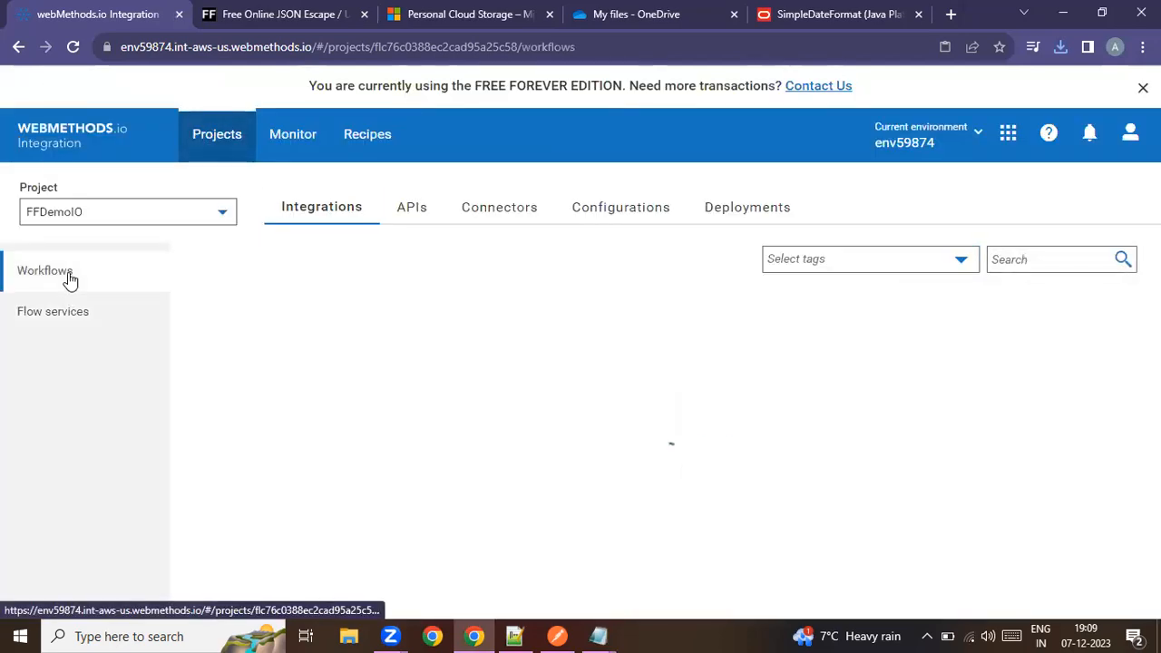
left_click(289, 394)
scroll(391, 490, "down", 2)
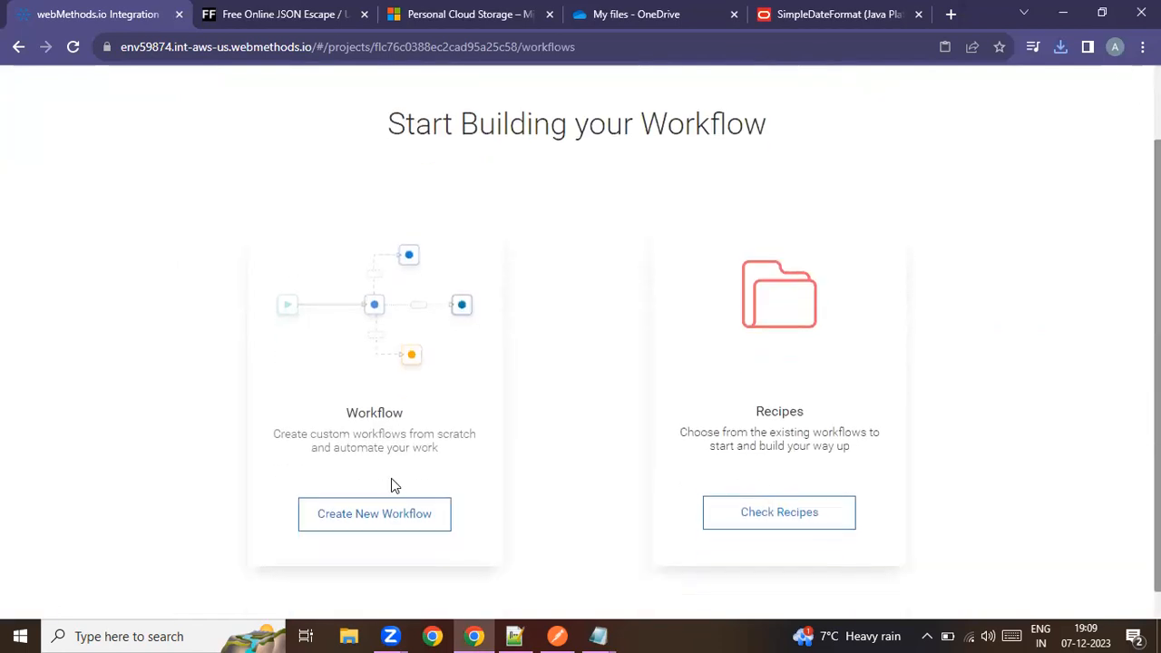
left_click(391, 489)
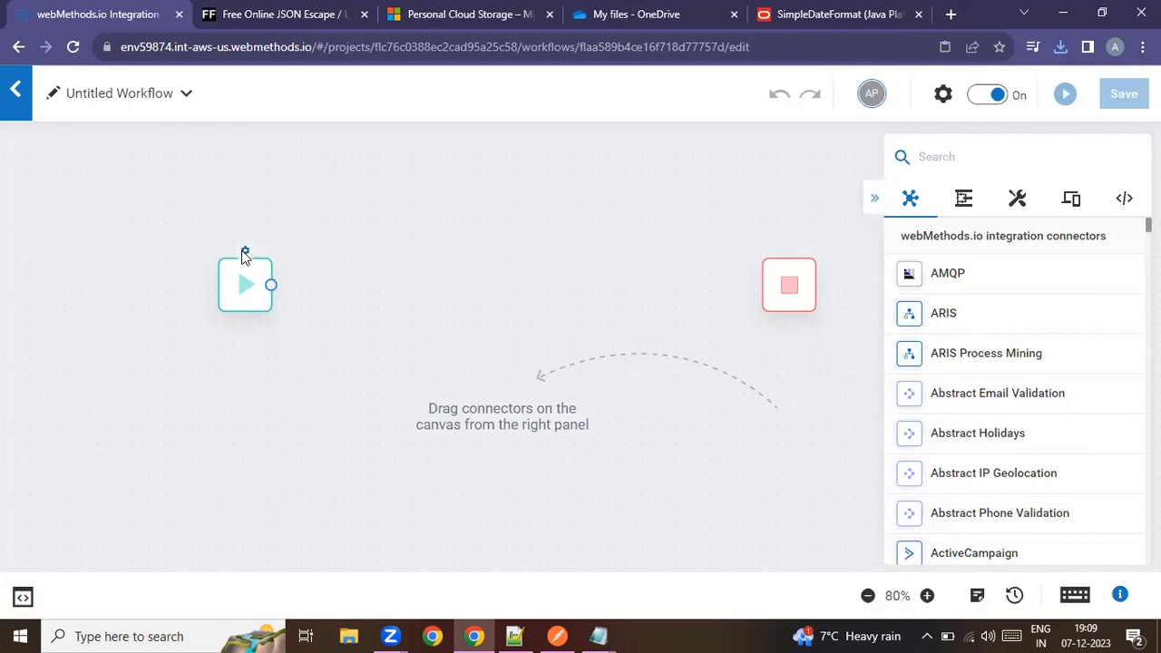
Set the workflow's start trigger to Webhook and accept the default payload data
left_click(245, 254)
left_click(376, 289)
left_click(795, 514)
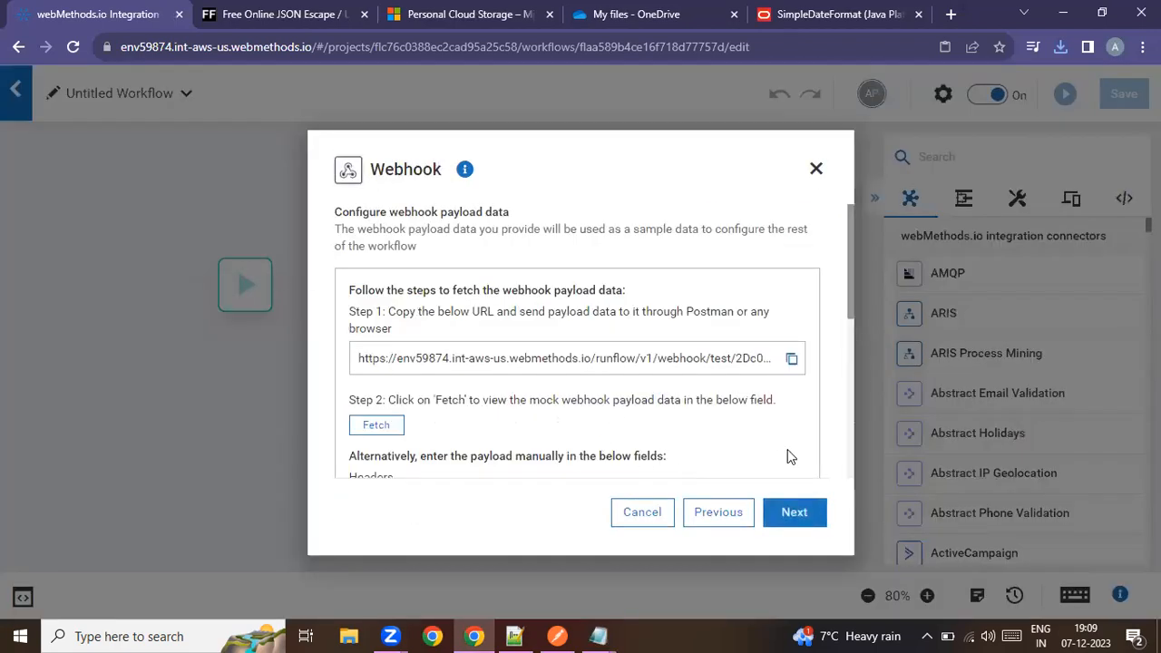
left_click(793, 512)
Secure the webhook with Webhook Key authentication using a generated token and turn on Autoconnect Return Sync on Webhook
left_click(408, 361)
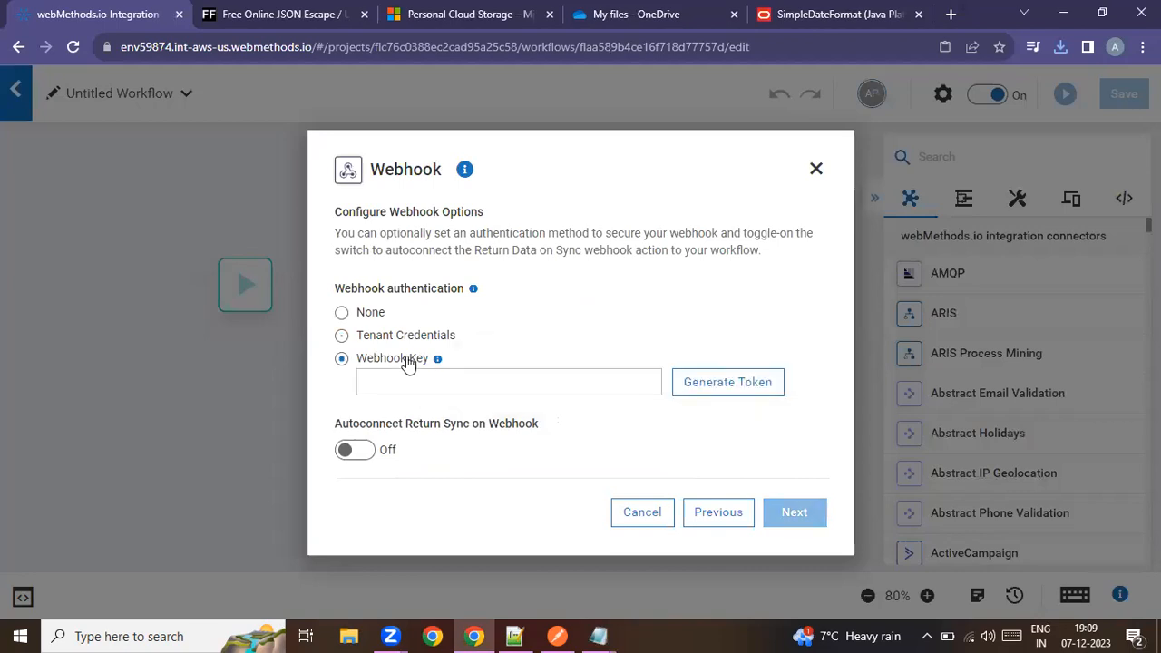
left_click(707, 390)
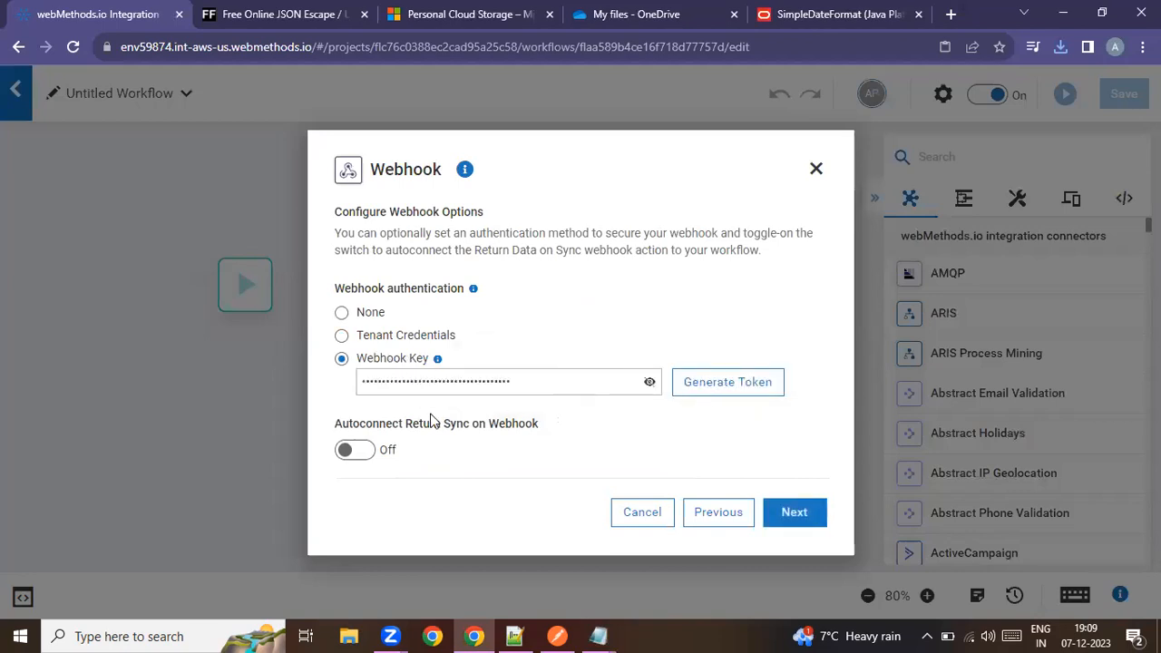
left_click(362, 457)
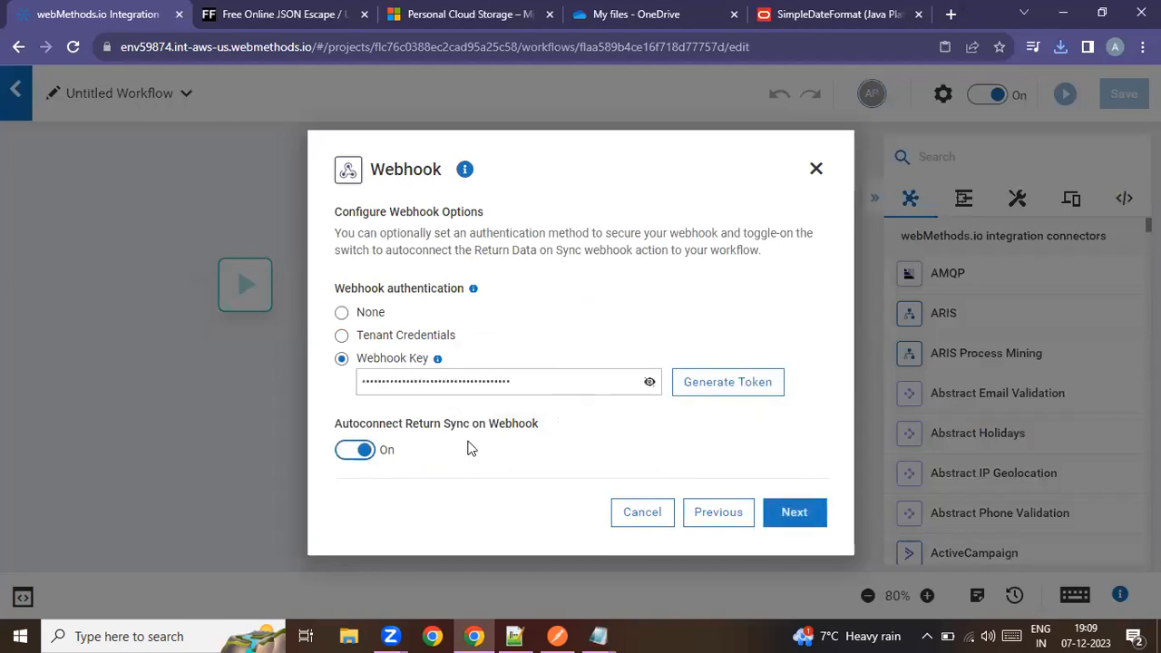
left_click(808, 514)
scroll(444, 444, "down", 1)
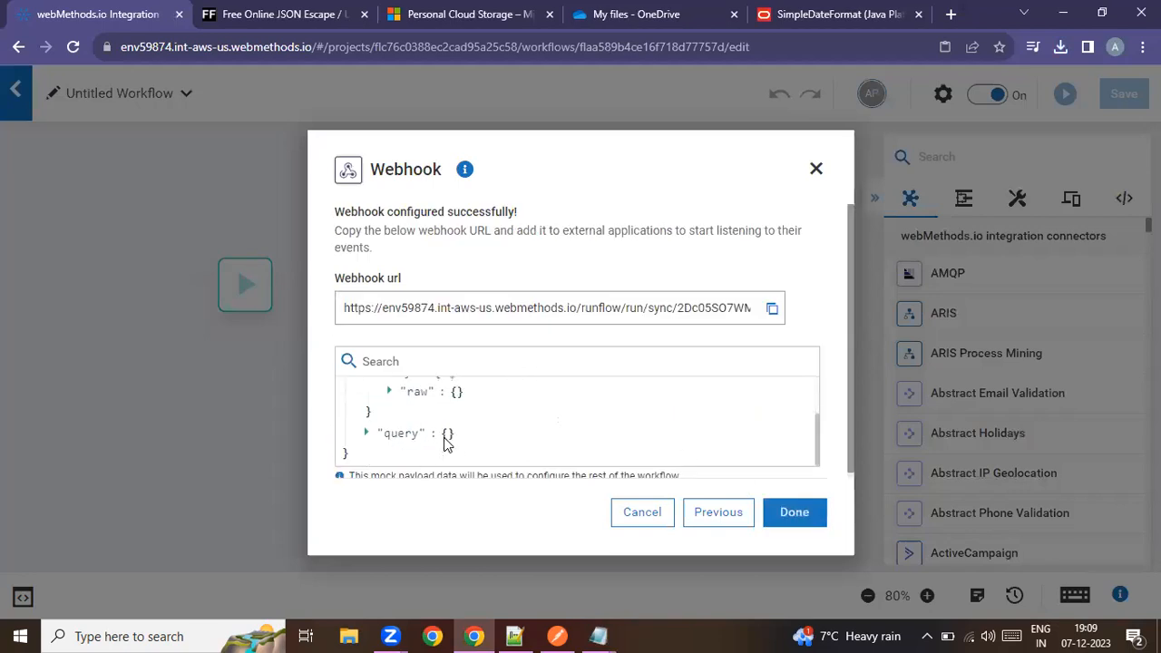
scroll(439, 425, "up", 1)
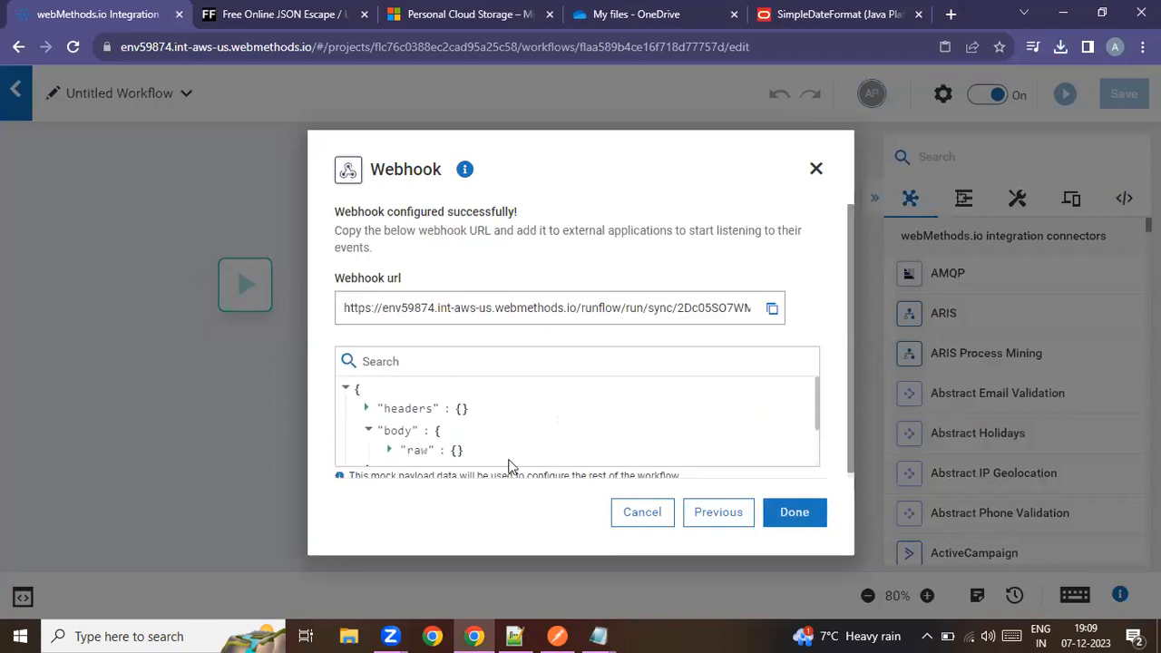
Recheck the webhook options, keep Autoconnect Return Sync on Webhook enabled and finish configuring the trigger
left_click(713, 512)
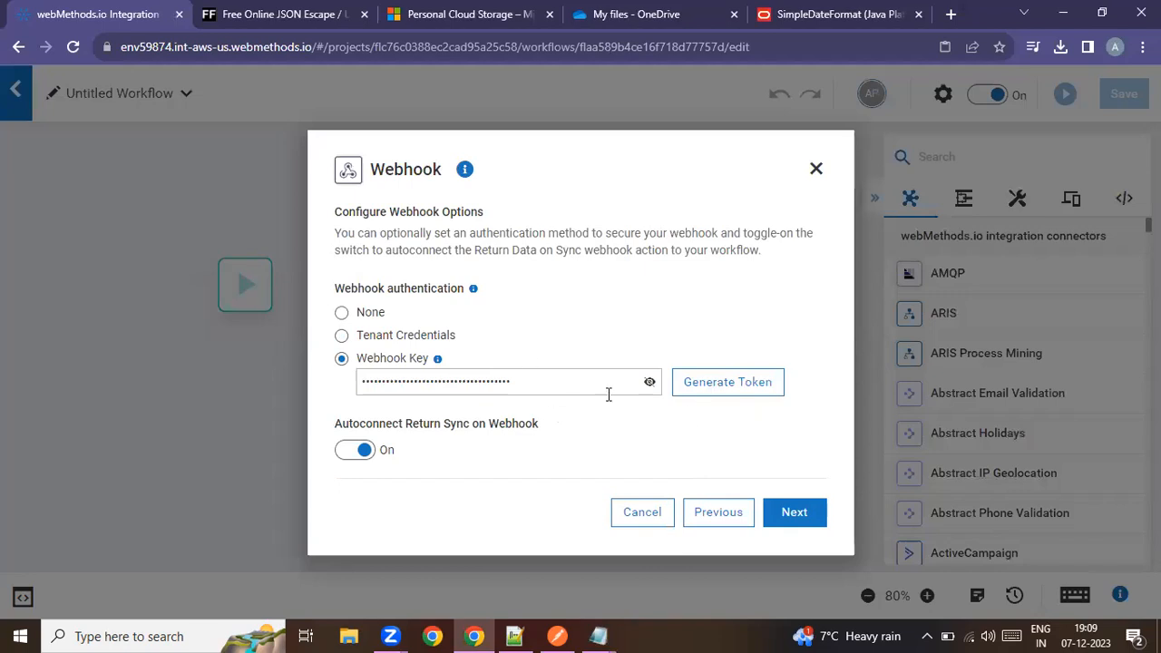
left_click(354, 450)
left_click(367, 457)
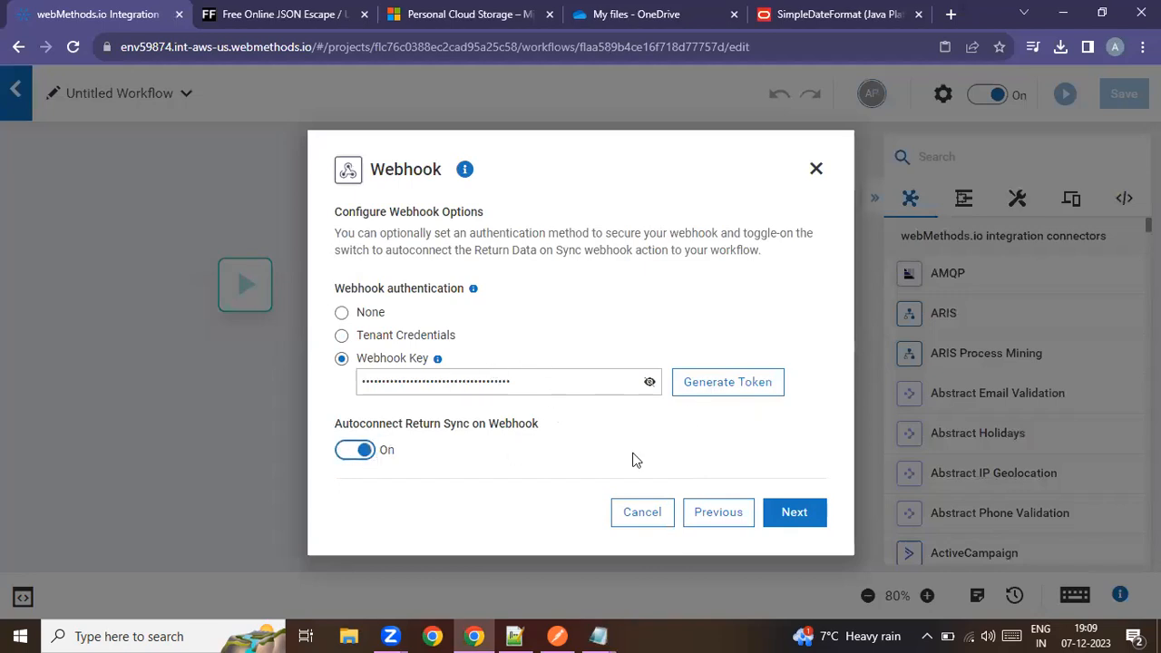
left_click(800, 514)
scroll(496, 406, "down", 3)
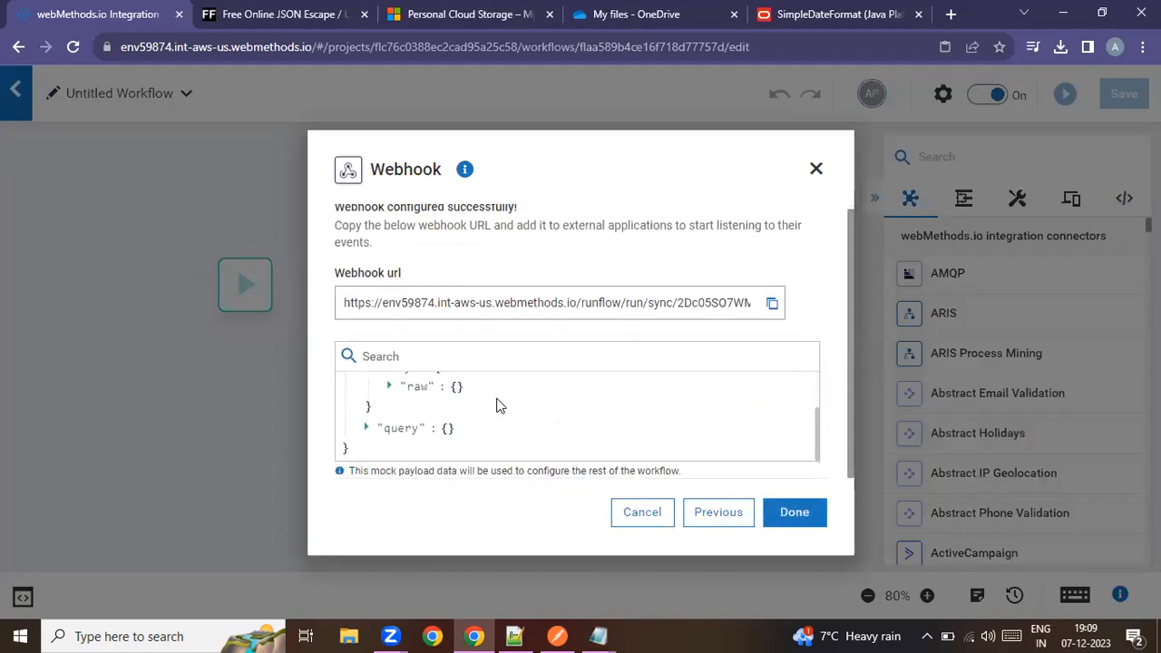
left_click(786, 512)
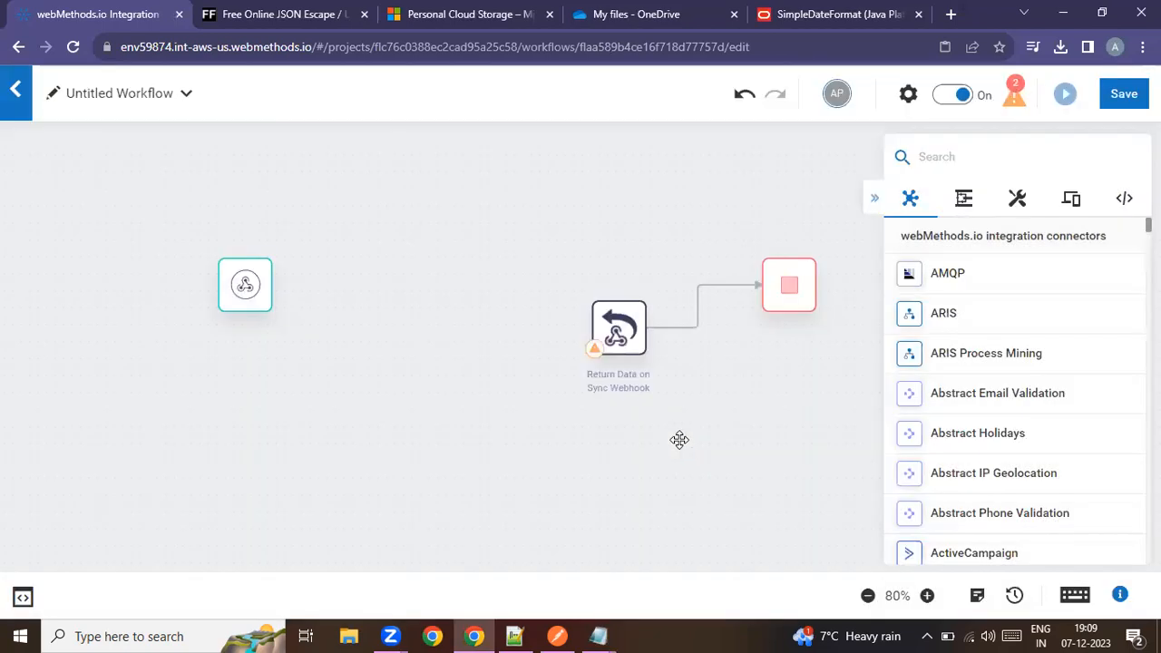
Edit the webhook payload so that the body contains an ffData key instead of raw, and save the trigger
left_click(243, 262)
scroll(526, 376, "down", 3)
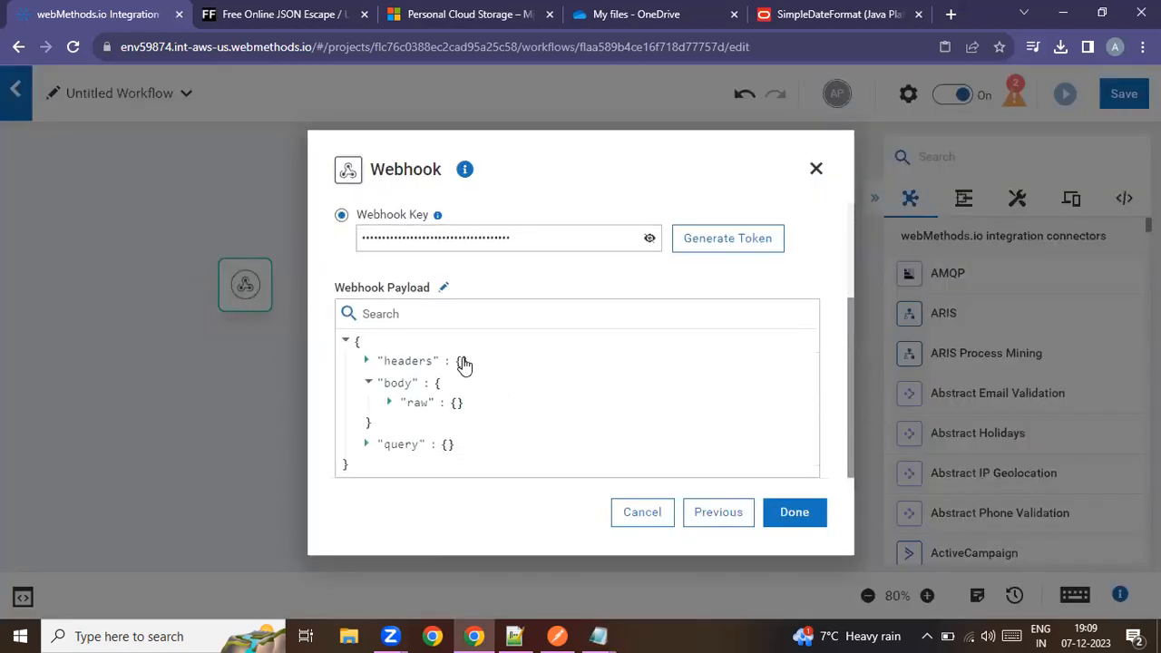
left_click(446, 288)
scroll(426, 366, "down", 5)
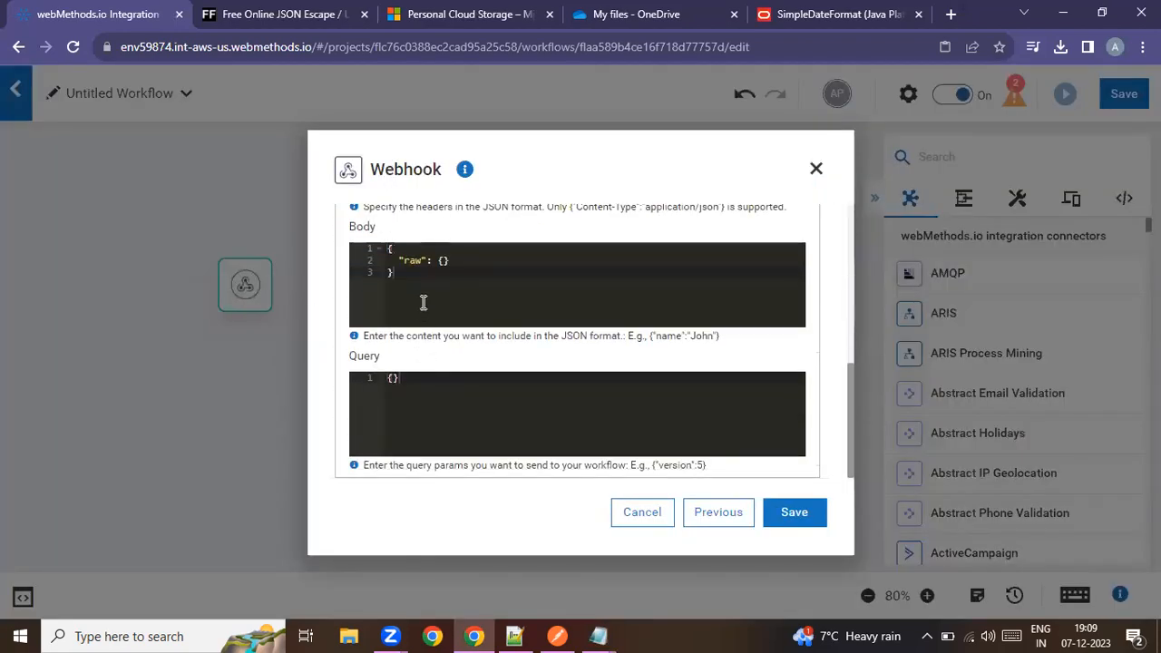
left_click_drag(423, 261, 408, 257)
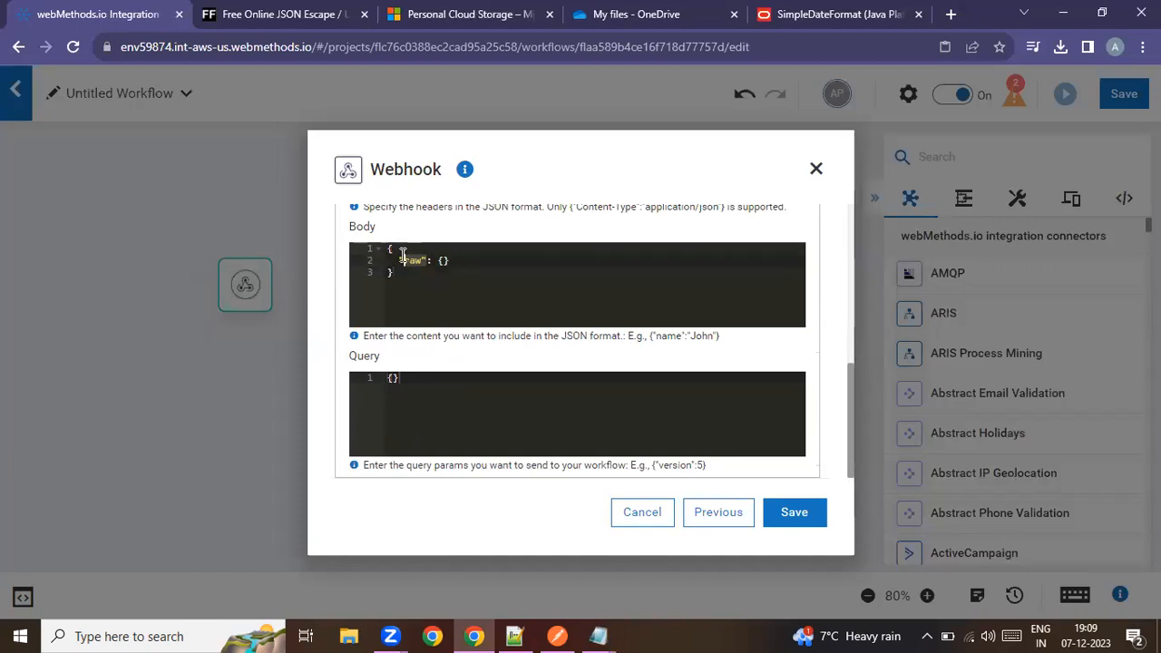
type("\"")
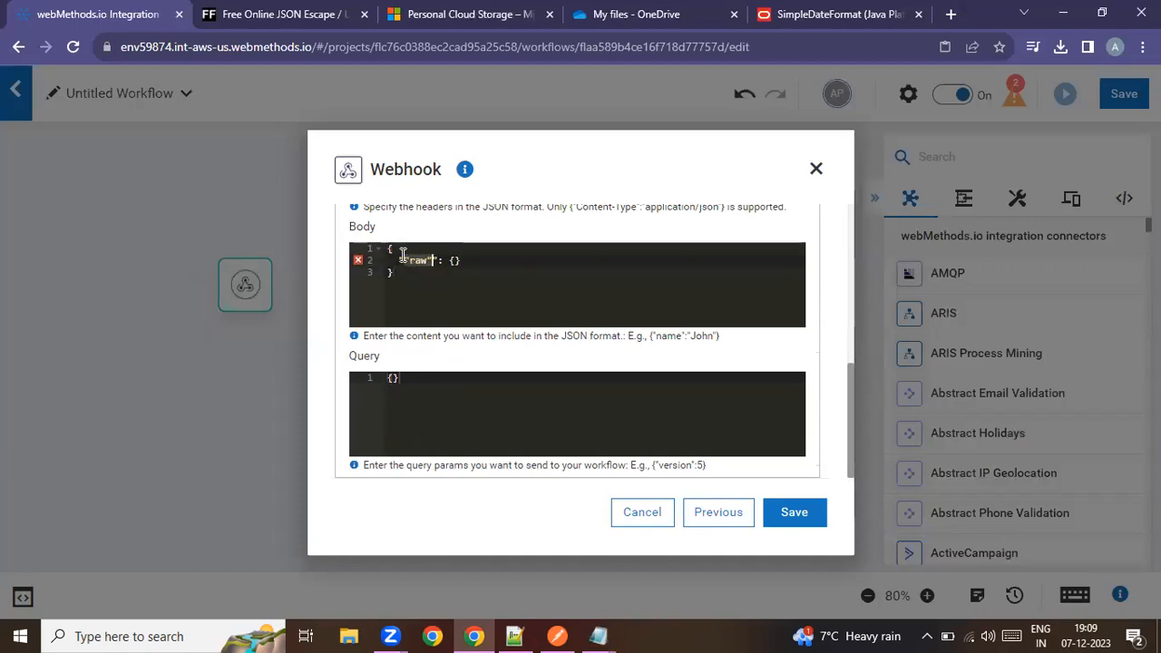
key("BackSpace")
key("BackSpace")
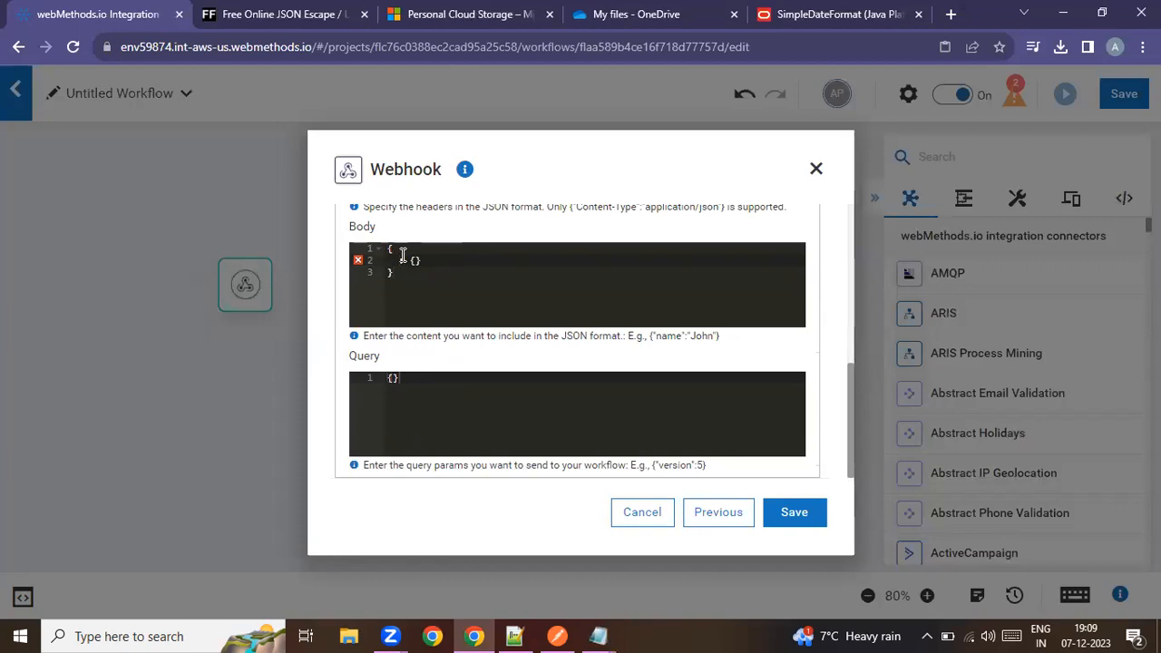
type("ffData\":")
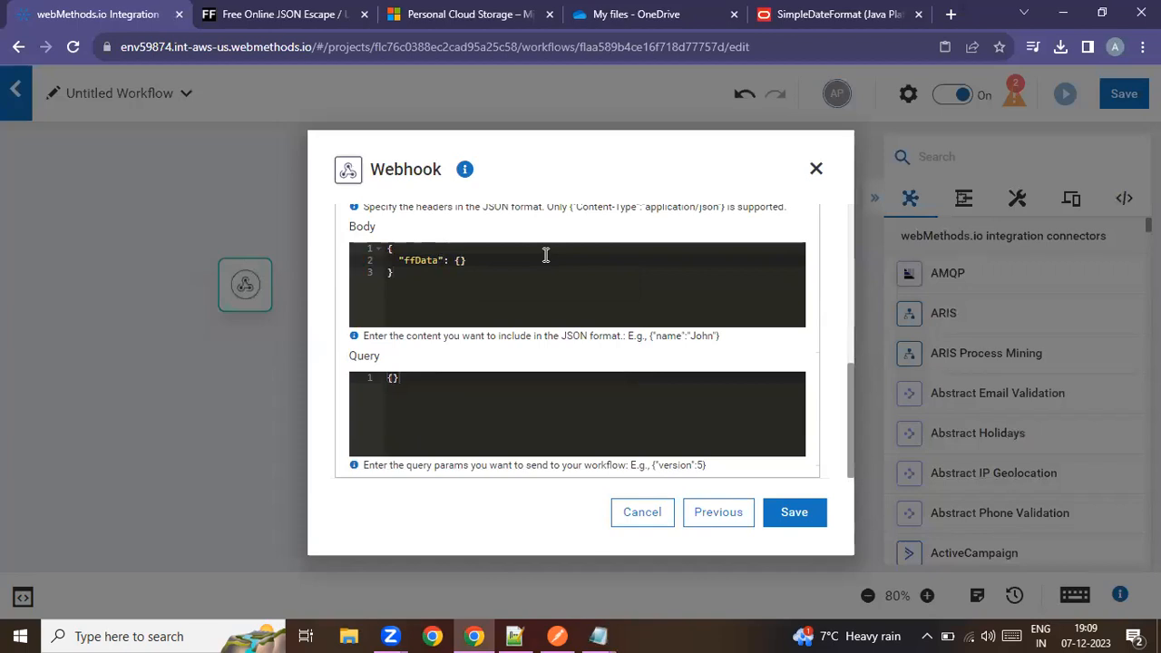
left_click(798, 514)
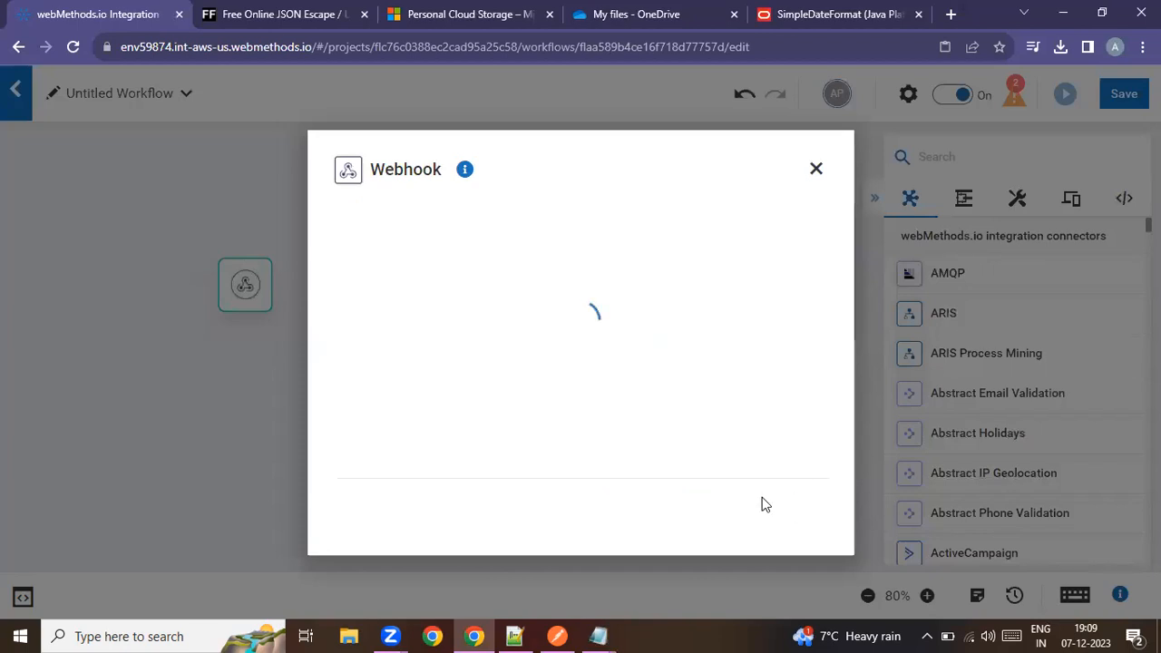
left_click(790, 510)
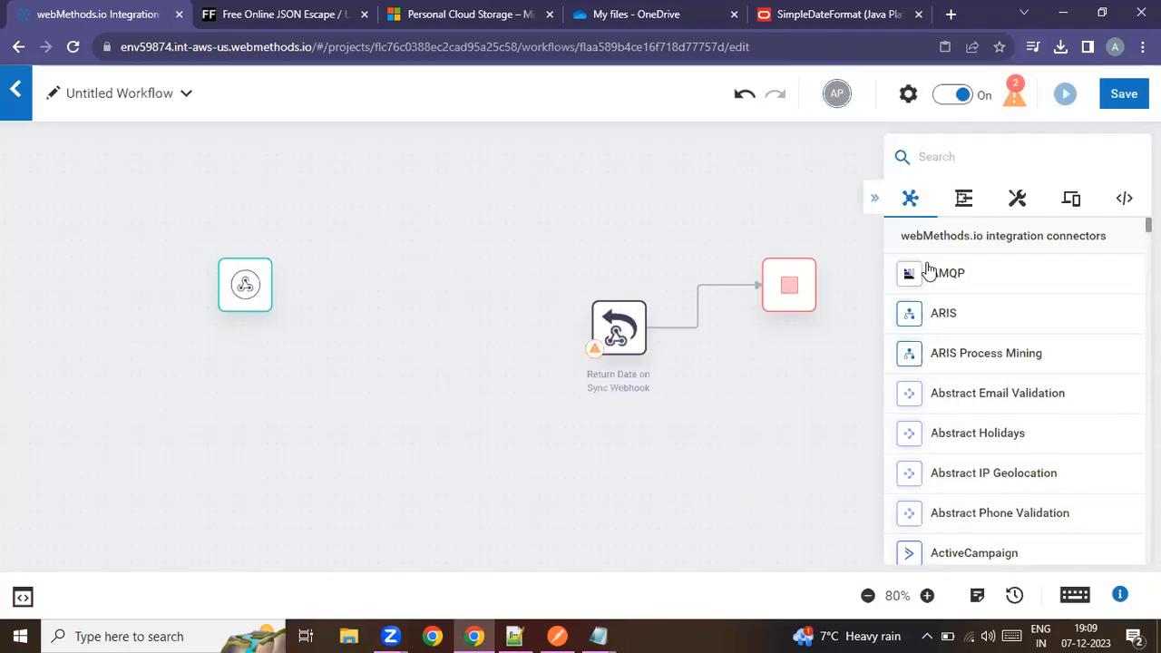
Add the ffDataToXmlToOneDrive flow service after the webhook trigger and connect it to Return Data on Sync Webhook
left_click(965, 199)
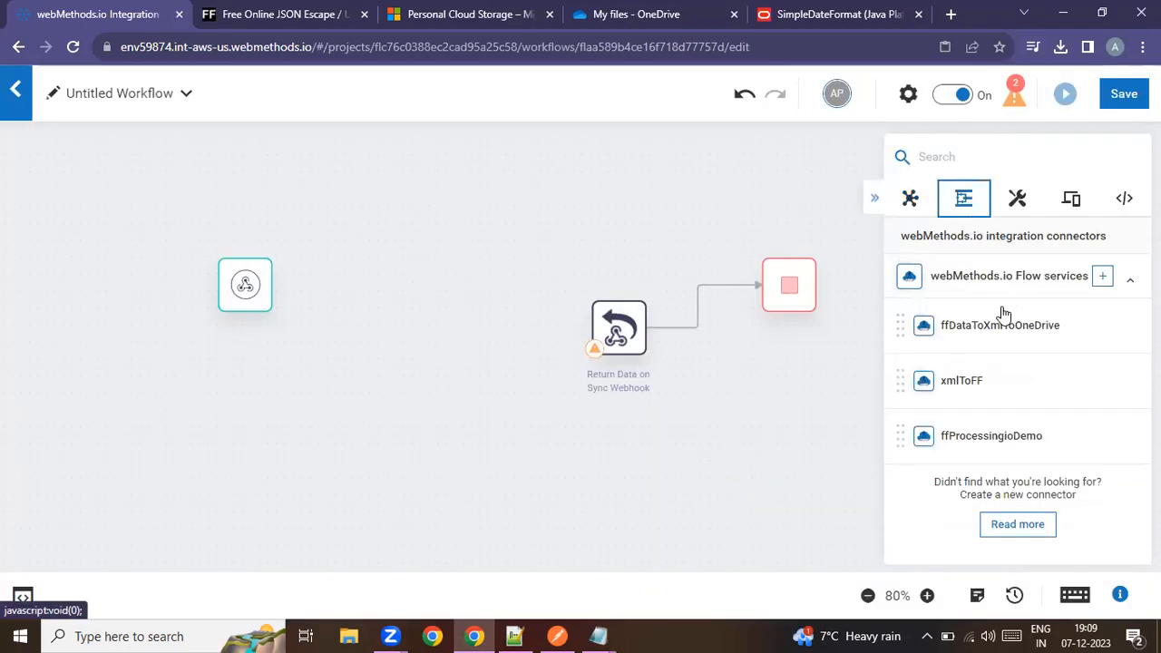
left_click_drag(993, 326, 397, 282)
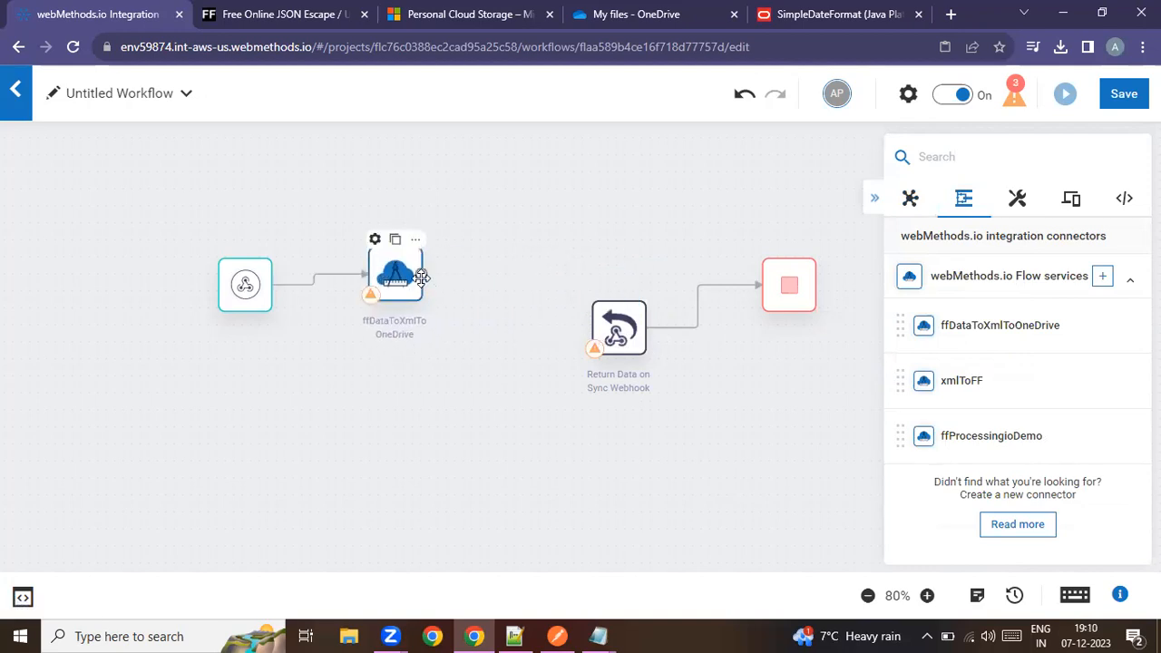
left_click_drag(426, 287, 594, 321)
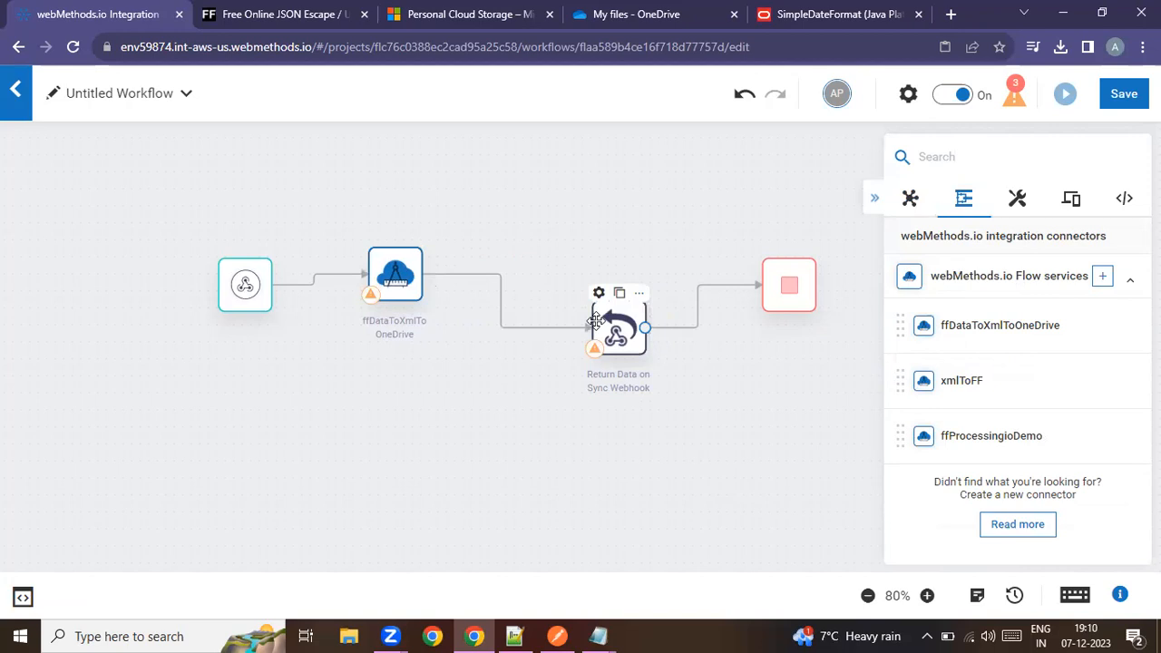
Map ffData from the webhook request body to the ffData input of ffDataToXmlToOneDrive and finish the action without testing it
left_click(375, 240)
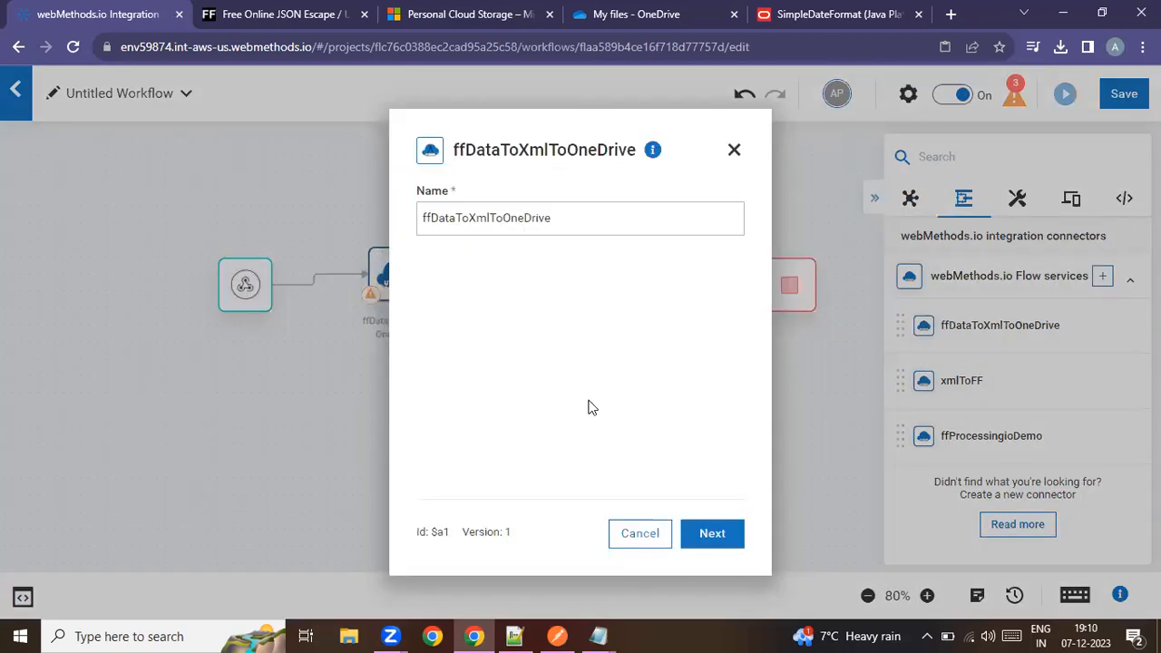
left_click(697, 534)
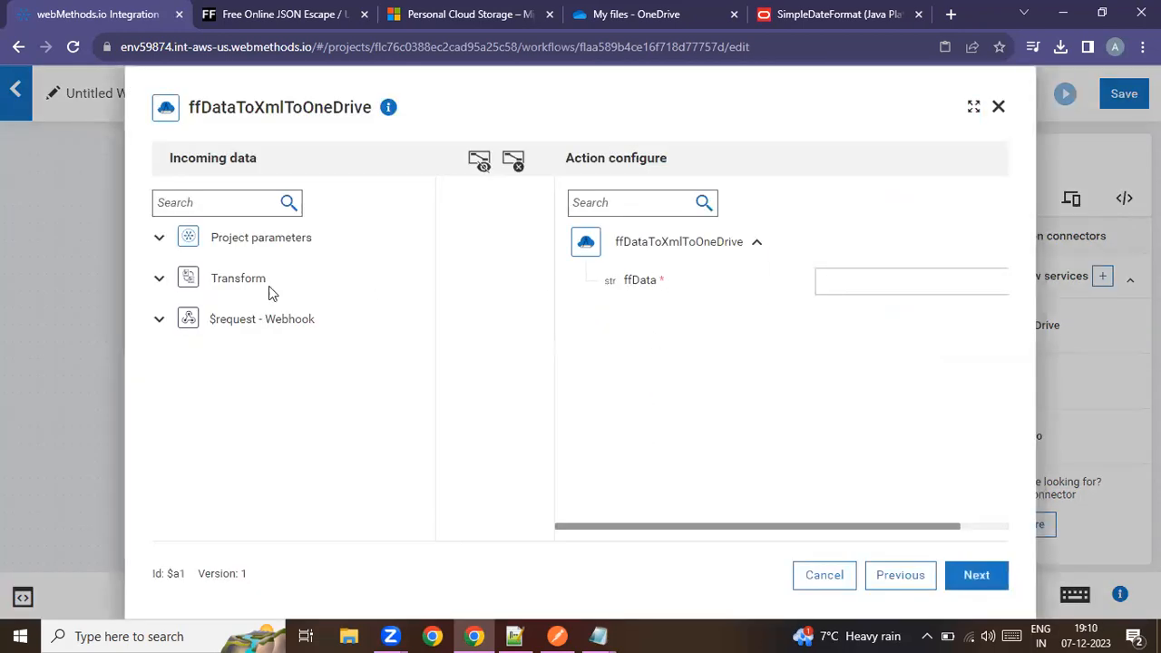
left_click(160, 327)
left_click(267, 404)
left_click_drag(279, 454, 910, 290)
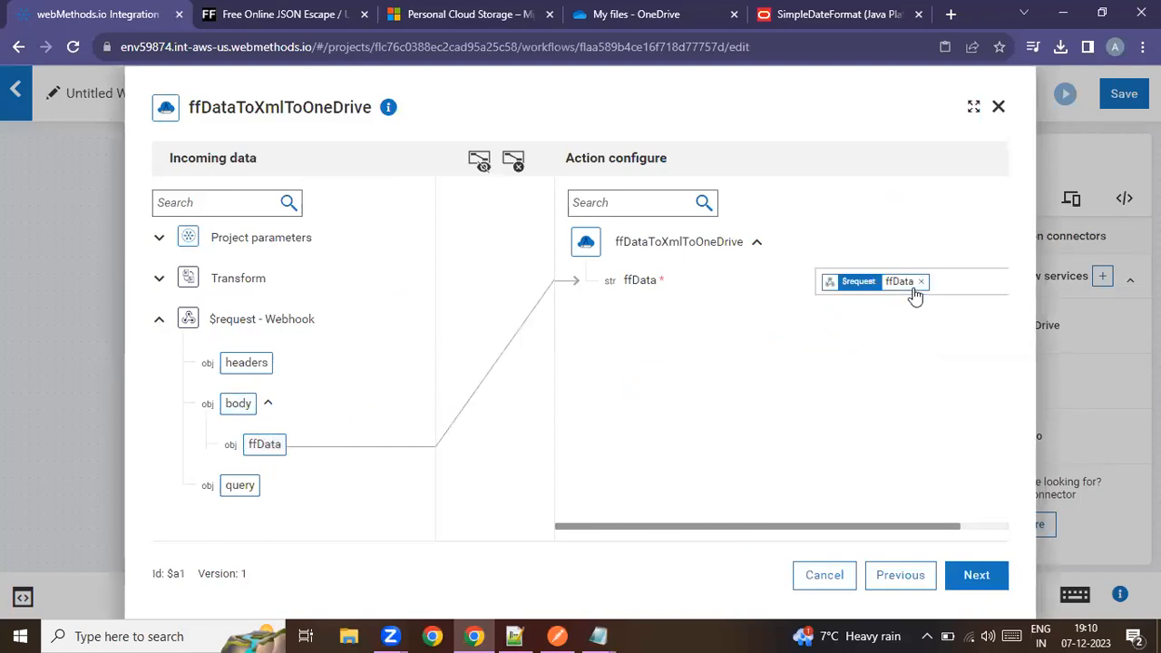
left_click(978, 577)
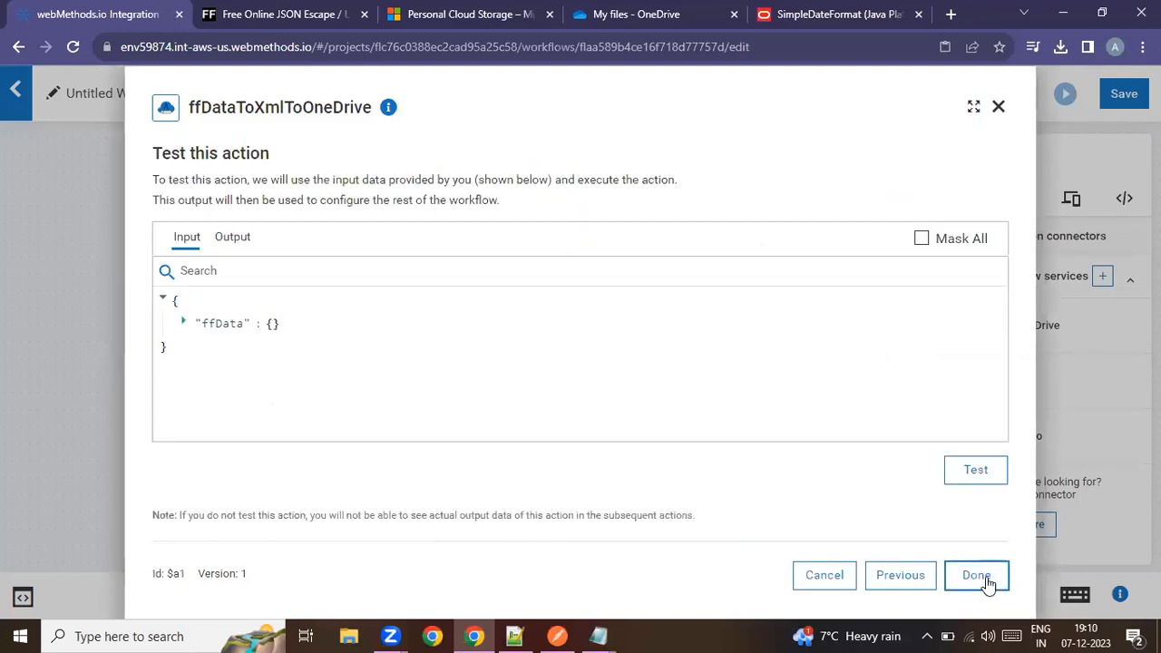
left_click(974, 581)
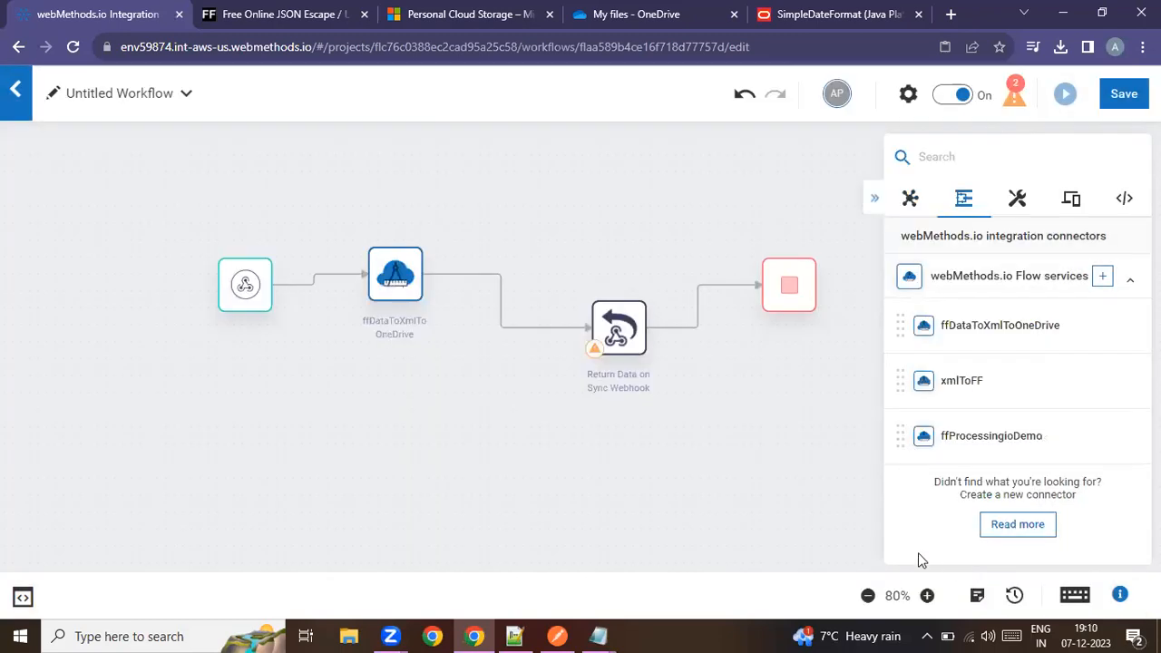
In Return Data on Sync Webhook, map the xml output of ffDataToXmlToOneDrive to Response Data and set Content Type to application/xml
mouse_move(607, 327)
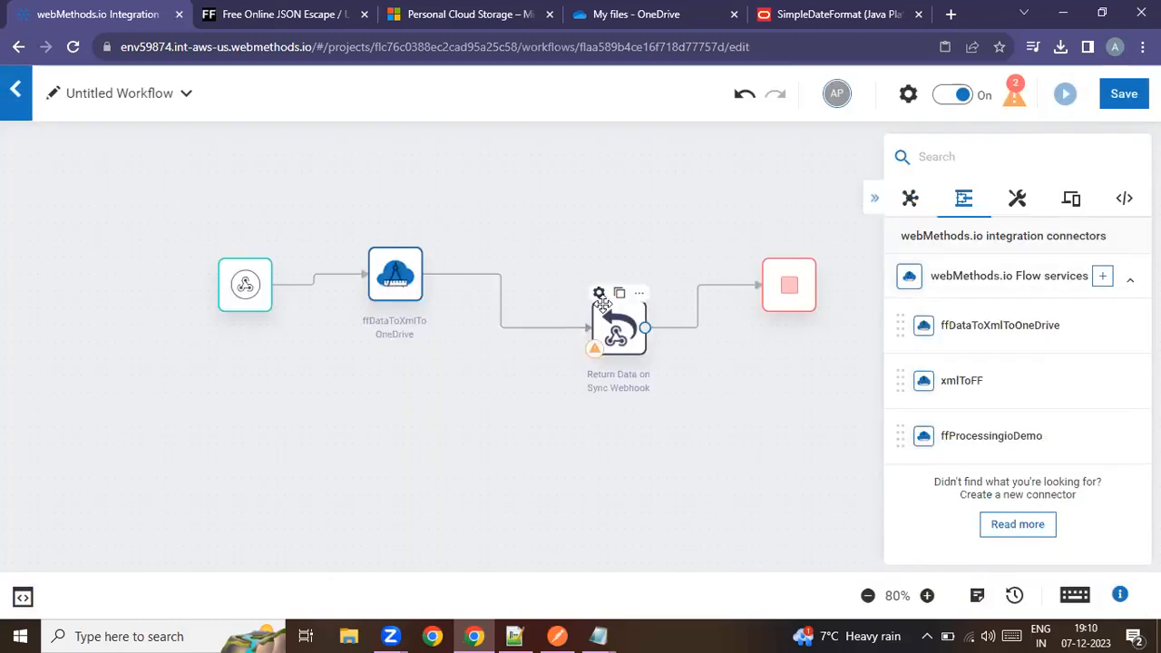
left_click(601, 299)
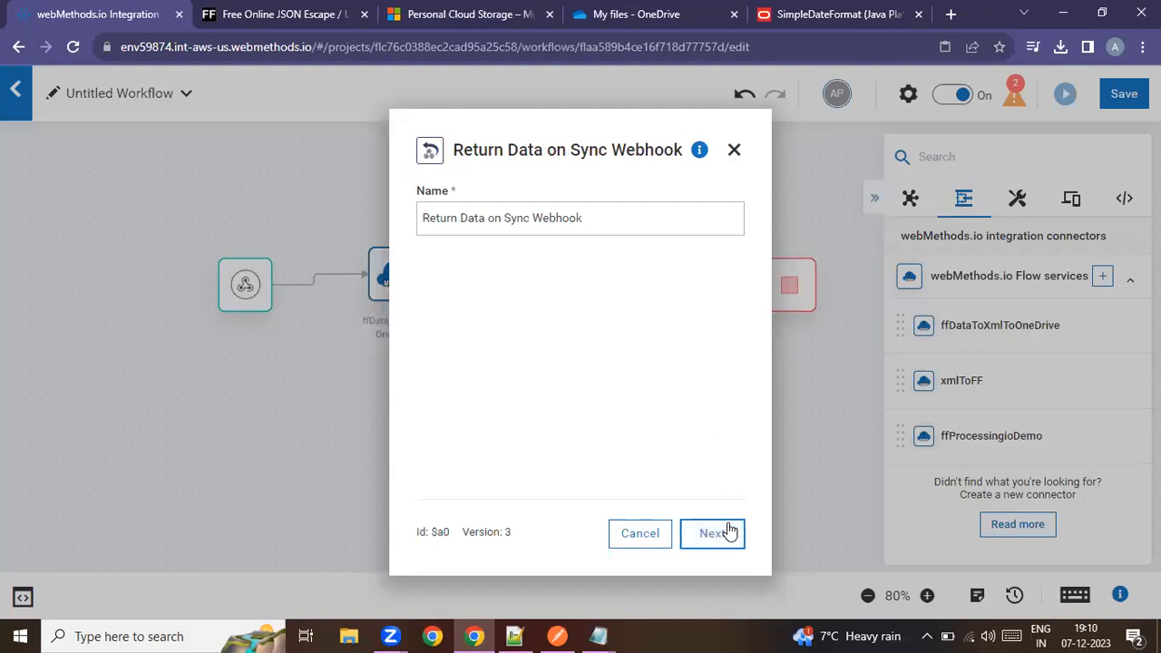
left_click(727, 534)
left_click(160, 320)
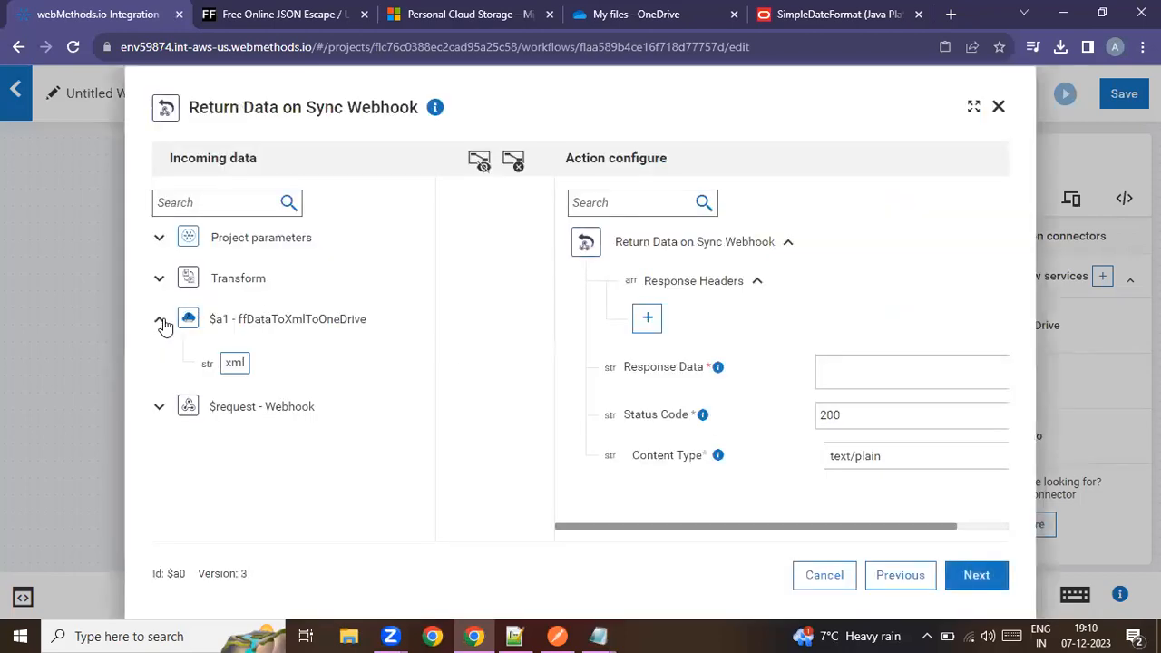
left_click_drag(239, 366, 903, 377)
left_click(876, 462)
scroll(908, 480, "down", 1)
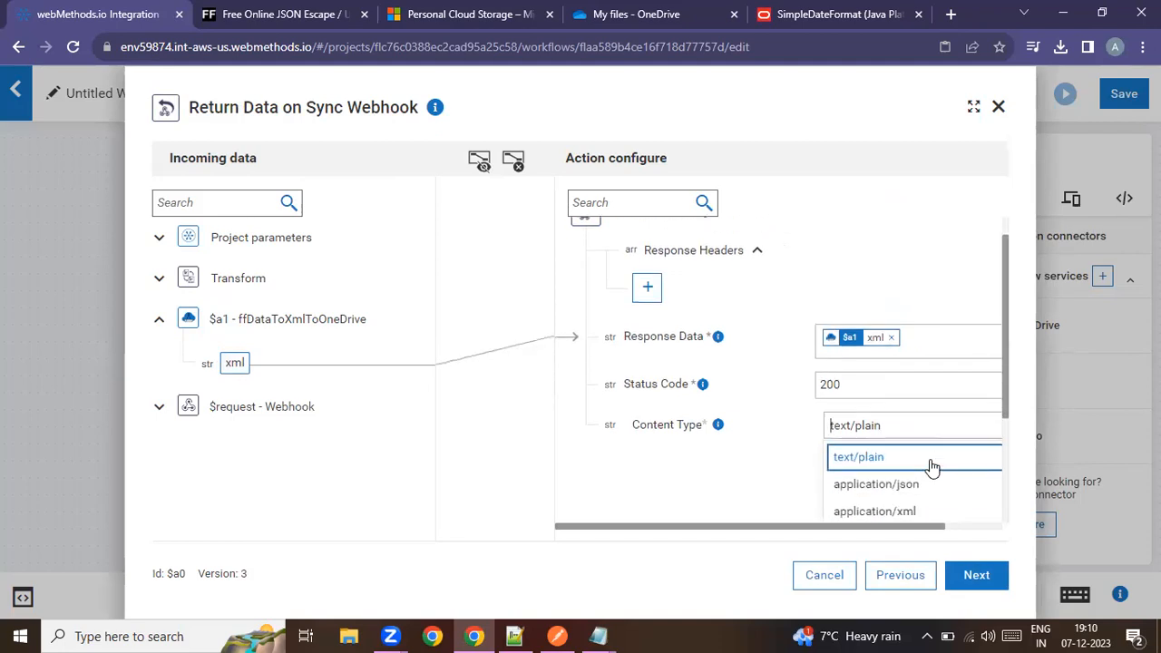
left_click(911, 460)
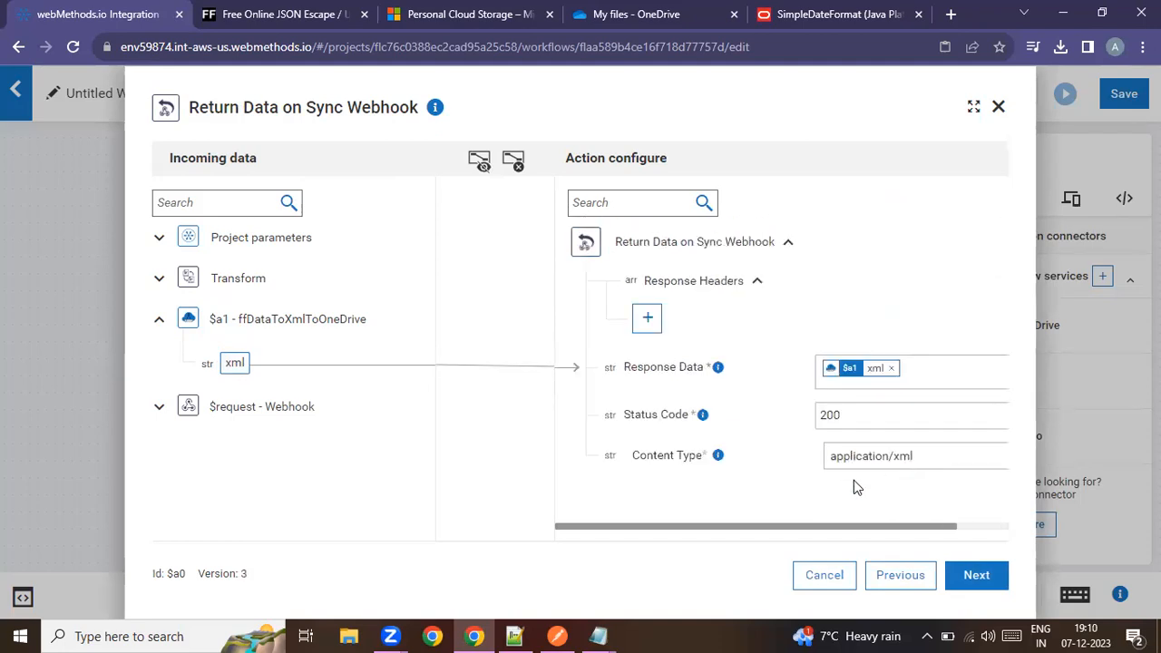
Finish the Return Data on Sync Webhook action without testing it and save the workflow
left_click(974, 575)
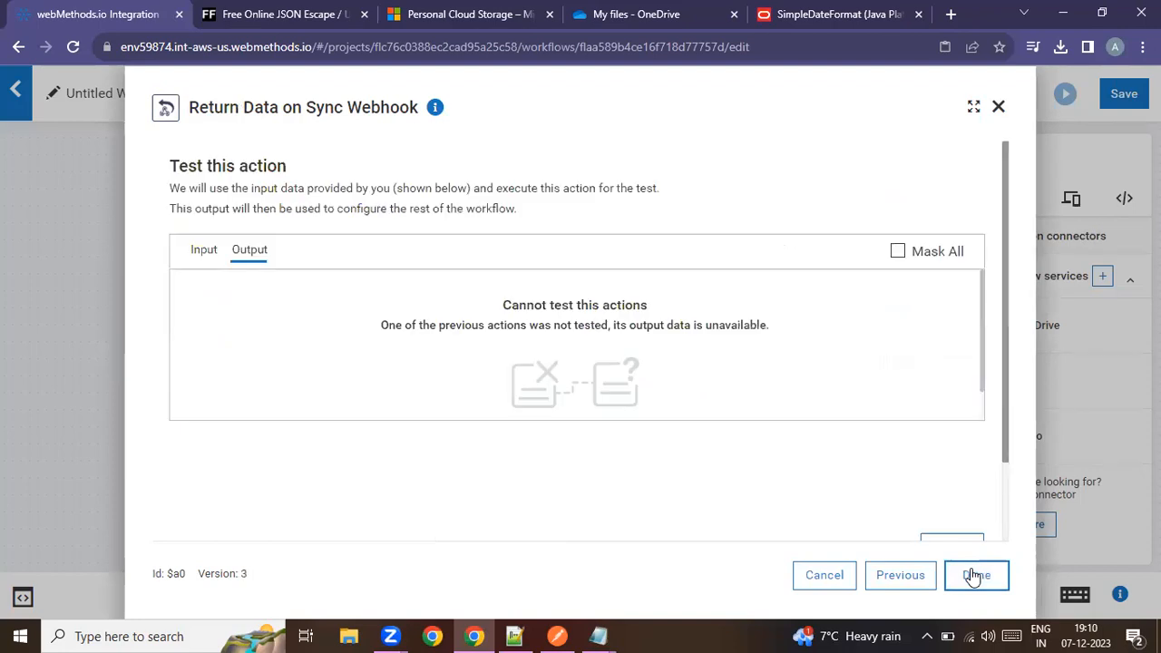
left_click(973, 575)
left_click(1109, 93)
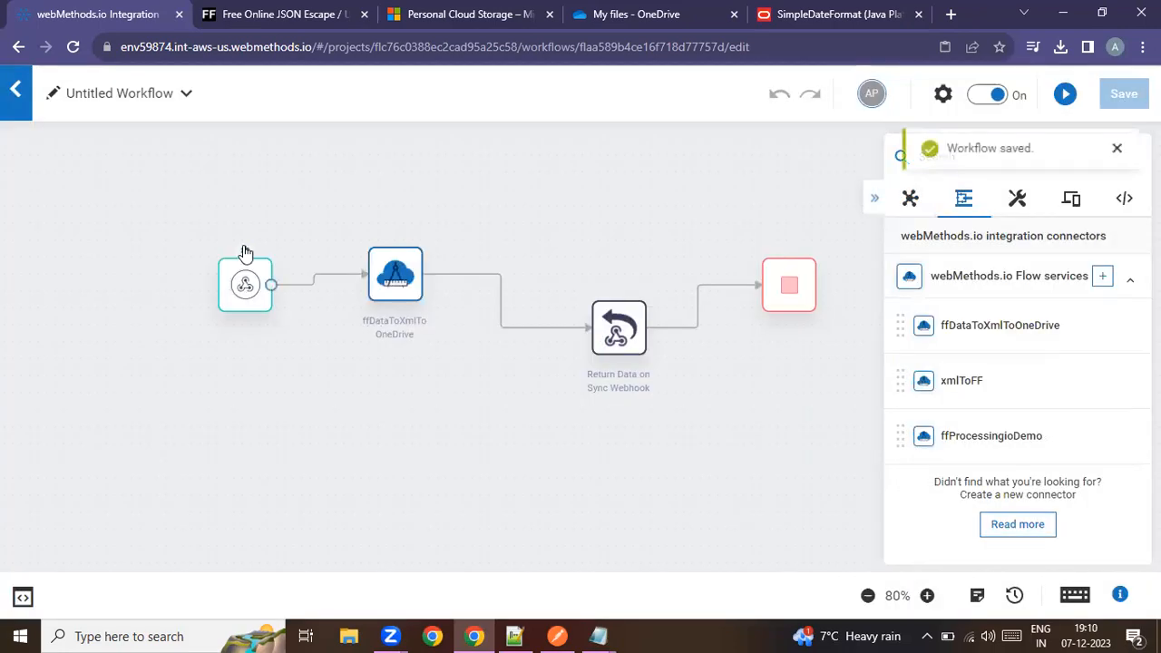
Copy the webhook URL from the workflow's trigger and use it as the POST request URL in Postman
left_click(244, 268)
left_click(817, 241)
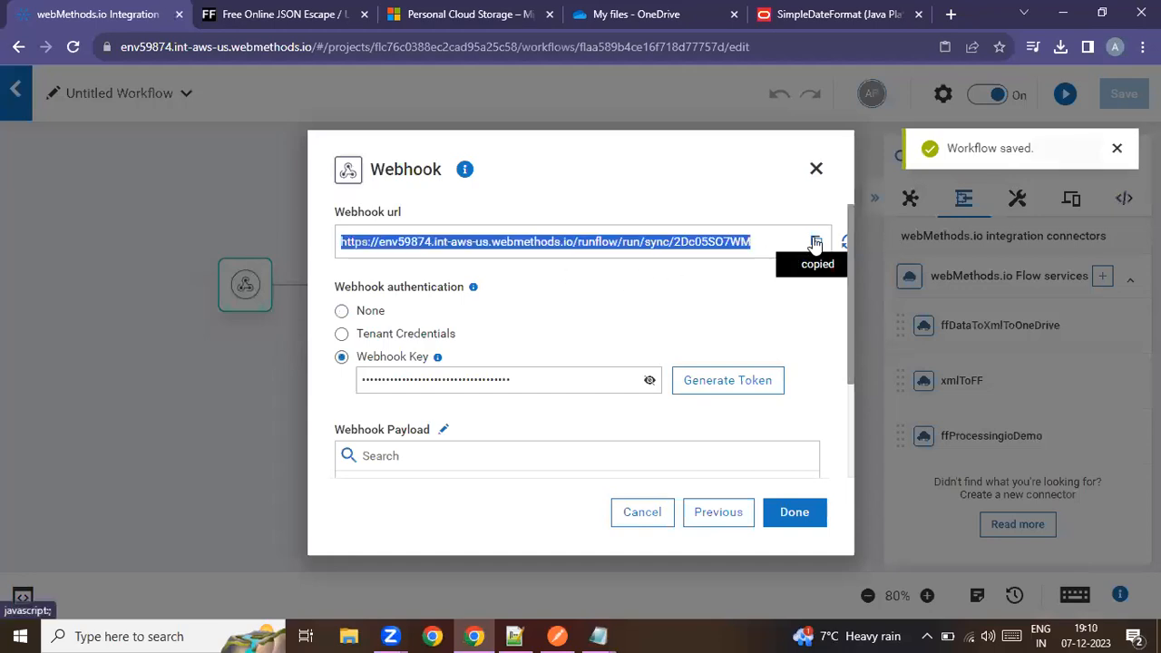
left_click(555, 636)
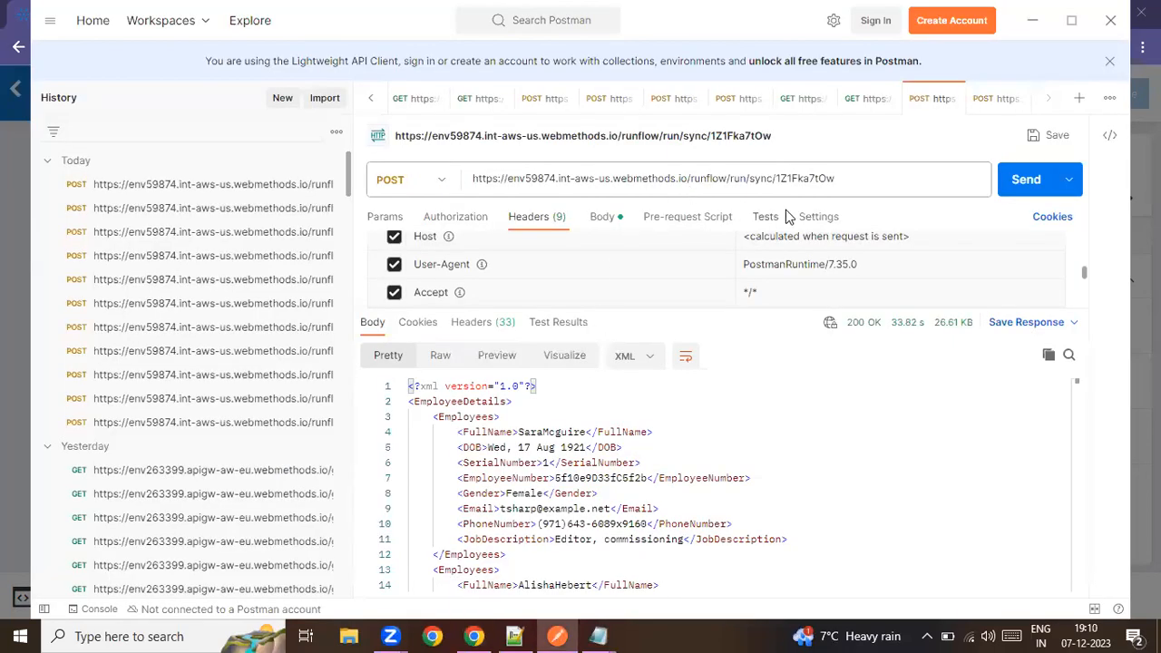
left_click(872, 178)
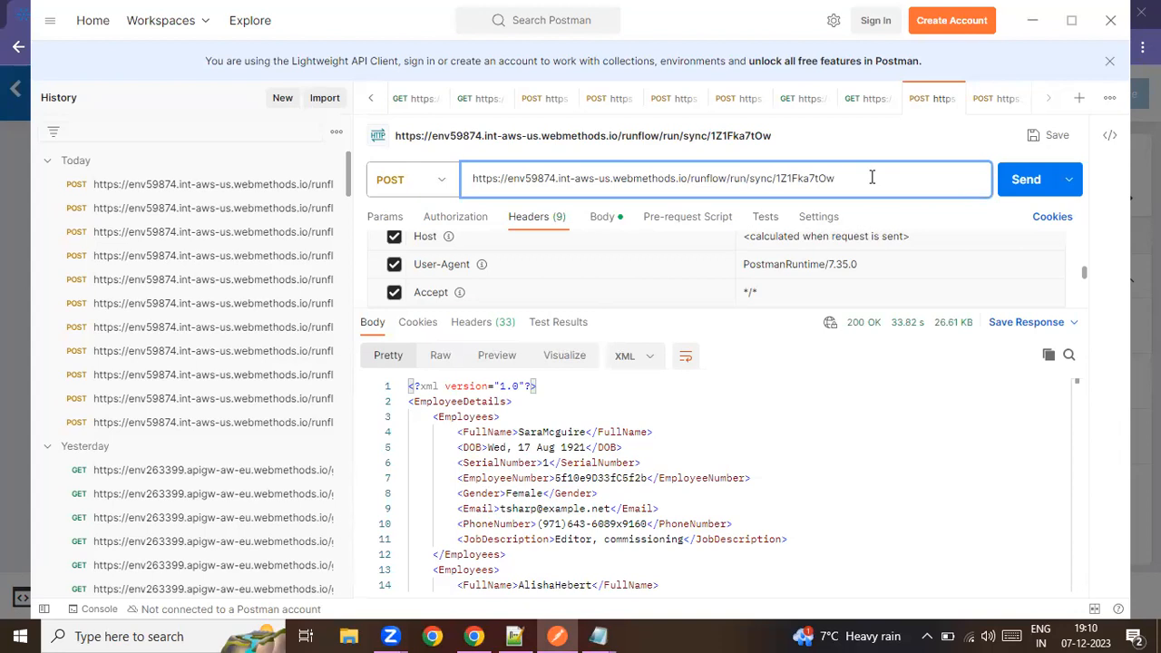
key("ctrl+a")
key("ctrl+v")
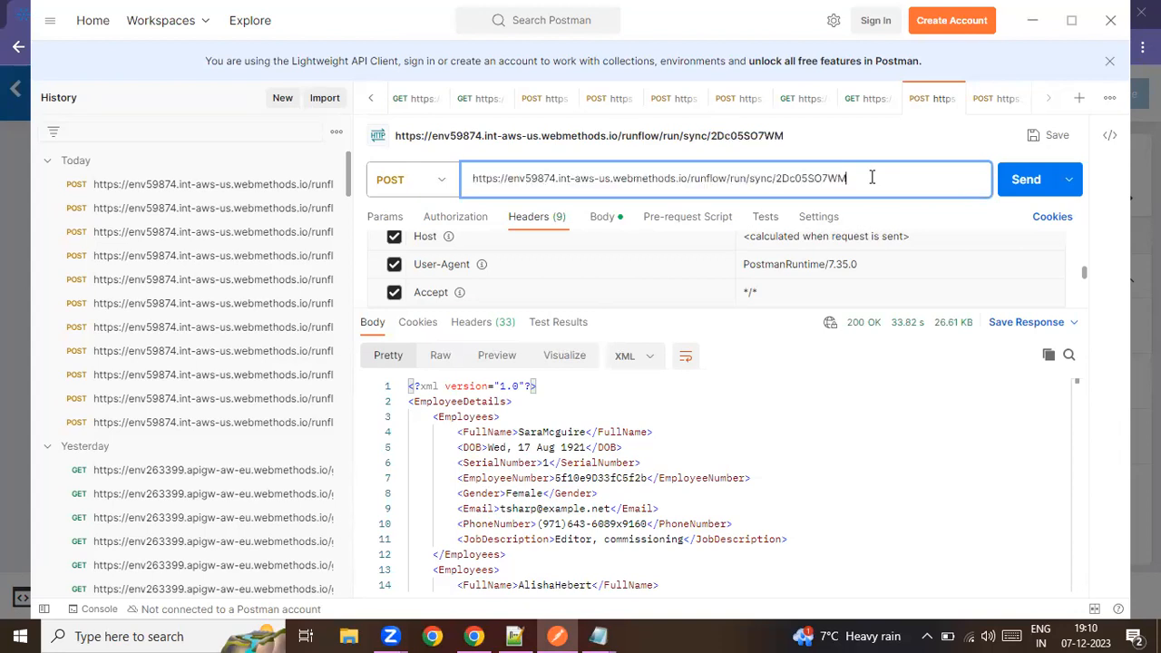
Reveal and copy the trigger's webhook key, then replace the webhook_key header value in the Postman request with it
left_click(474, 636)
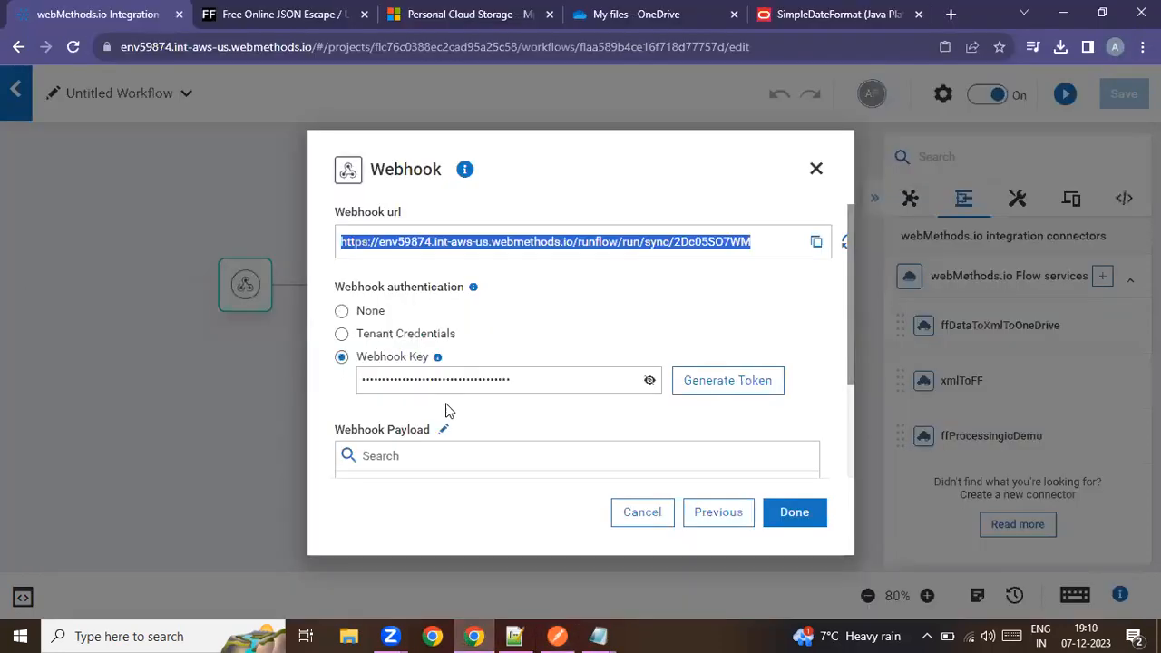
left_click(649, 380)
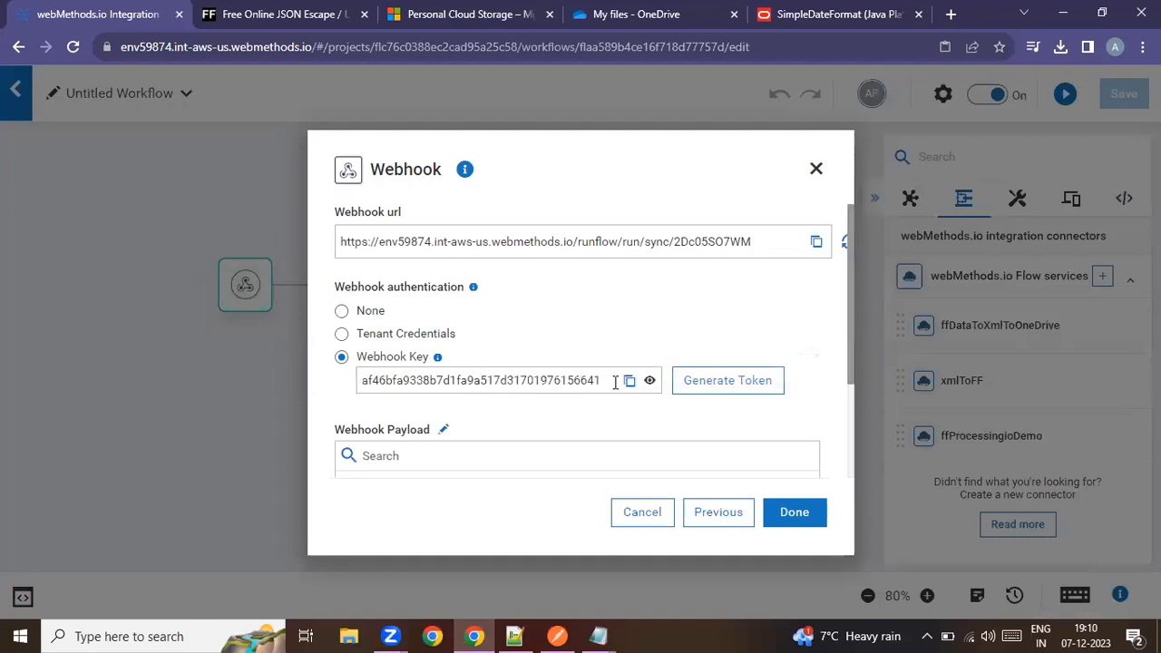
left_click(628, 380)
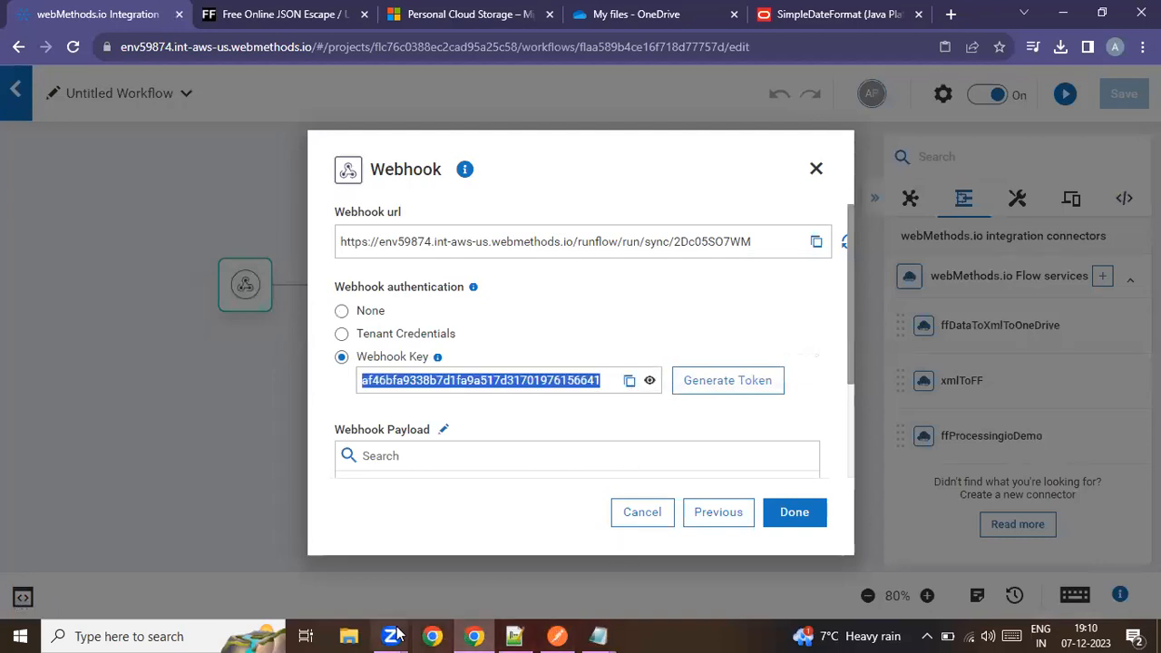
mouse_move(473, 635)
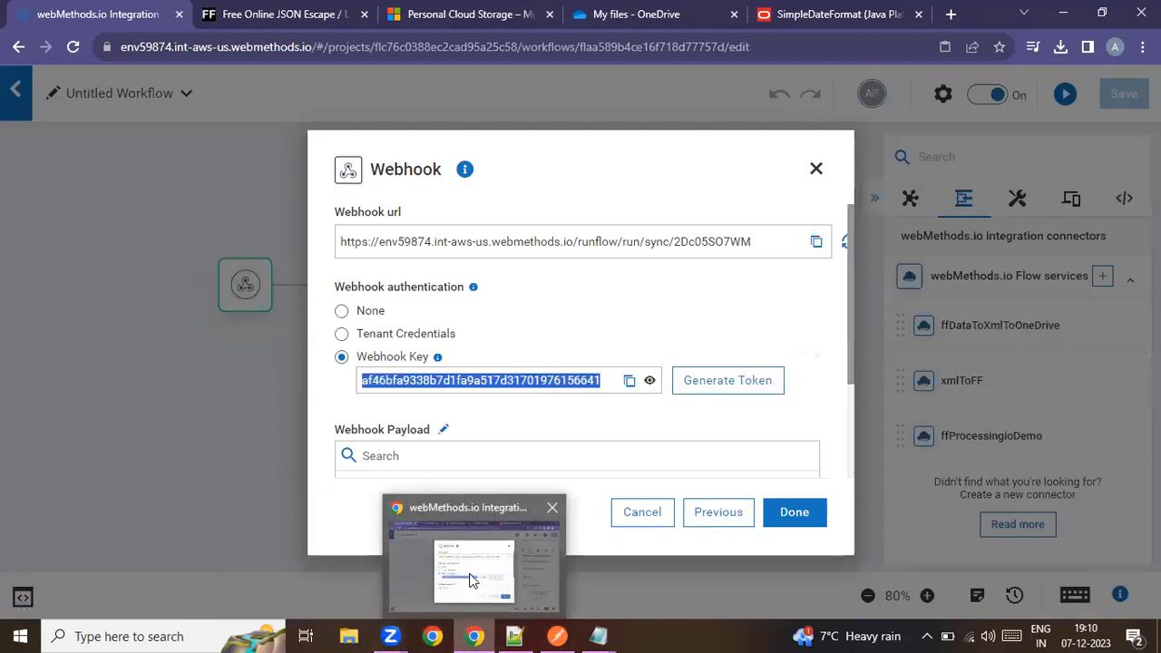
left_click(557, 636)
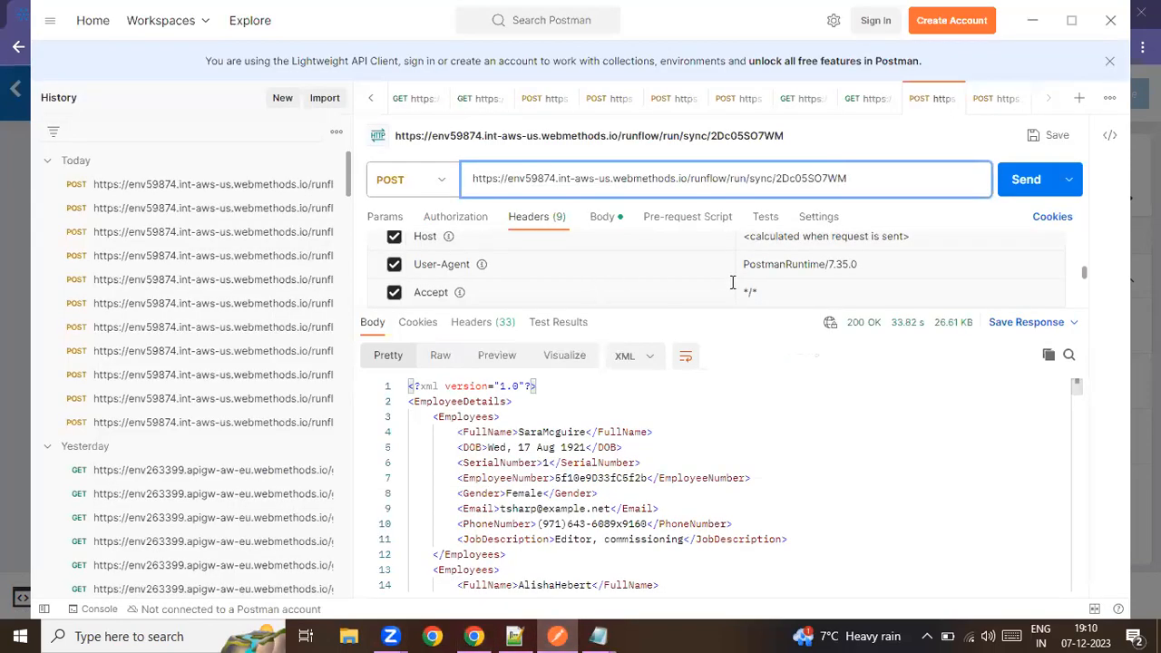
scroll(693, 283, "down", 3)
left_click(829, 256)
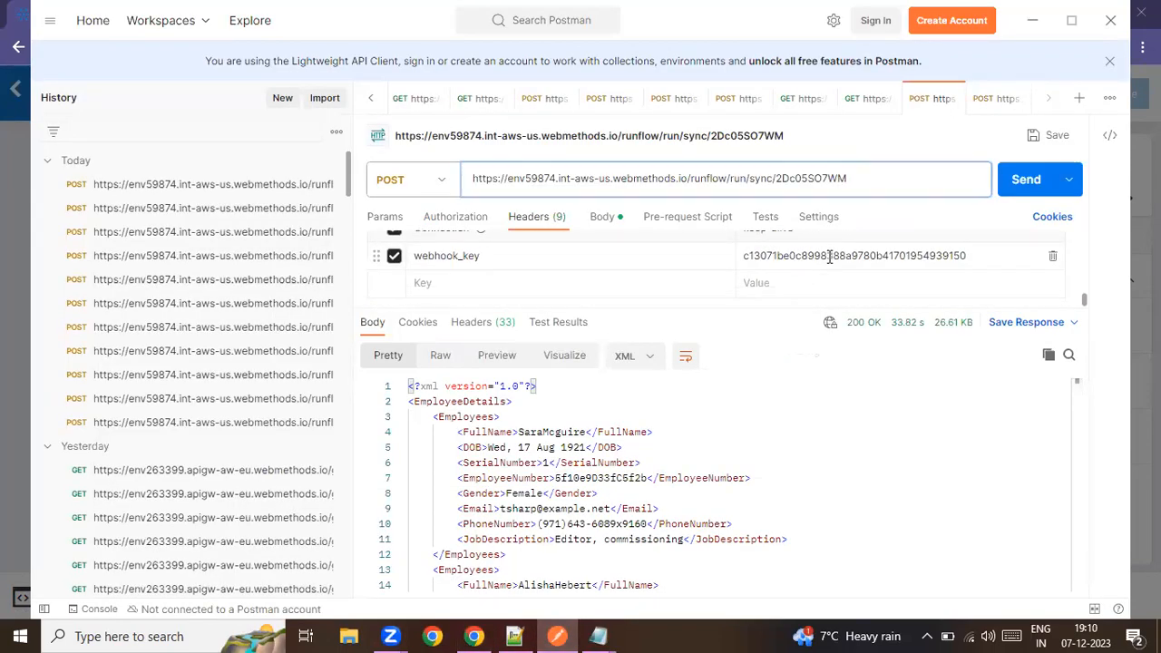
double_click(829, 257)
key("ctrl+v")
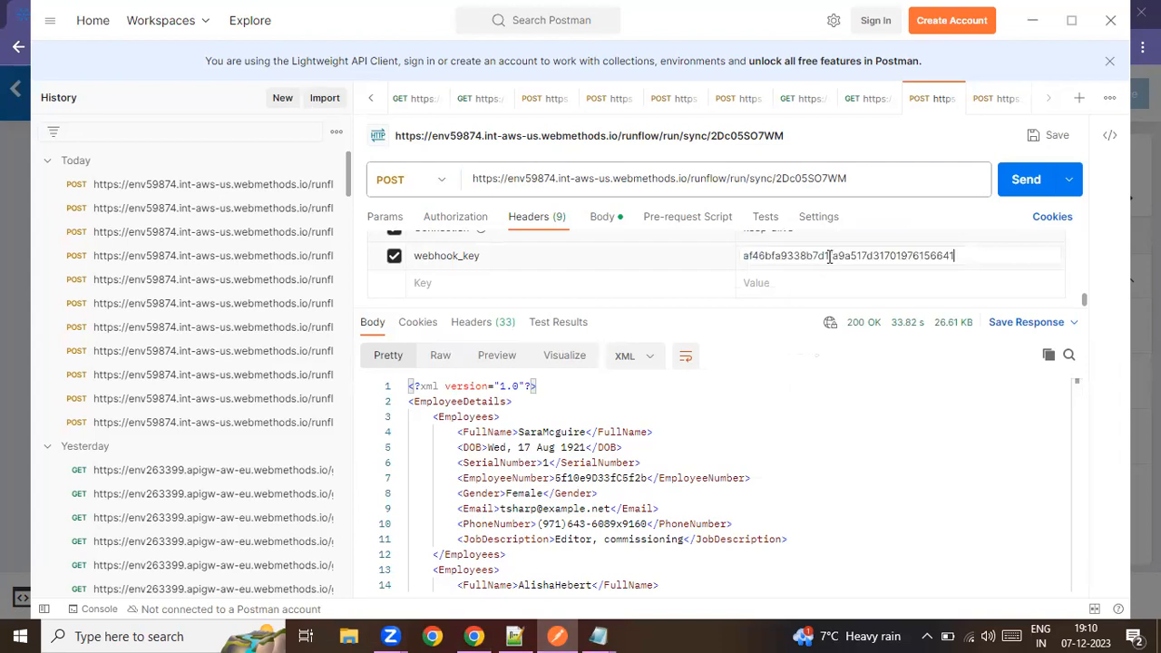
Replace the raw request body with the flat file employee records from the new 4 file in Notepad++ and set the body format to Text
left_click(556, 635)
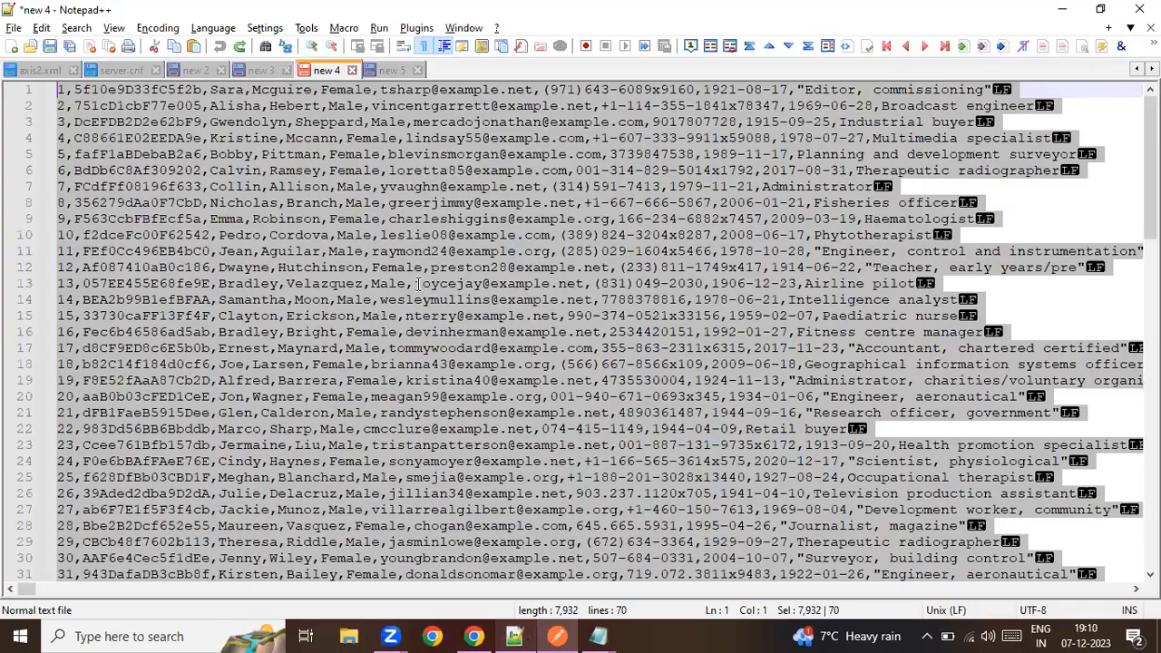
key("alt+Tab")
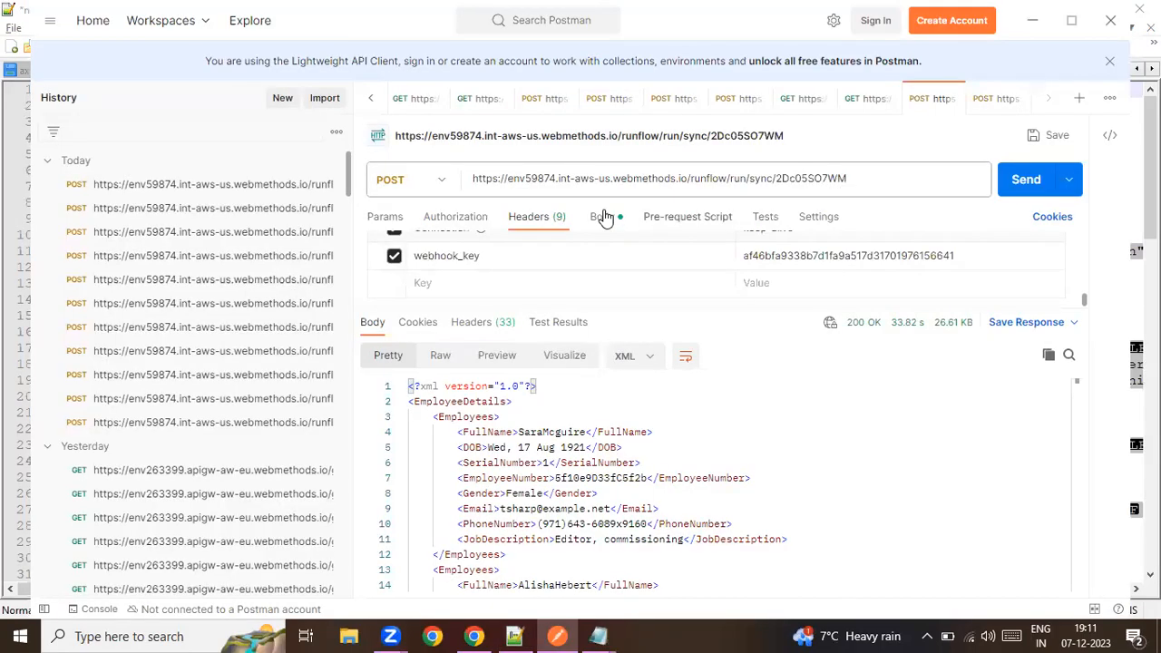
left_click(604, 218)
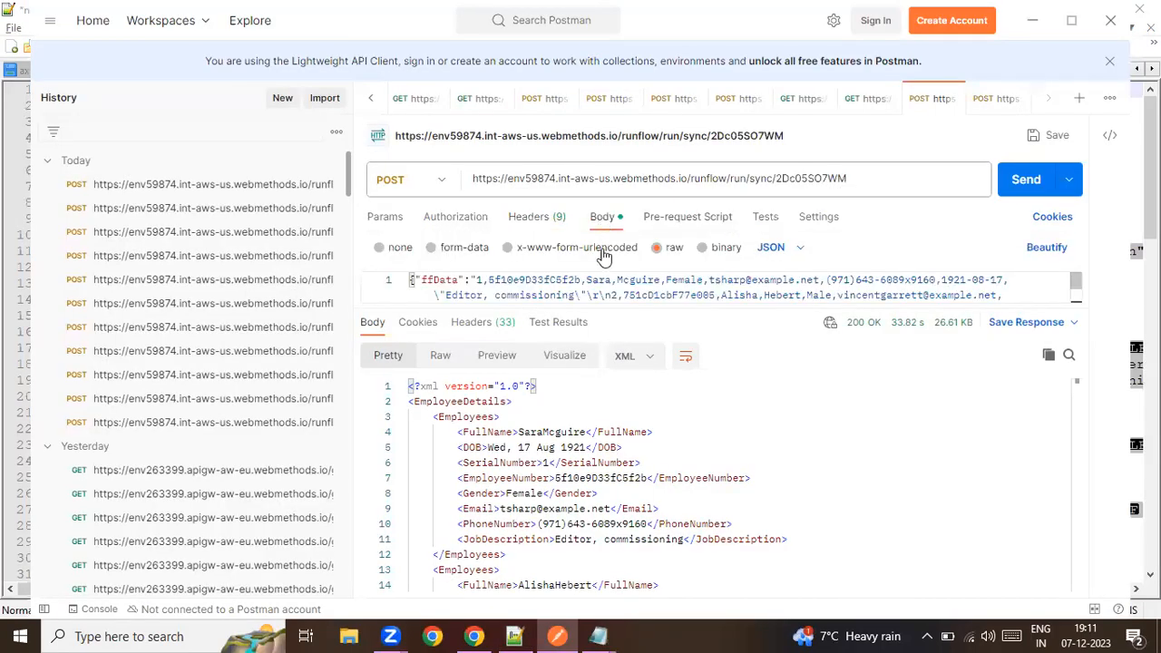
double_click(524, 283)
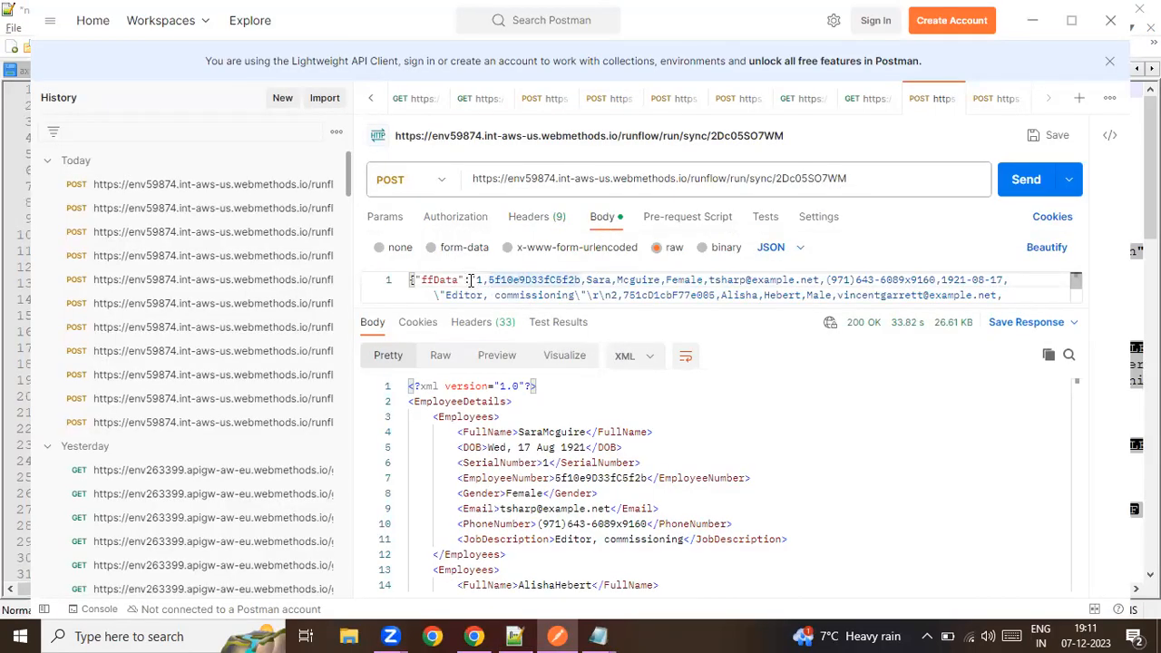
key("ctrl+a")
key("Right")
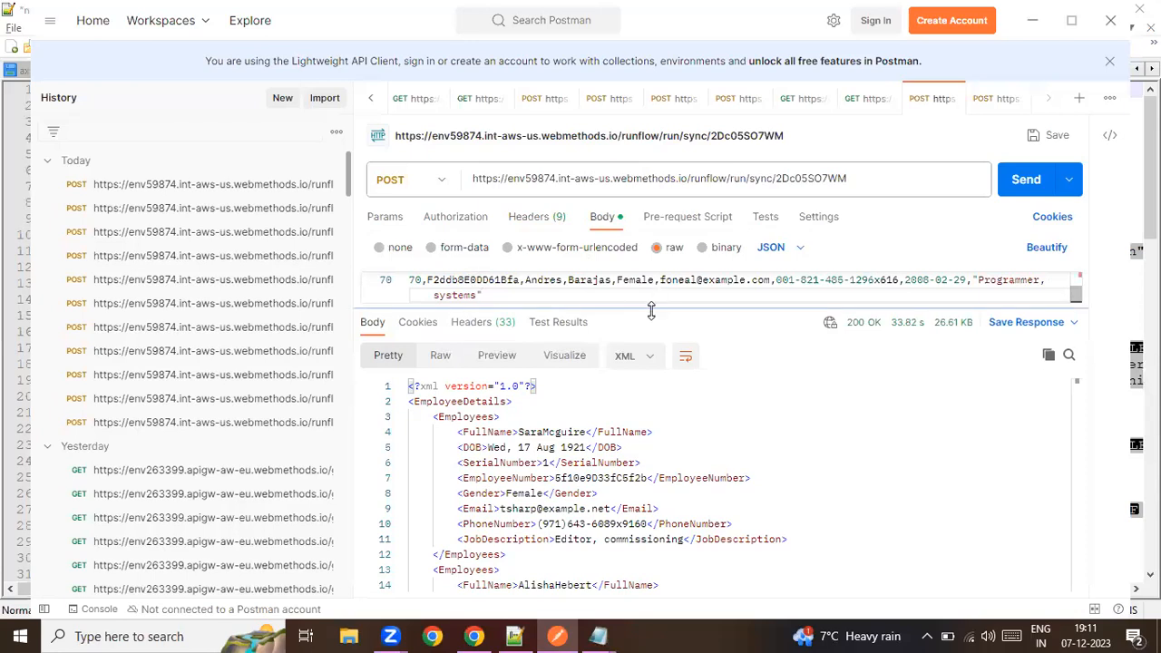
left_click_drag(652, 307, 654, 509)
left_click(780, 248)
left_click(782, 280)
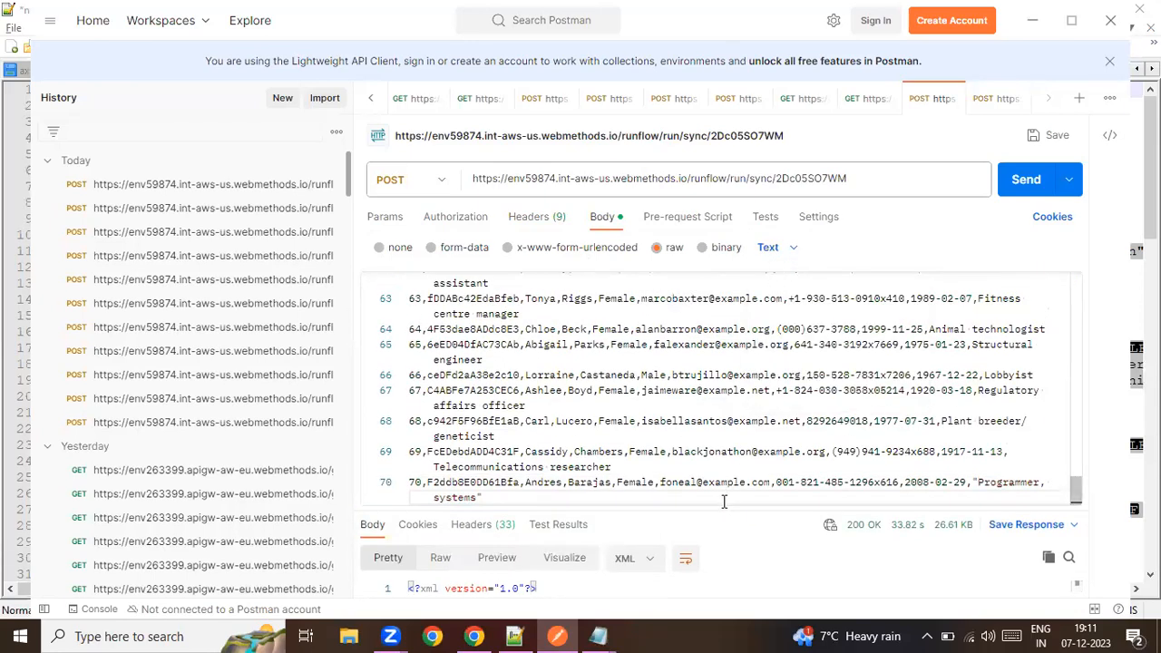
Send the POST request to the webhook and enlarge the response area to read the reply
left_click_drag(722, 508, 721, 392)
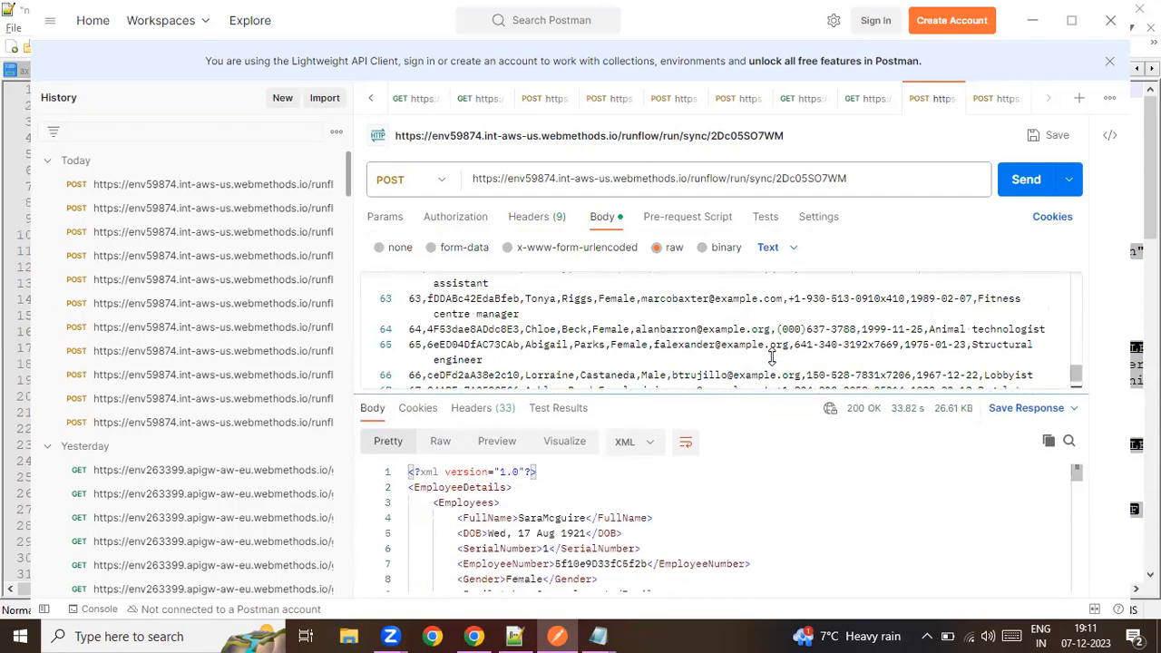
left_click(1023, 181)
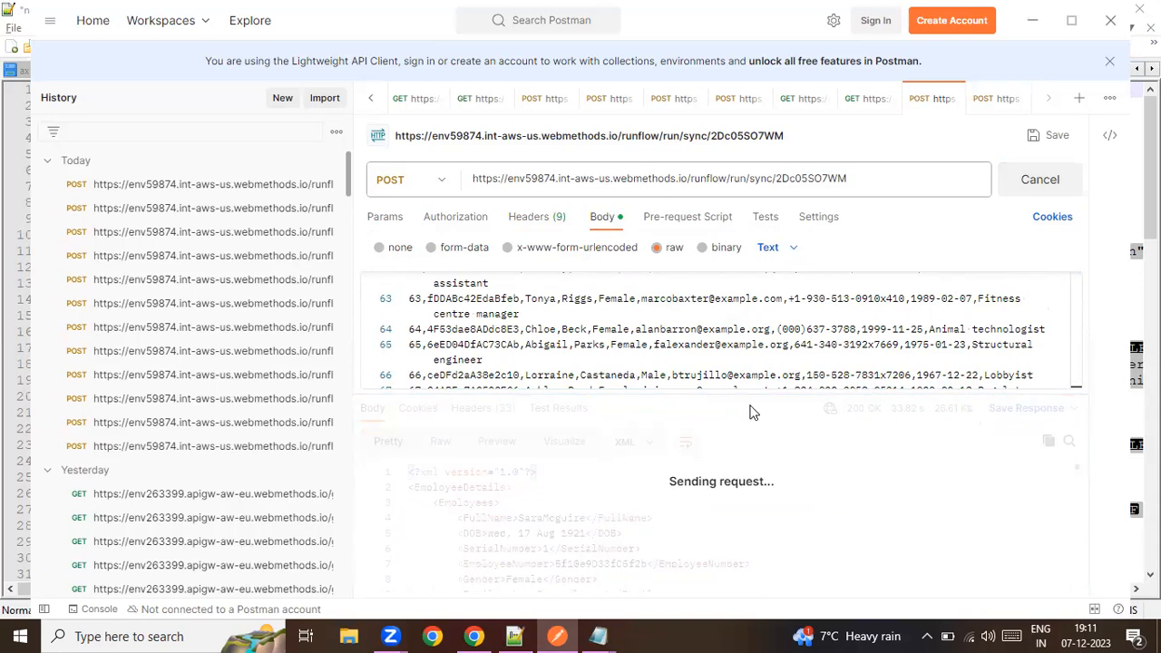
left_click_drag(738, 392, 744, 345)
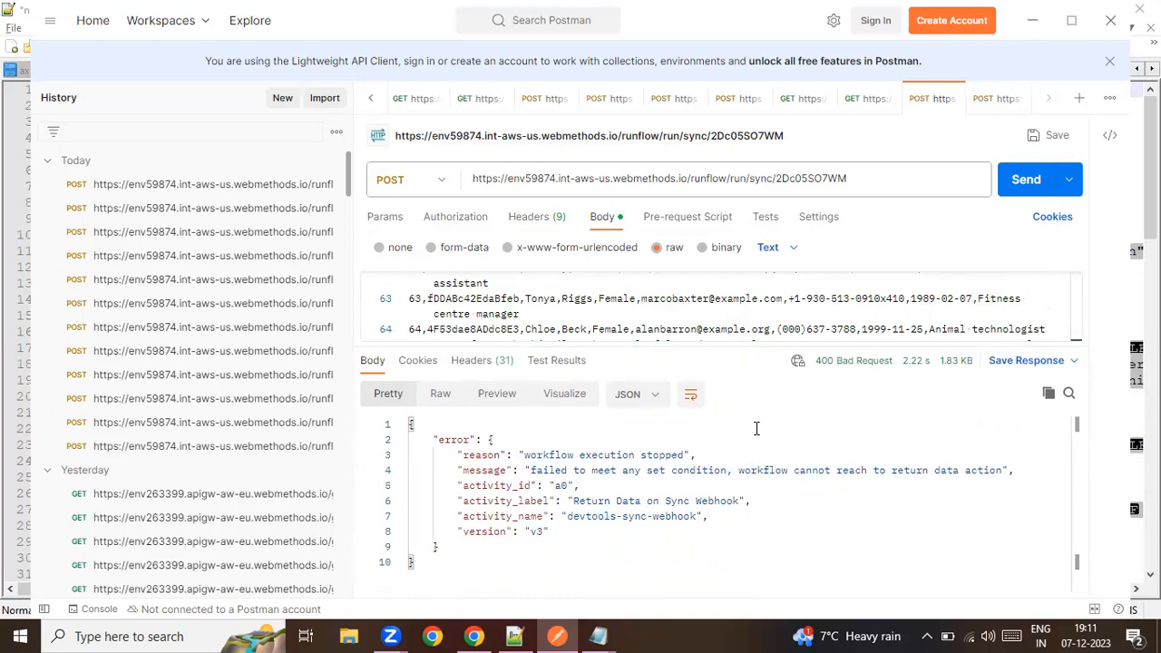
Return to webMethods.io, close the webhook settings, leave the workflow editor and list the flow service executions in Monitor
left_click(473, 636)
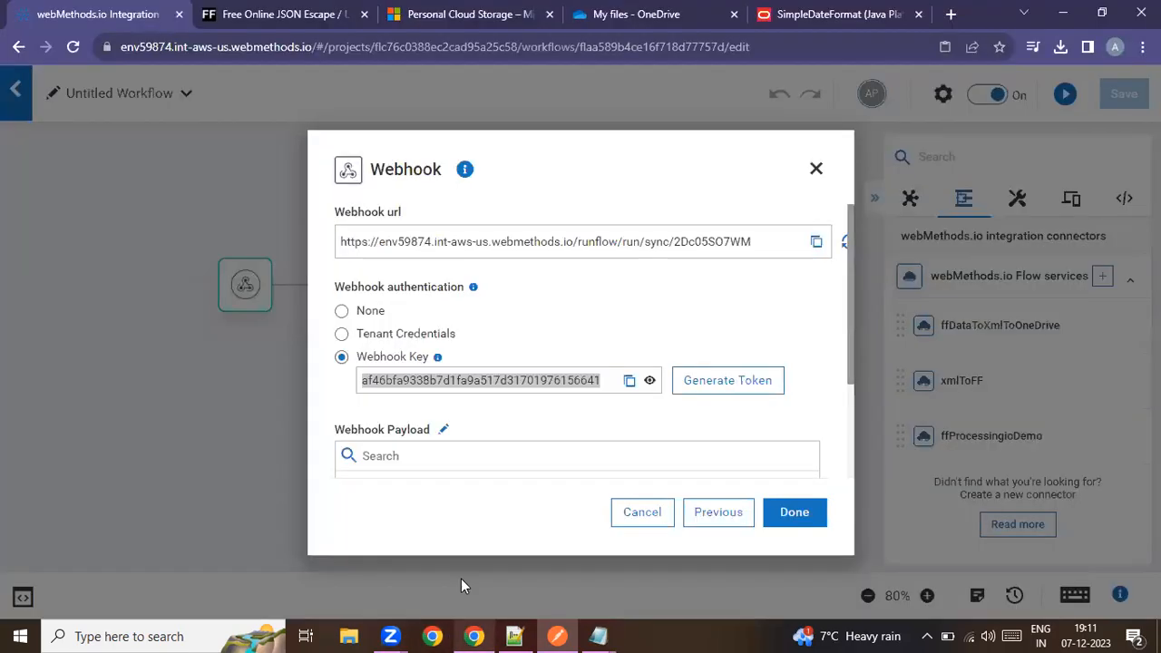
left_click(816, 171)
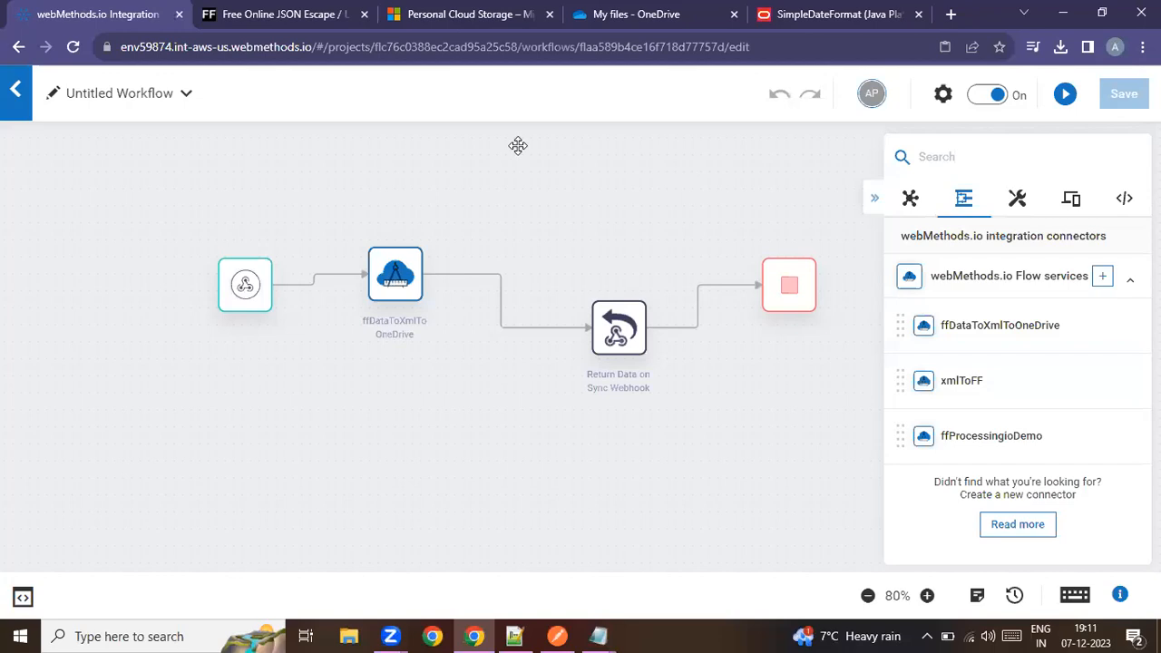
left_click(9, 90)
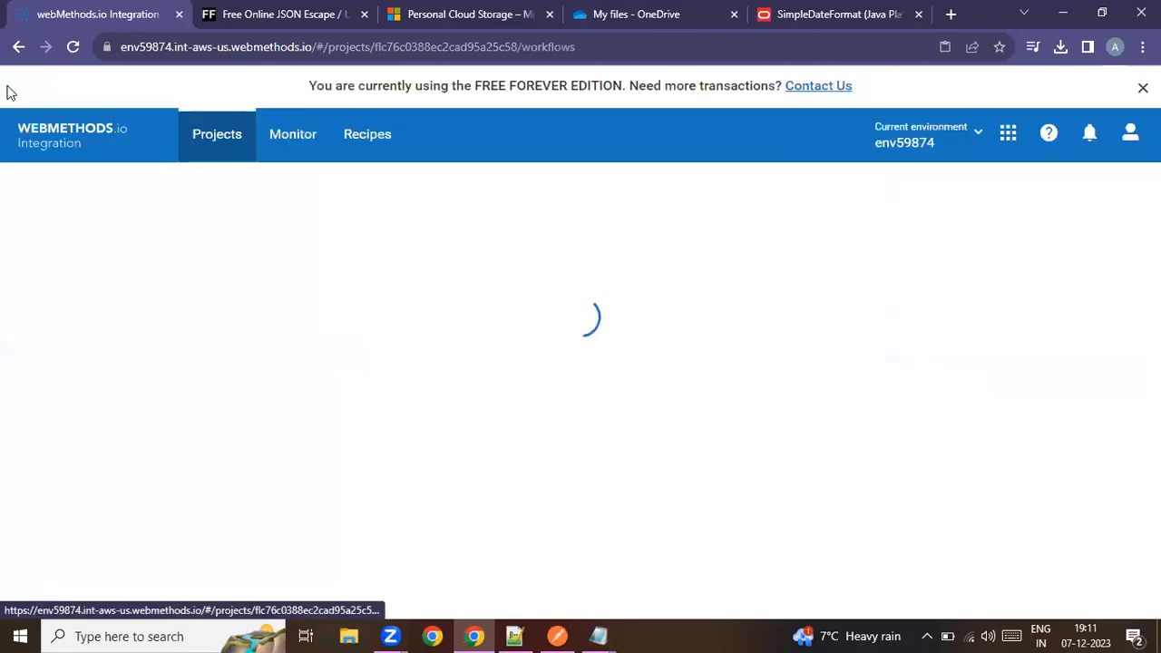
left_click(291, 141)
left_click(92, 384)
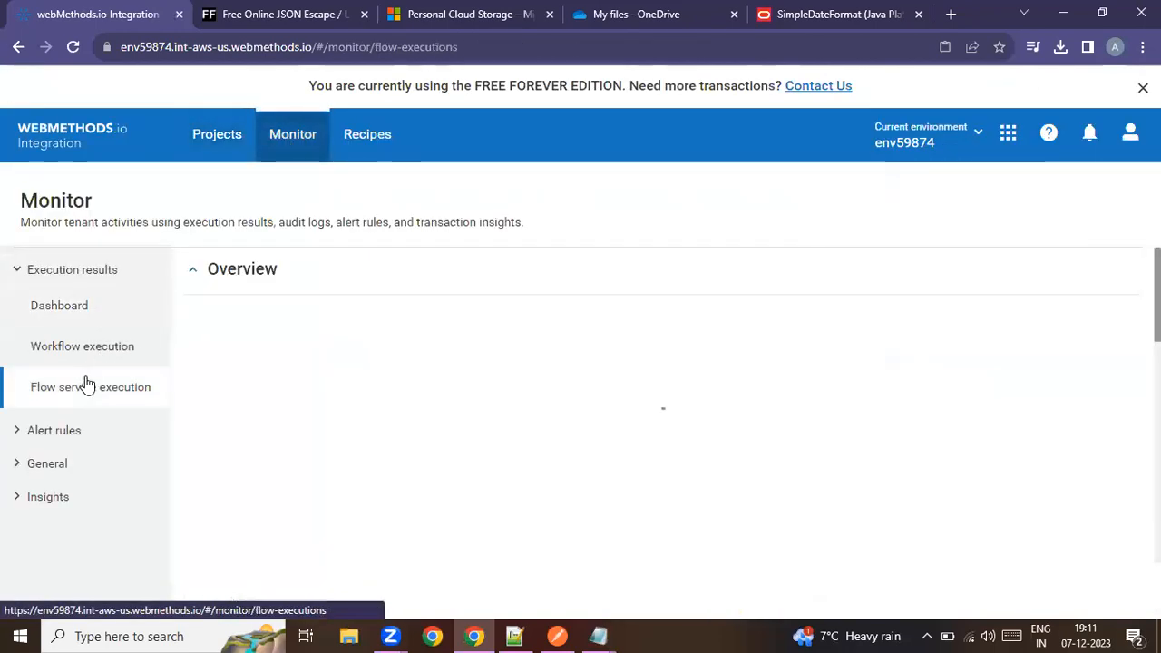
scroll(408, 435, "down", 5)
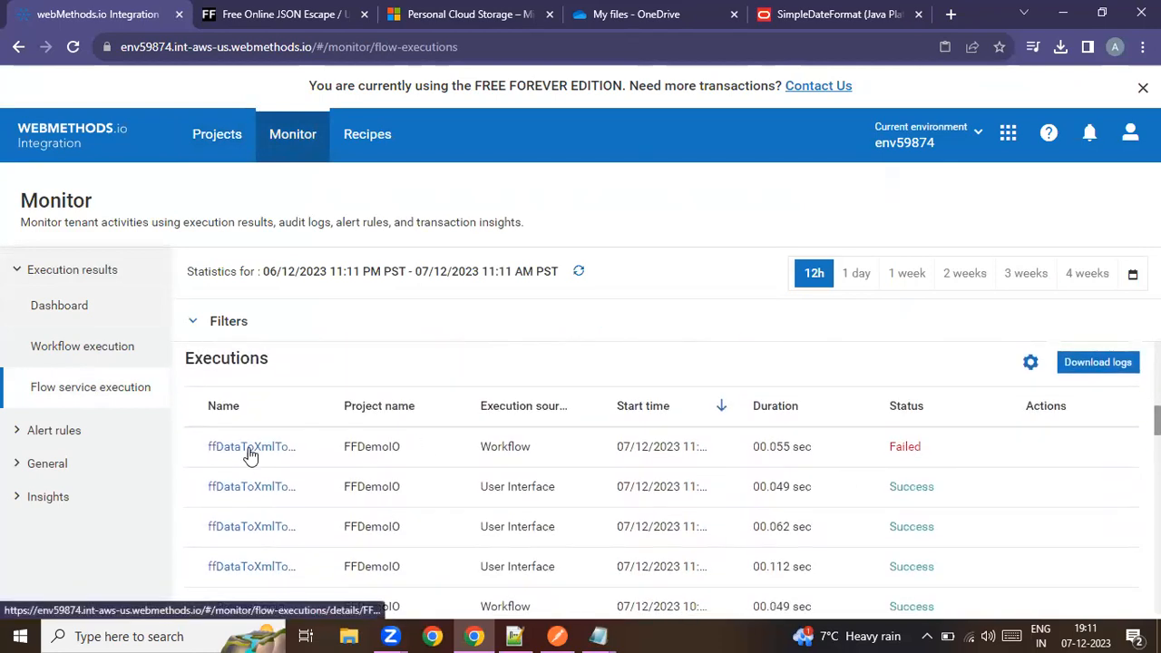
Open the latest workflow-triggered ffDataToXmlToOneDrive execution and examine its result and the logCustomMessage operation details
left_click(252, 447)
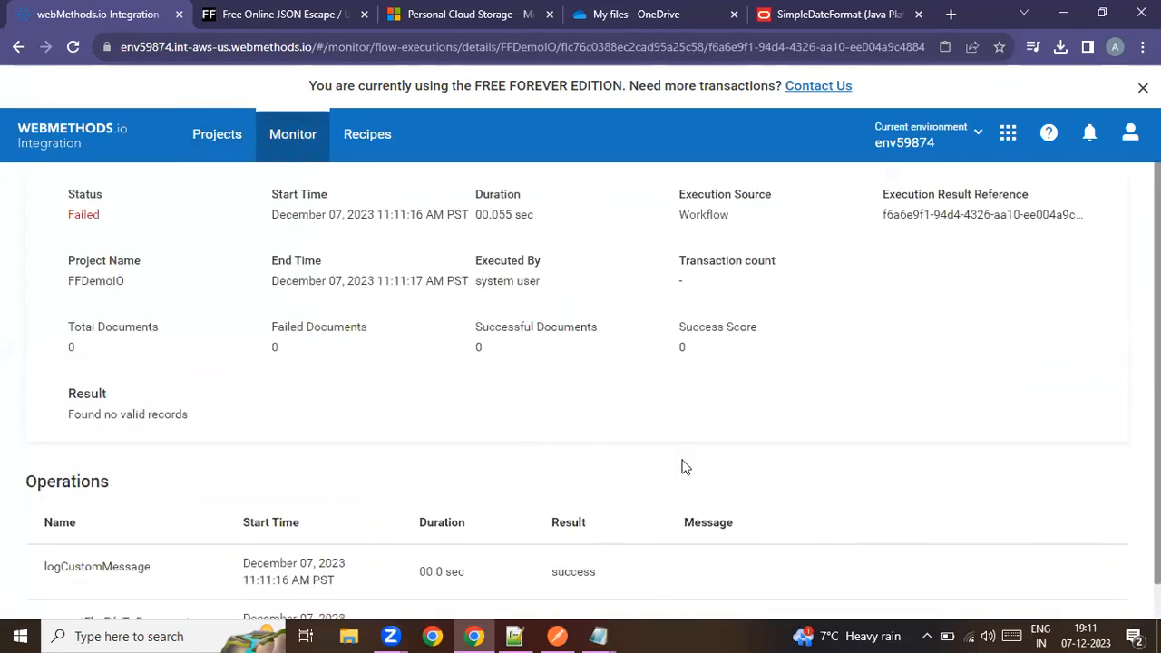
scroll(552, 504, "down", 1)
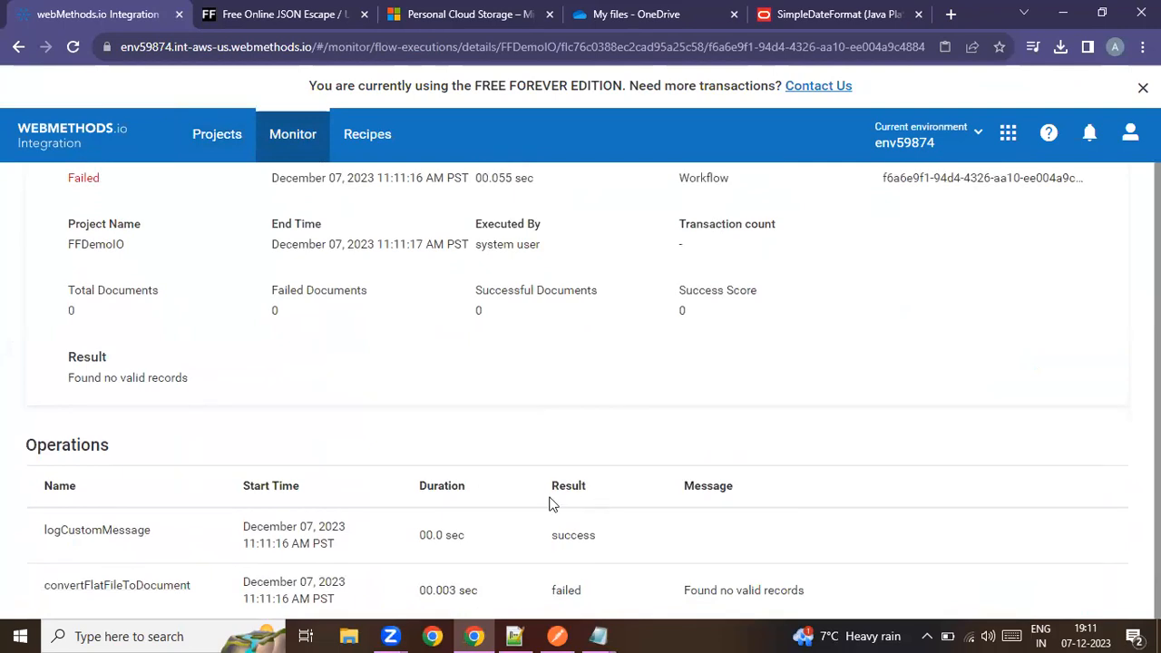
left_click(119, 547)
scroll(635, 527, "down", 2)
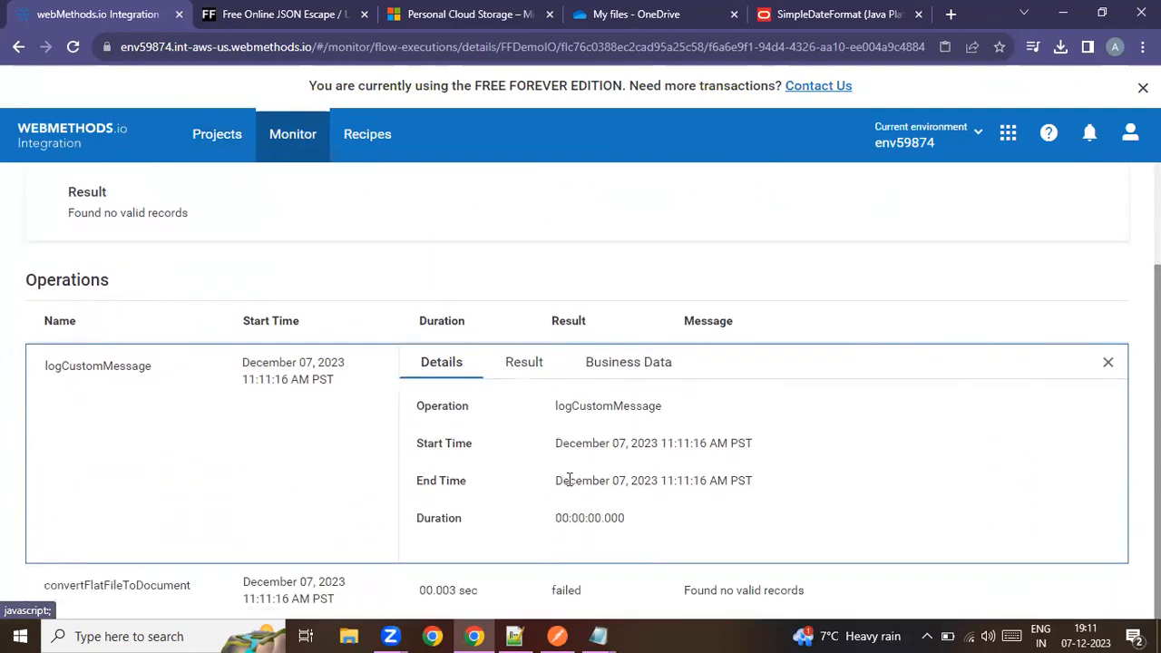
Display the Result data of the logCustomMessage operation and read its status and messages
left_click(514, 363)
scroll(544, 462, "down", 1)
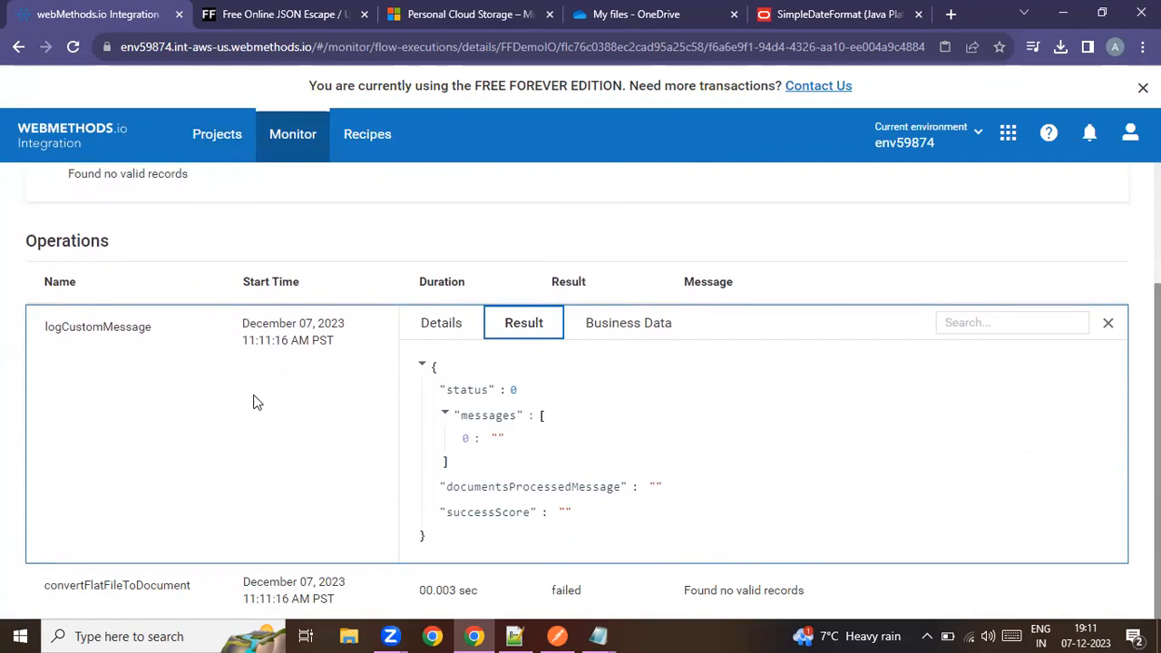
In Postman, replace the raw body with an "ffData" key whose quoted value is the pasted flat file employee records, and send the request
left_click(561, 635)
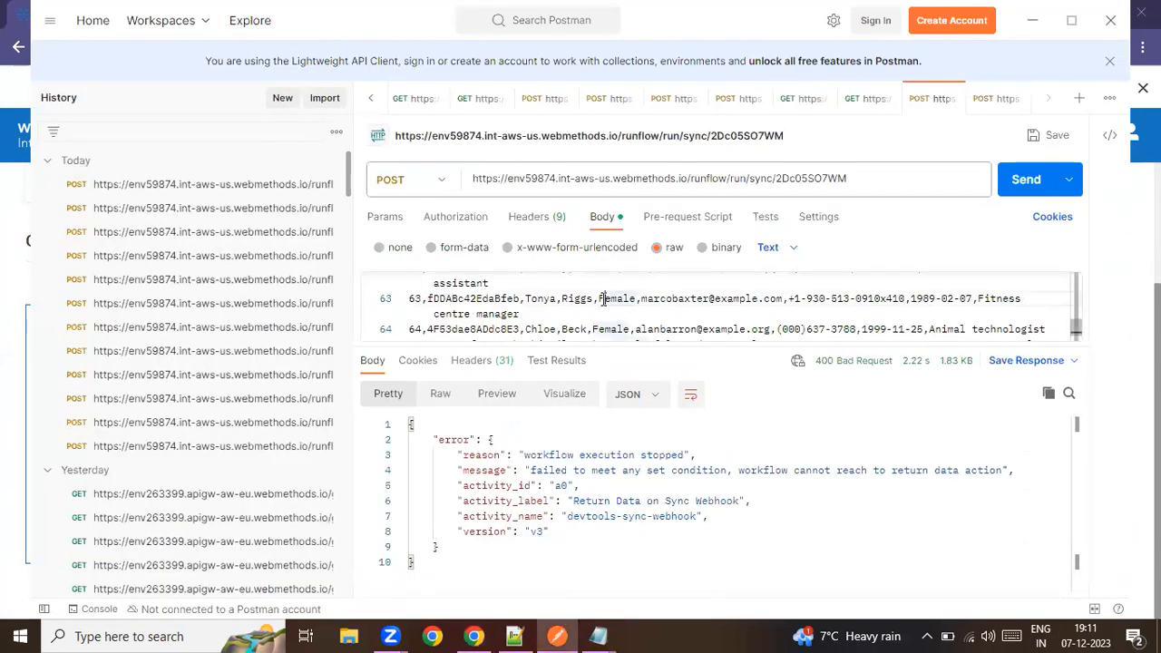
key("ctrl+a")
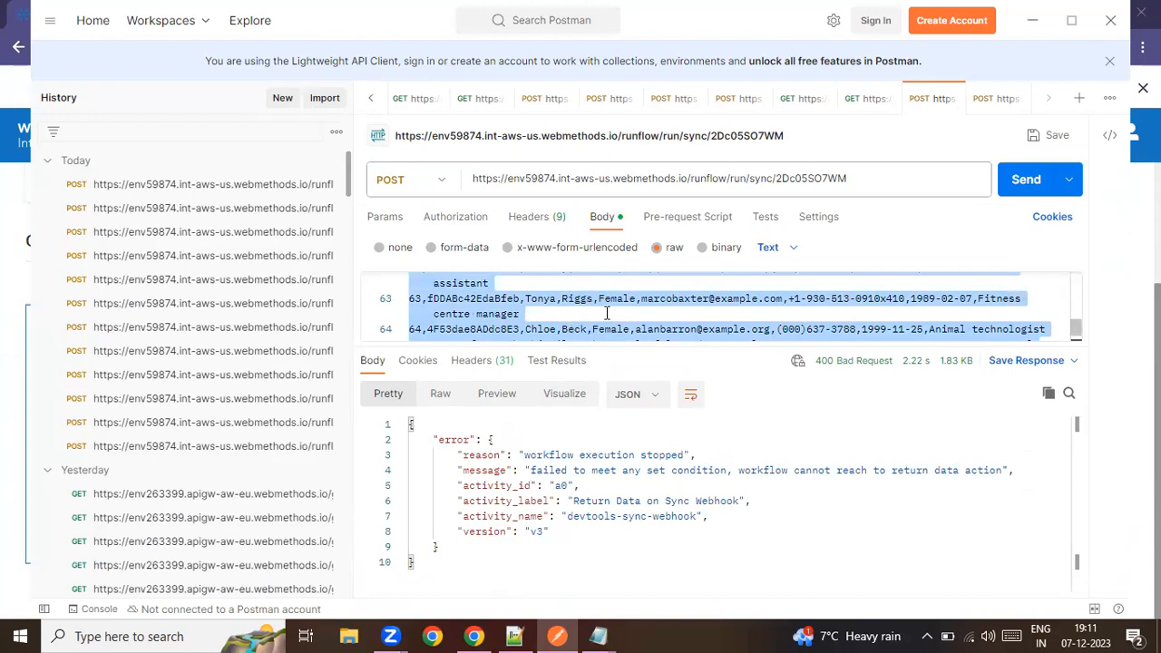
key("BackSpace")
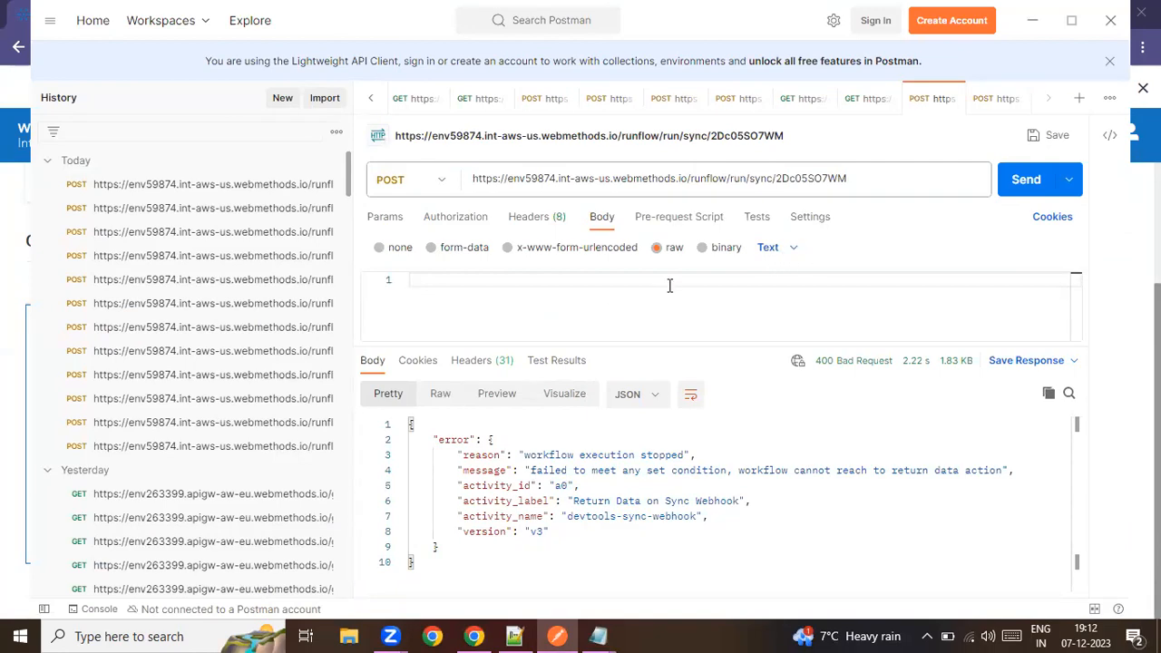
type("\"ffData\":\"")
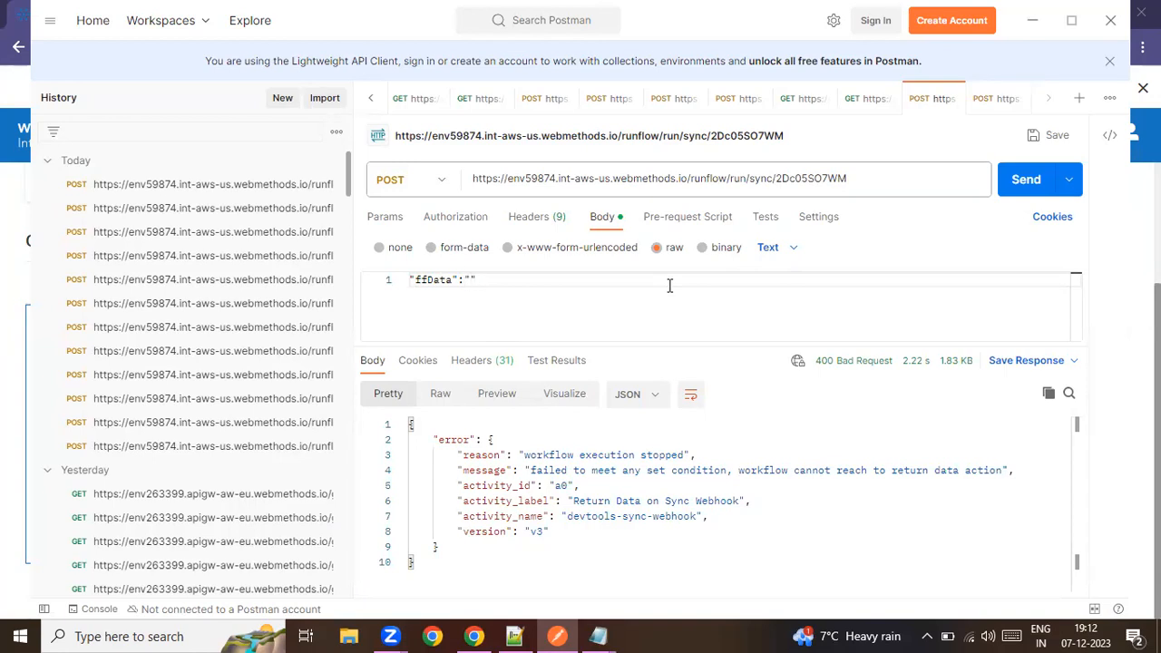
key("ctrl+v")
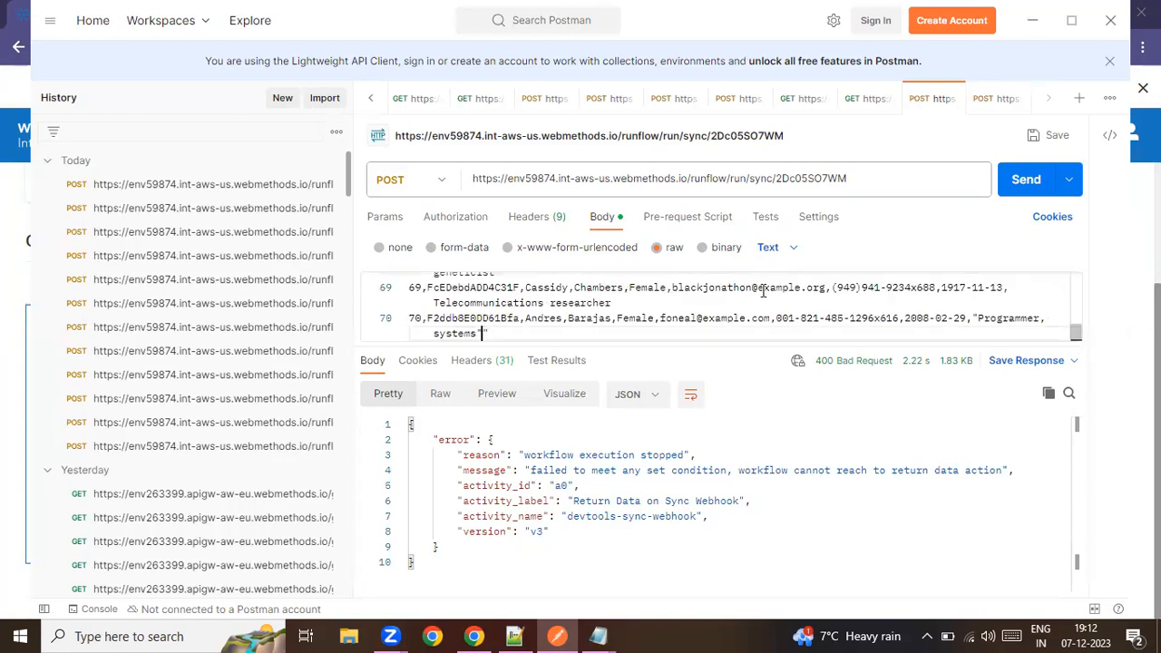
left_click(1024, 186)
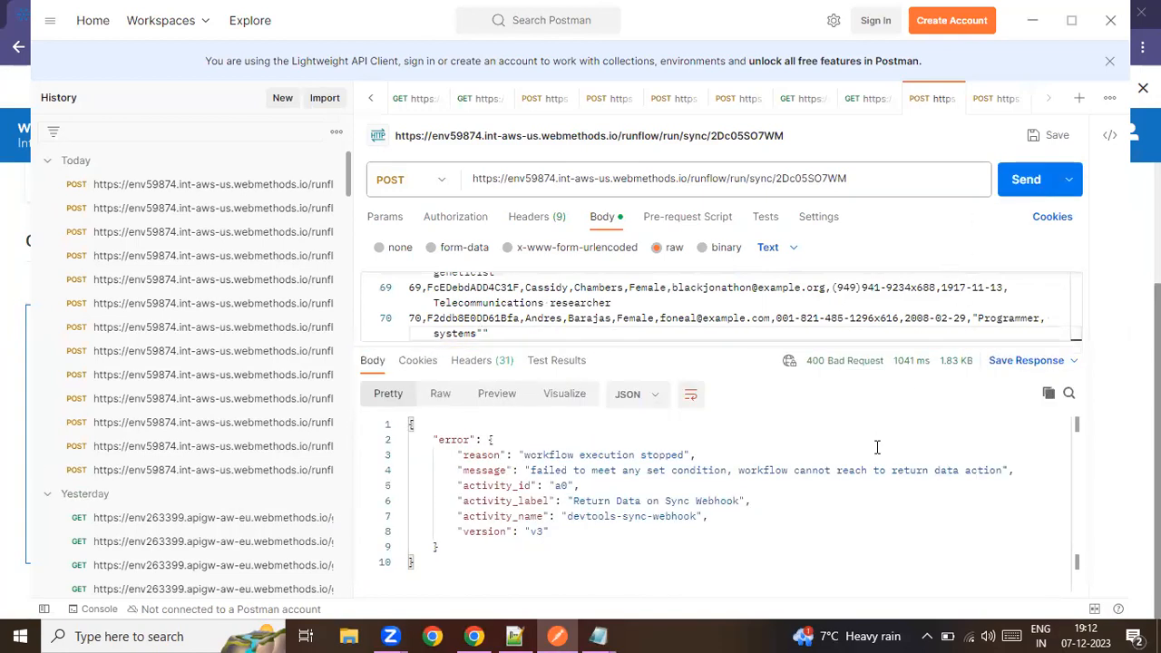
Return to webMethods.io and open Untitled Workflow of the FFDemoIO project for editing
left_click(473, 636)
left_click(214, 142)
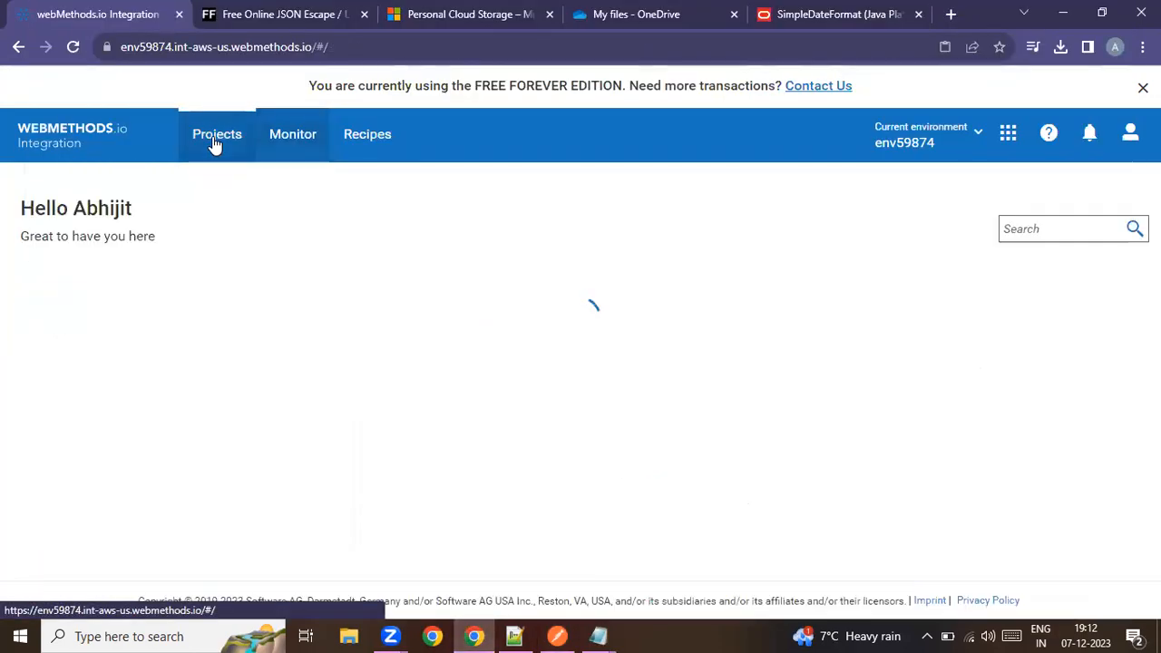
left_click(508, 425)
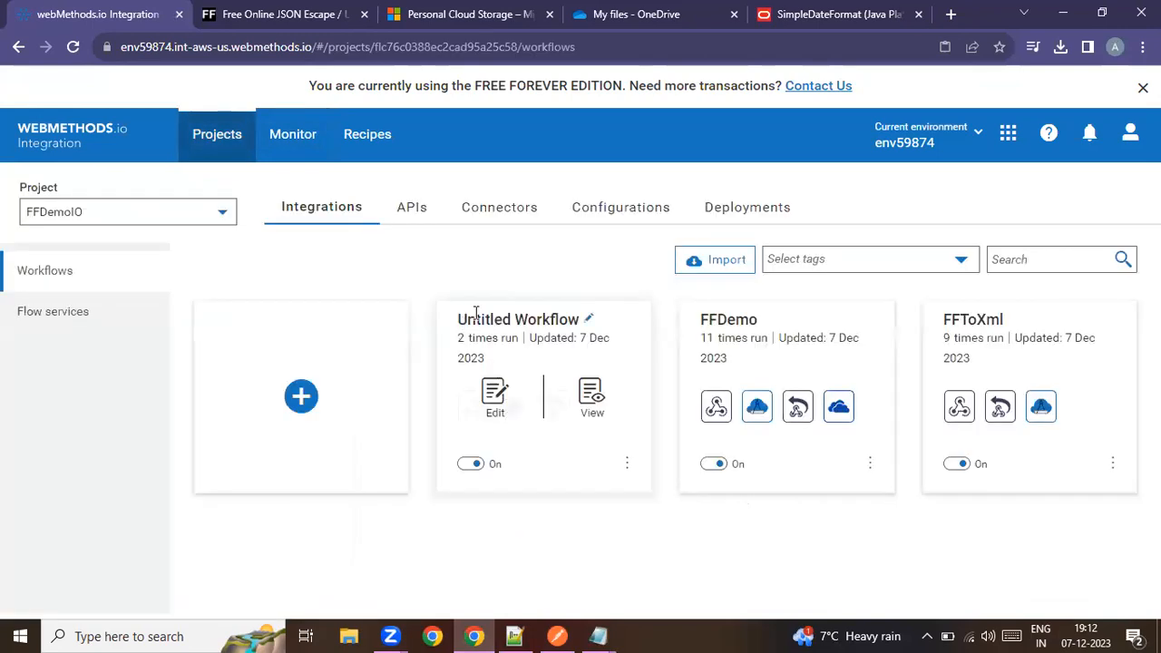
left_click(495, 392)
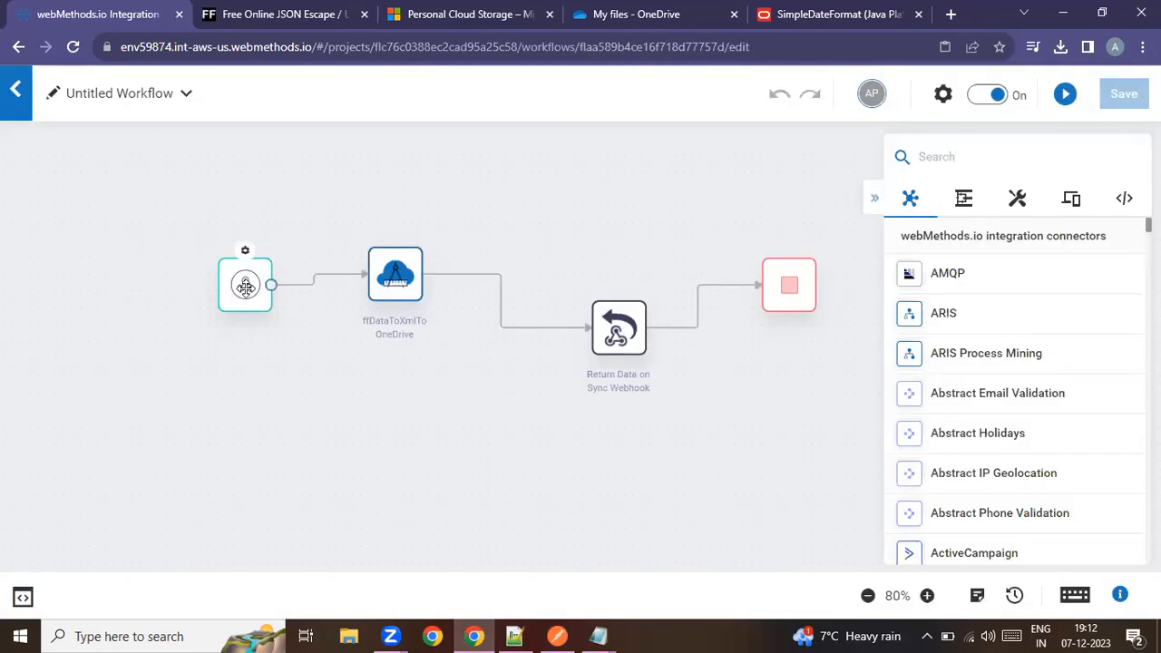
Open the webhook's settings and its payload for editing, and examine the expected Headers, Body and Query formats
left_click(245, 251)
scroll(539, 339, "down", 1)
scroll(537, 338, "down", 2)
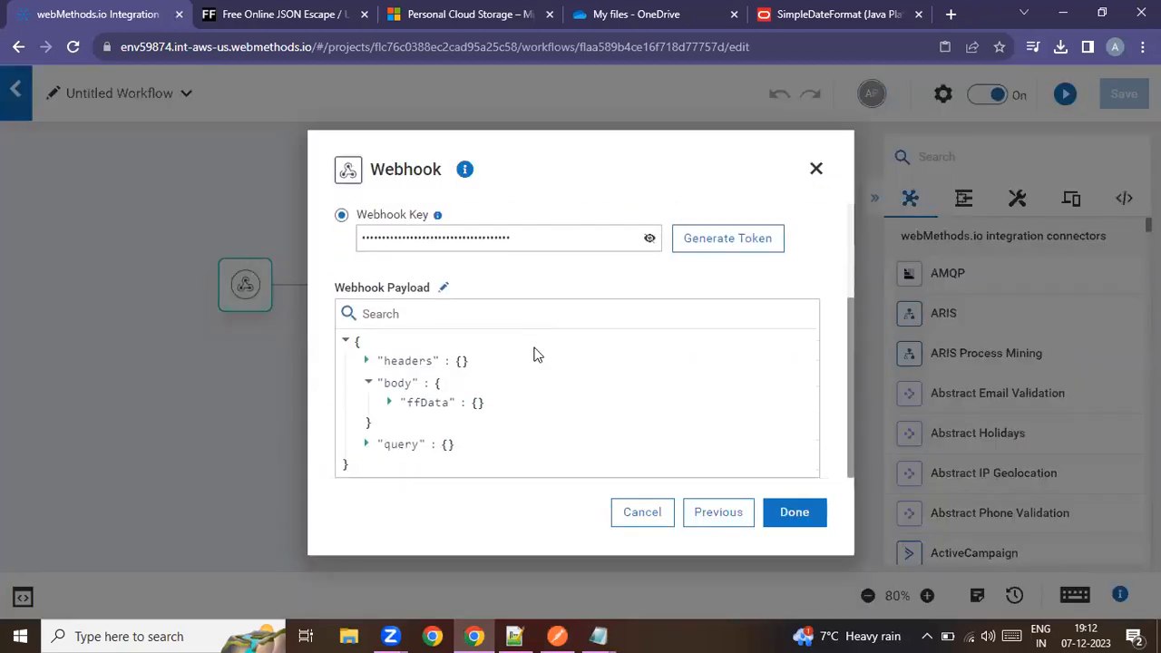
left_click(444, 287)
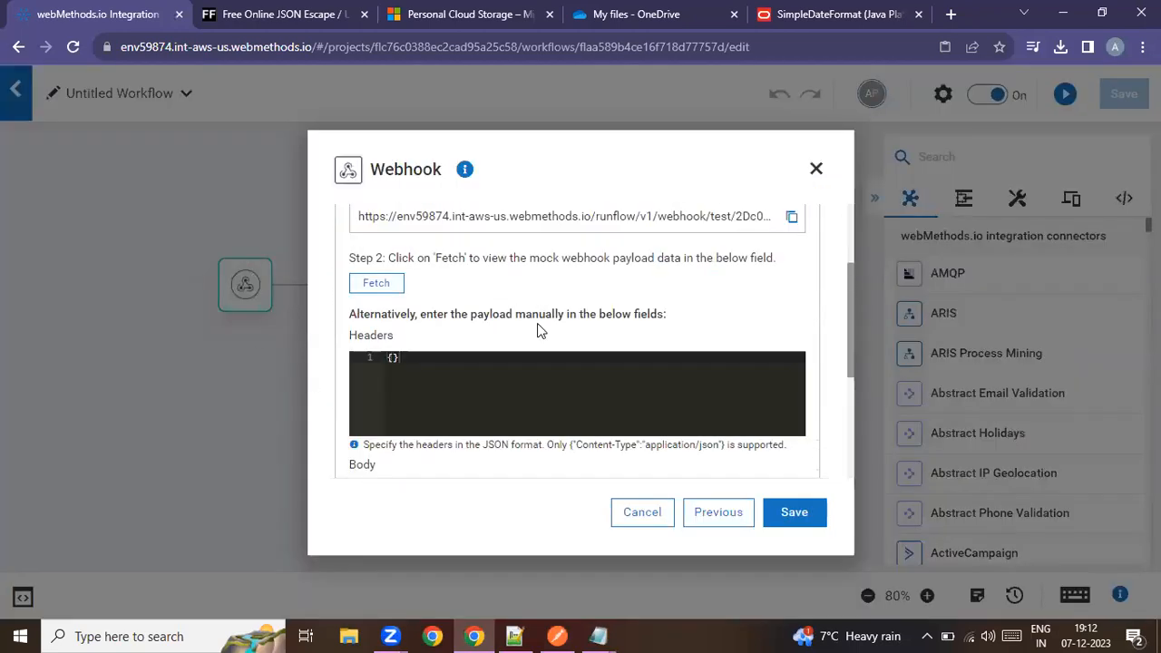
scroll(537, 331, "down", 1)
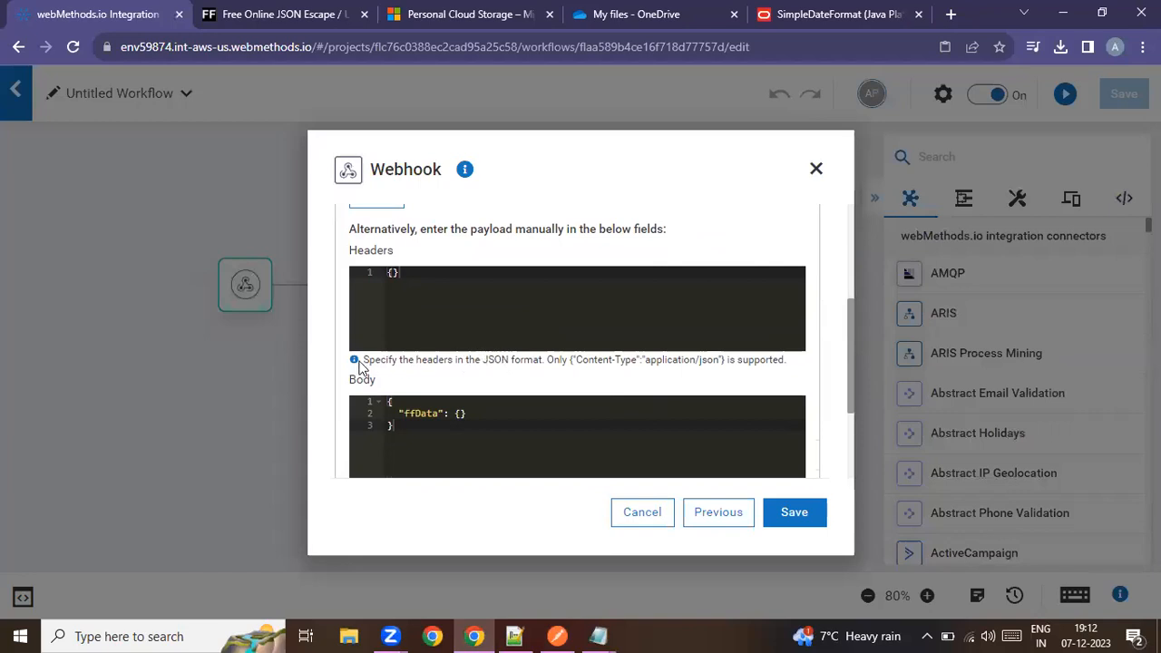
left_click_drag(368, 360, 537, 355)
left_click_drag(798, 365, 649, 369)
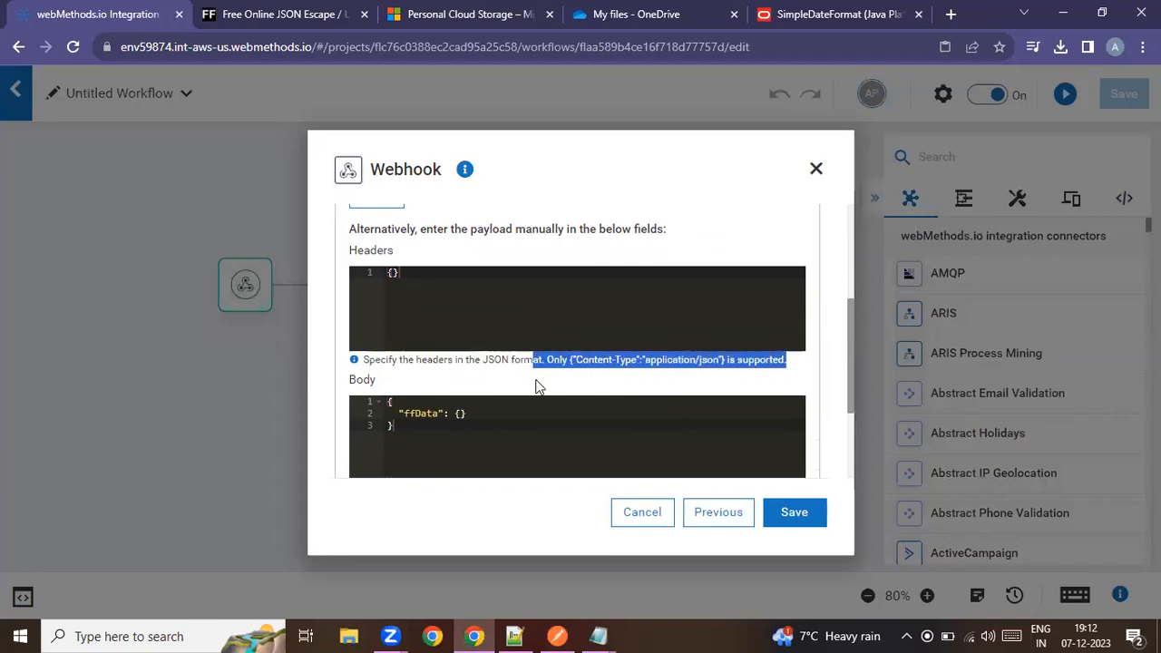
scroll(537, 387, "down", 3)
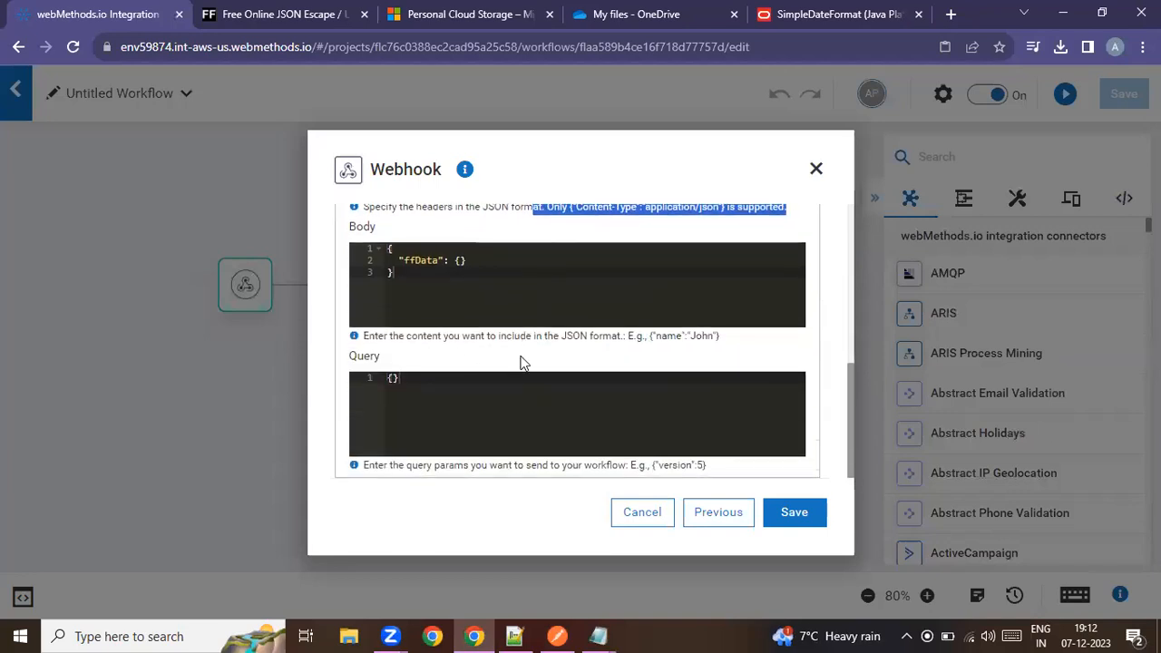
In Postman, set the raw body format to JSON, enclose the ffData content in curly braces and send the request
left_click(557, 636)
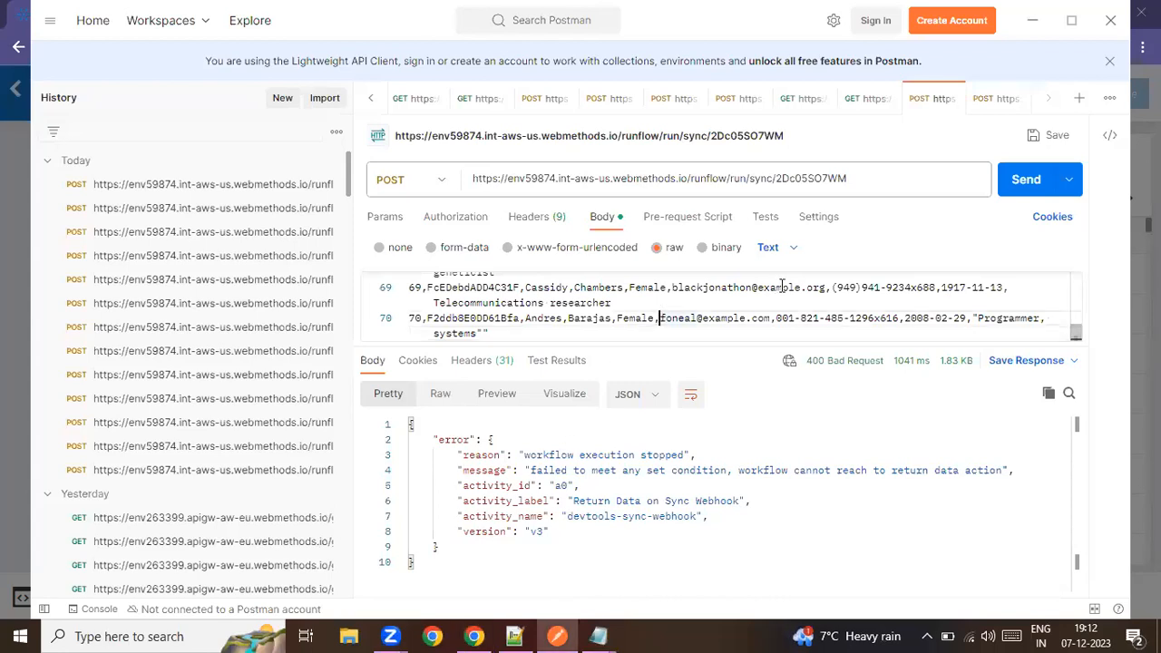
left_click(771, 246)
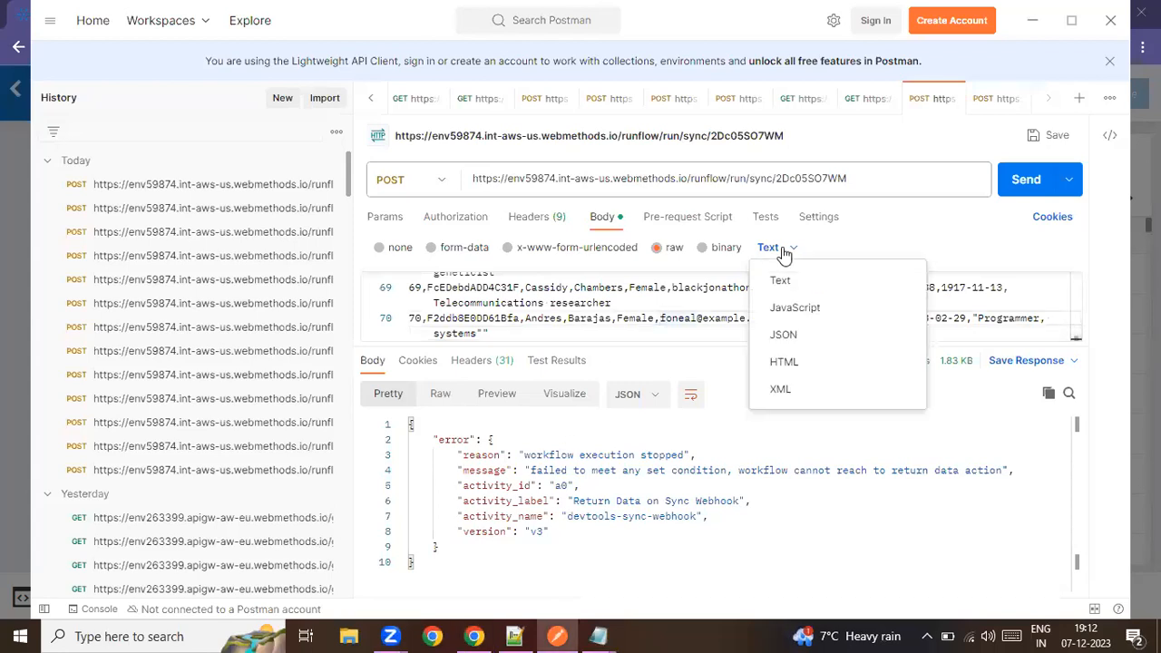
left_click(786, 334)
scroll(576, 302, "up", 15)
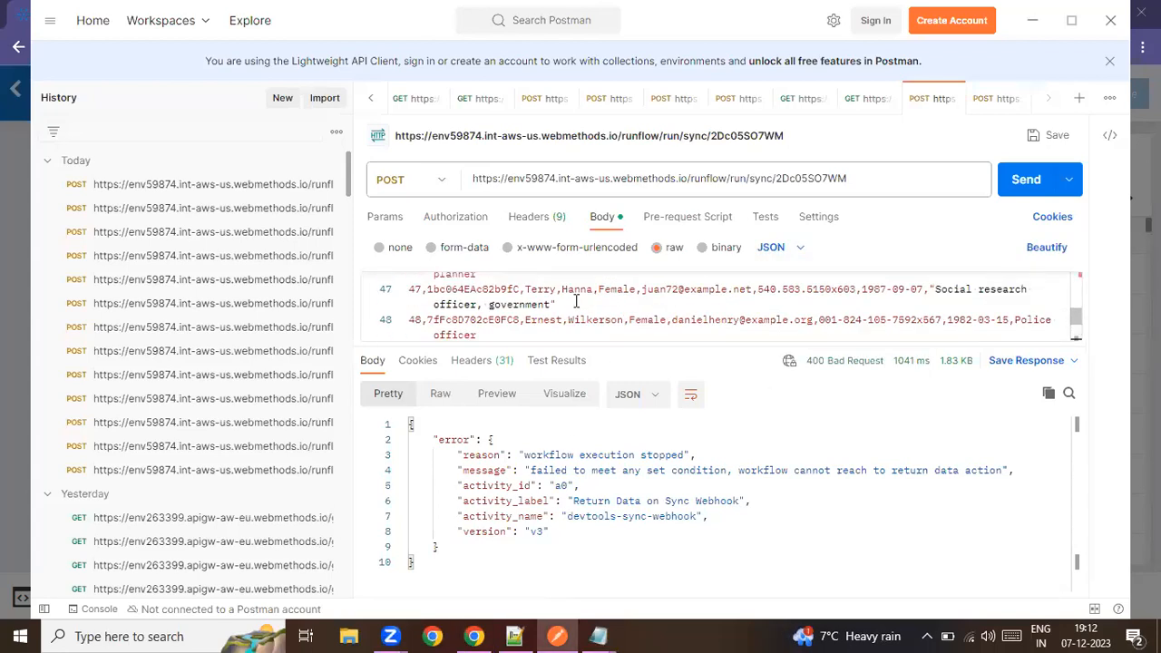
scroll(576, 302, "up", 8)
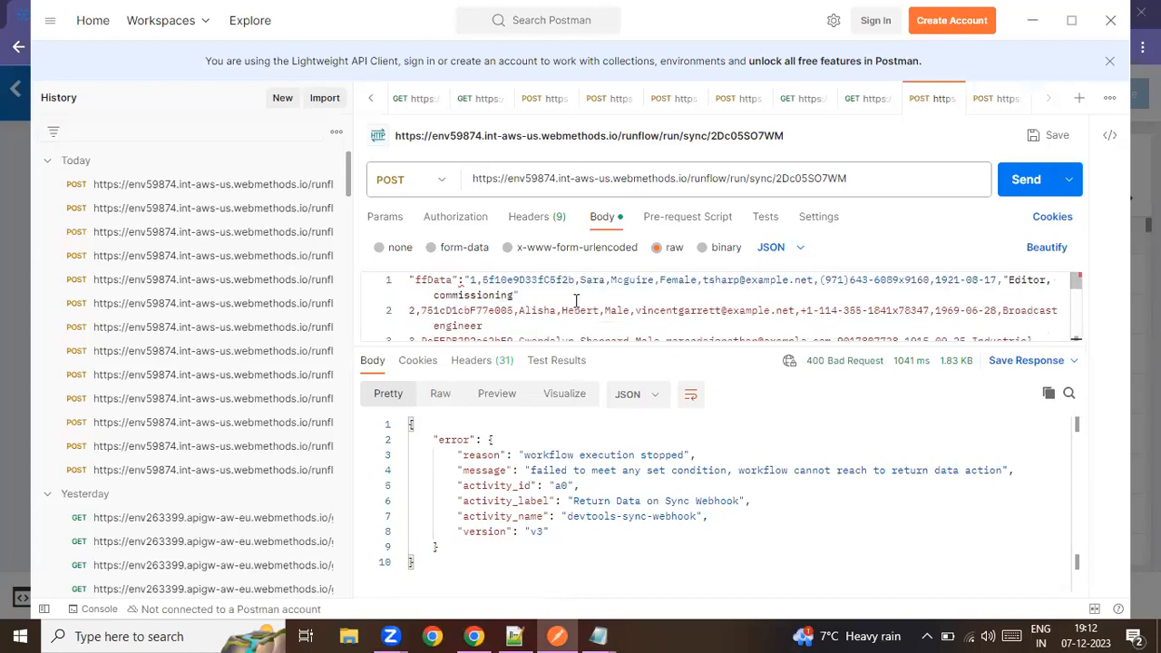
left_click(411, 280)
type("{")
scroll(516, 287, "down", 12)
scroll(516, 288, "down", 11)
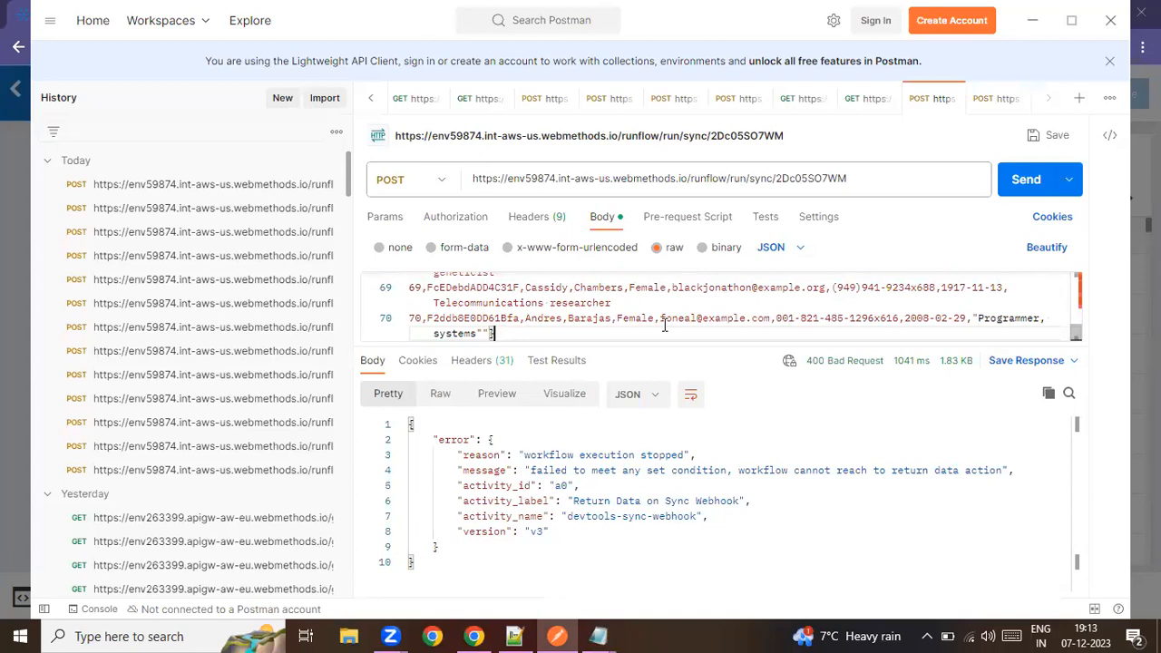
left_click(1021, 180)
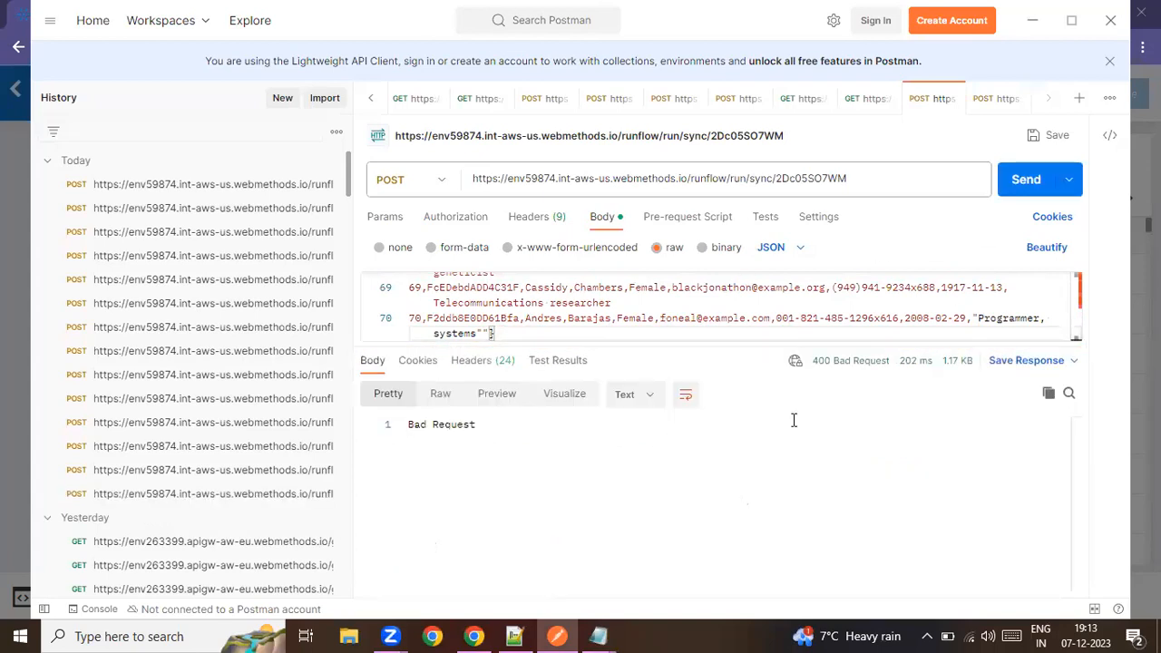
Back in webMethods.io, close the webhook settings, leave the workflow editor and display the flow service executions in Monitor
left_click(485, 635)
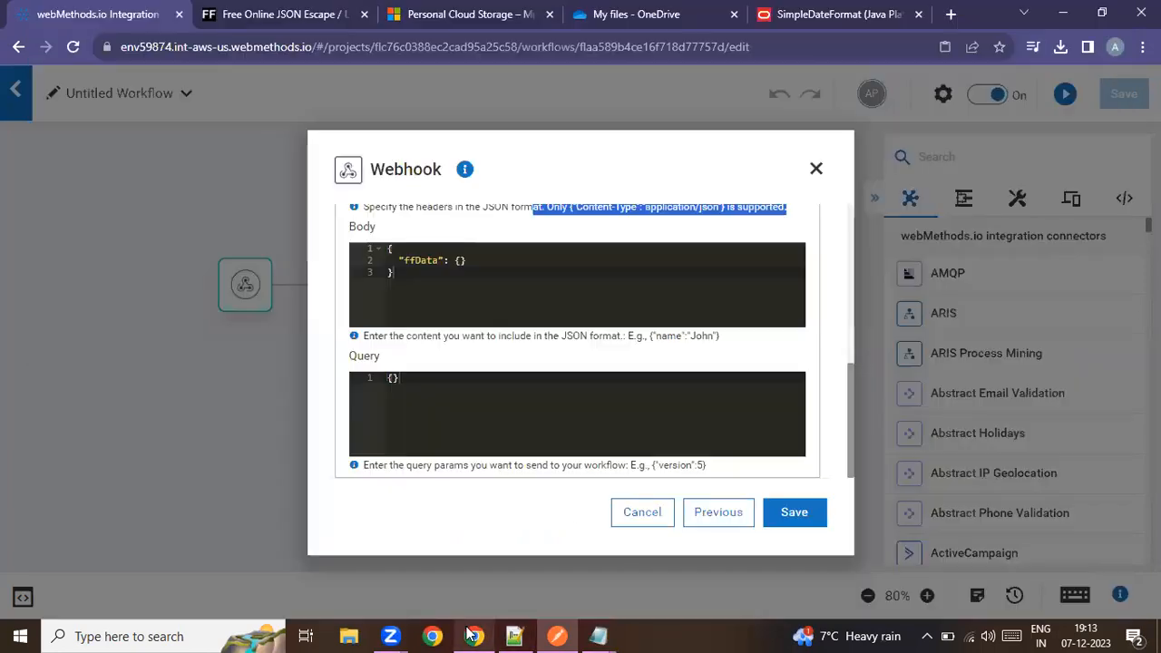
left_click(818, 167)
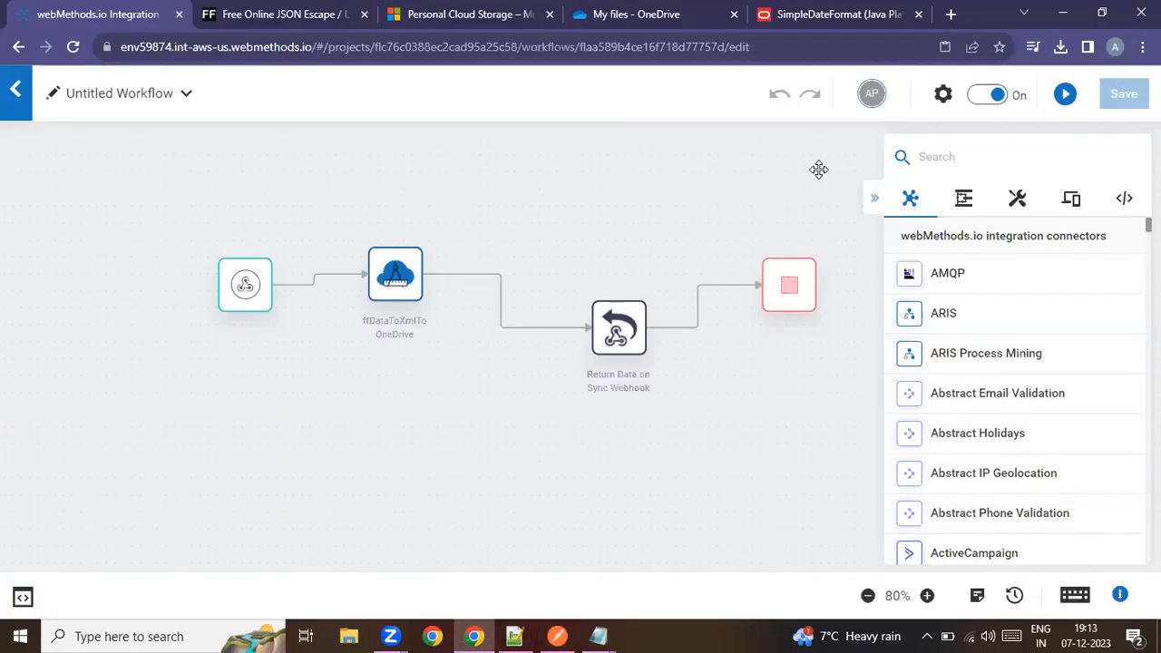
left_click(16, 98)
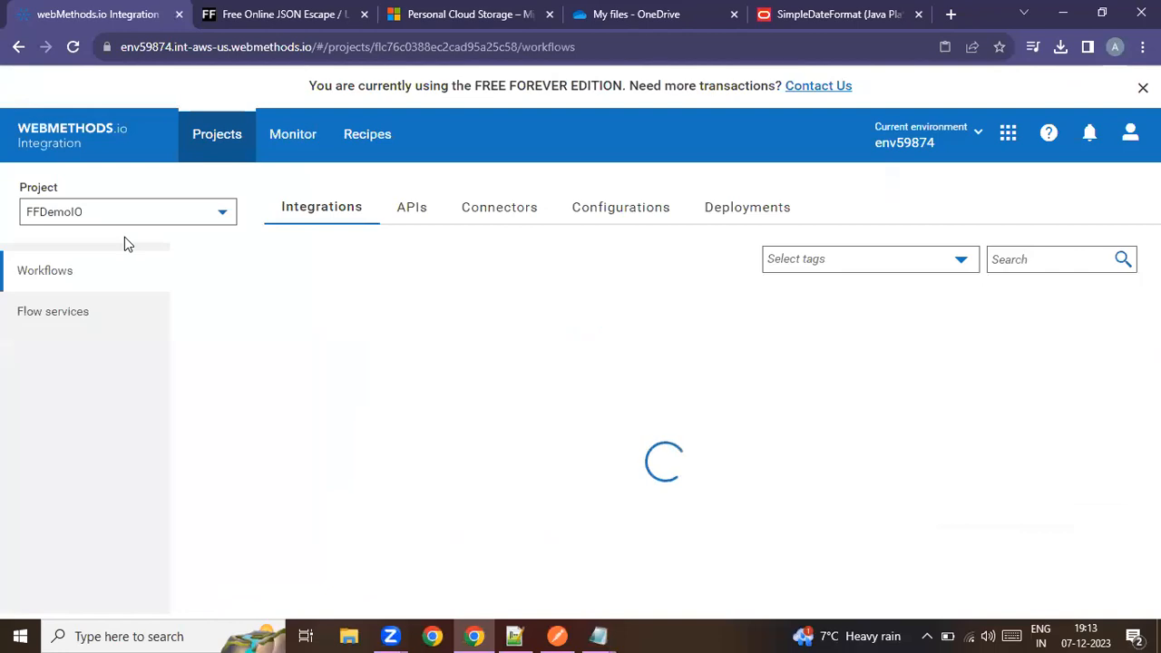
left_click(203, 138)
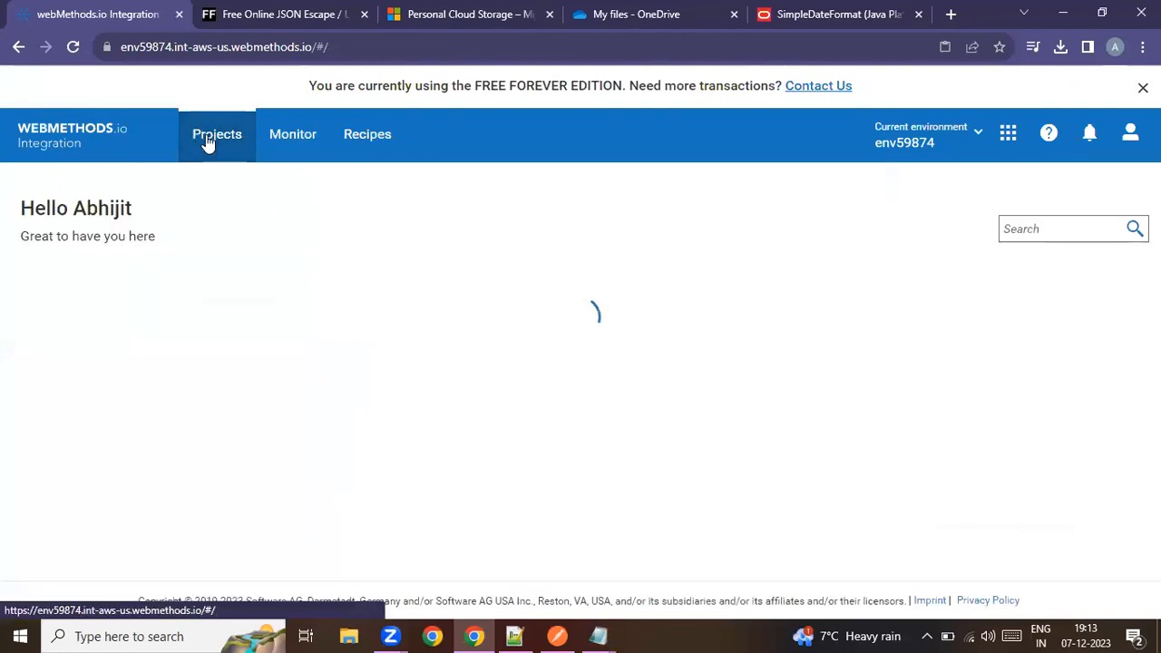
left_click(285, 136)
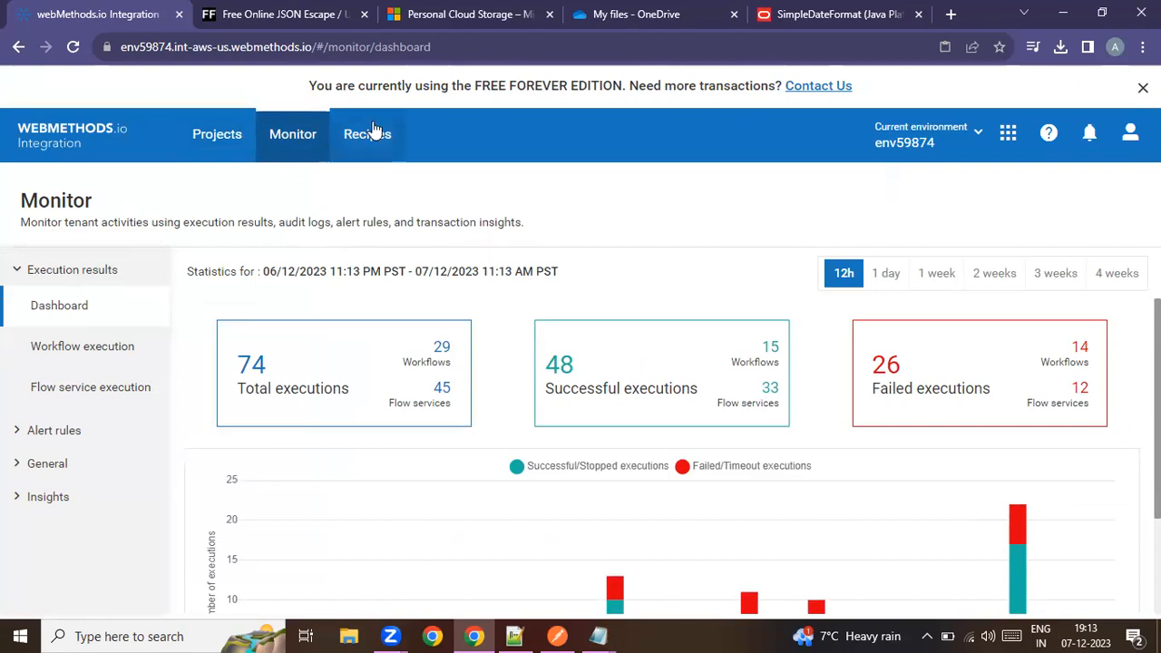
scroll(323, 383, "down", 2)
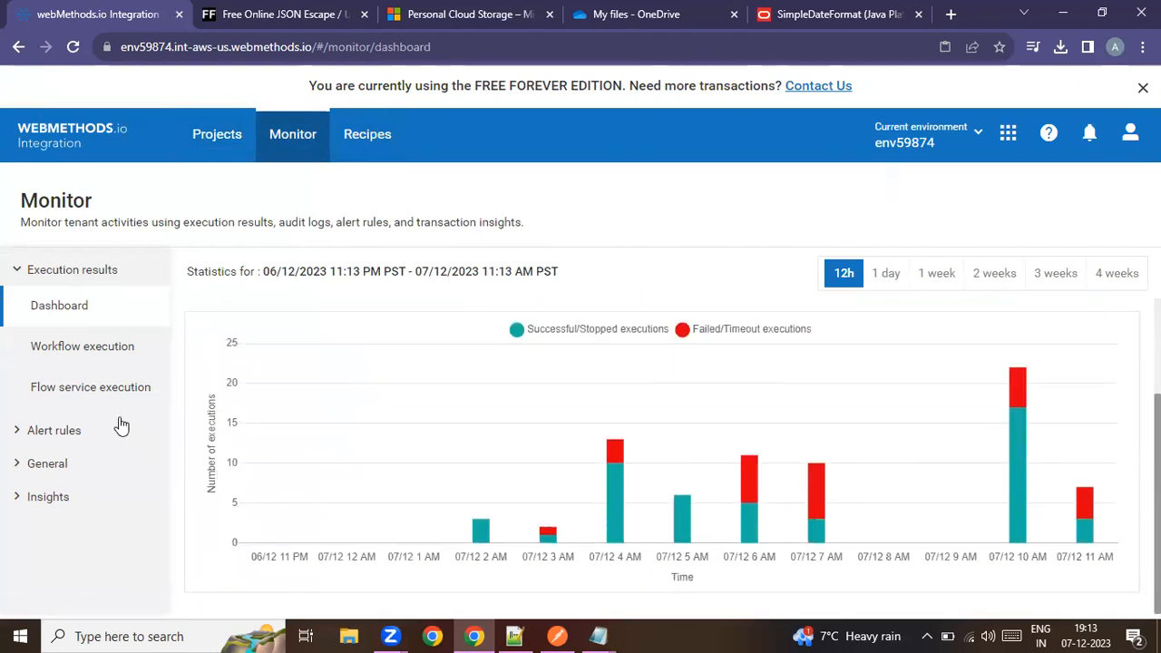
left_click(78, 394)
left_click(109, 345)
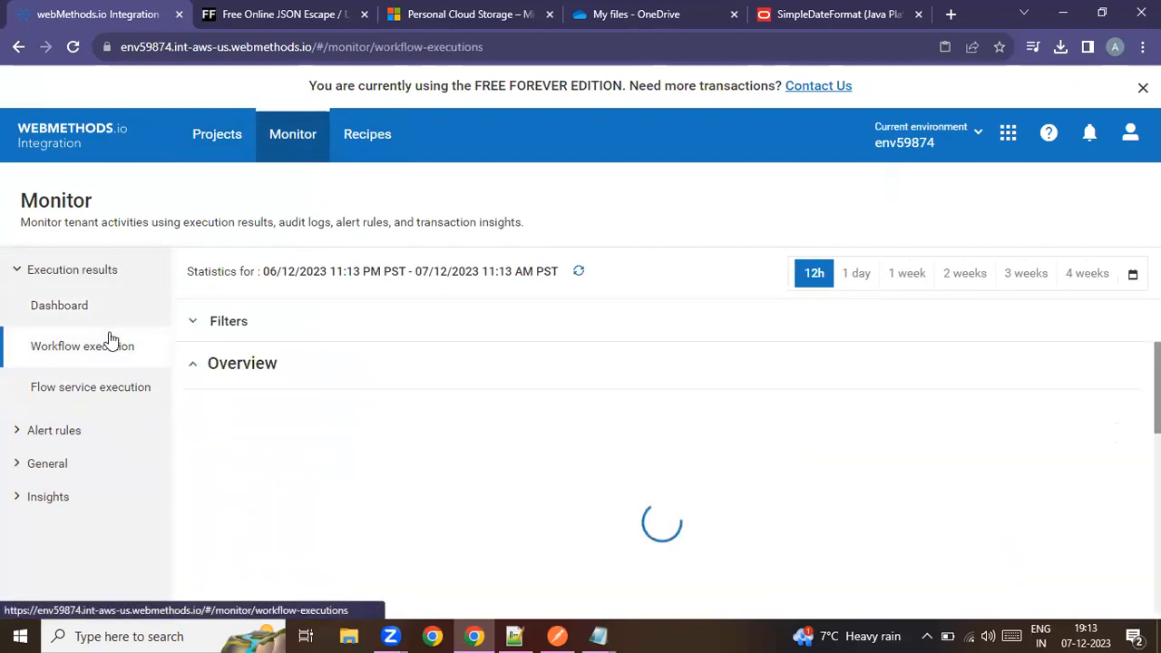
left_click(102, 388)
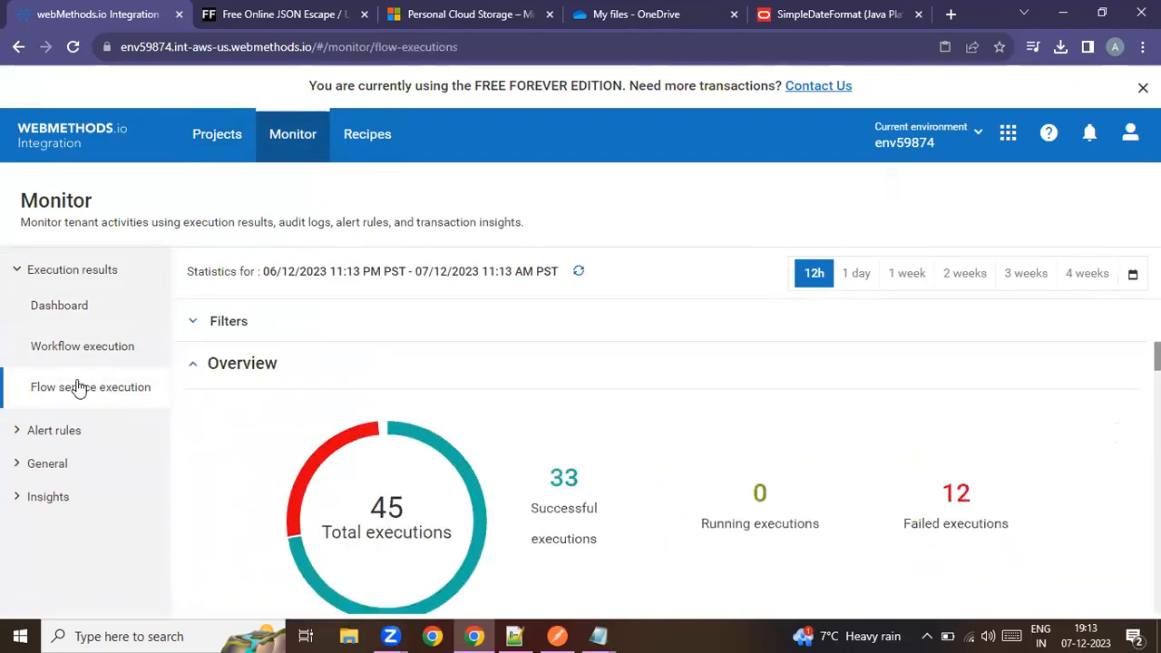
Open the latest flow service execution and examine its result and the Result data of the logCustomMessage operation
scroll(275, 459, "down", 5)
scroll(276, 470, "down", 1)
scroll(272, 465, "up", 3)
left_click(254, 449)
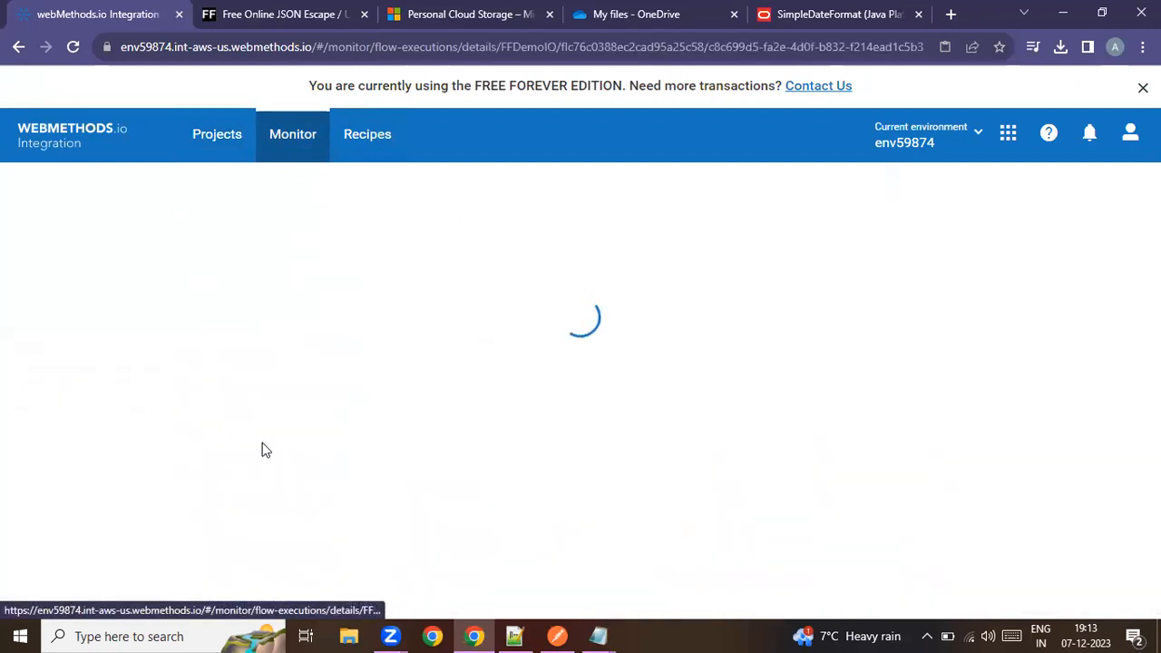
scroll(454, 436, "down", 1)
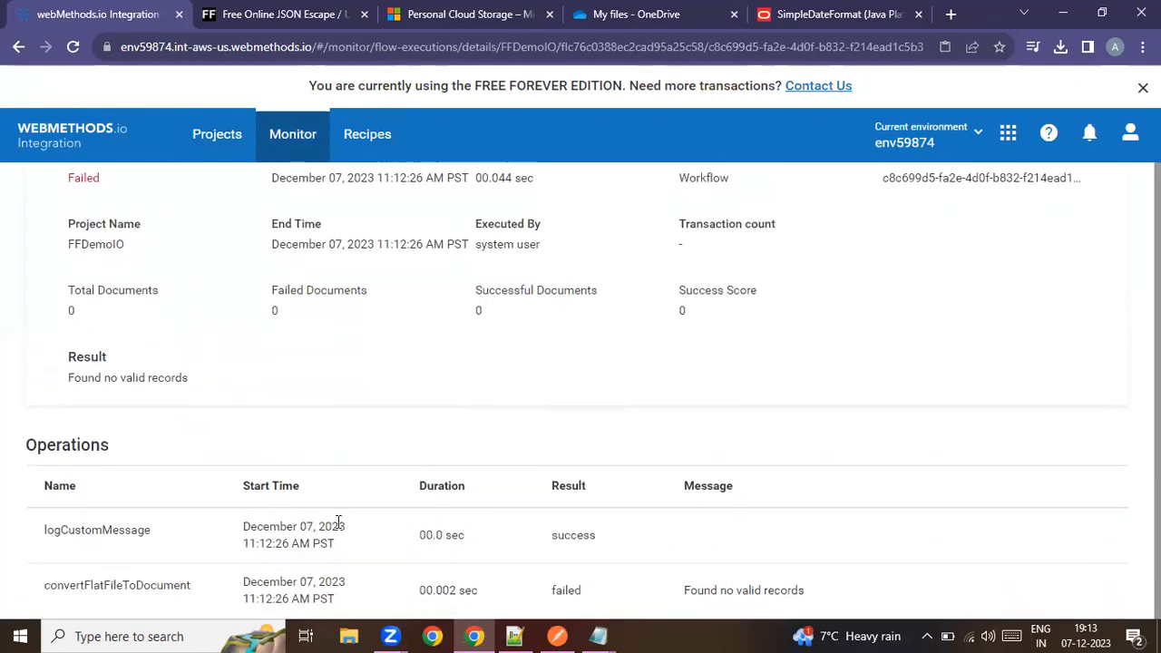
left_click(161, 537)
left_click(519, 372)
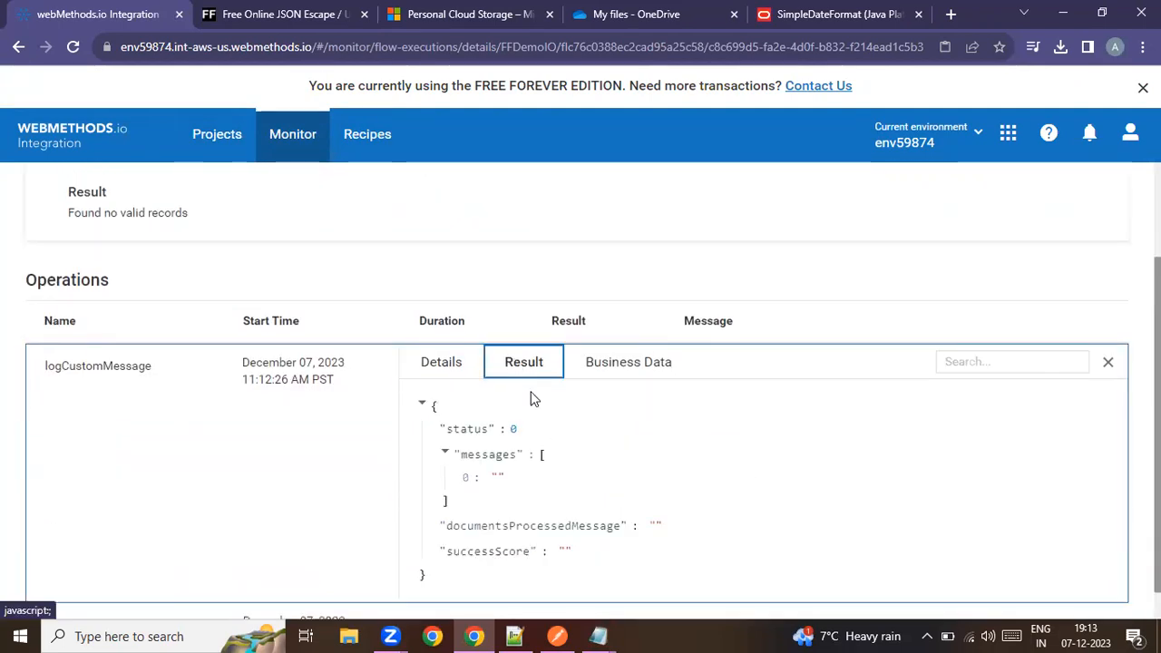
scroll(572, 486, "down", 1)
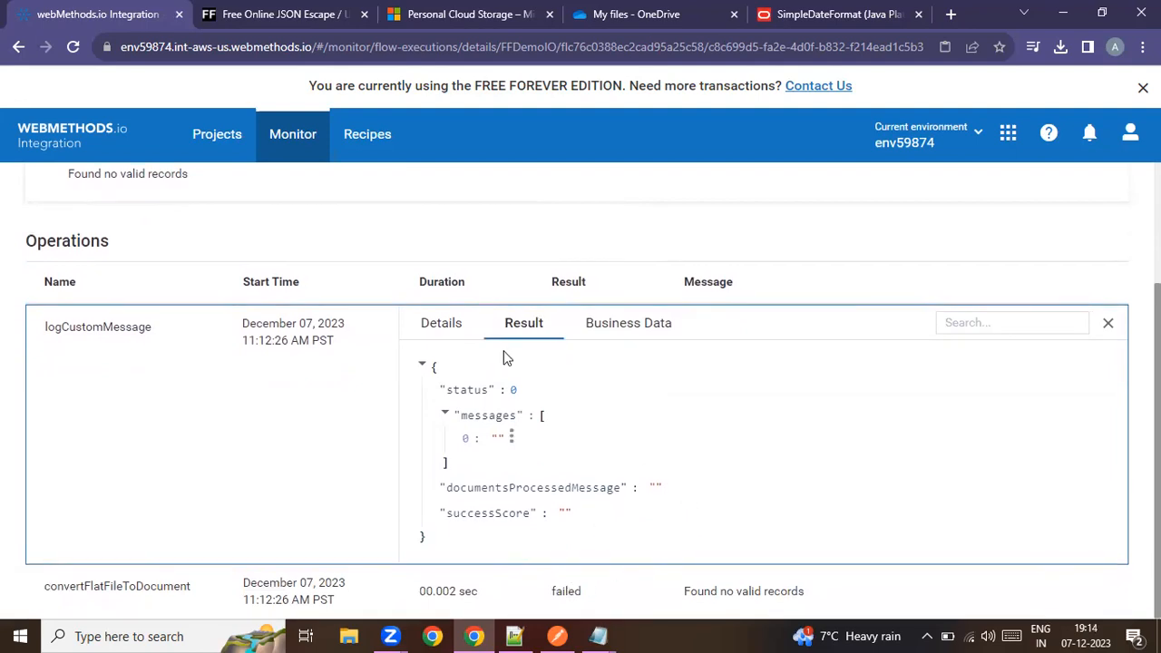
Copy all employee records from the new 4 file in Notepad++, escape them with the FreeFormatter JSON Escape tool and copy the escaped output
left_click(352, 24)
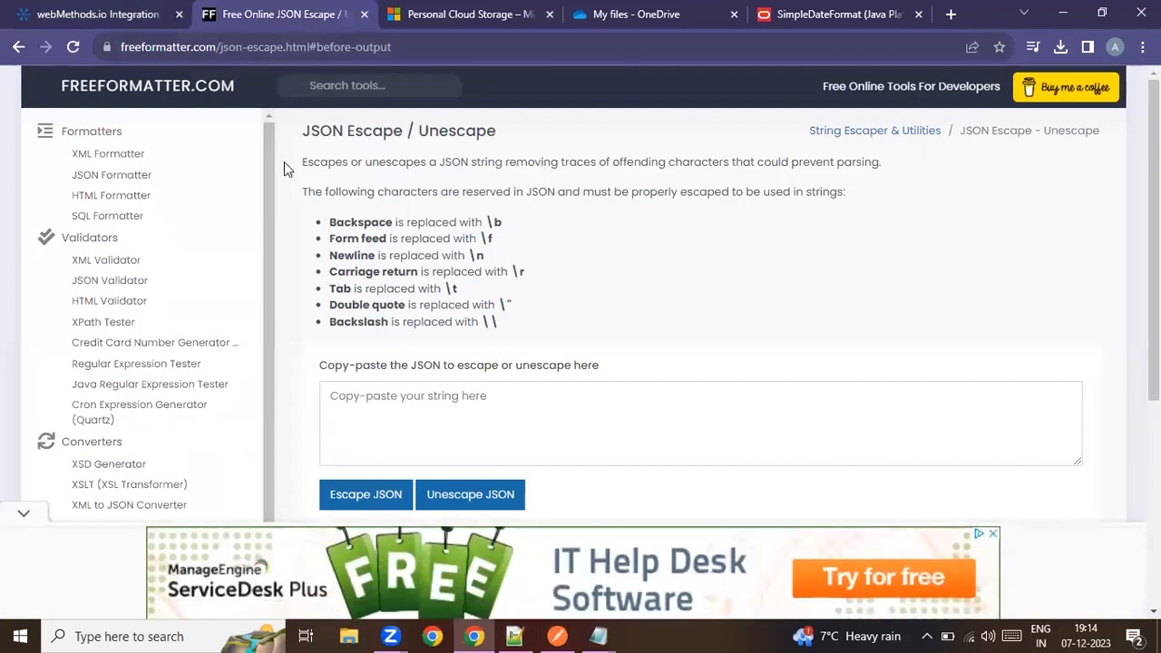
key("alt+Tab")
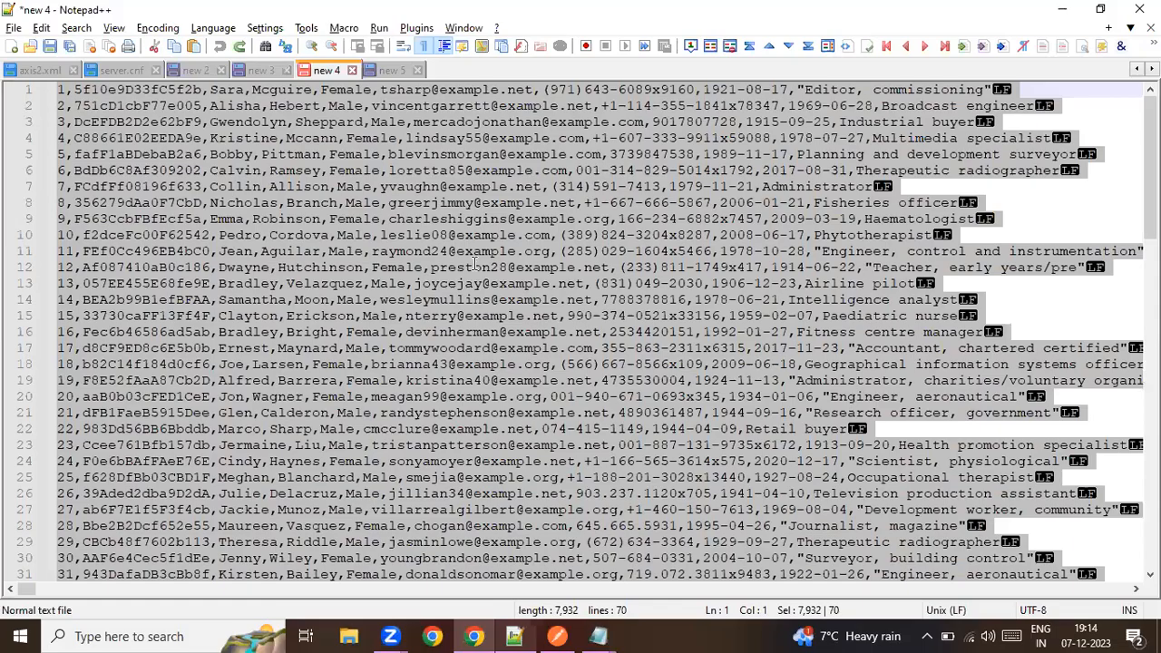
left_click(474, 263)
key("ctrl+a")
key("ctrl+c")
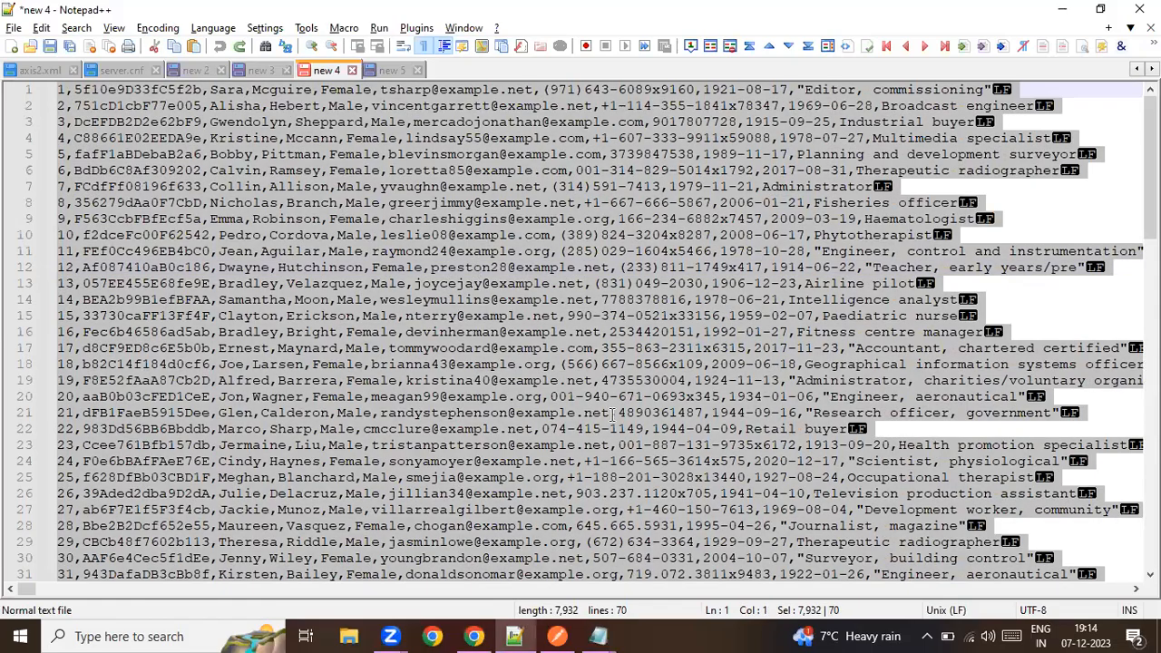
key("alt+Tab")
left_click(439, 430)
key("ctrl+v")
left_click(365, 498)
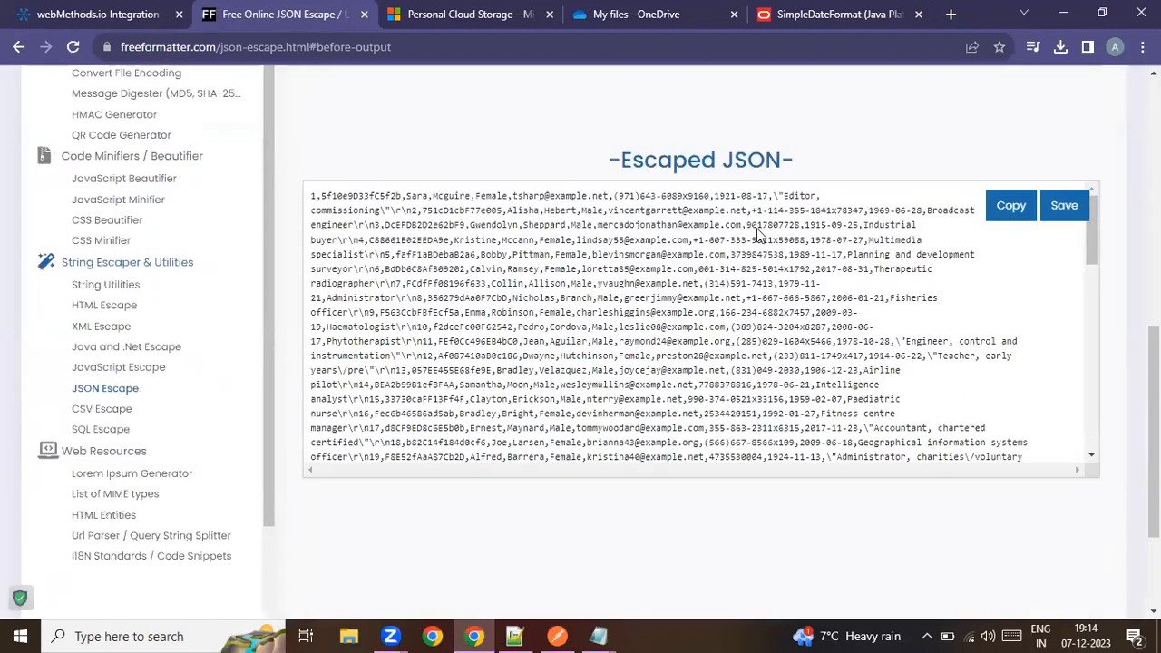
left_click(1010, 206)
In Postman, replace the request body with a JSON object holding the escaped text as the ffData value, and send the request
left_click(557, 636)
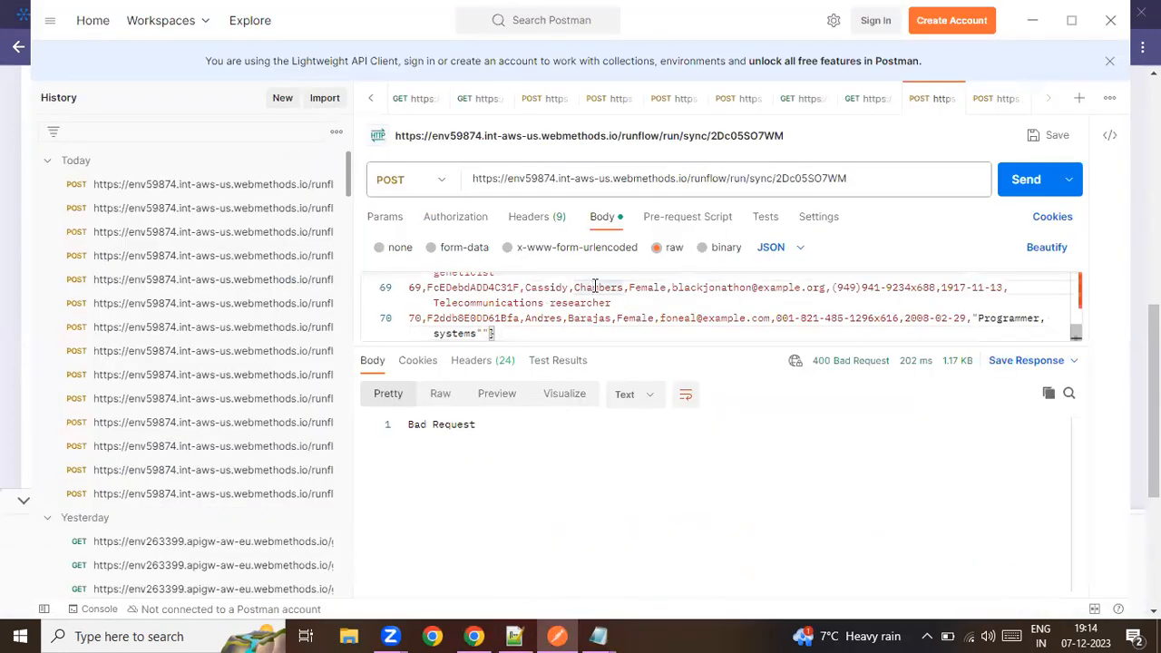
left_click(595, 287)
key("ctrl+a")
key("ctrl+v")
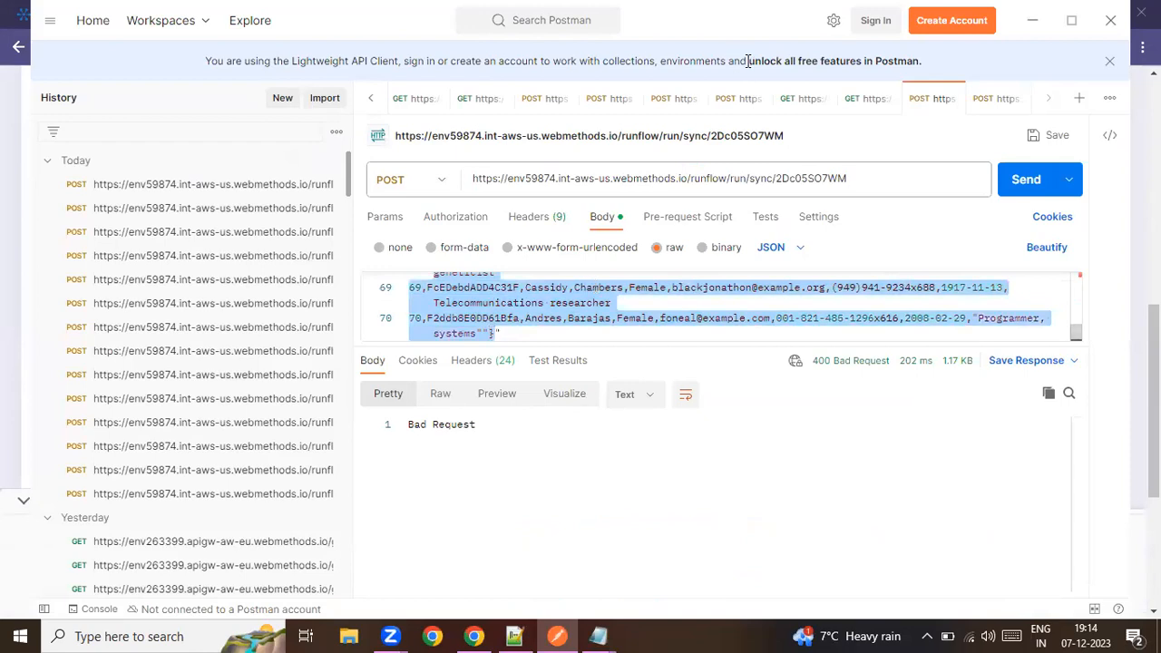
key("BackSpace")
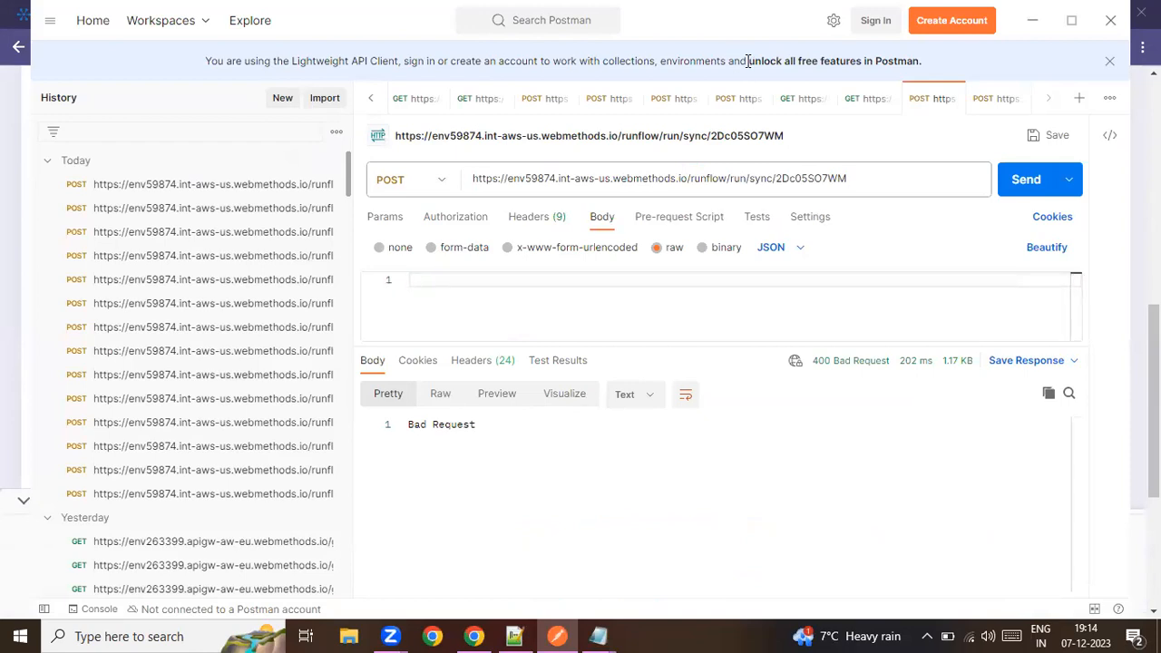
type("{")
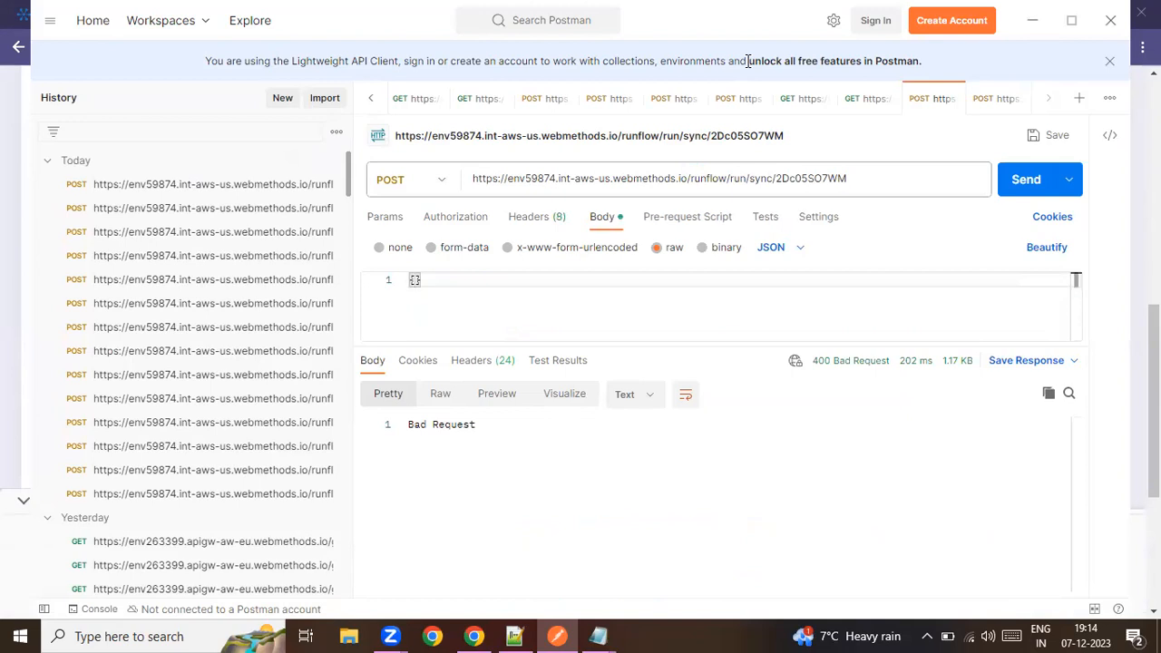
type("\"ffData\":\"")
key("ctrl+v")
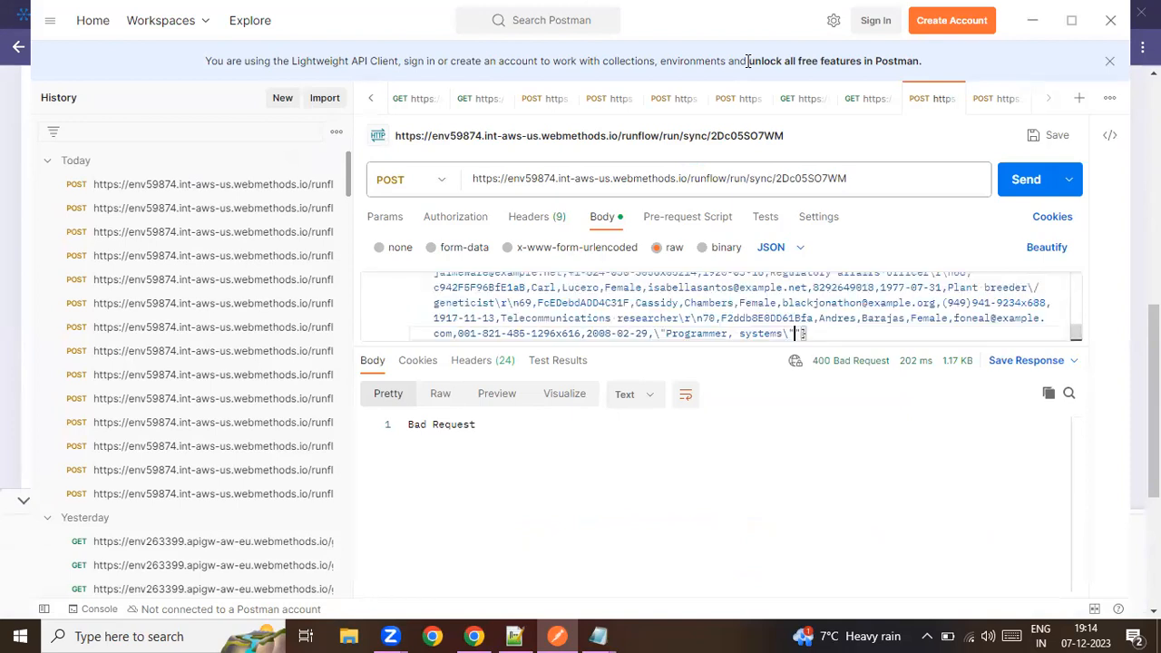
scroll(828, 316, "up", 10)
scroll(827, 315, "up", 5)
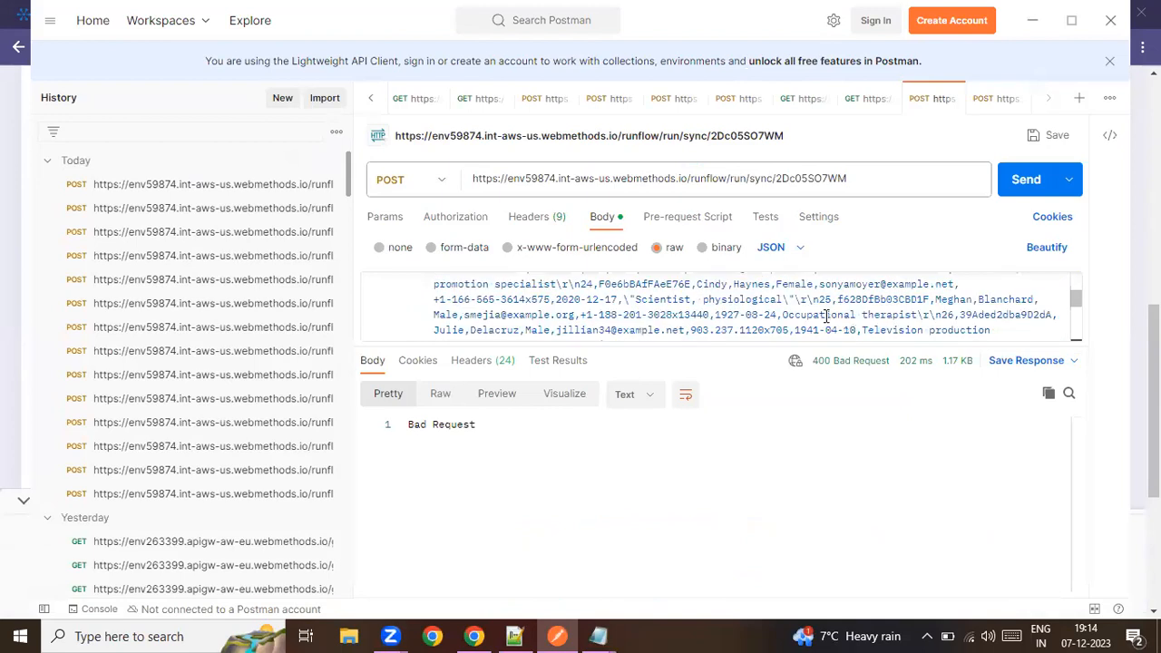
left_click(1016, 177)
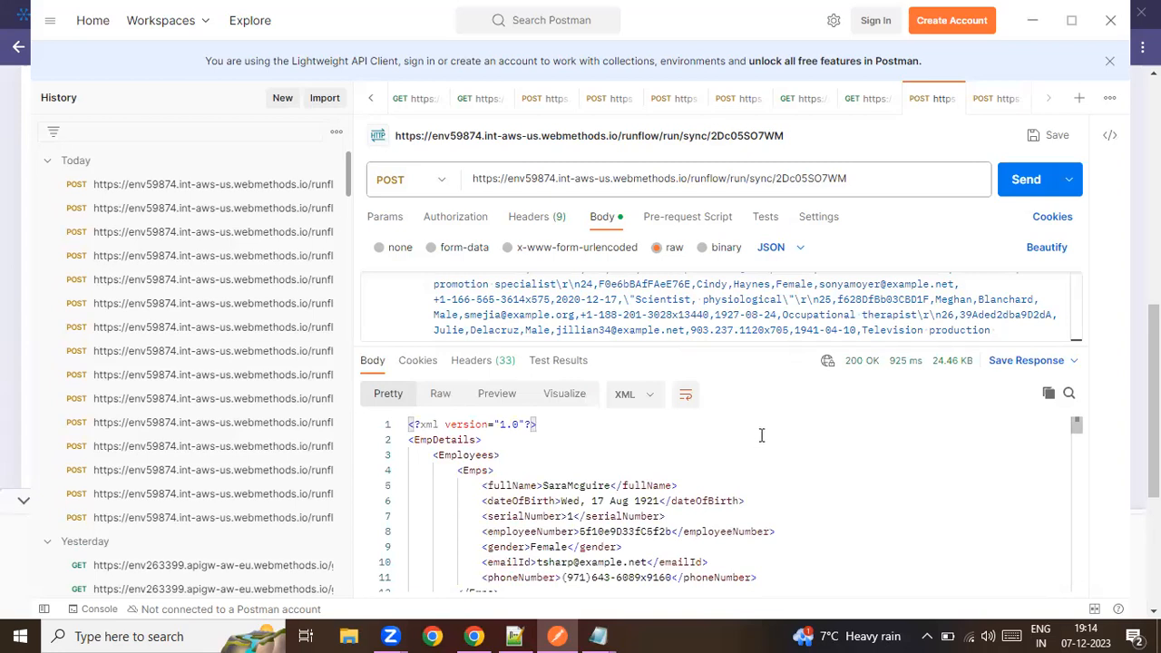
Check the end of the request body, enlarge the response area and examine the employee records in the returned XML
left_click(617, 316)
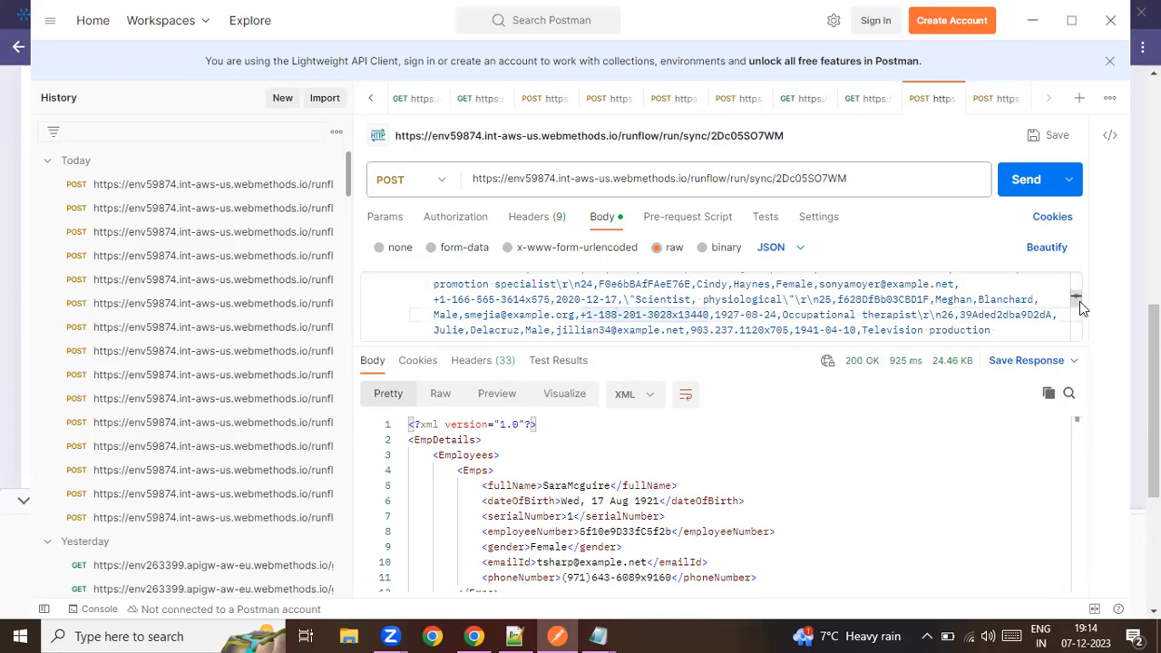
left_click_drag(1079, 309, 1084, 343)
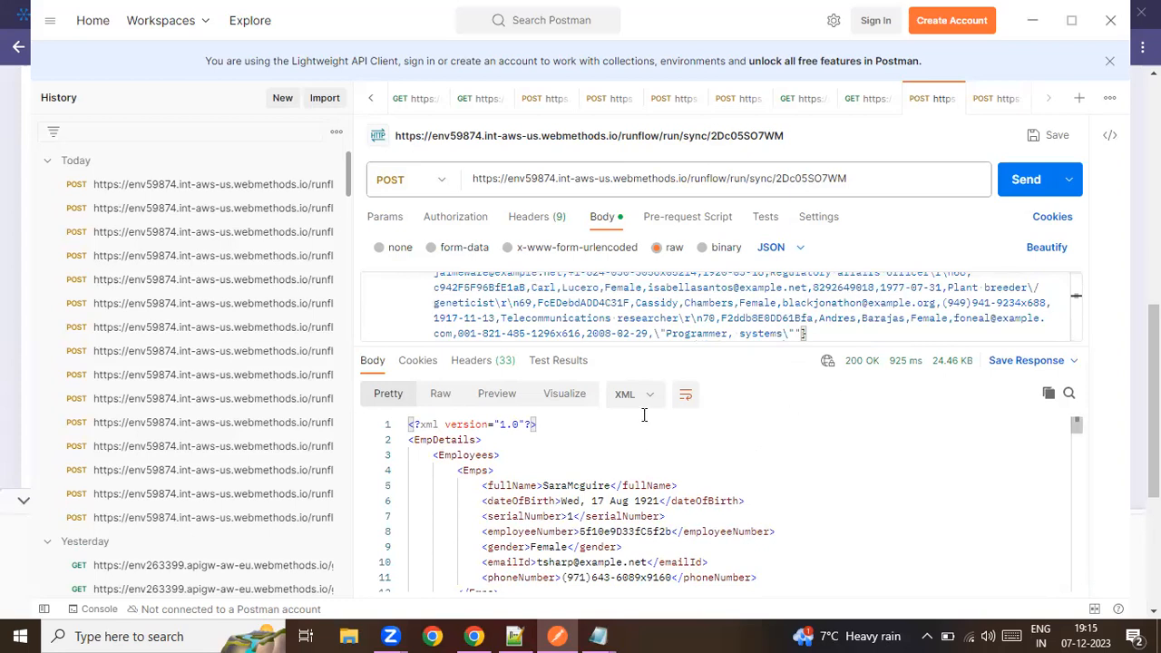
left_click_drag(678, 346, 684, 289)
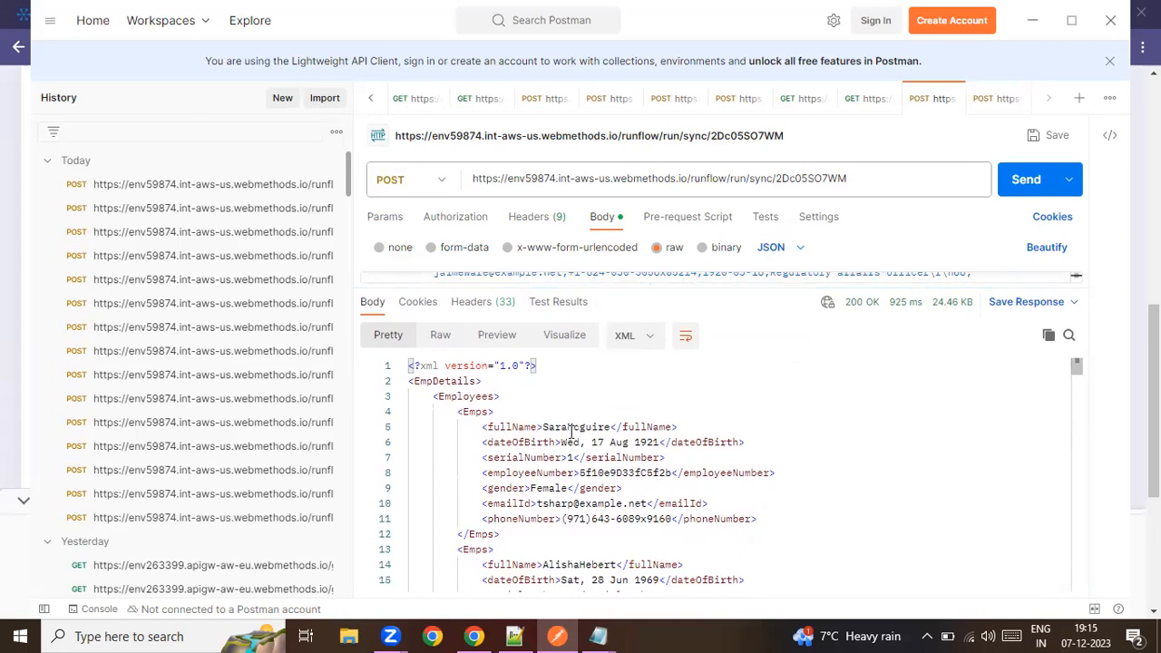
scroll(572, 431, "down", 4)
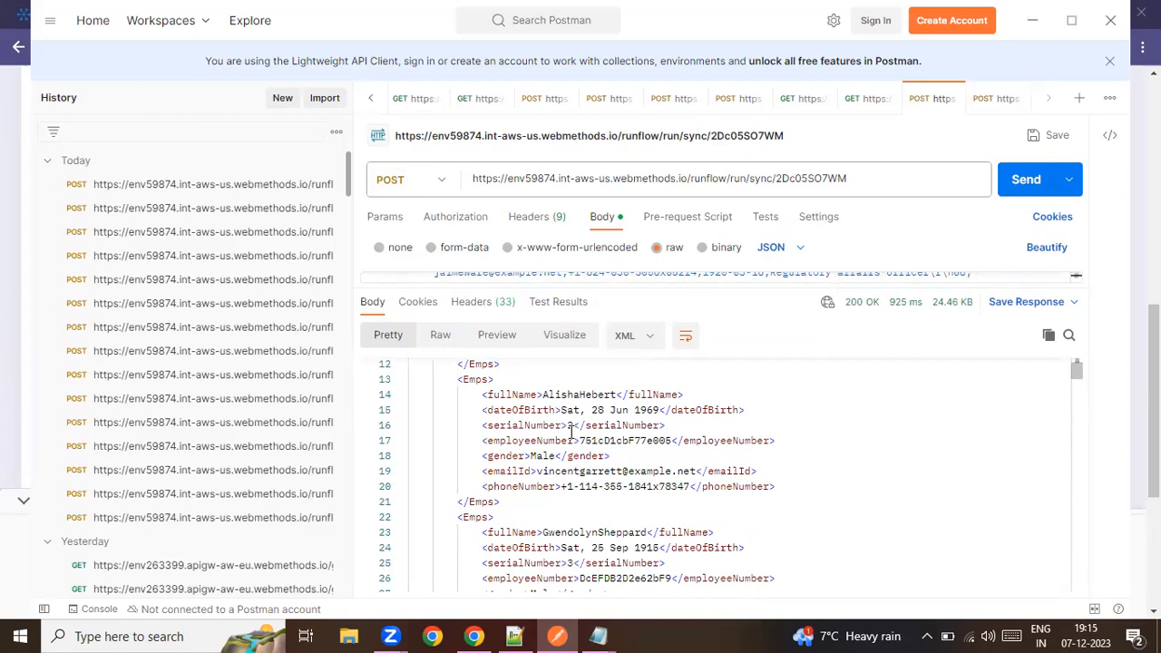
scroll(571, 426, "down", 1)
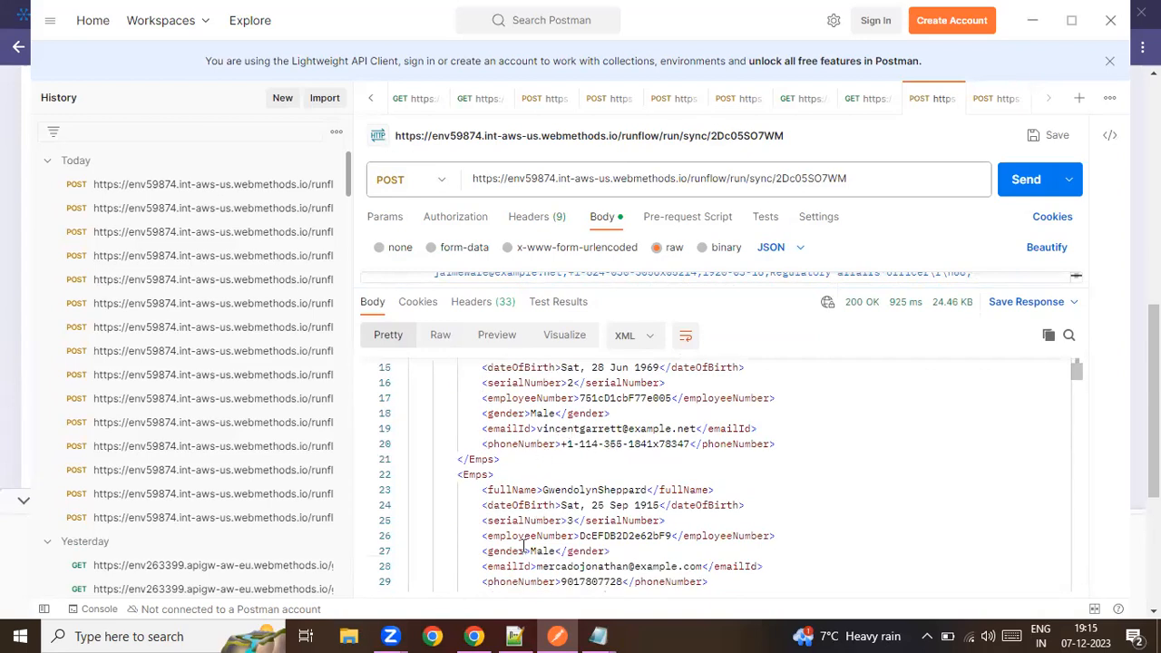
Back in webMethods.io, open the ffDataToXmlToOneDrive flow service from the FFDemoIO project
left_click(473, 636)
left_click(544, 195)
key("ctrl+a")
left_click(116, 27)
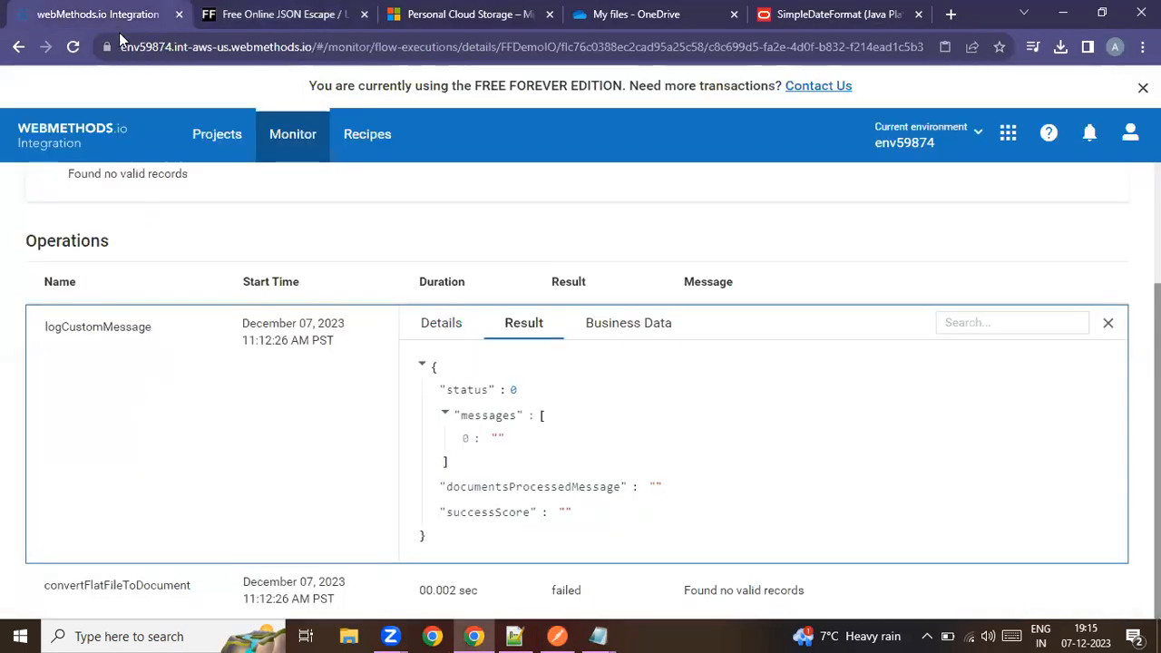
left_click(208, 141)
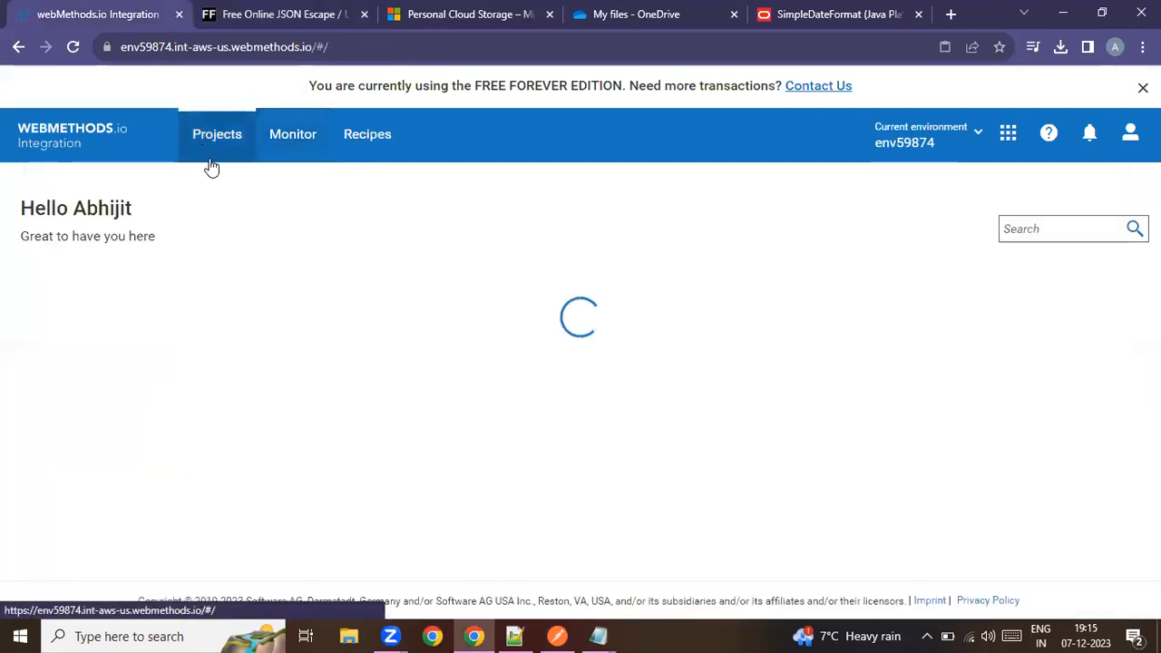
left_click(347, 384)
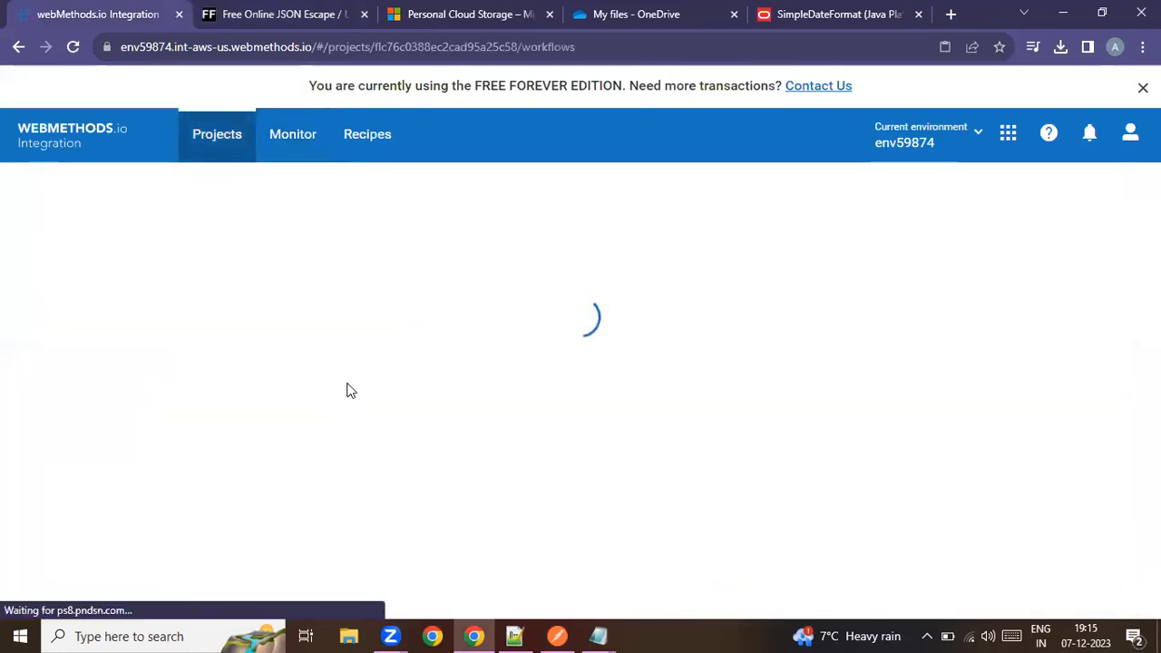
left_click(490, 409)
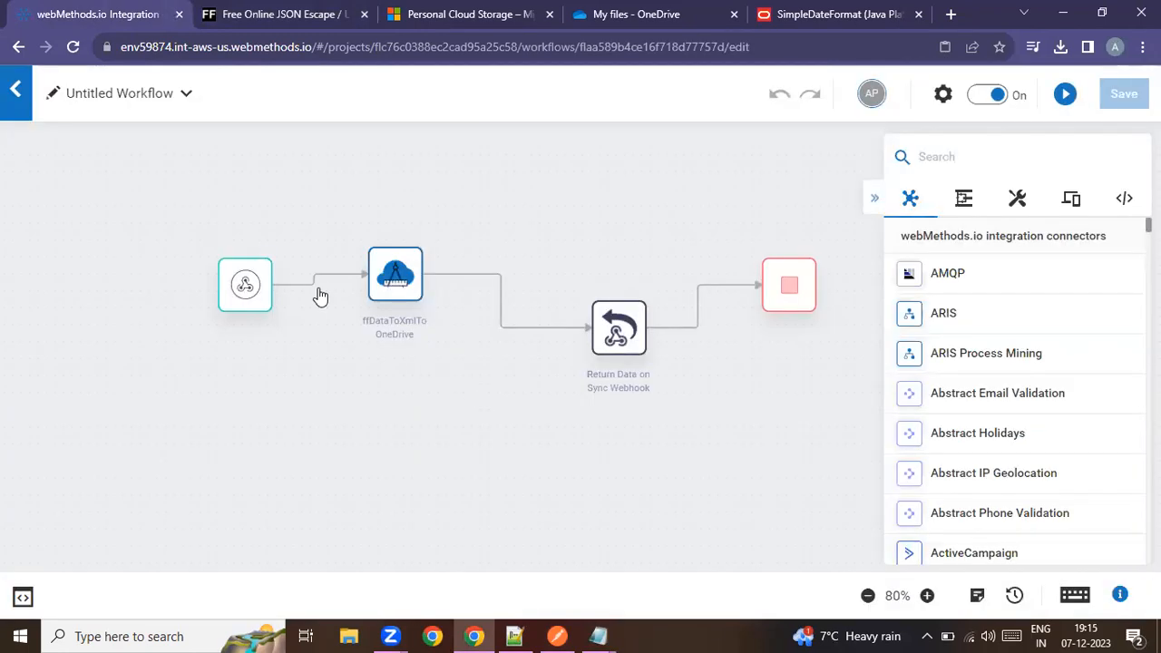
left_click(15, 91)
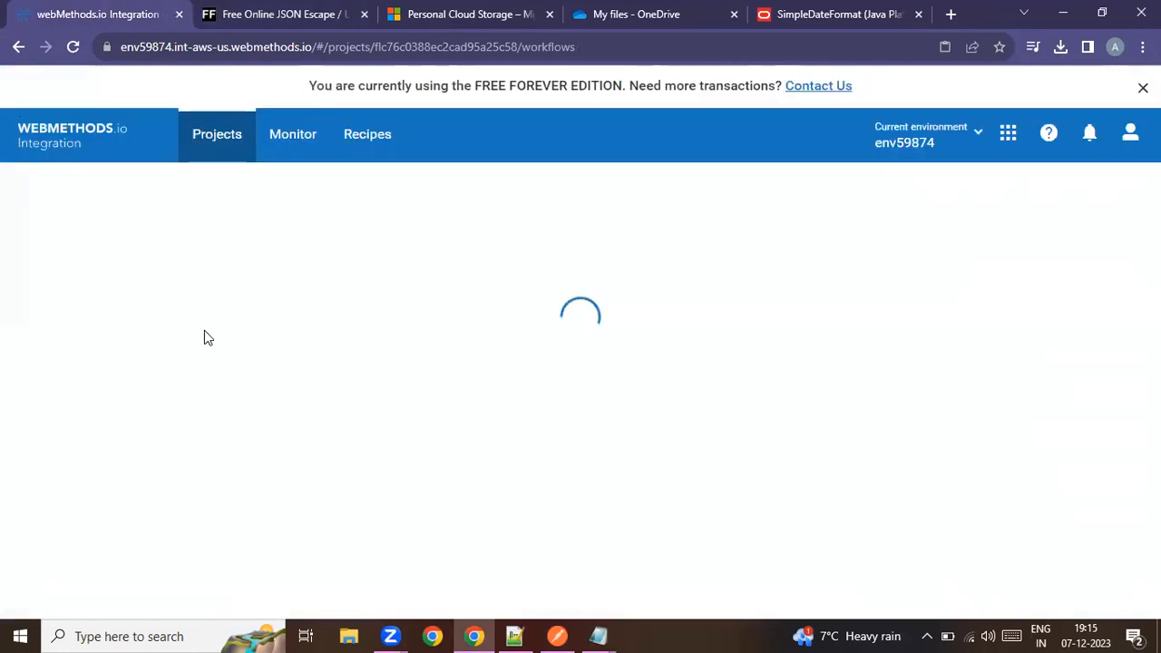
left_click(55, 314)
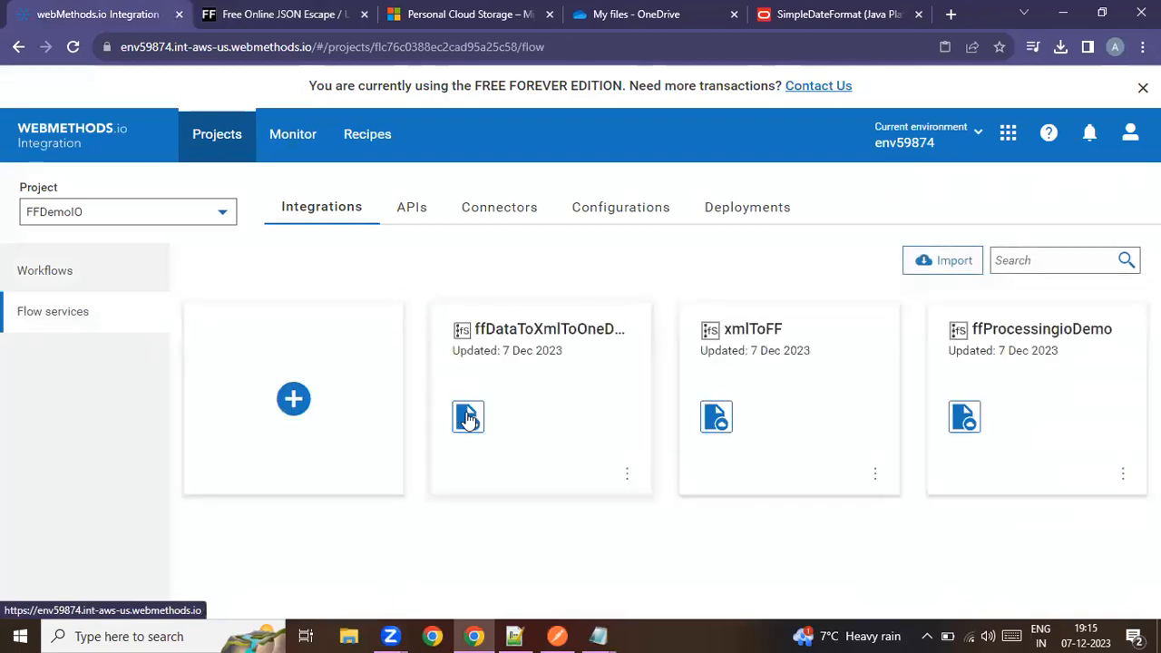
left_click(468, 417)
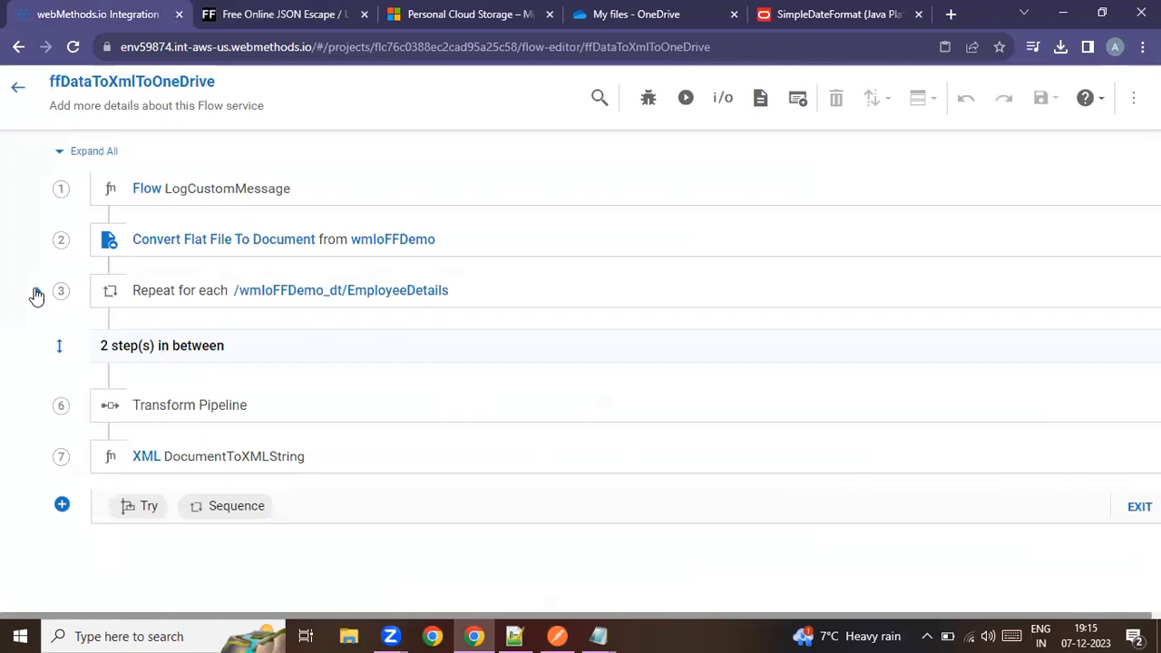
Open the pipeline mapping of the Transform Pipeline inside the EmployeeDetails loop and expand the EmployeeDetails input and the tempEmp EmpDetails output
left_click(37, 294)
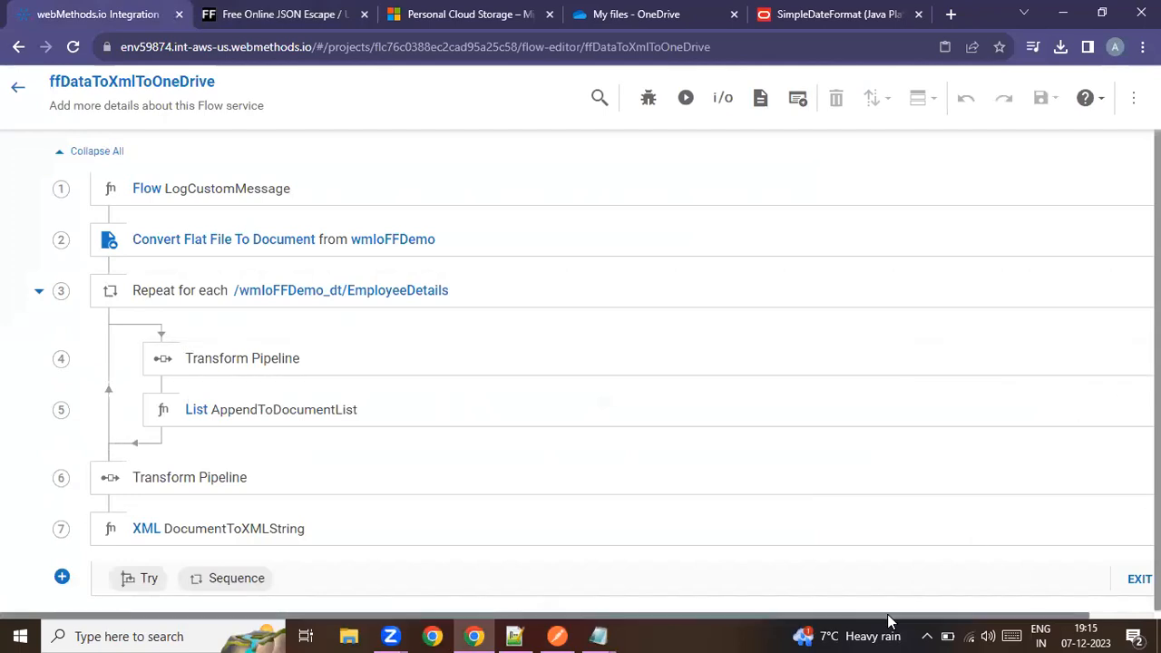
scroll(889, 622, "right", 2)
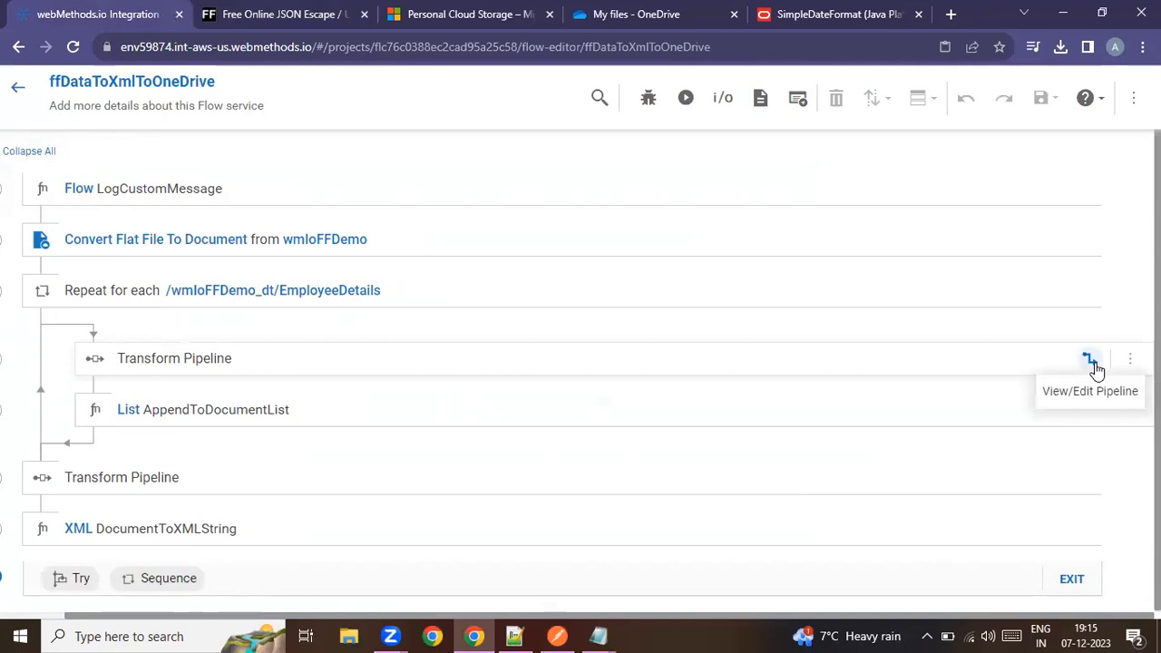
left_click(1090, 361)
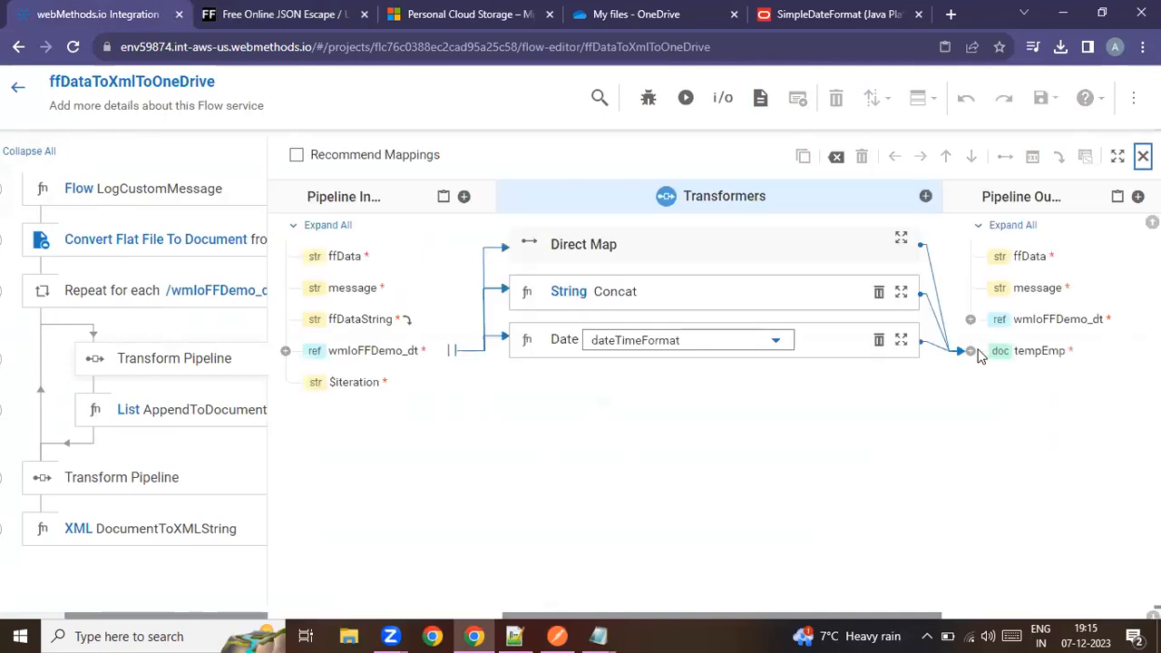
left_click(971, 351)
left_click(996, 379)
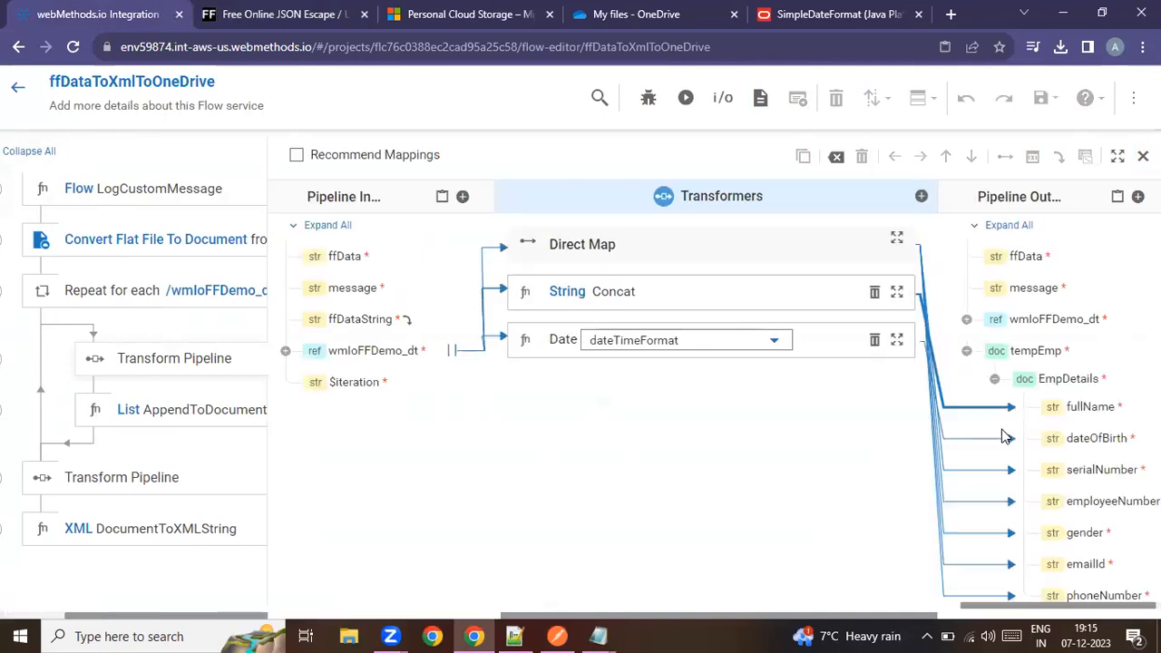
left_click(285, 351)
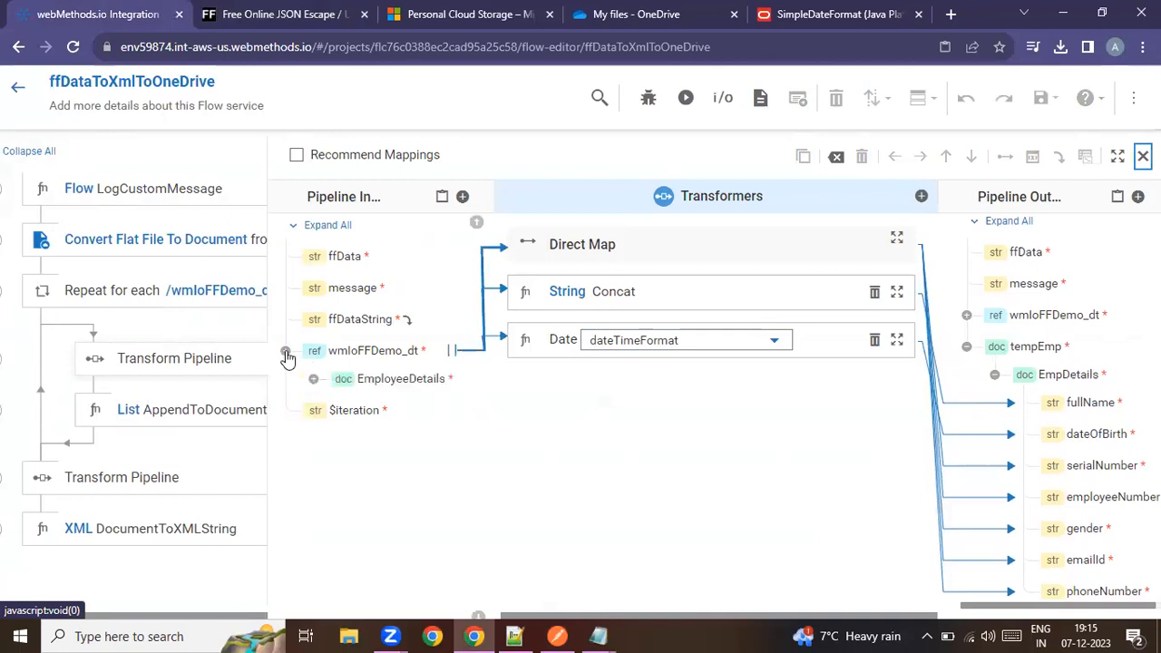
left_click(313, 380)
scroll(441, 481, "down", 3)
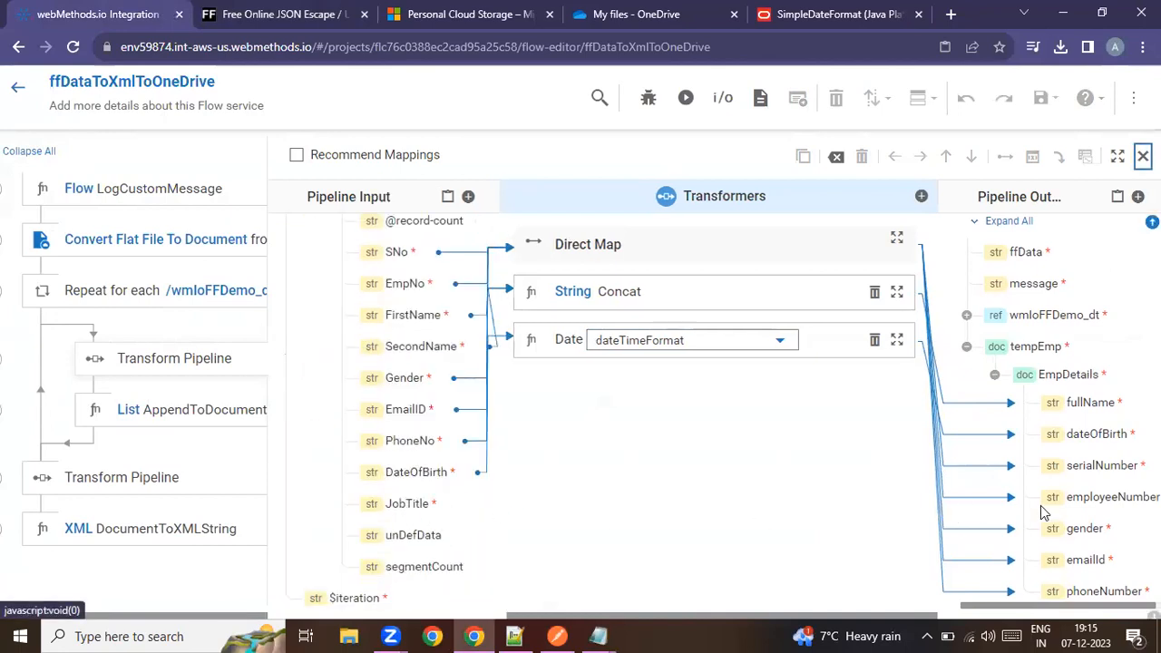
Add a String field named jobDescription to EmpDetails in the pipeline output and save it
left_click(1067, 376)
left_click(1138, 197)
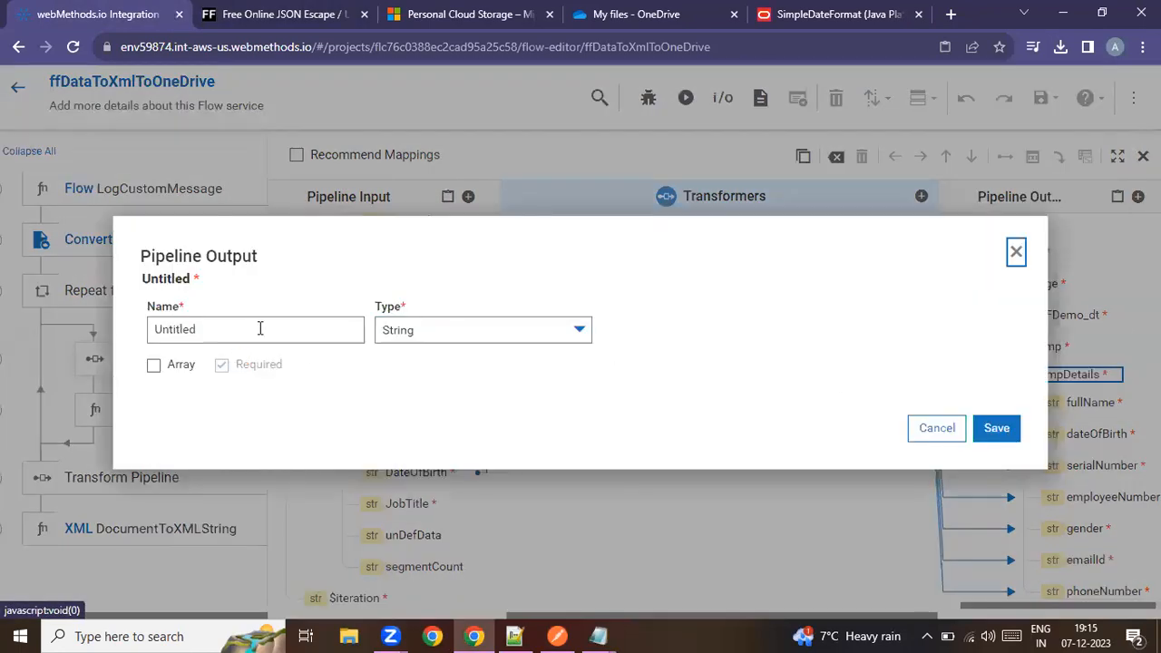
left_click_drag(260, 328, 134, 331)
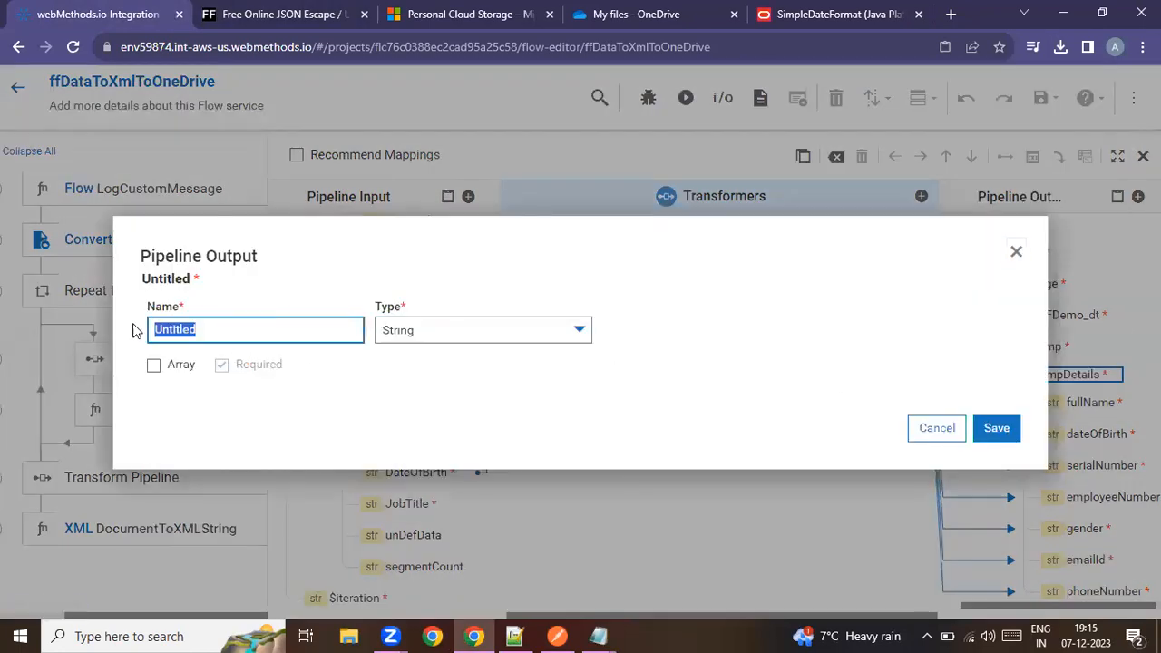
type("jobT")
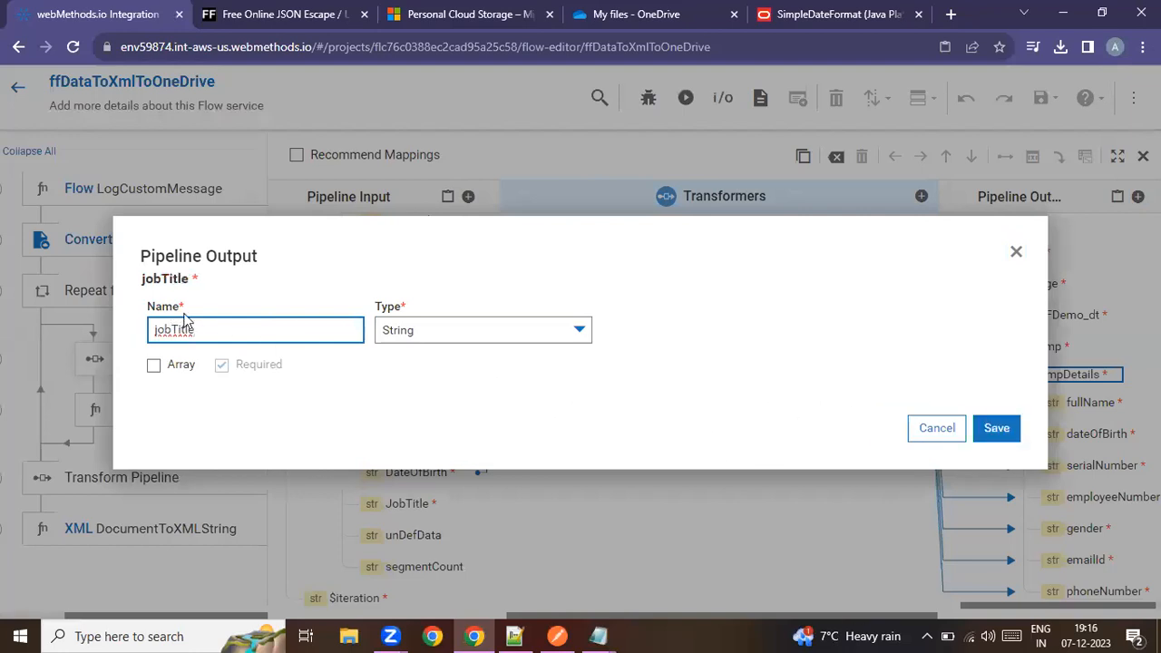
left_click_drag(172, 324, 234, 332)
type("F")
type("DEs")
type("escription")
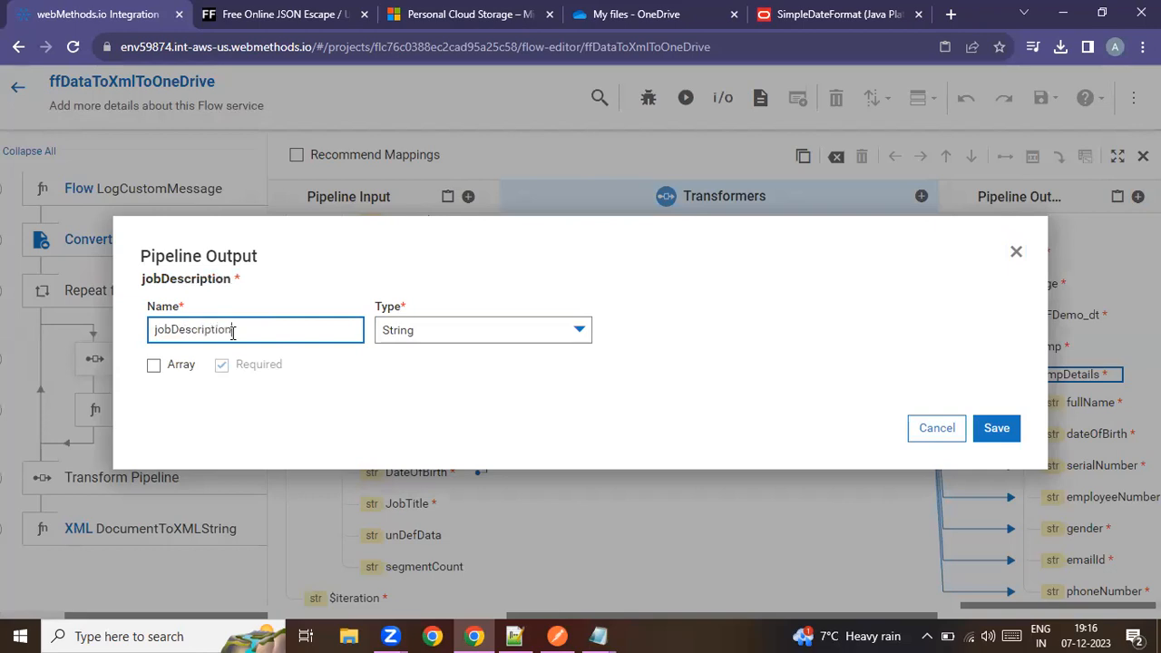
left_click(997, 429)
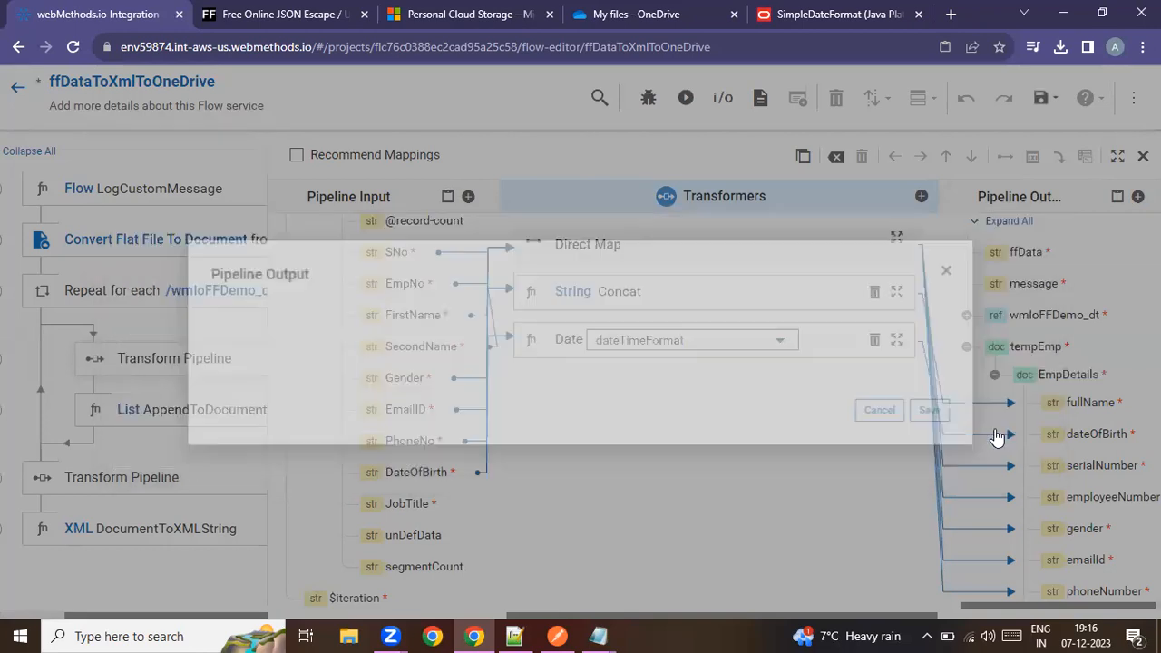
scroll(1105, 512, "down", 1)
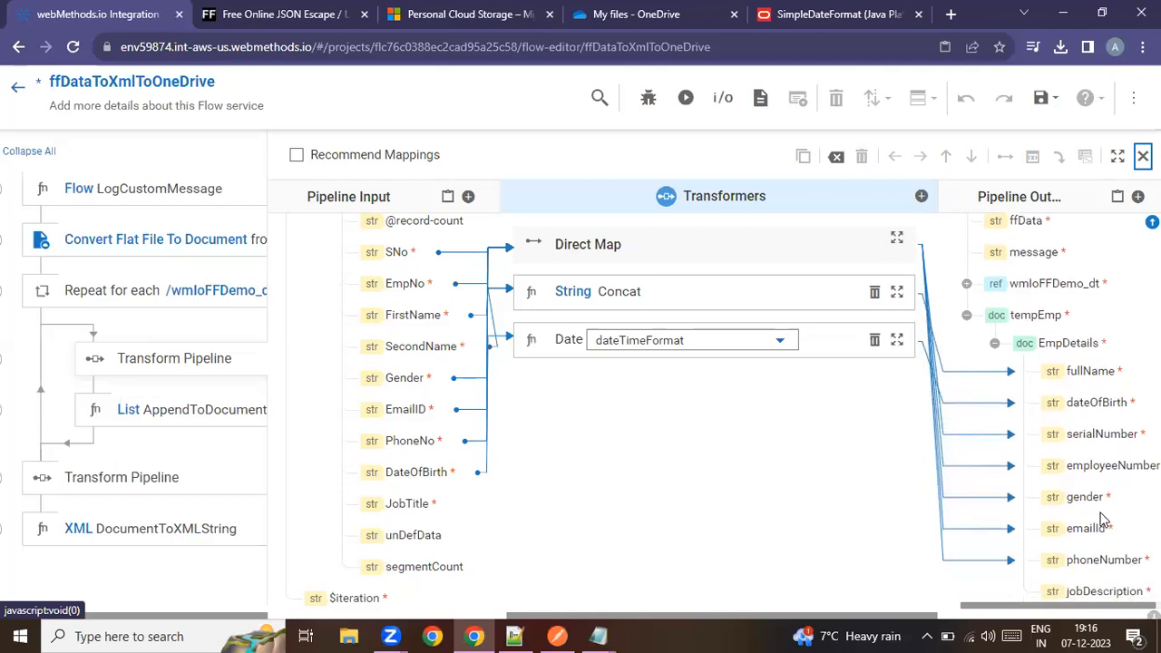
Map the JobTitle input directly to jobDescription in EmpDetails, save the flow service and close the mapping
left_click(1095, 595)
left_click(409, 505)
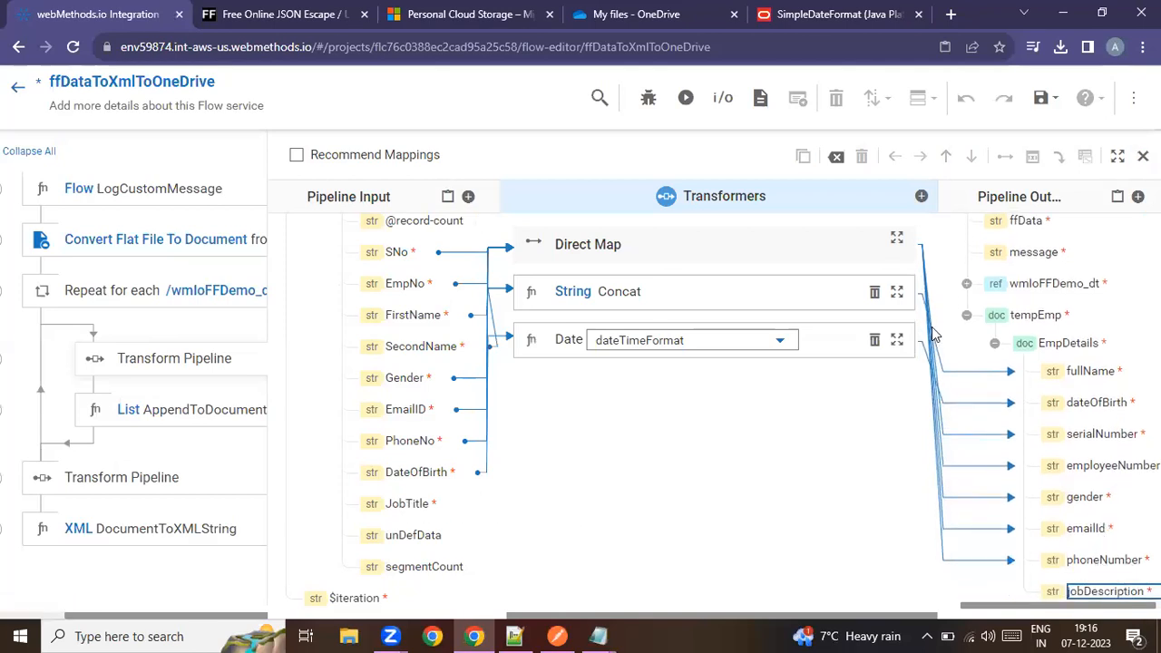
left_click(1004, 156)
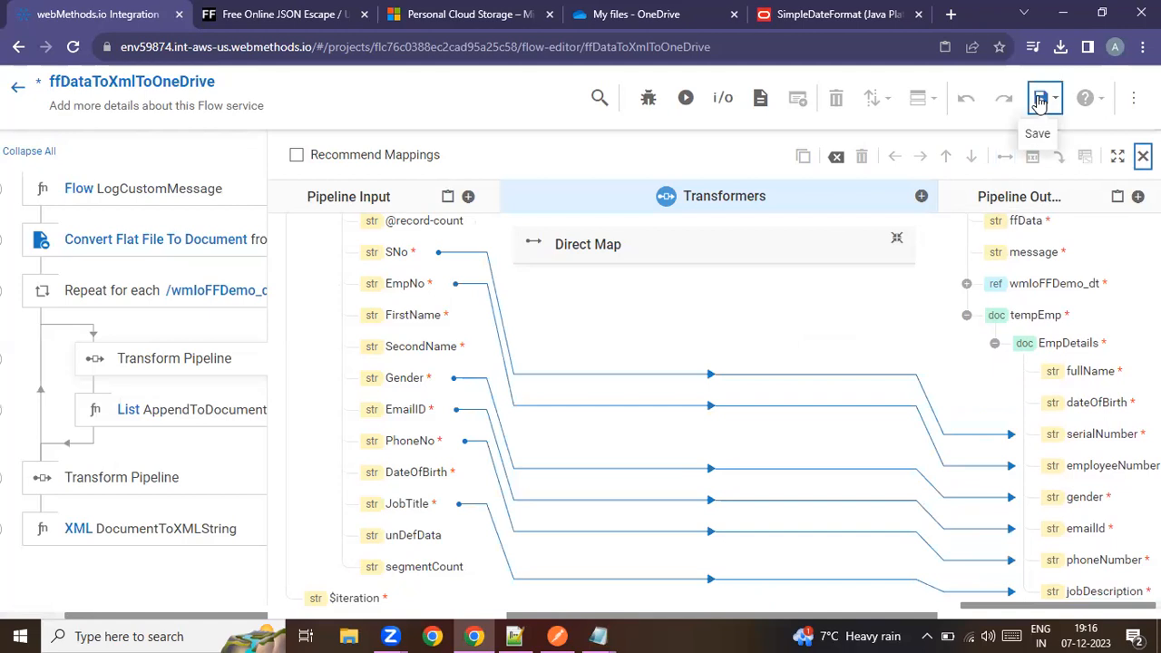
left_click(1041, 99)
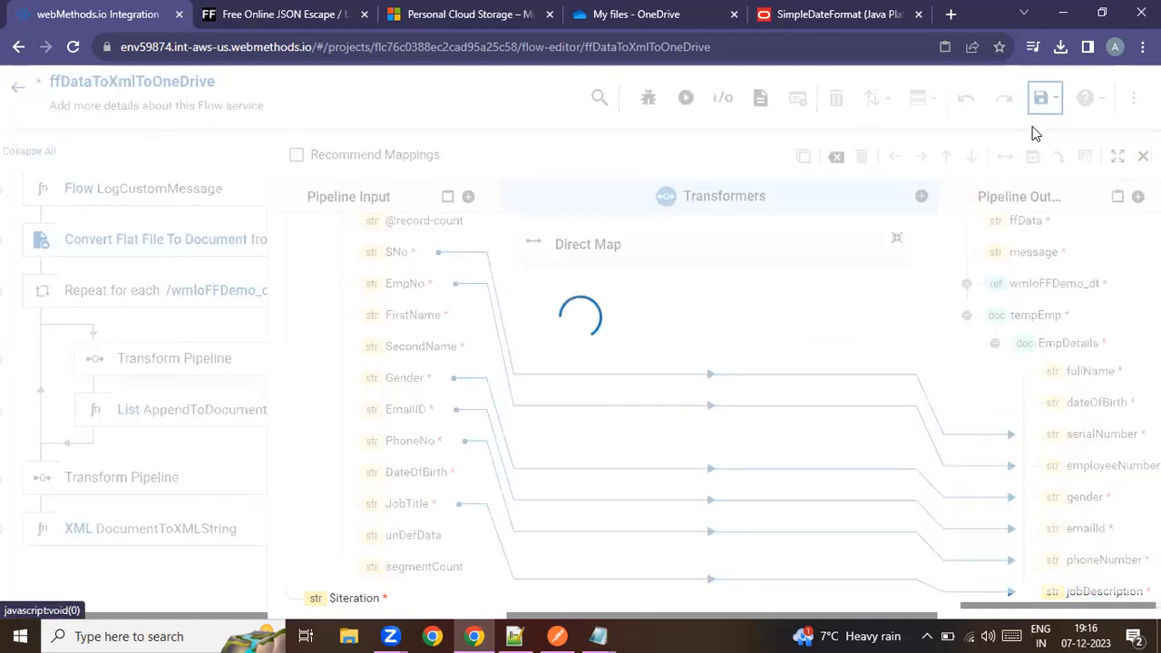
left_click(1144, 156)
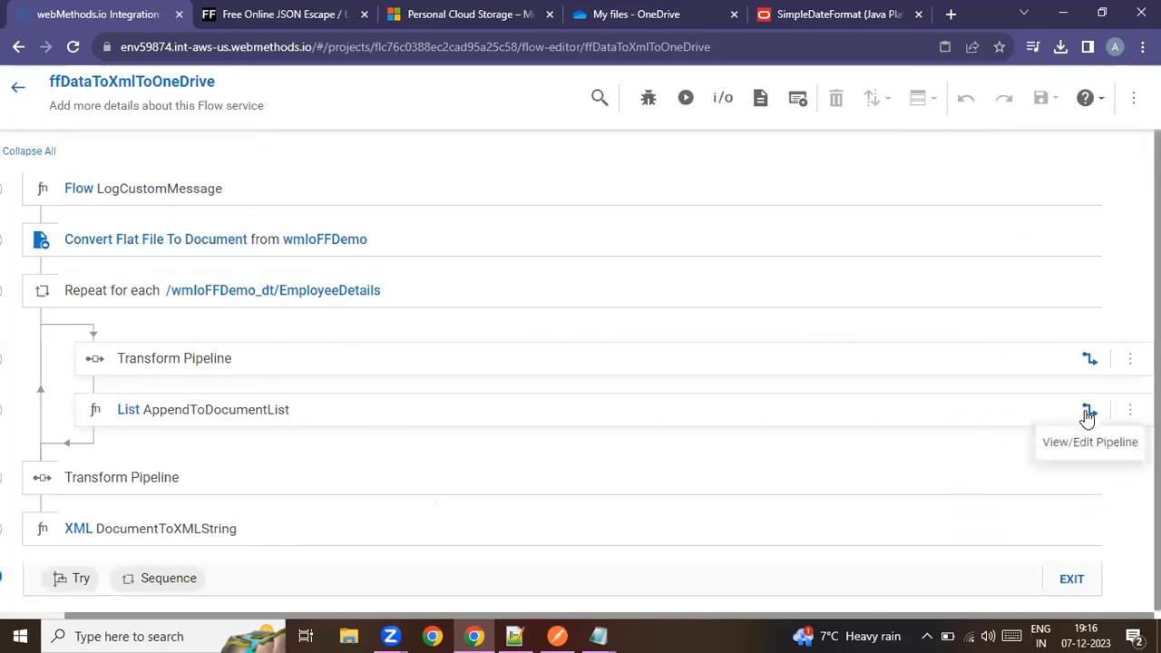
Check the fields of EmpDetails under tempEmp in the AppendToDocumentList pipeline input and close the mapping
left_click(1088, 413)
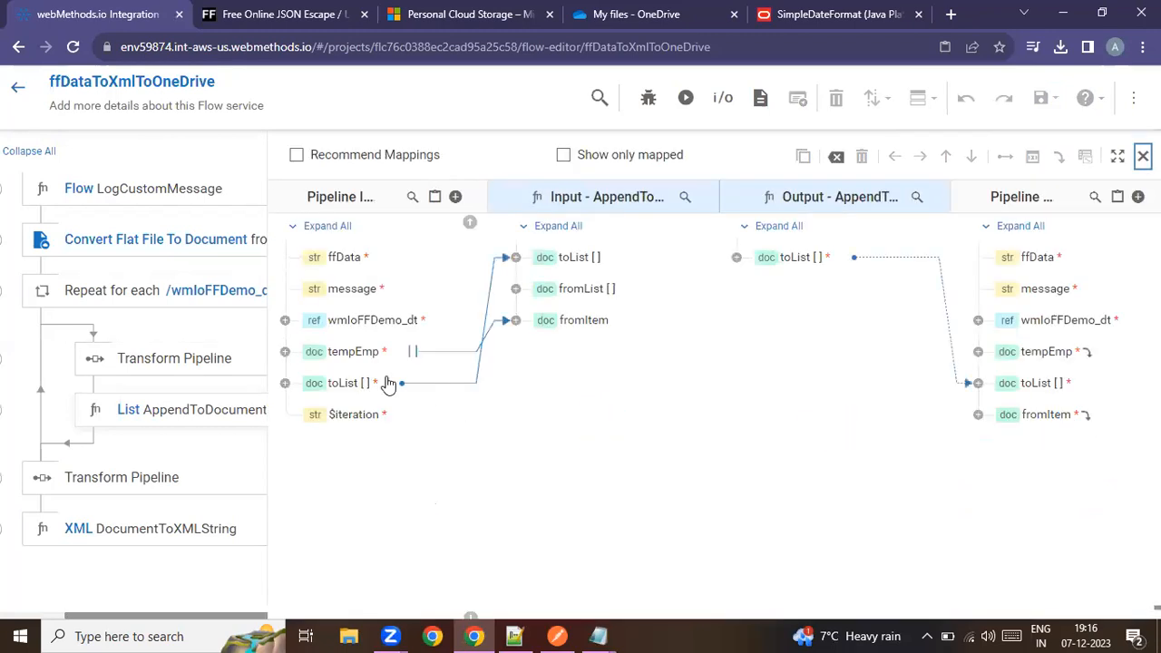
left_click(285, 351)
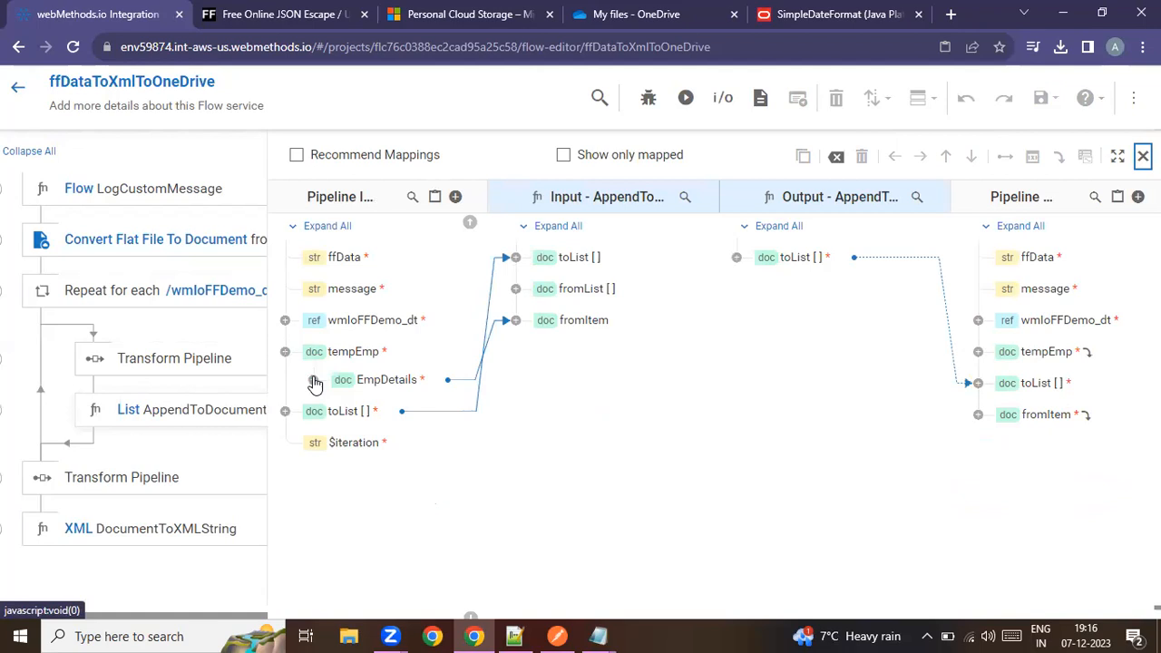
left_click(313, 381)
scroll(393, 422, "down", 1)
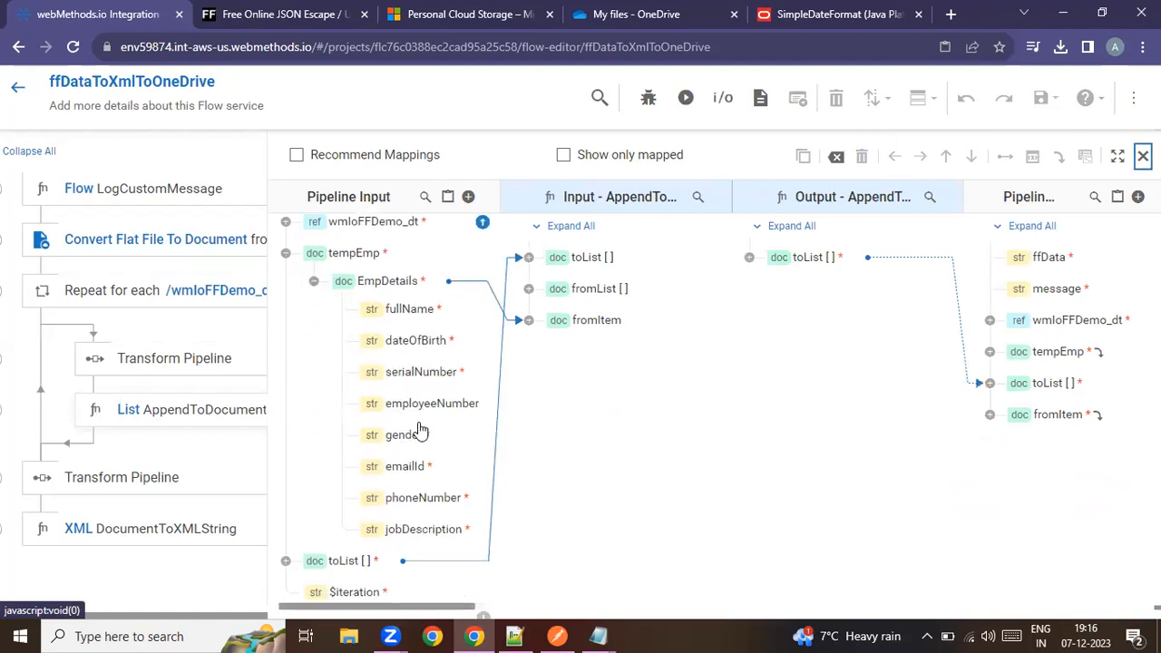
left_click(1144, 157)
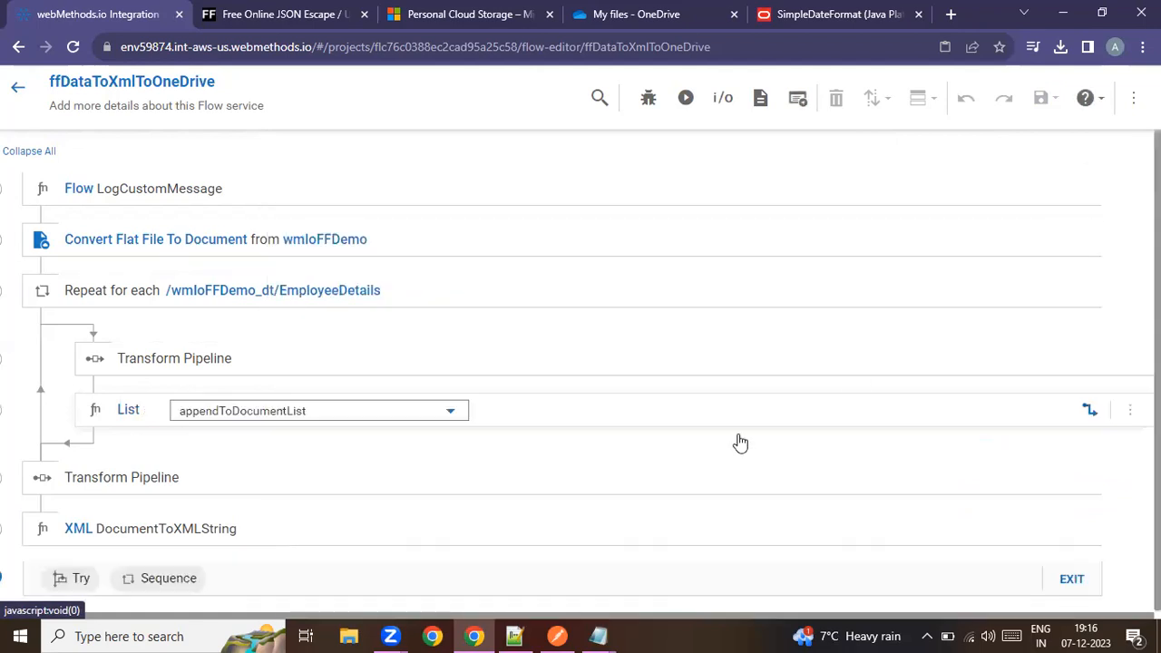
In Postman, resend the POST request and check the first employee's jobDescription in the returned XML
left_click(557, 636)
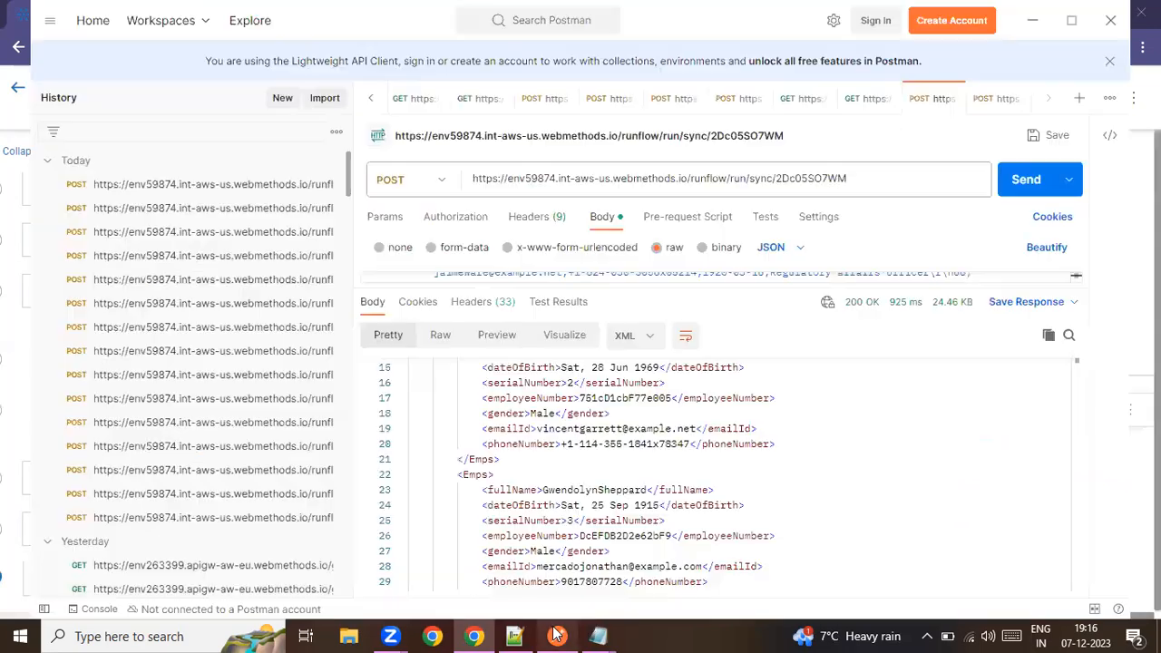
left_click(1012, 189)
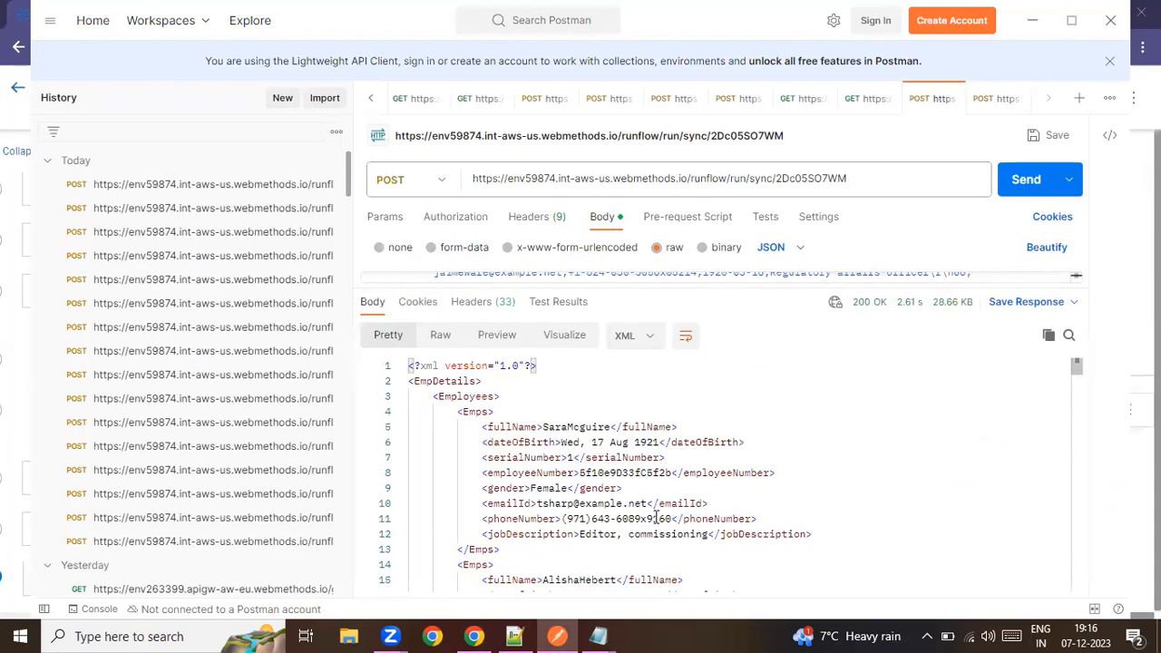
left_click_drag(580, 536, 712, 536)
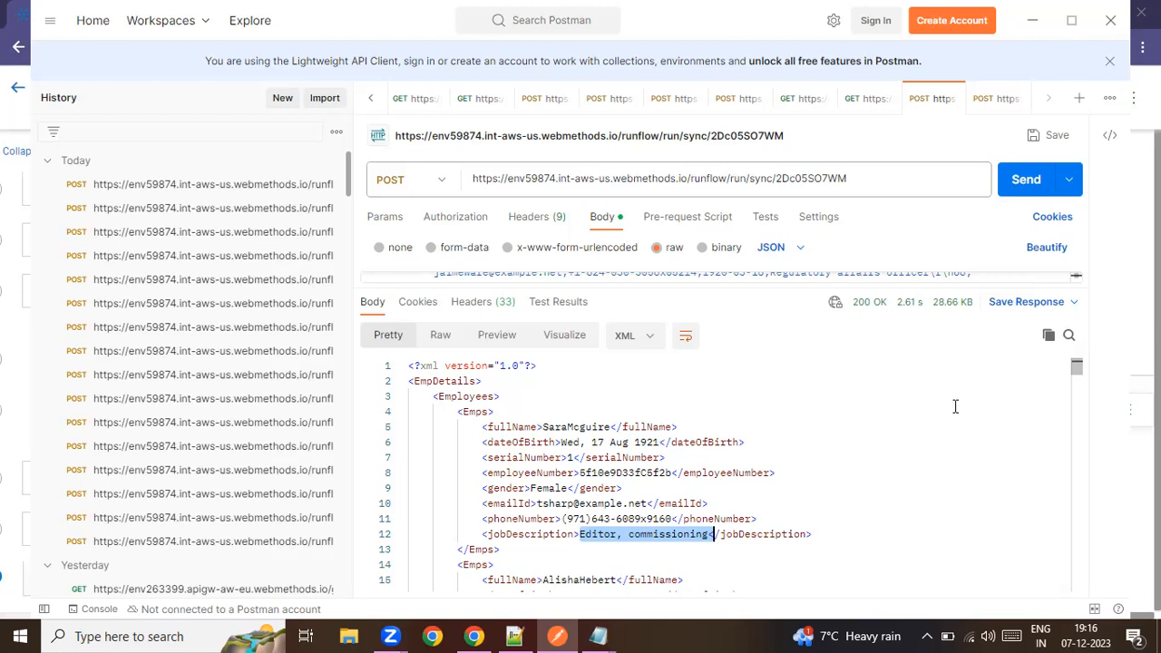
Back in webMethods.io, leave the flow service and open Untitled Workflow from the FFDemoIO project's workflows for editing
left_click(475, 636)
left_click(18, 88)
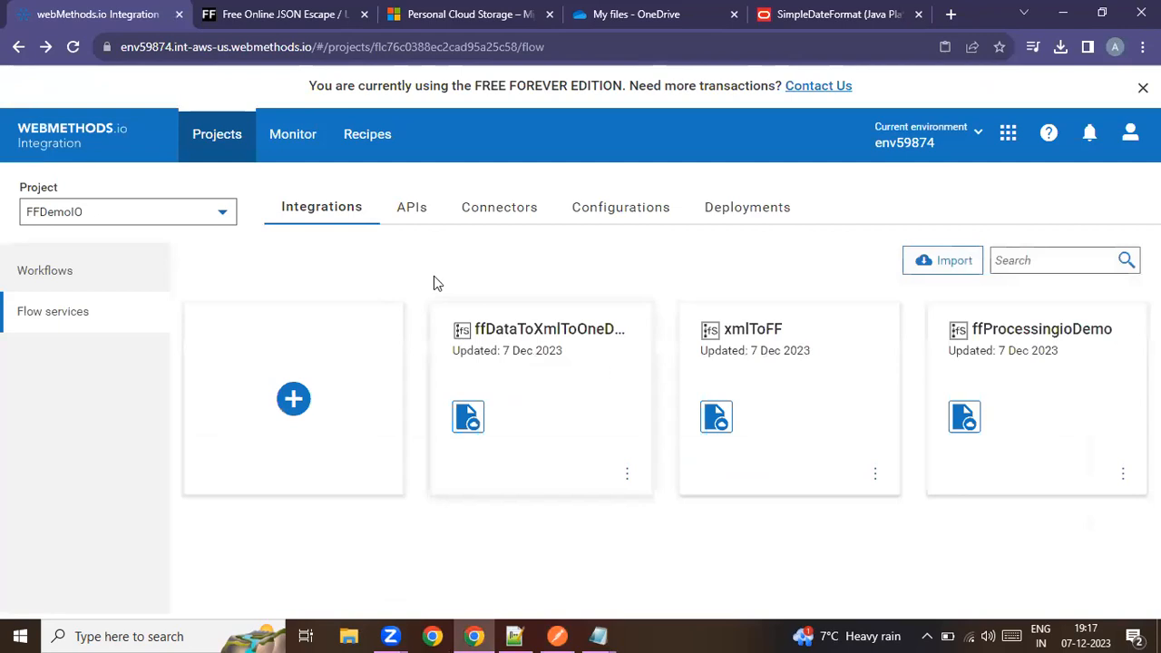
left_click(65, 271)
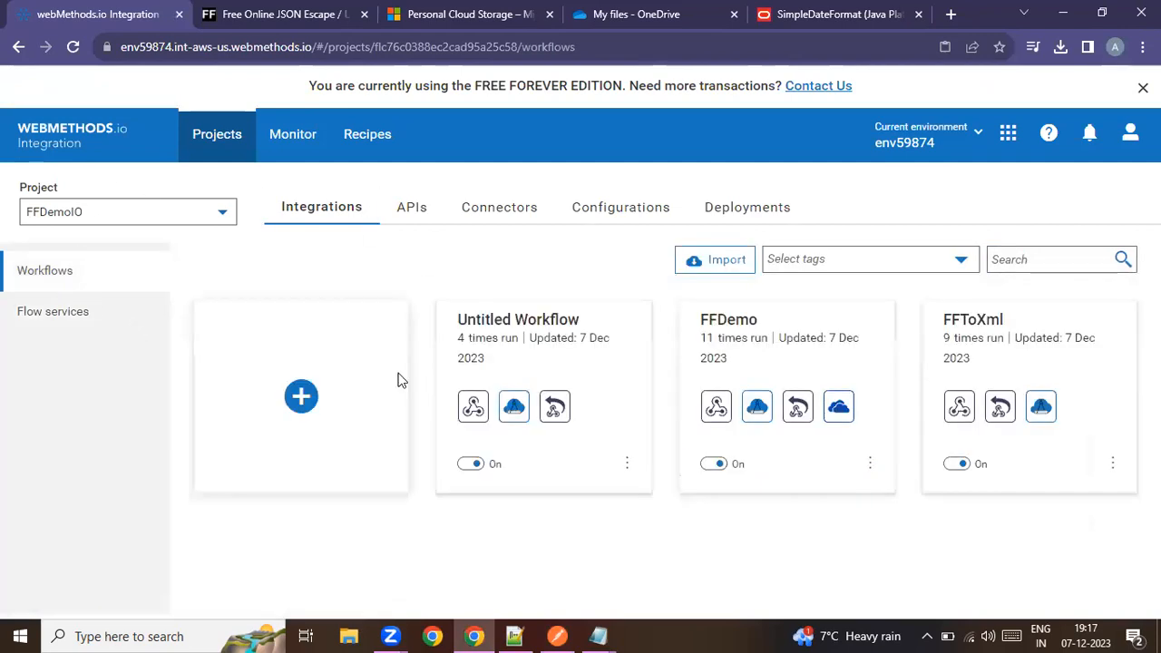
mouse_move(493, 448)
left_click(499, 404)
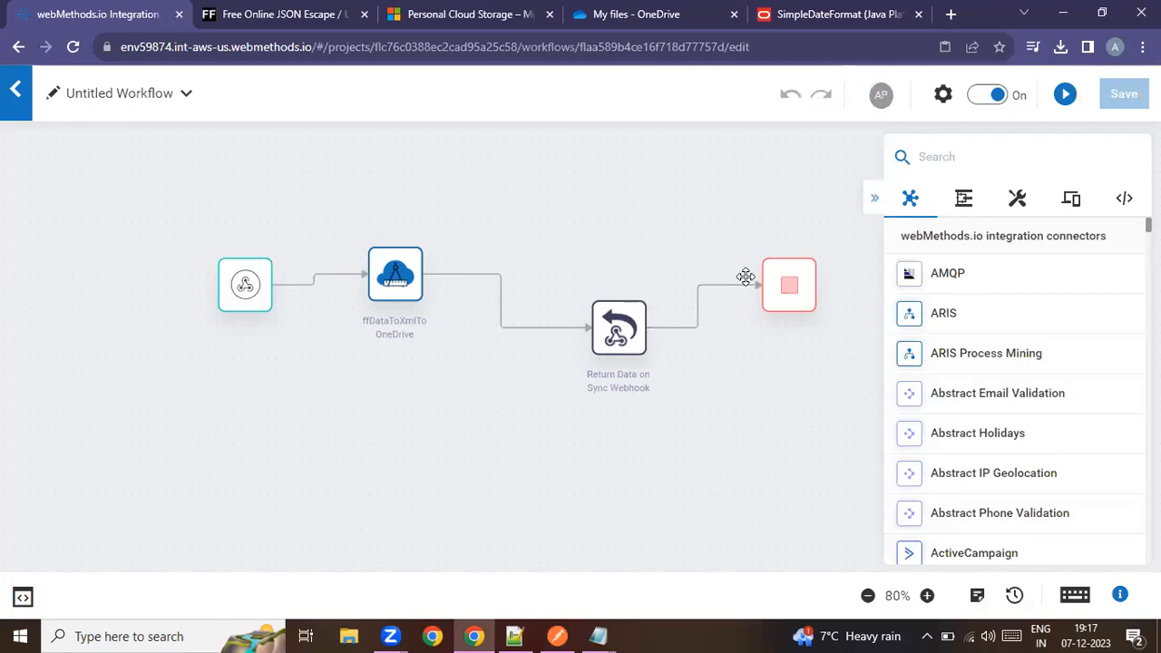
Remove the connection into the workflow's end node and insert a OneDrive connector between Return Data on Sync Webhook and the end
left_click(762, 296)
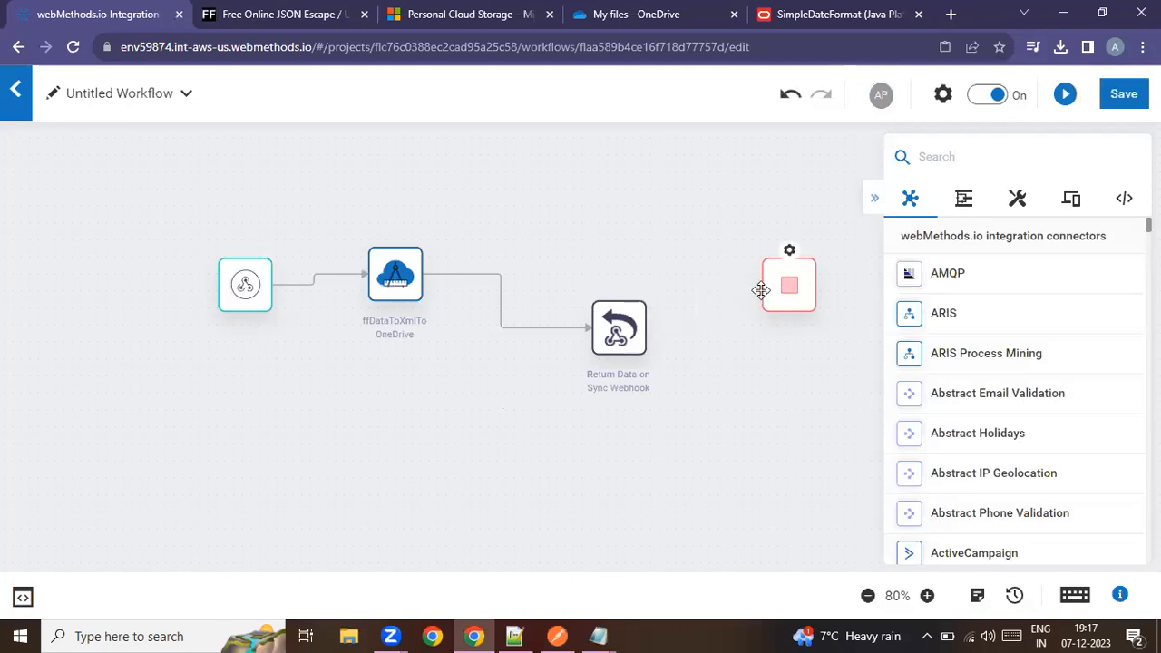
left_click(990, 153)
type("on")
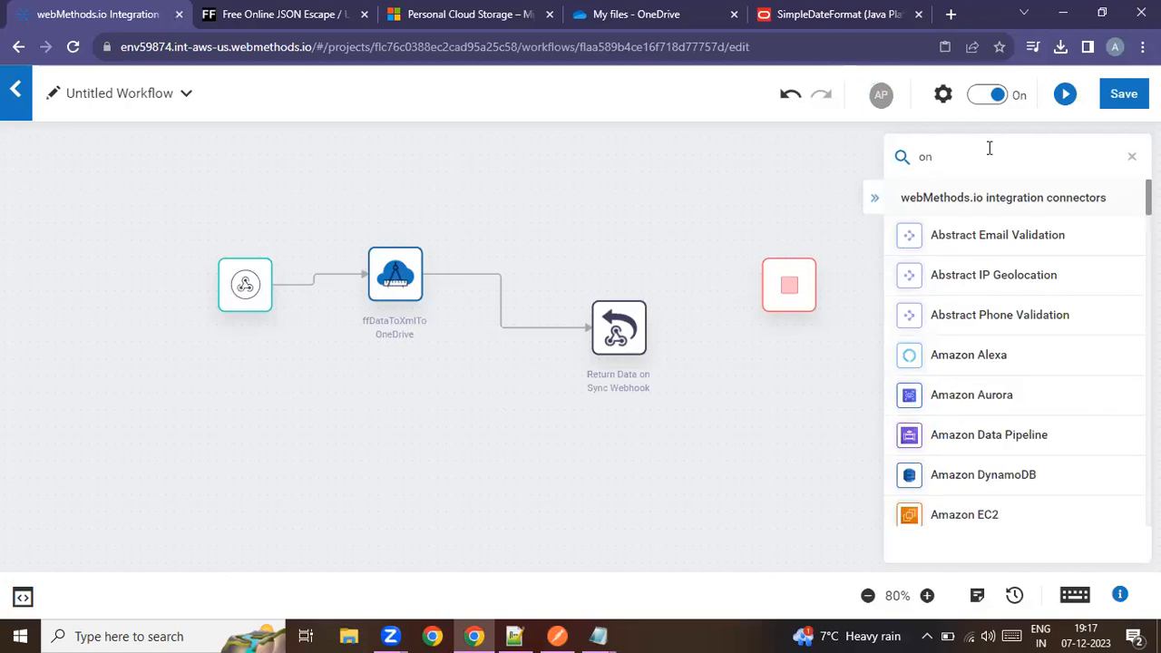
type("e")
mouse_move(949, 311)
left_mouse_down()
mouse_move(726, 300)
mouse_move(788, 286)
left_mouse_up()
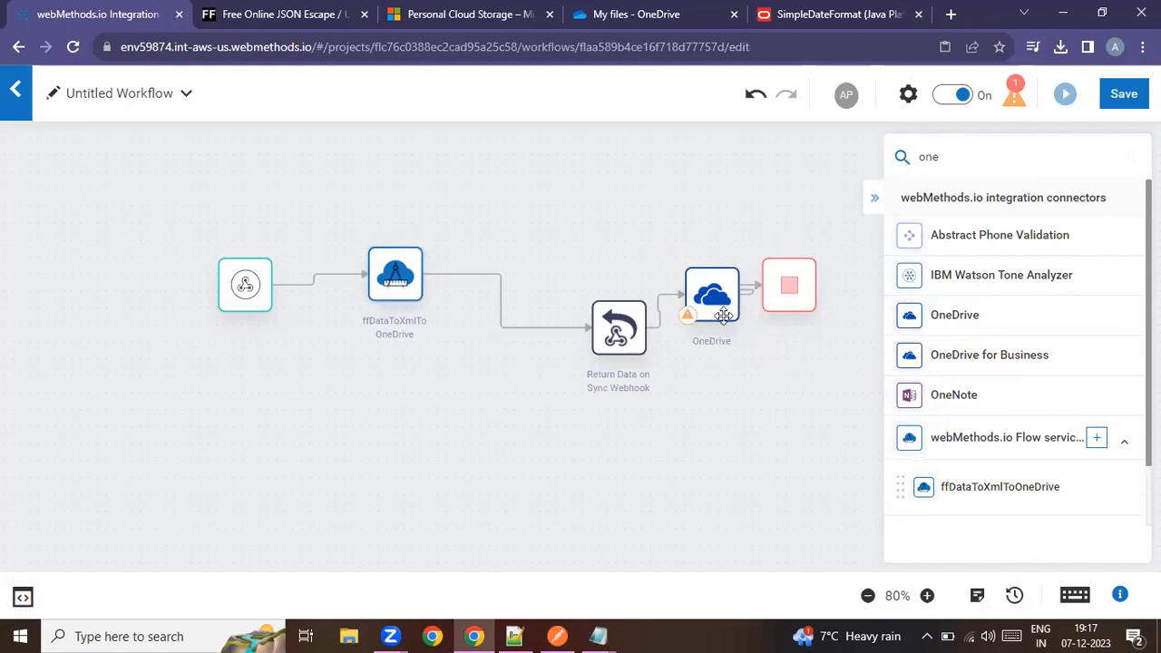
Set the OneDrive connector's action to Create Text File and authorize it with a new account named OneDrive_2
left_click(694, 263)
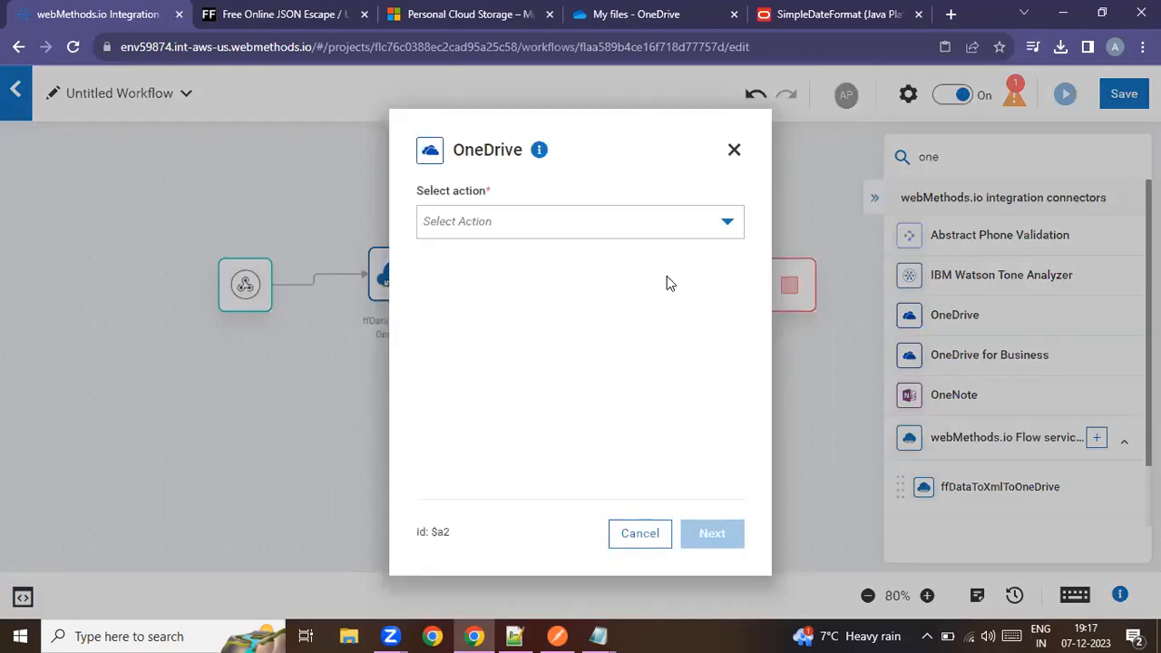
left_click(729, 227)
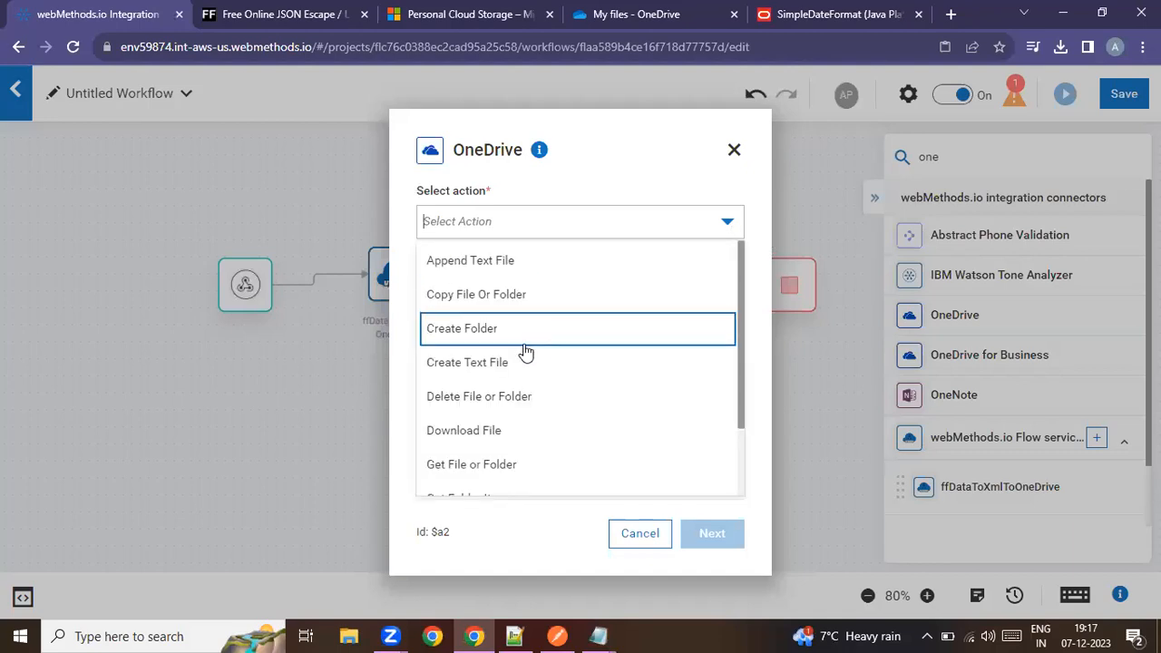
left_click(473, 372)
left_click(687, 366)
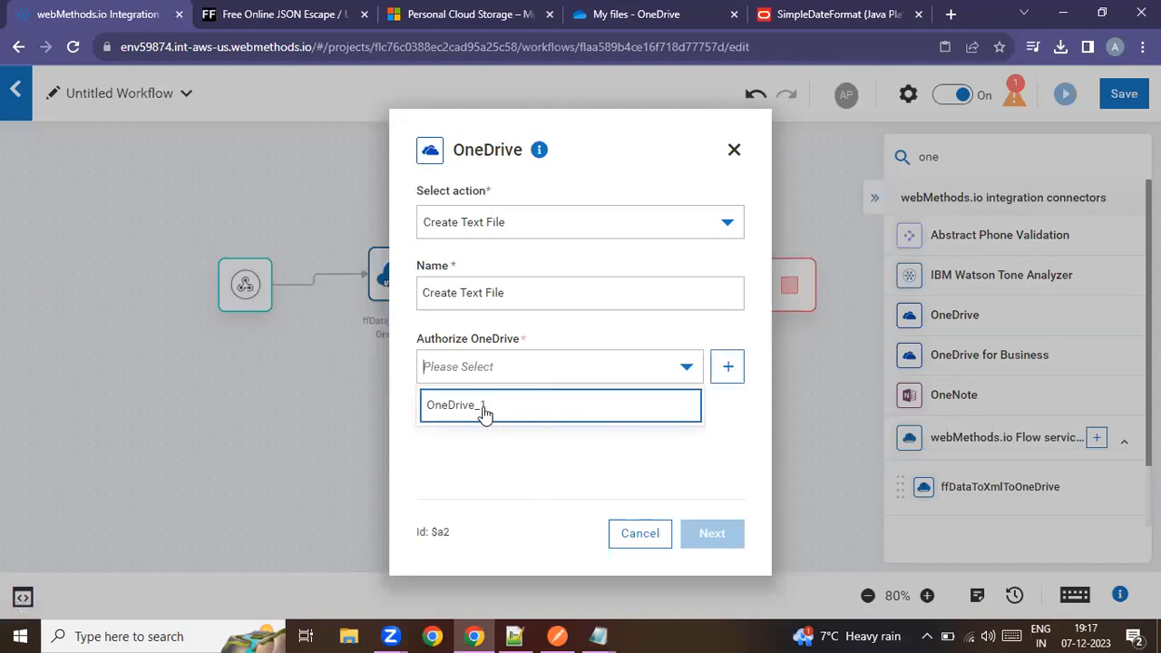
left_click(725, 367)
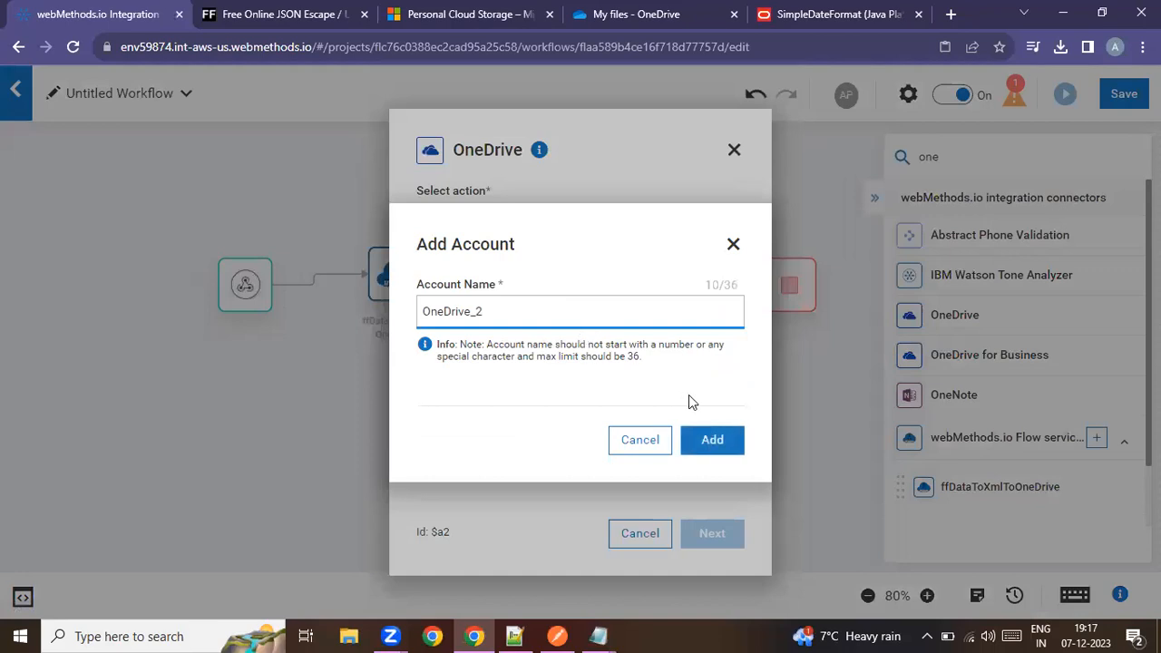
left_click(714, 442)
scroll(561, 360, "down", 3)
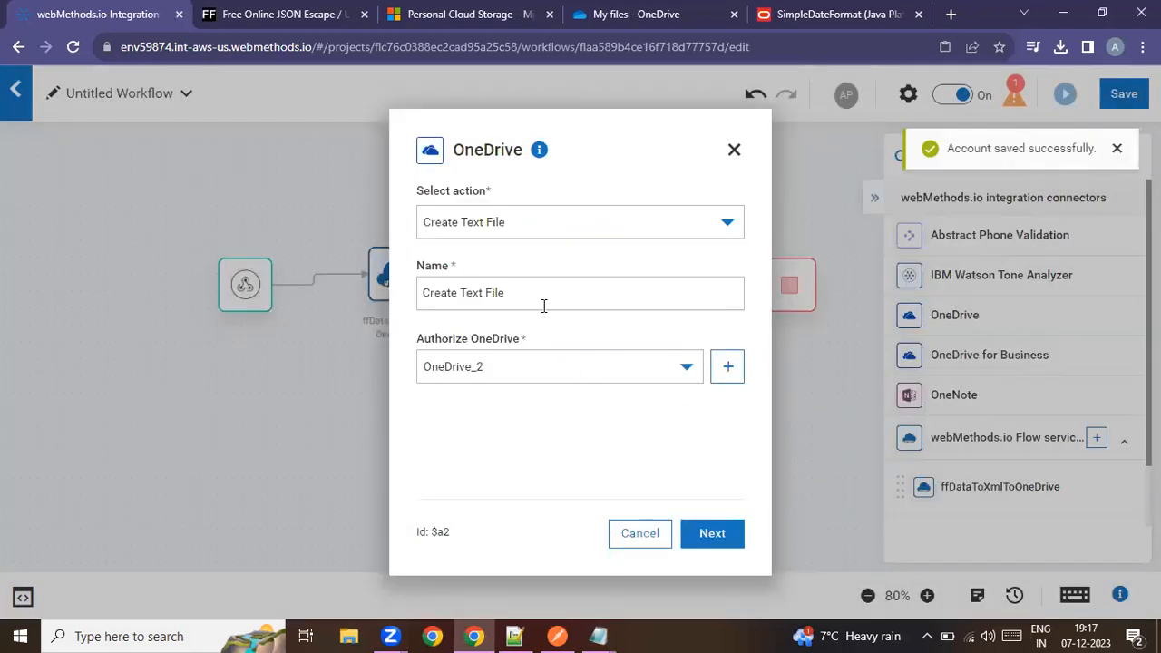
left_click(686, 368)
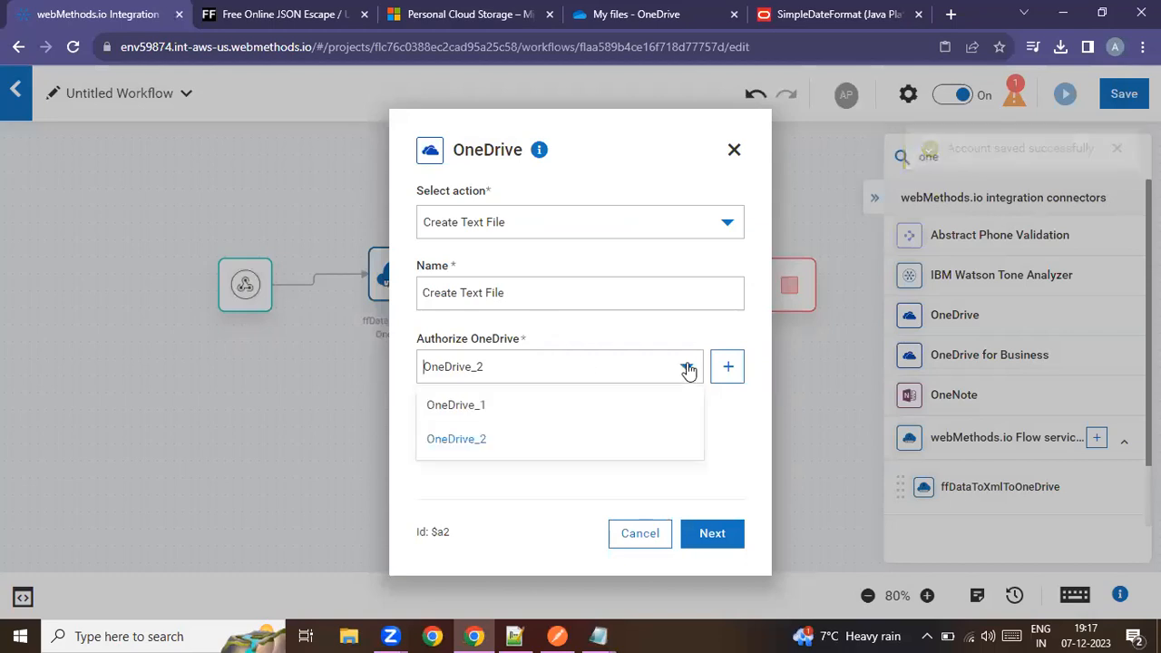
left_click(484, 405)
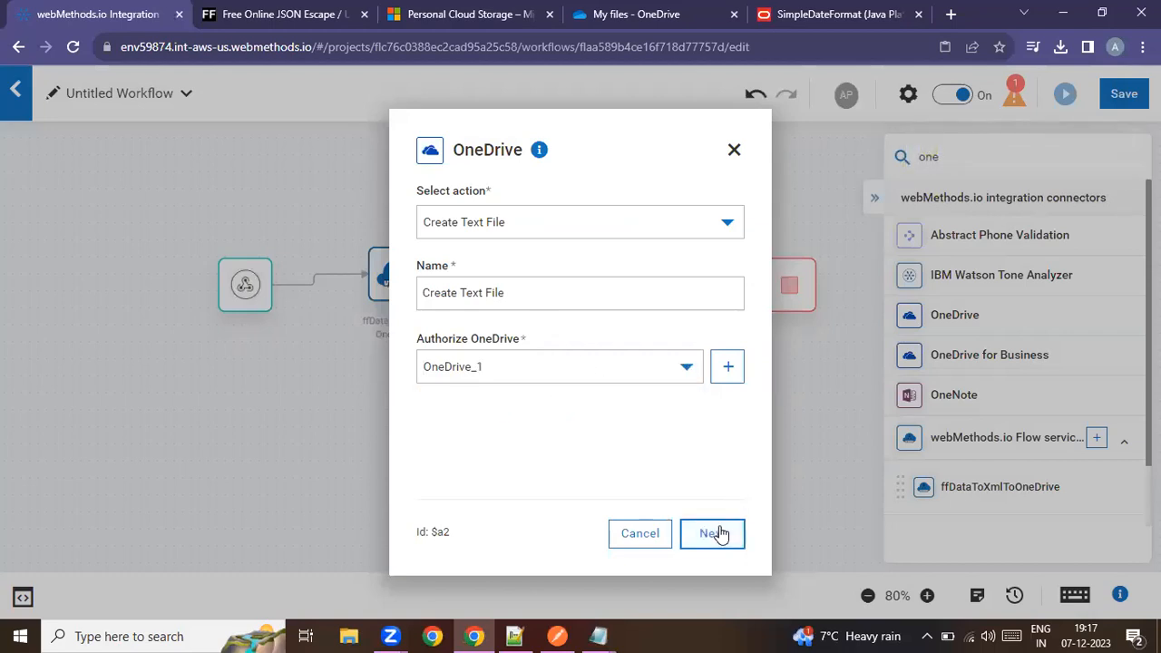
left_click(687, 367)
left_click(614, 440)
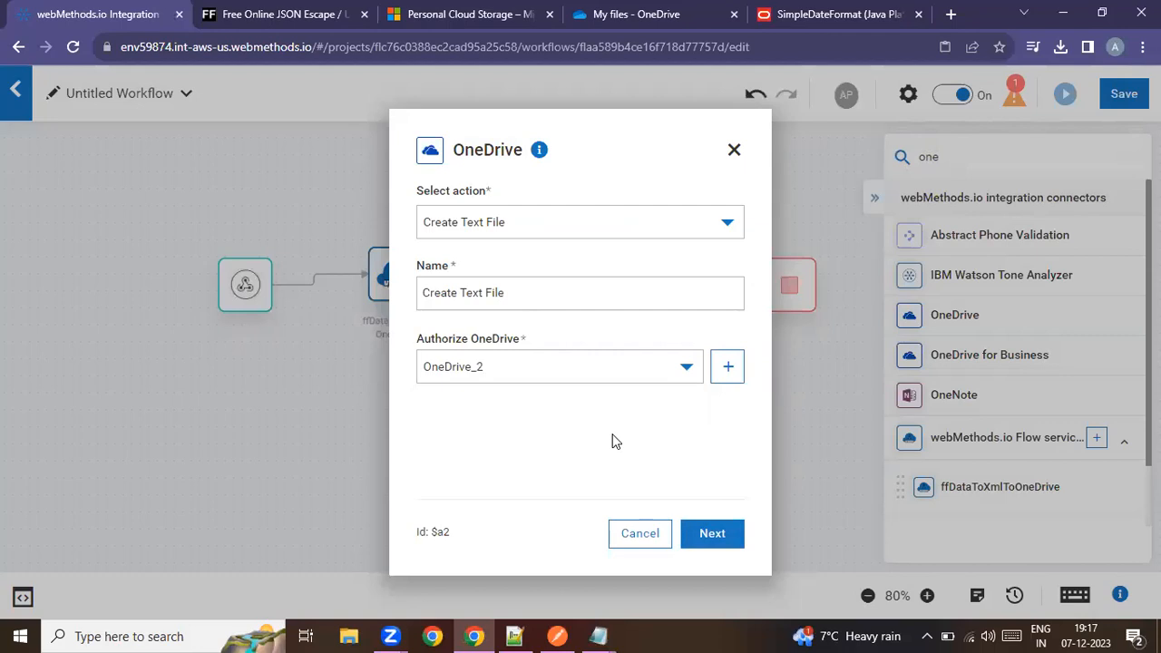
Name the text file ffToxml.txt and map the data output of Return Data on Sync Webhook to its content
left_click(712, 534)
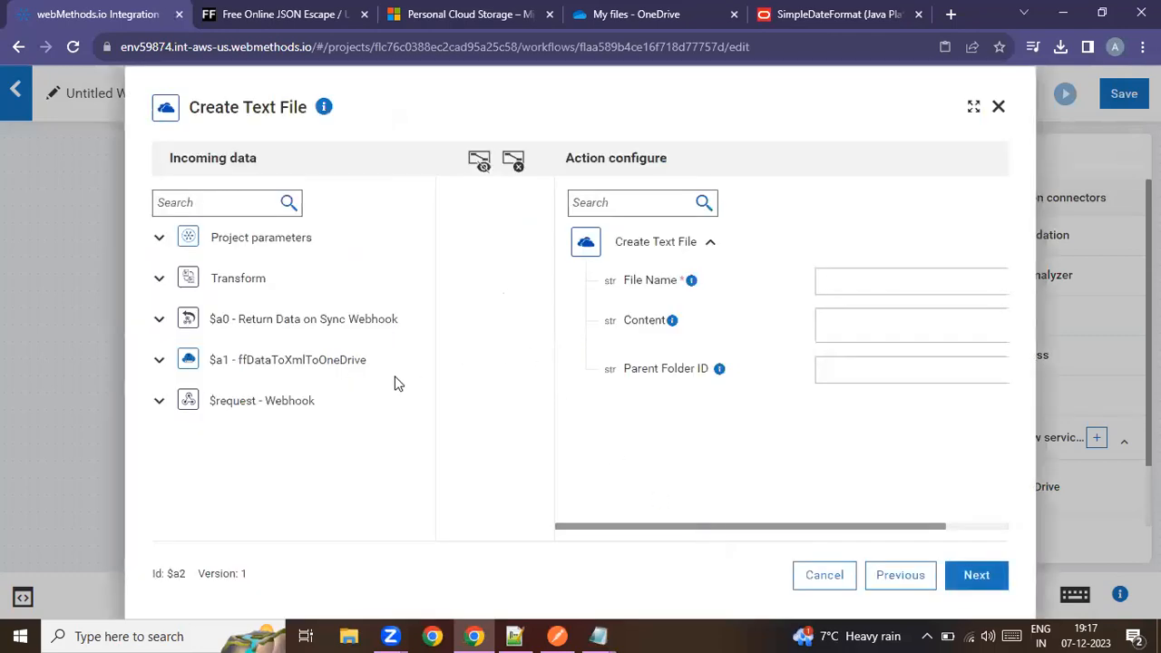
left_click(1003, 280)
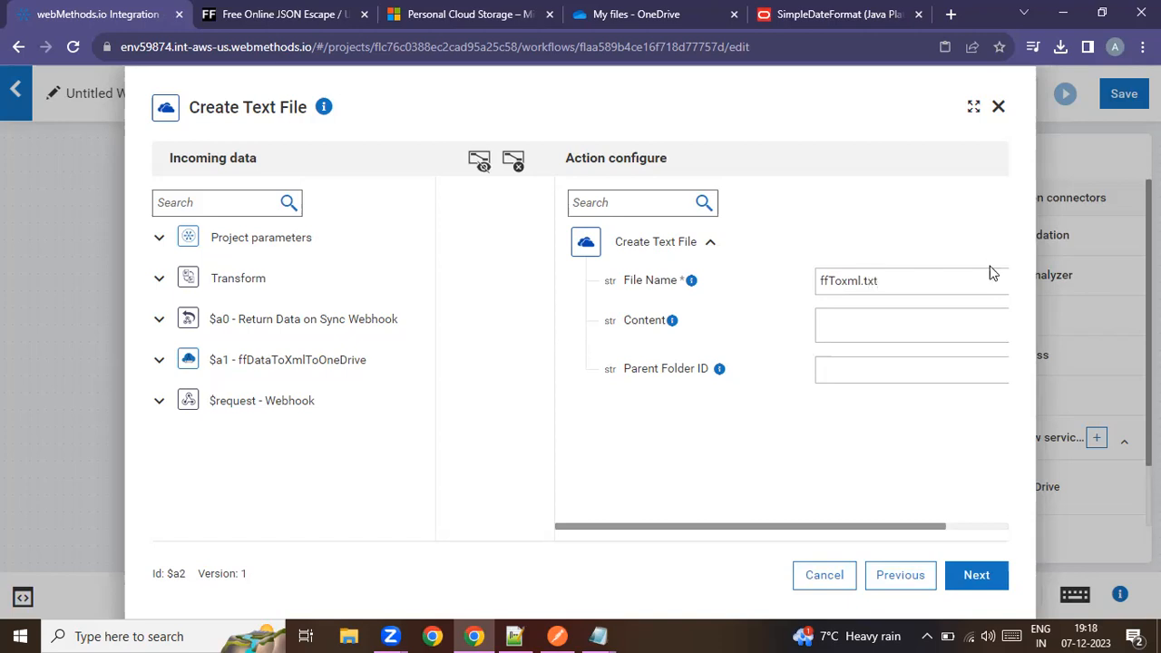
left_click(165, 325)
left_click_drag(236, 363, 893, 318)
Choose root as the text file's parent folder, finish the action without testing it and save the workflow
left_click(872, 375)
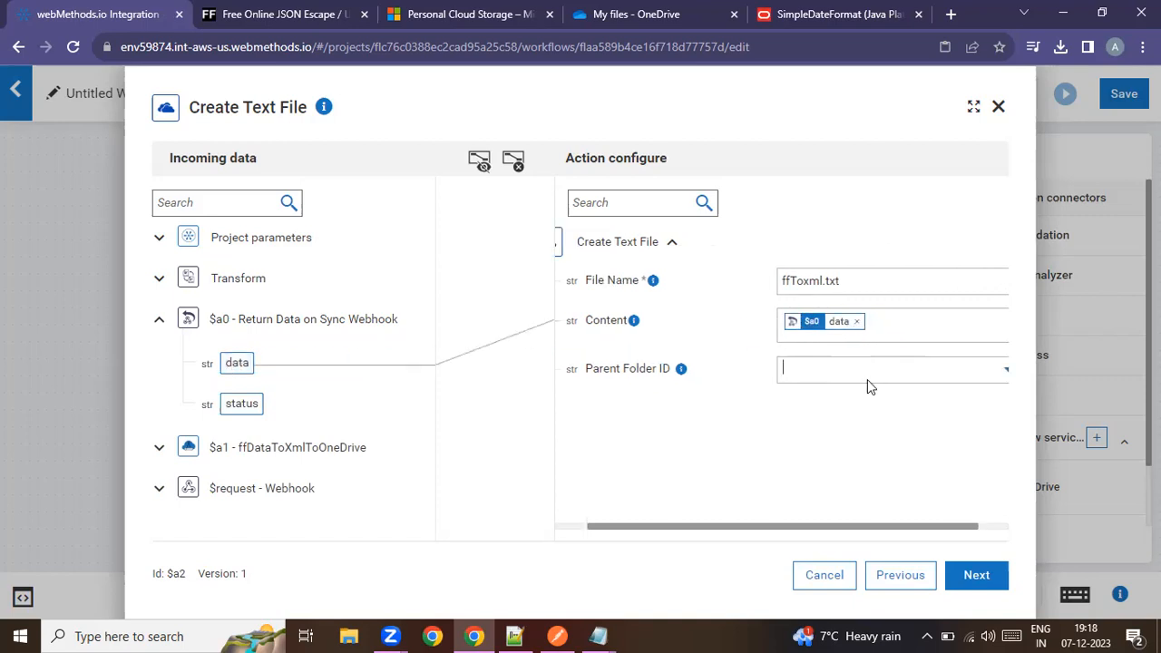
left_click(1005, 374)
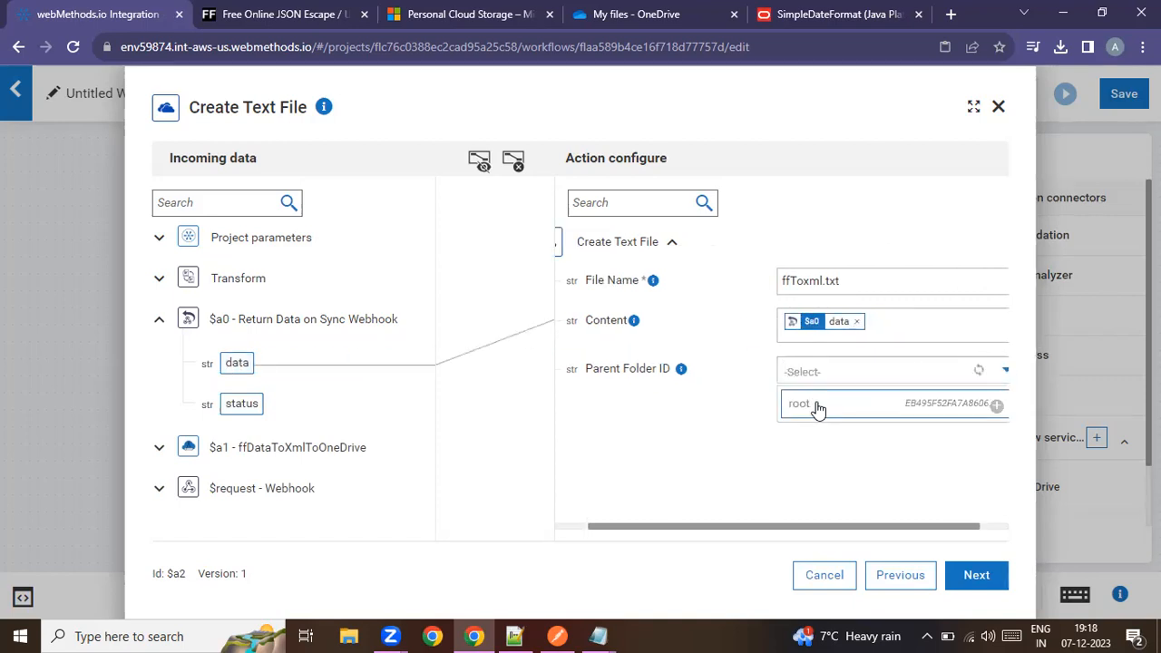
left_click(816, 406)
left_click(978, 577)
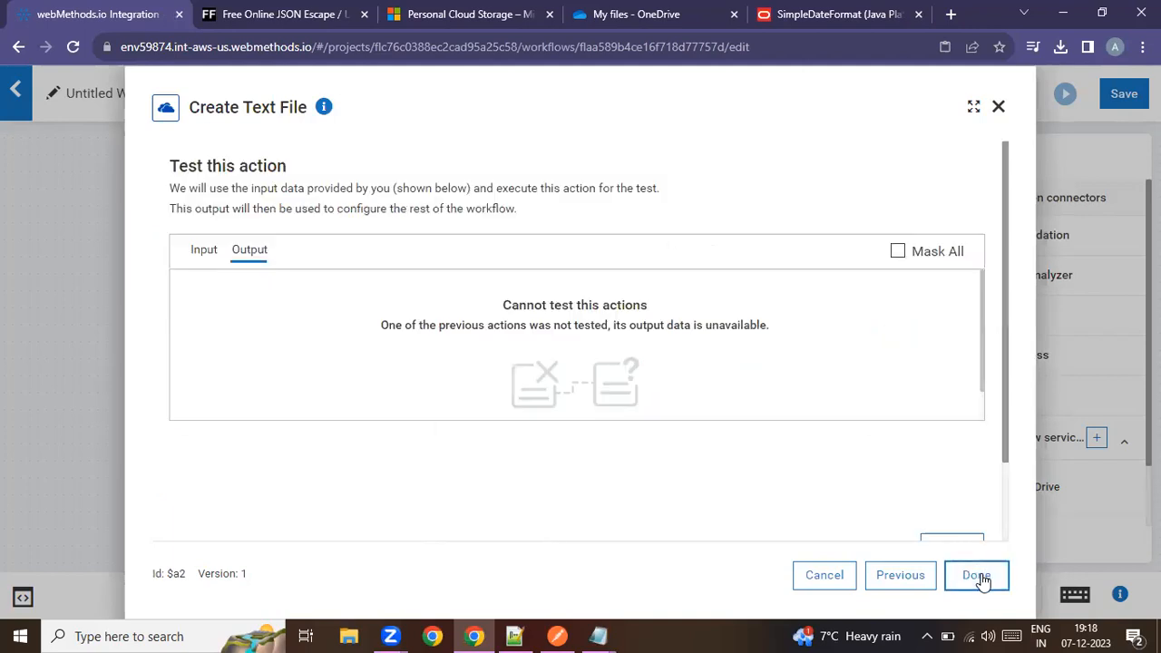
left_click(978, 577)
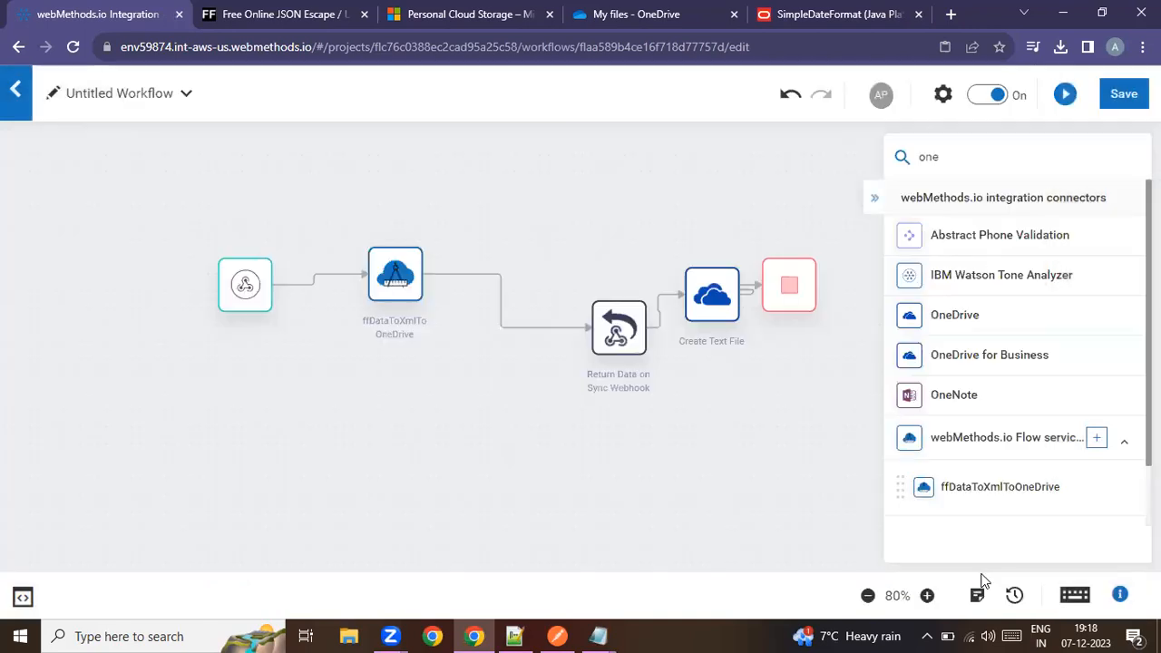
left_click(1116, 105)
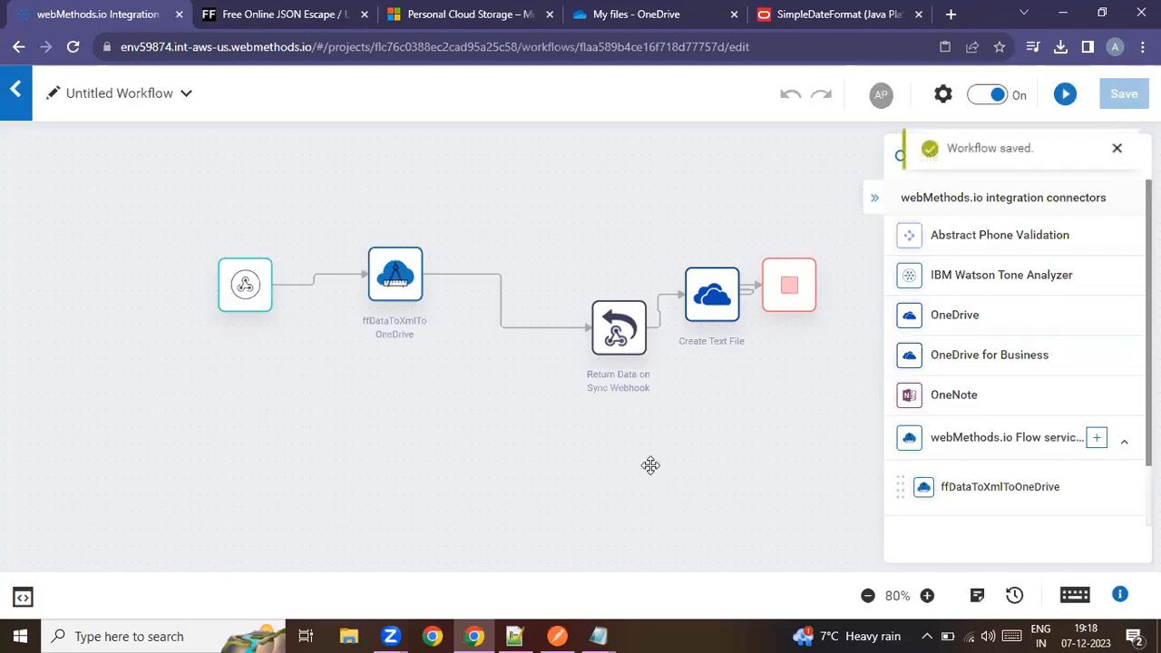
Resend the POST request to the workflow's webhook in Postman and return to webMethods.io
left_click(575, 635)
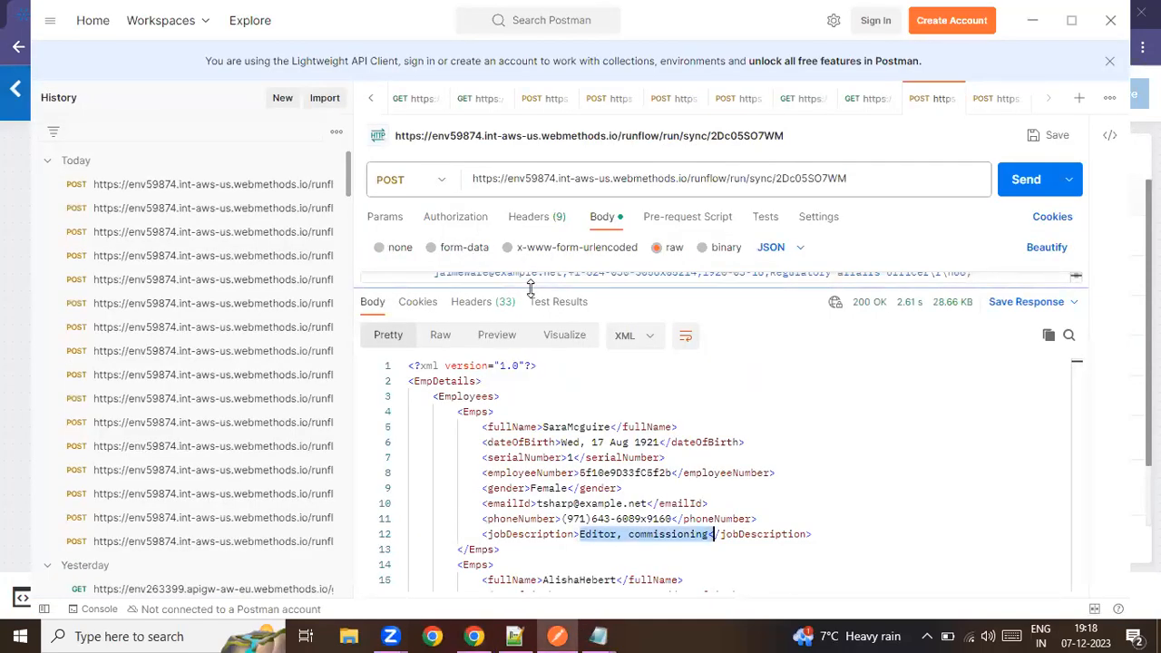
left_click(1023, 181)
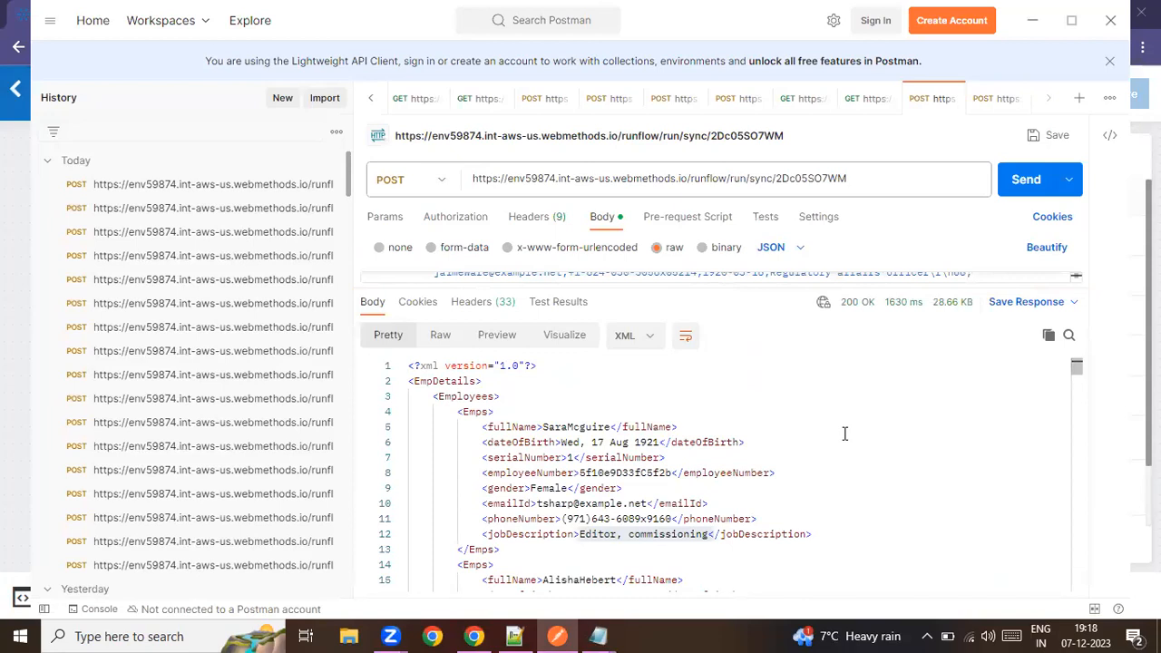
left_click(474, 636)
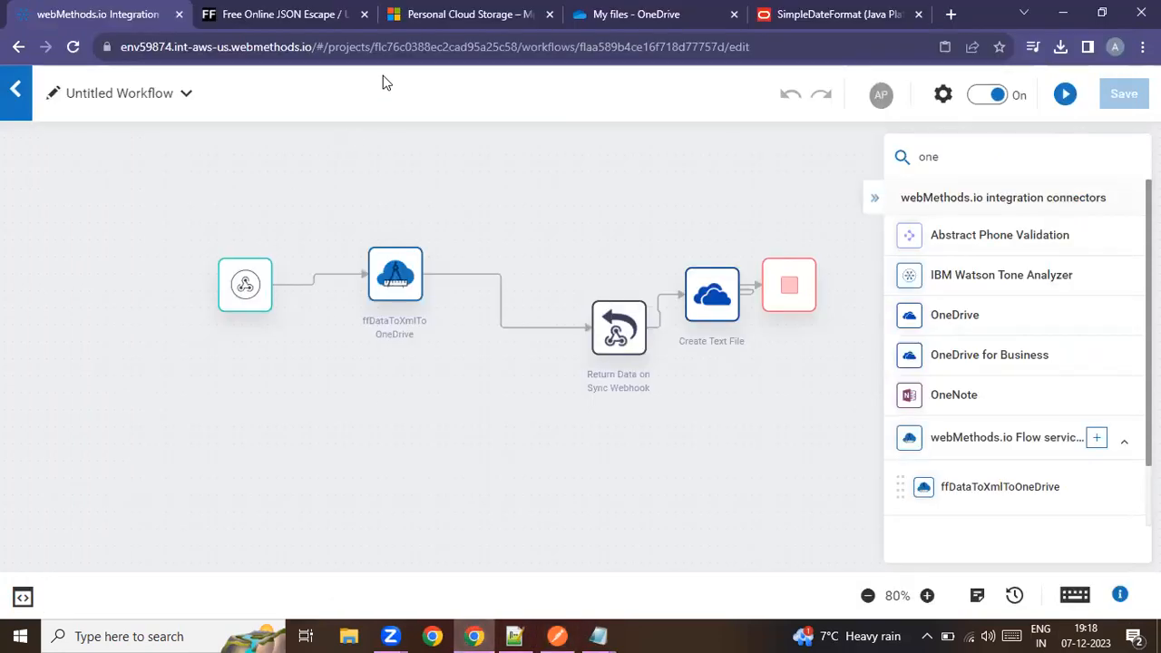
Switch to the OneDrive website, sign in and open the ffToxml.txt file from My files
left_click(407, 26)
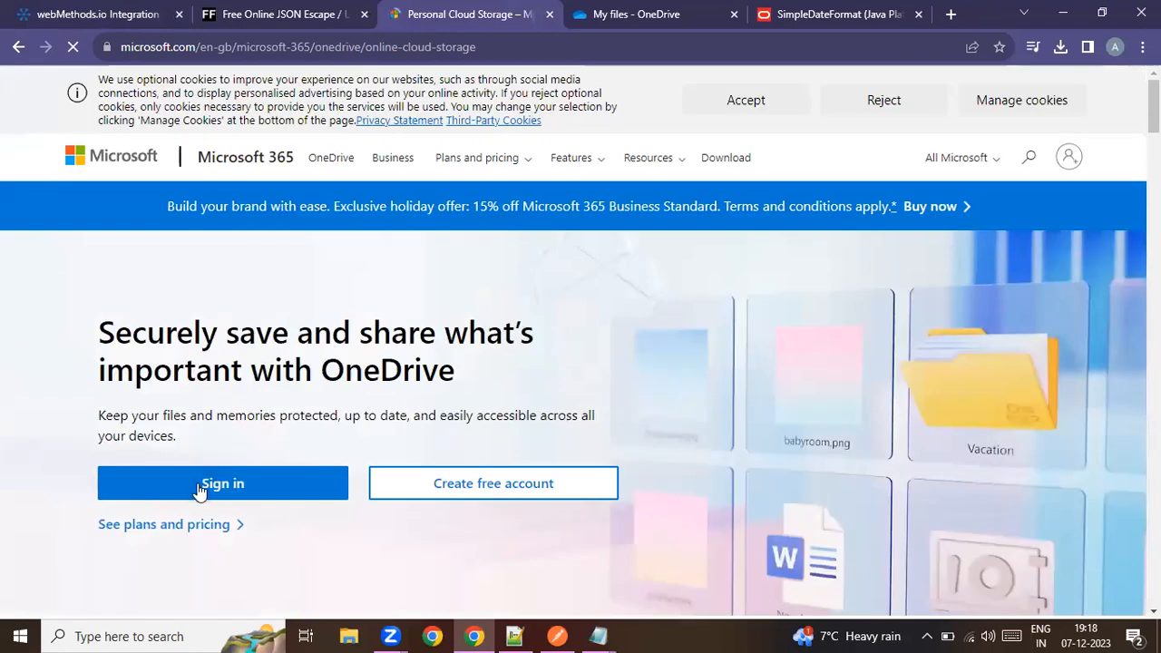
left_click(202, 485)
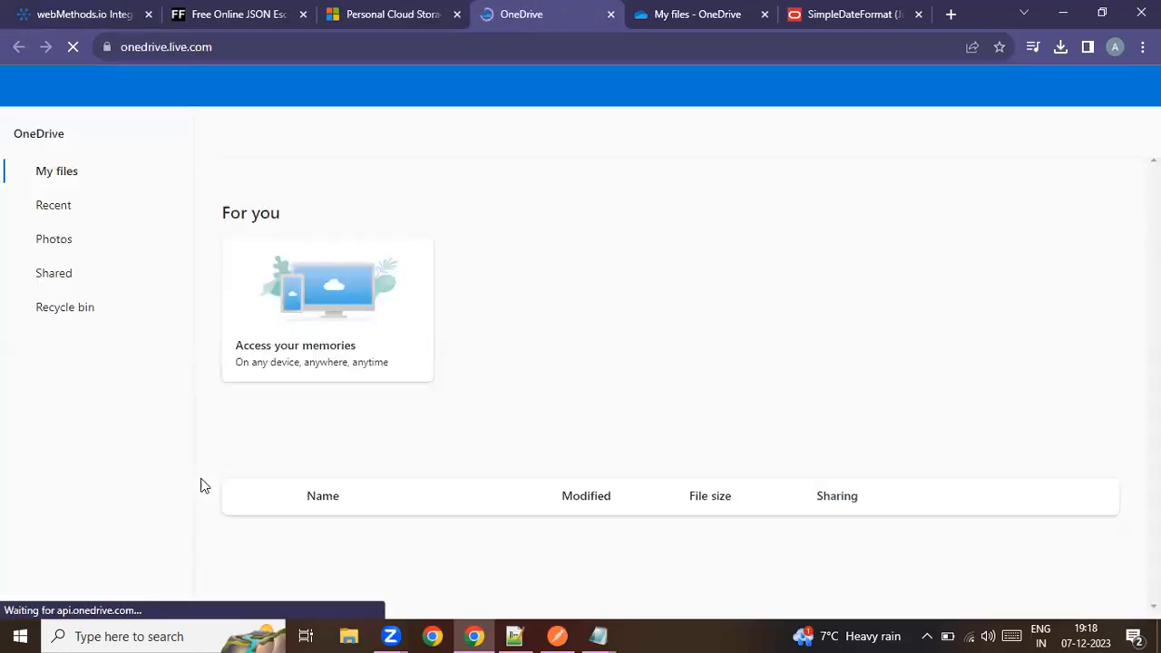
scroll(604, 441, "down", 2)
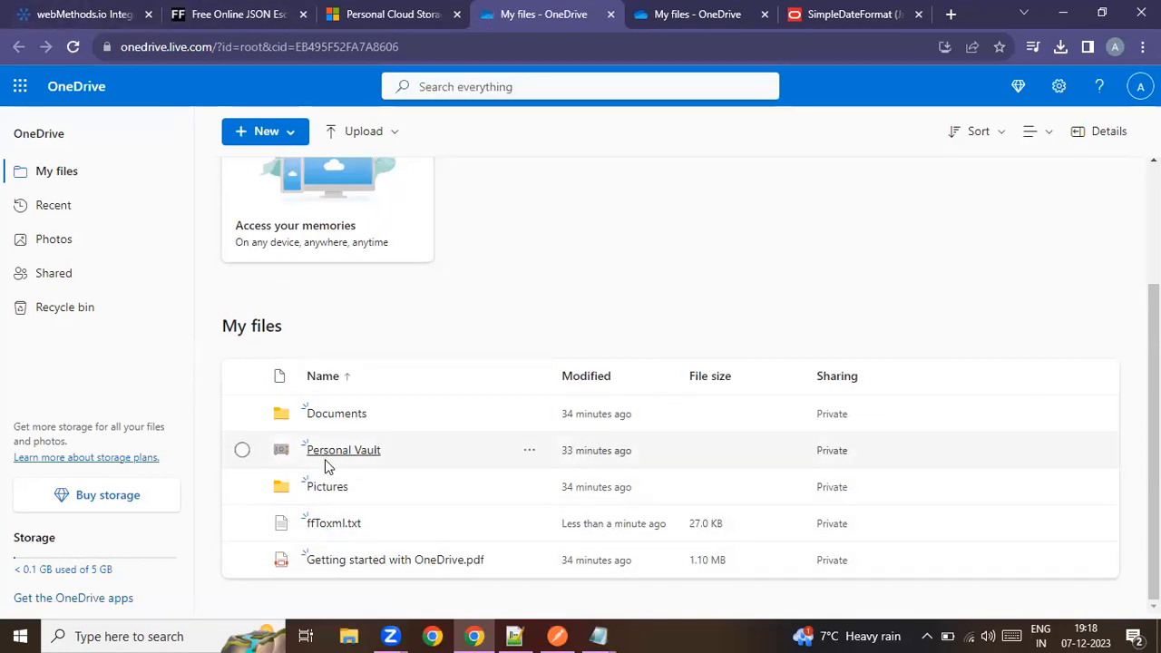
left_click(333, 525)
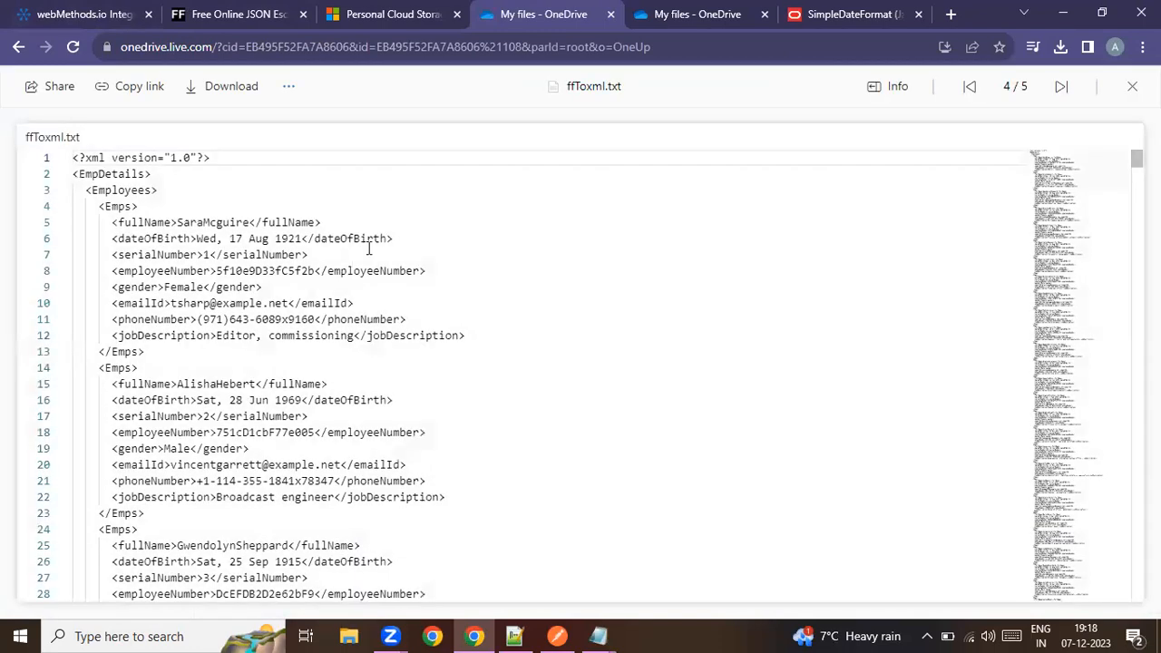
Review the XML employee records through to the end of the file and highlight the last record's serialNumber value
scroll(395, 231, "down", 5)
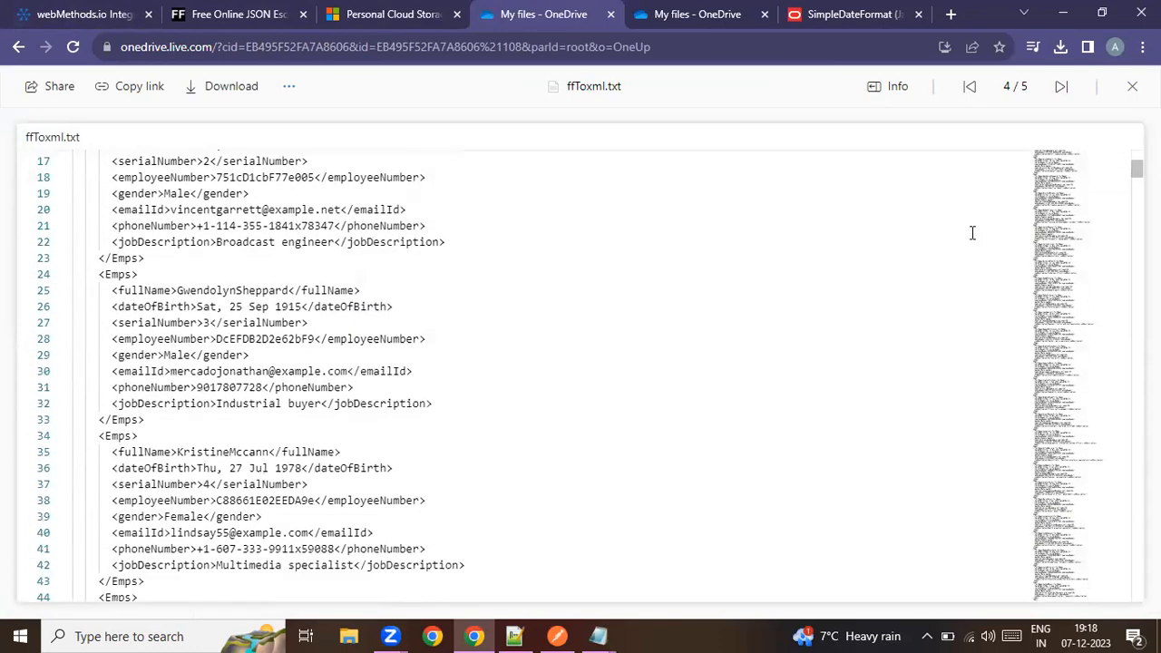
left_click_drag(1137, 169, 1137, 592)
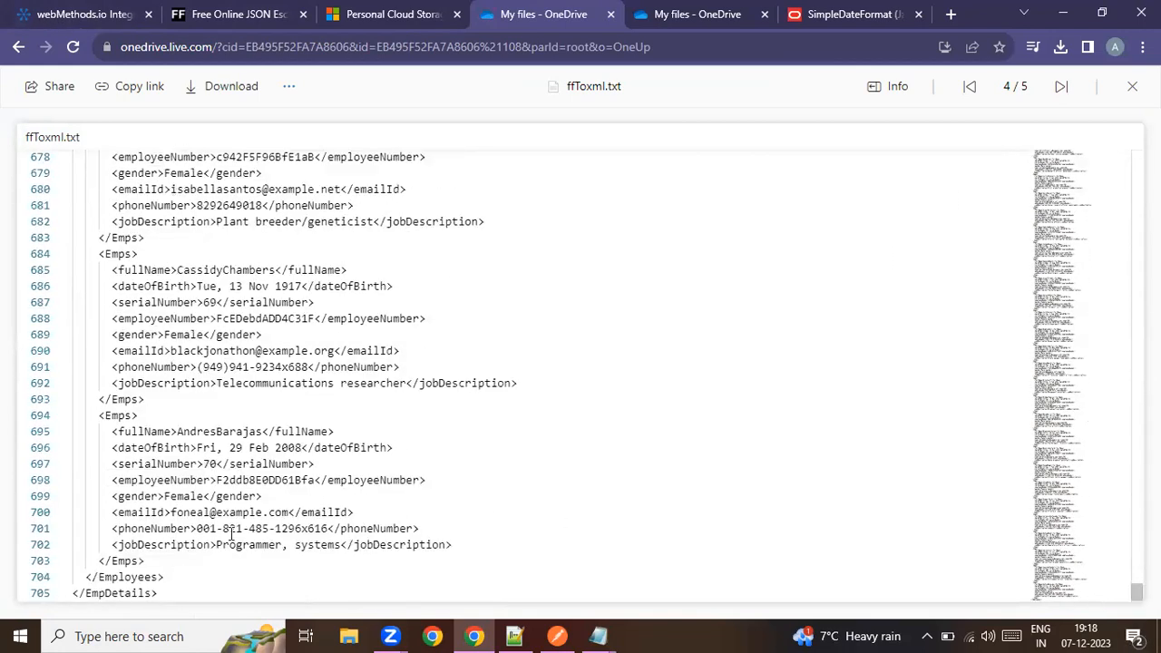
double_click(207, 465)
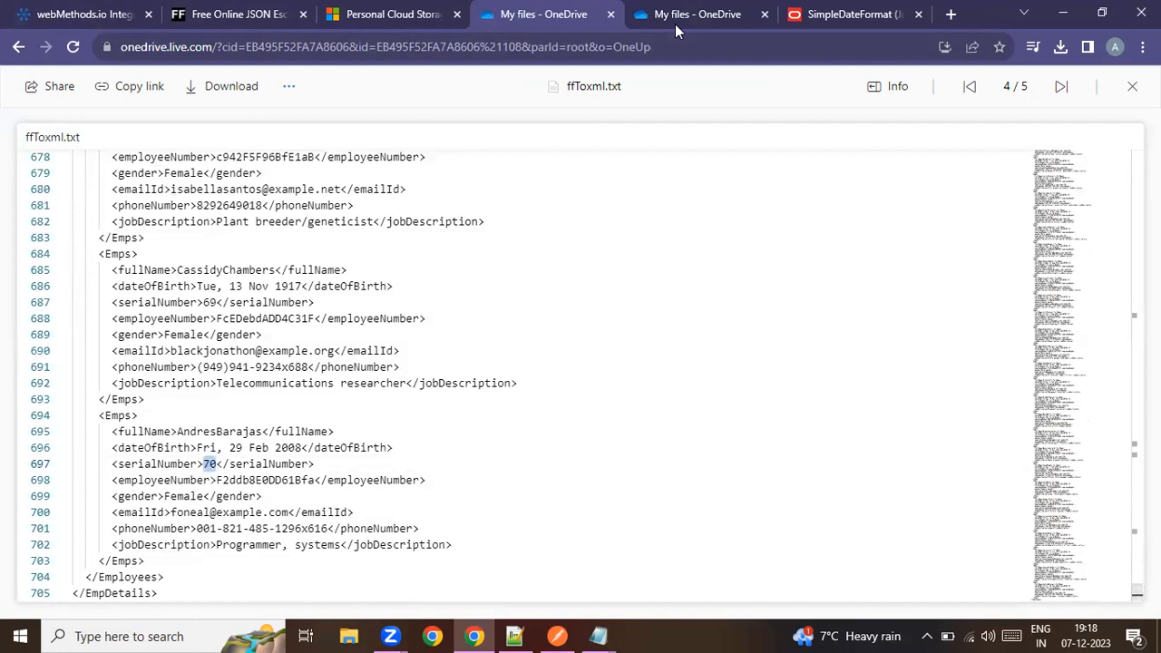